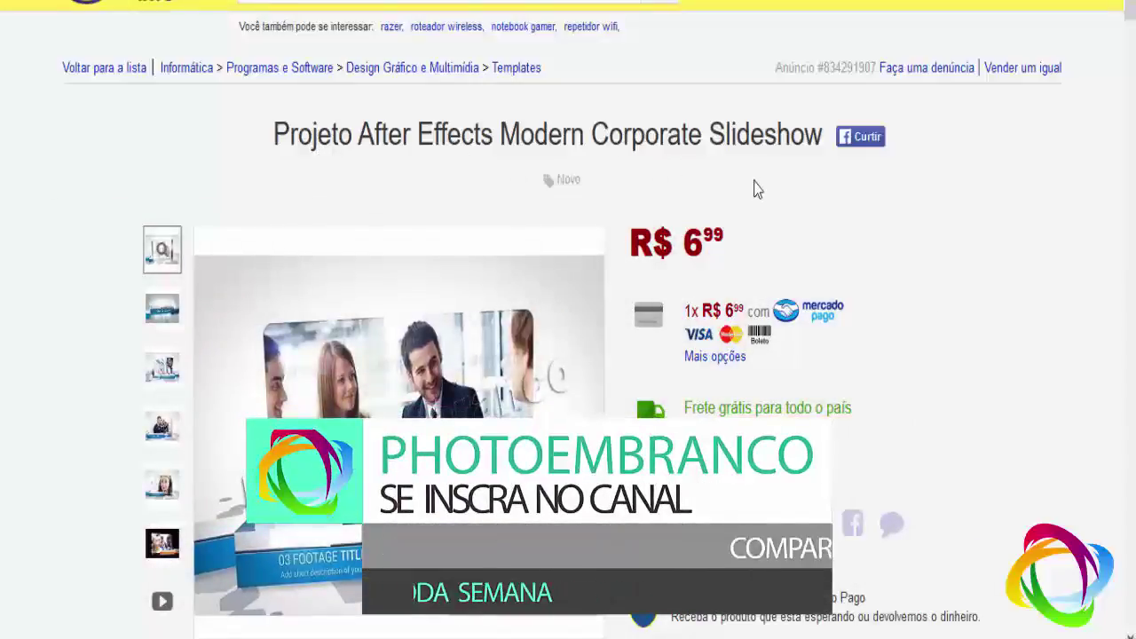
- Show the template's preview video in the listing's image gallery
scroll(755, 189, down, 2)
scroll(755, 189, up, 2)
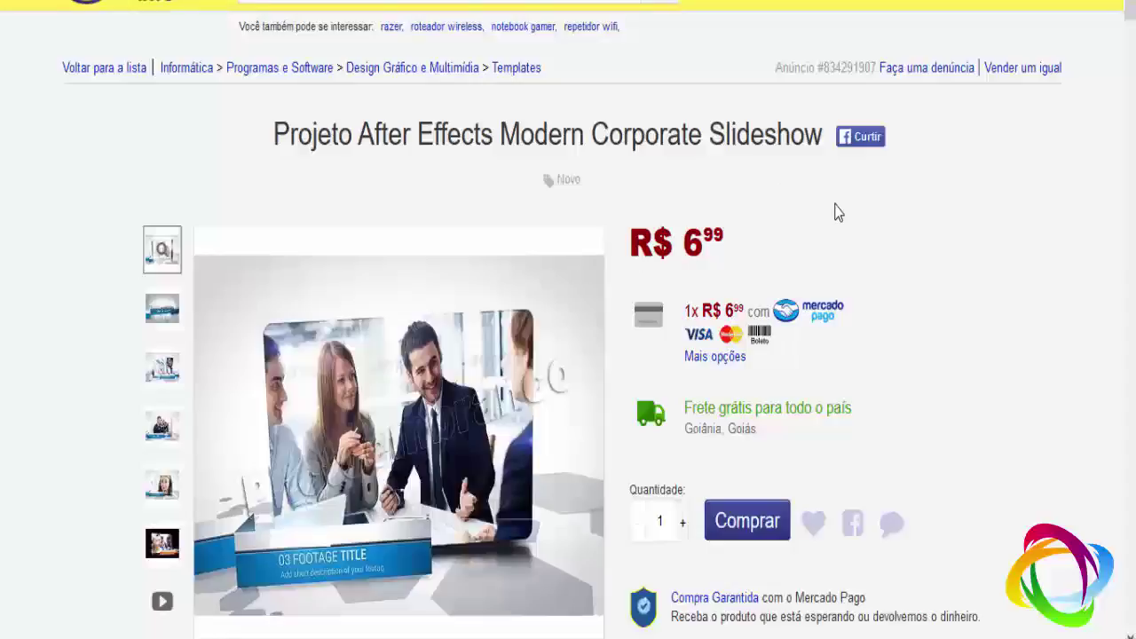
scroll(834, 213, down, 3)
click(162, 482)
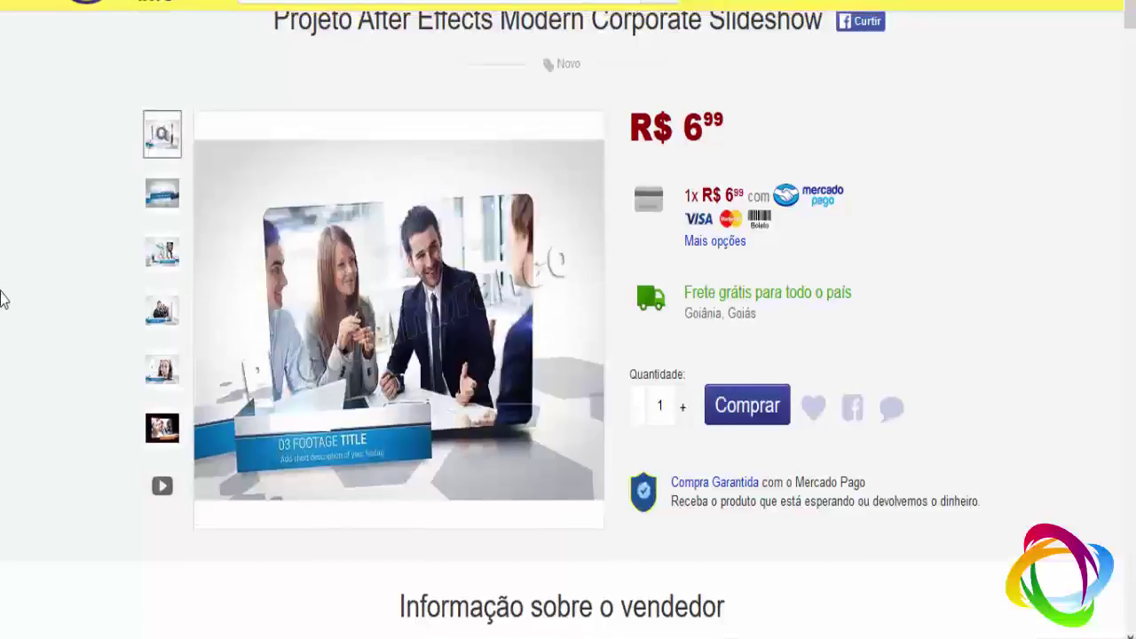
scroll(4, 299, up, 3)
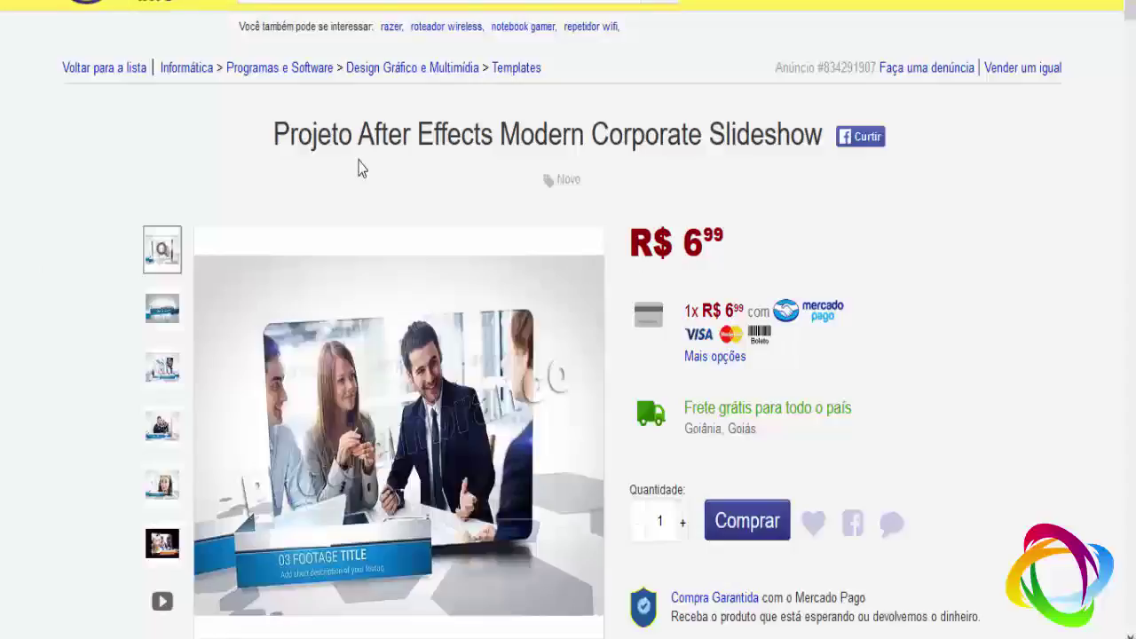
mouse_move(385, 386)
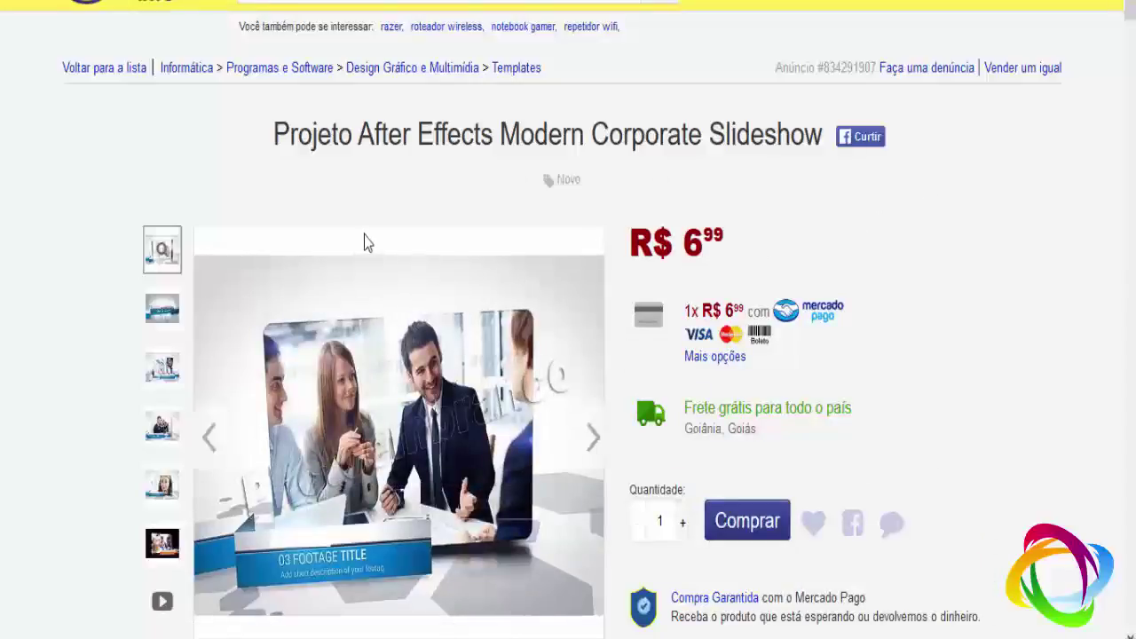
- Scroll down through the listing description and back up to the top
scroll(868, 306, down, 4)
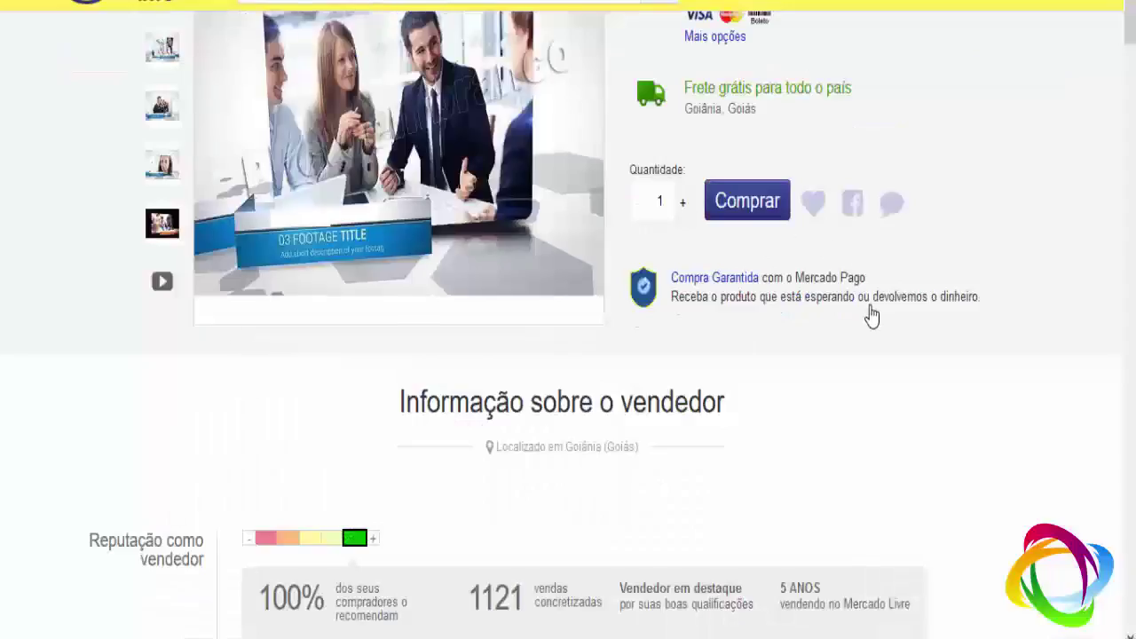
scroll(879, 382, down, 2)
scroll(882, 386, down, 6)
scroll(881, 381, down, 10)
scroll(881, 381, down, 4)
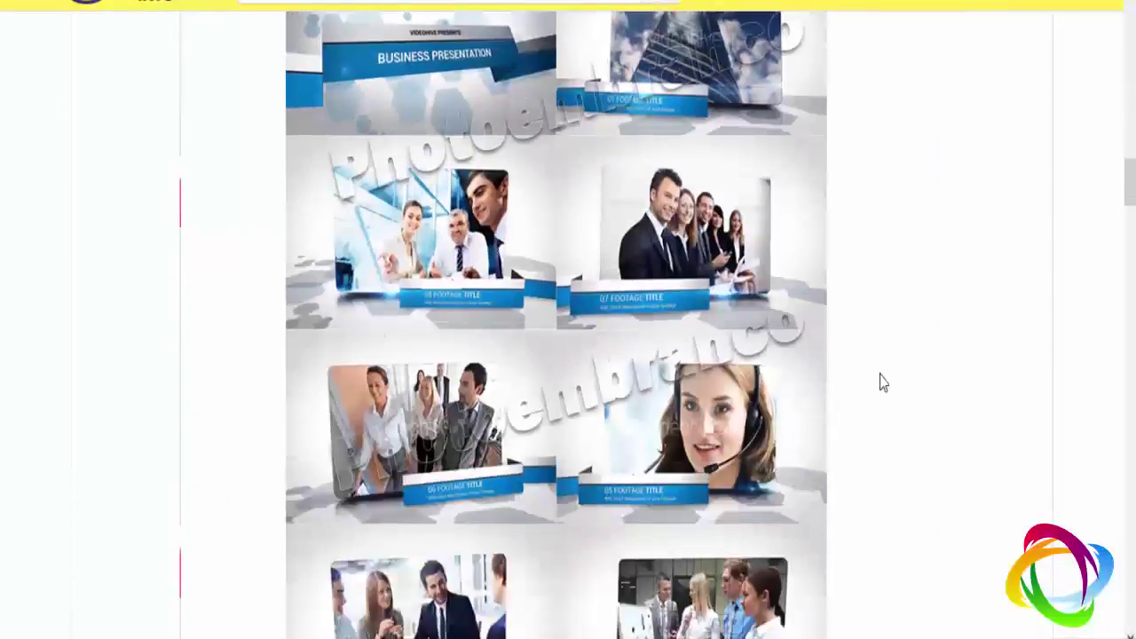
scroll(882, 381, up, 1)
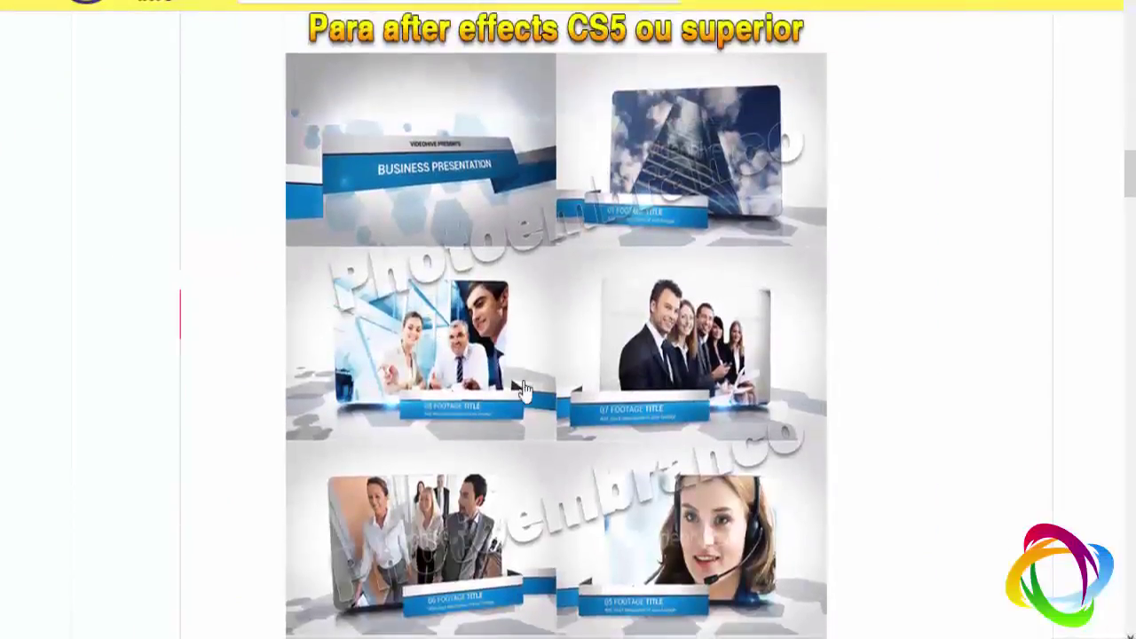
scroll(538, 400, down, 4)
scroll(552, 408, down, 1)
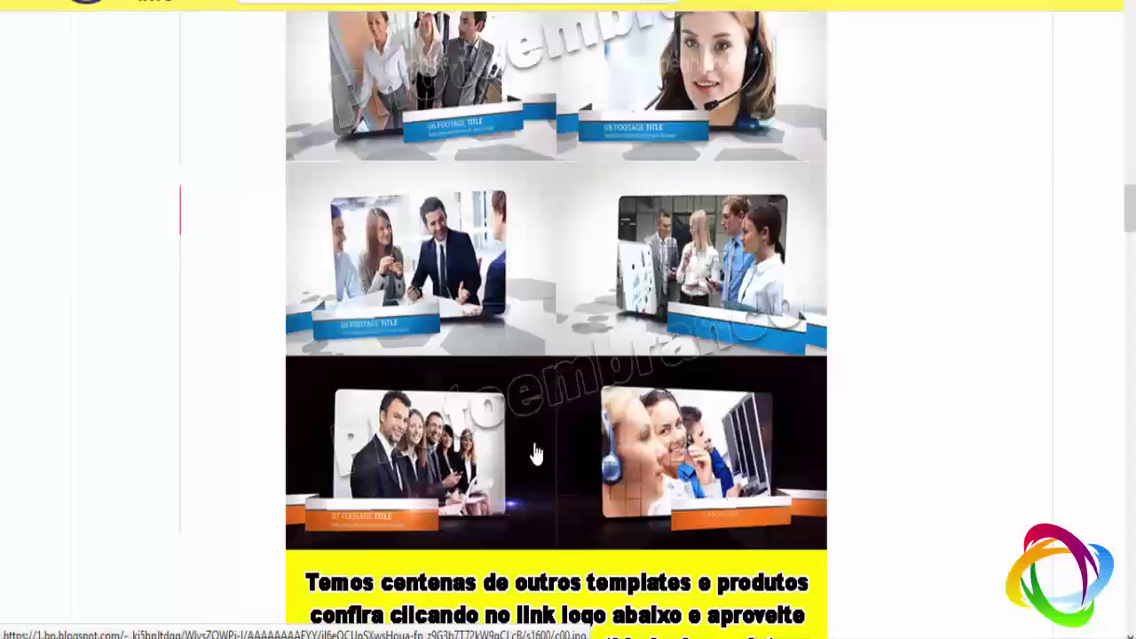
scroll(487, 412, down, 1)
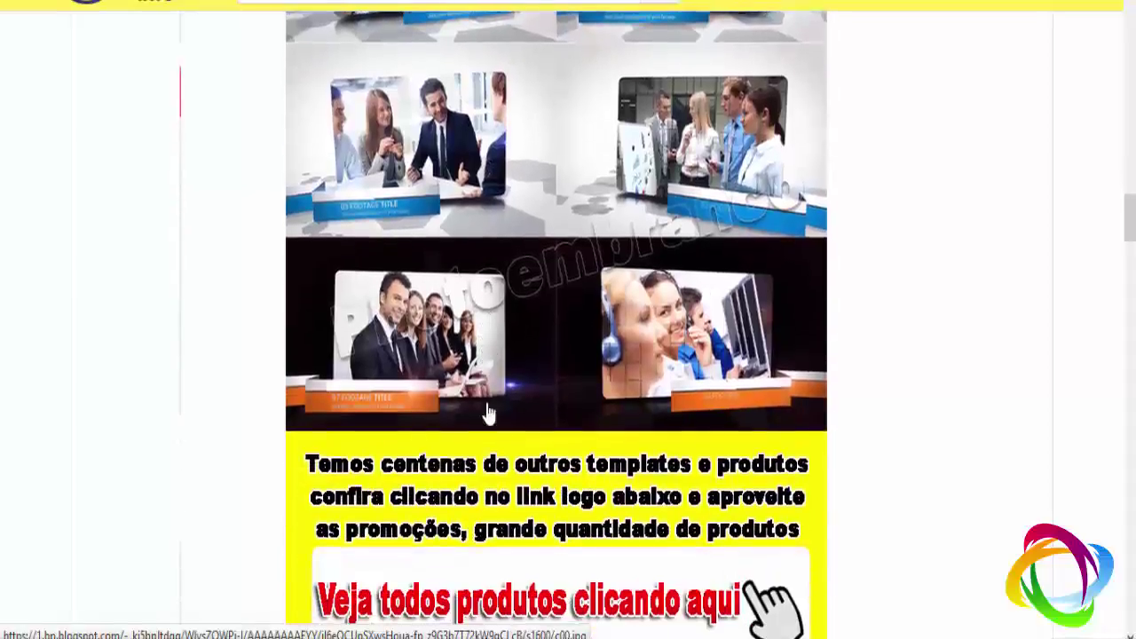
scroll(519, 355, up, 1)
scroll(520, 355, up, 5)
scroll(523, 274, up, 6)
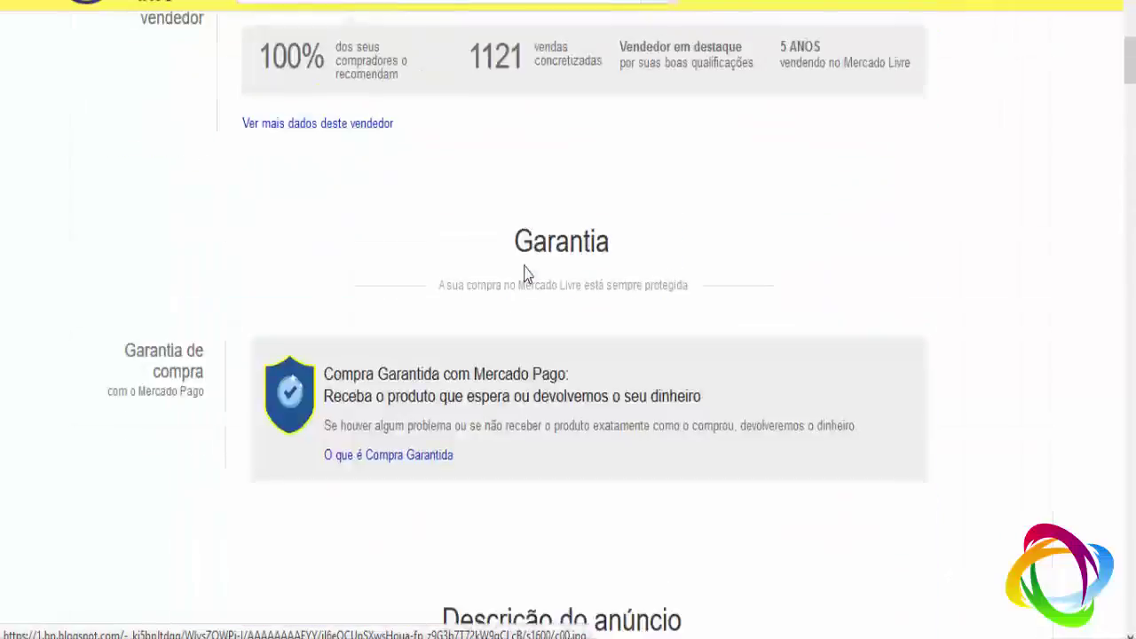
scroll(524, 274, up, 6)
scroll(518, 265, up, 1)
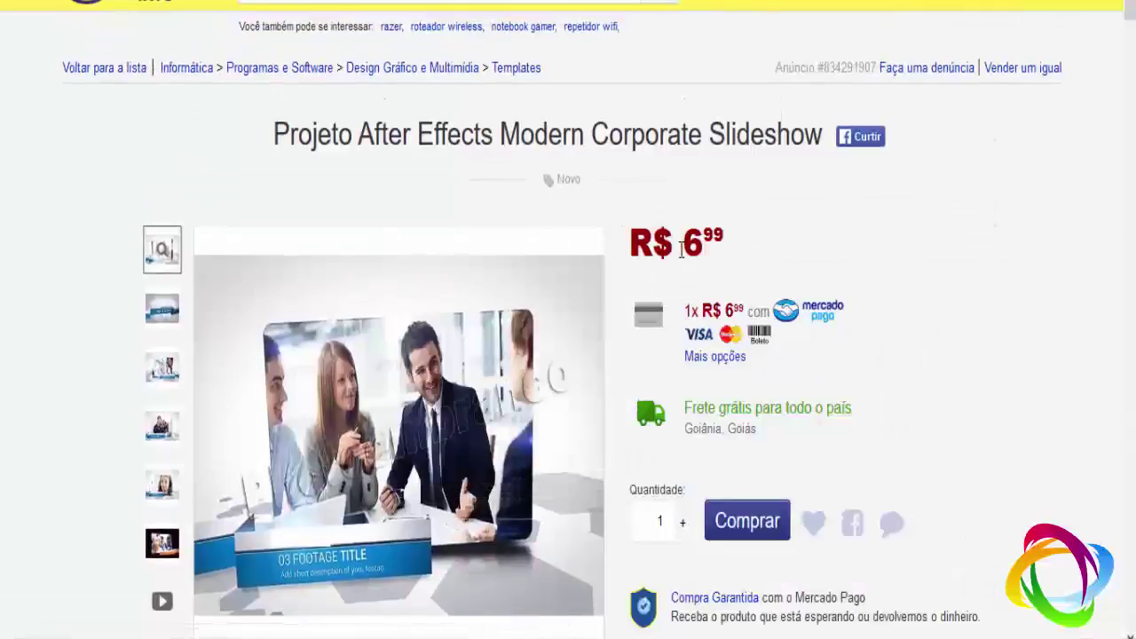
- Highlight the R$ 6,99 price, then scroll down the page and back up
drag(682, 239, 730, 246)
click(713, 263)
scroll(5, 327, down, 3)
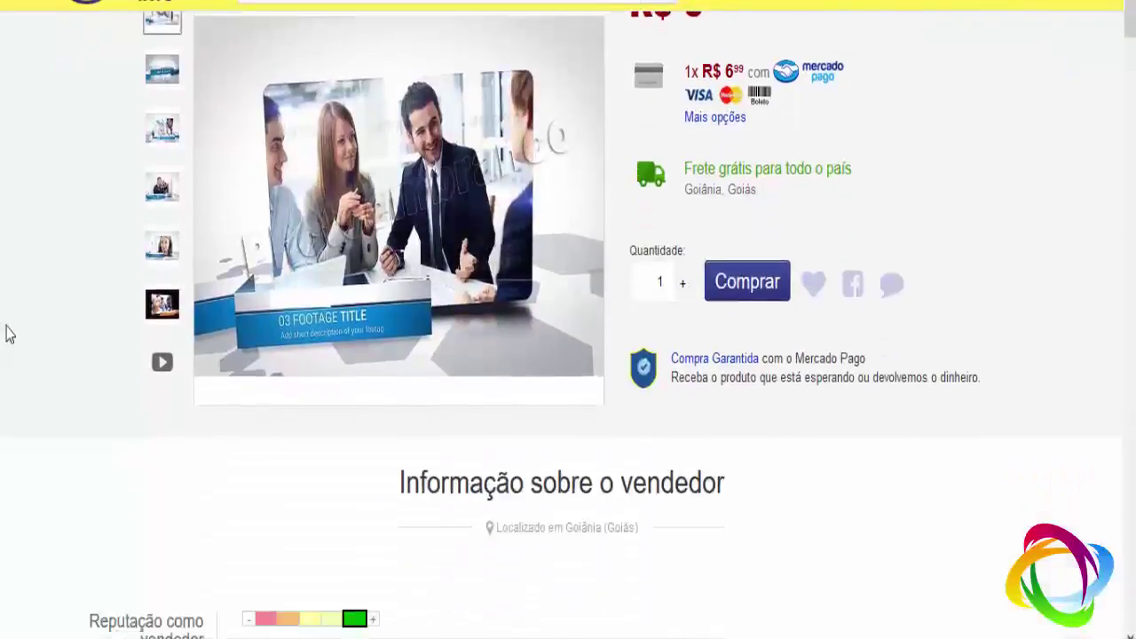
scroll(9, 364, down, 7)
scroll(35, 359, down, 7)
scroll(266, 329, down, 6)
scroll(377, 318, up, 3)
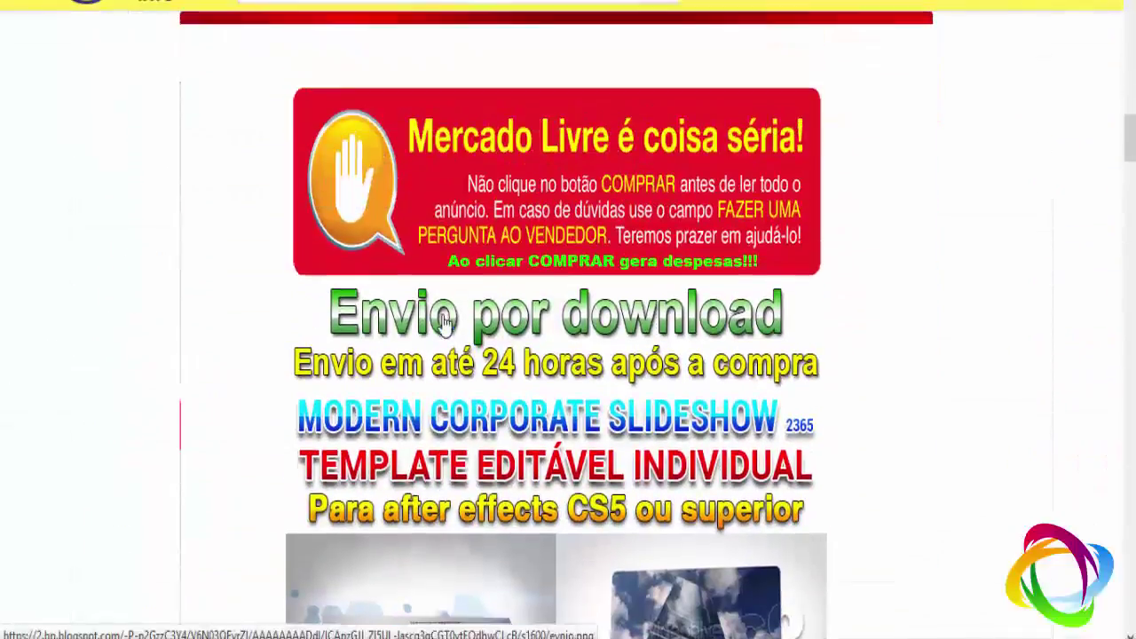
scroll(444, 319, up, 5)
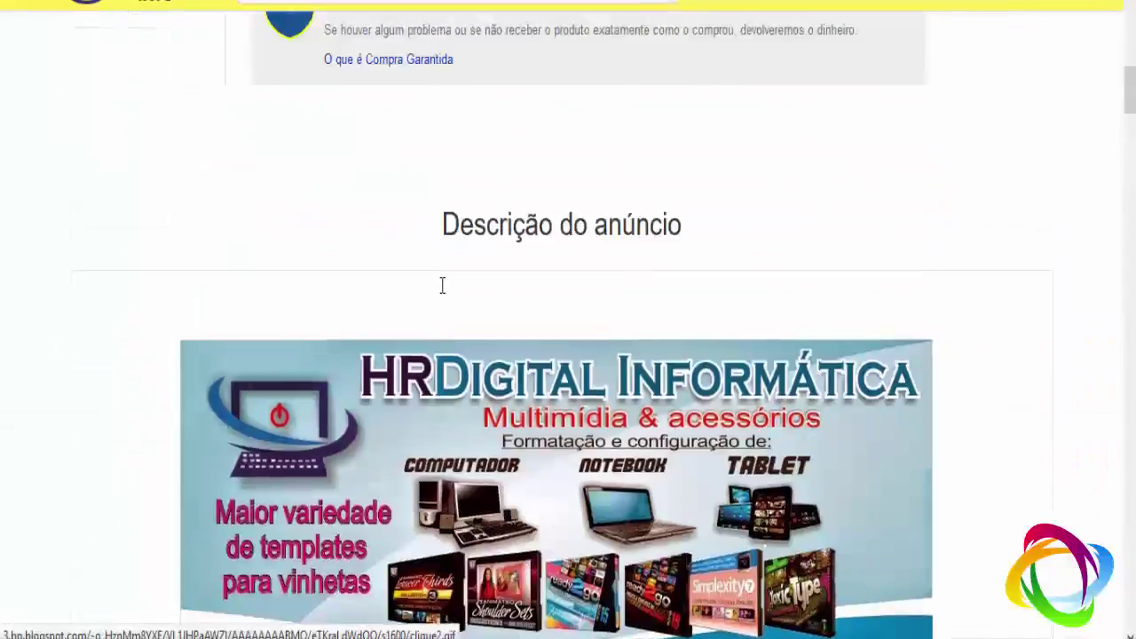
scroll(442, 294, up, 6)
scroll(373, 266, up, 5)
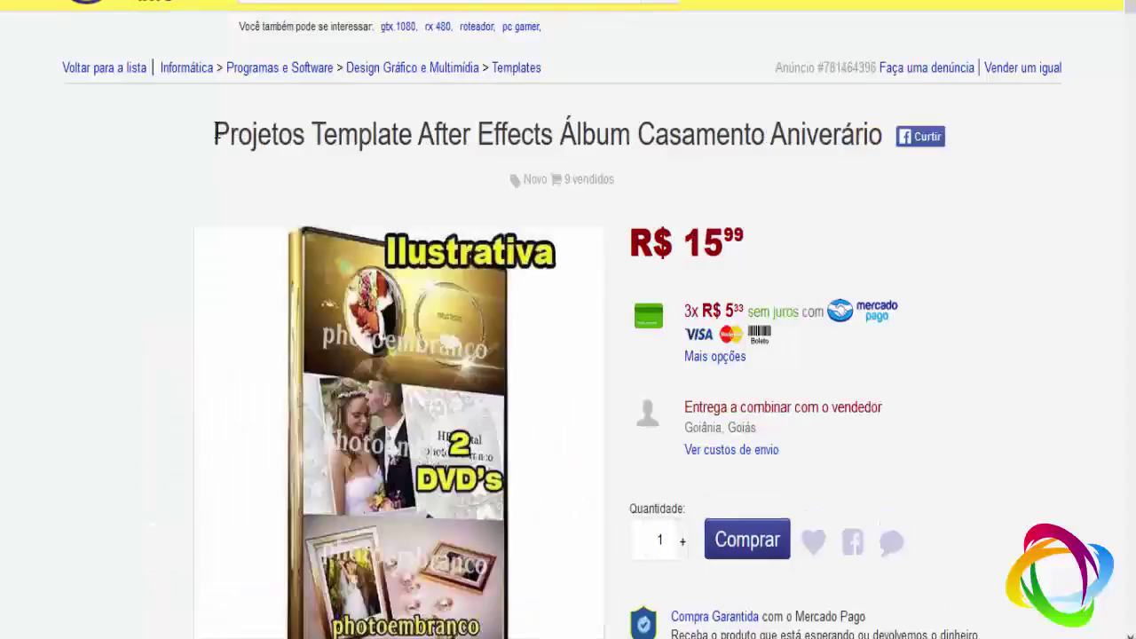
- Highlight the product title, then the R$ 15,99 price, clearing each selection
drag(216, 133, 786, 133)
click(2, 249)
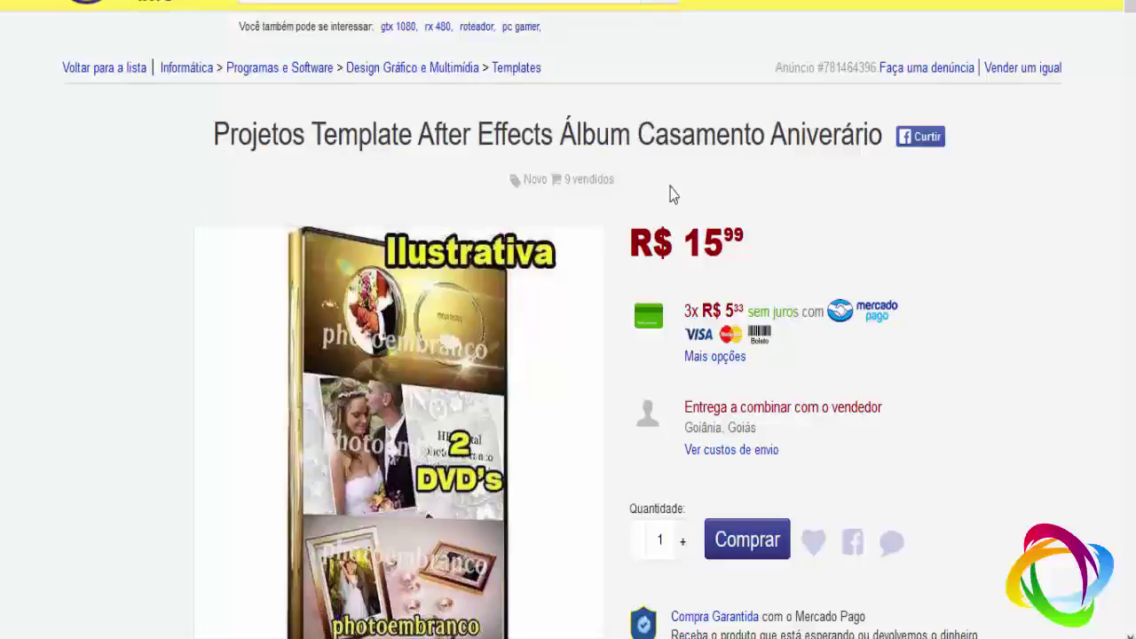
double_click(701, 238)
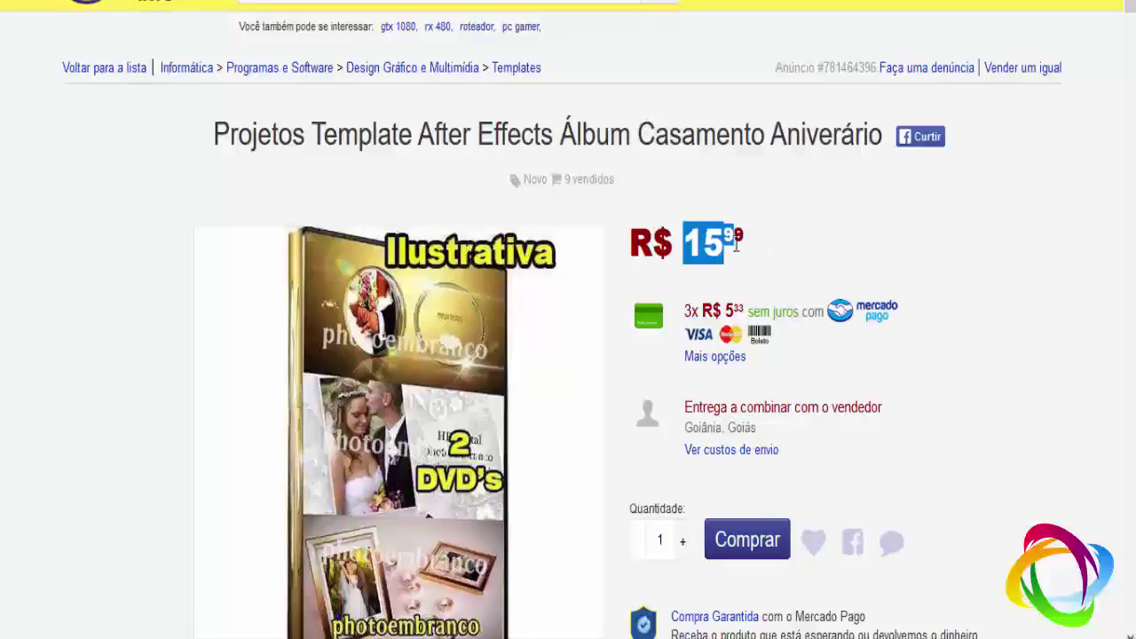
click(737, 245)
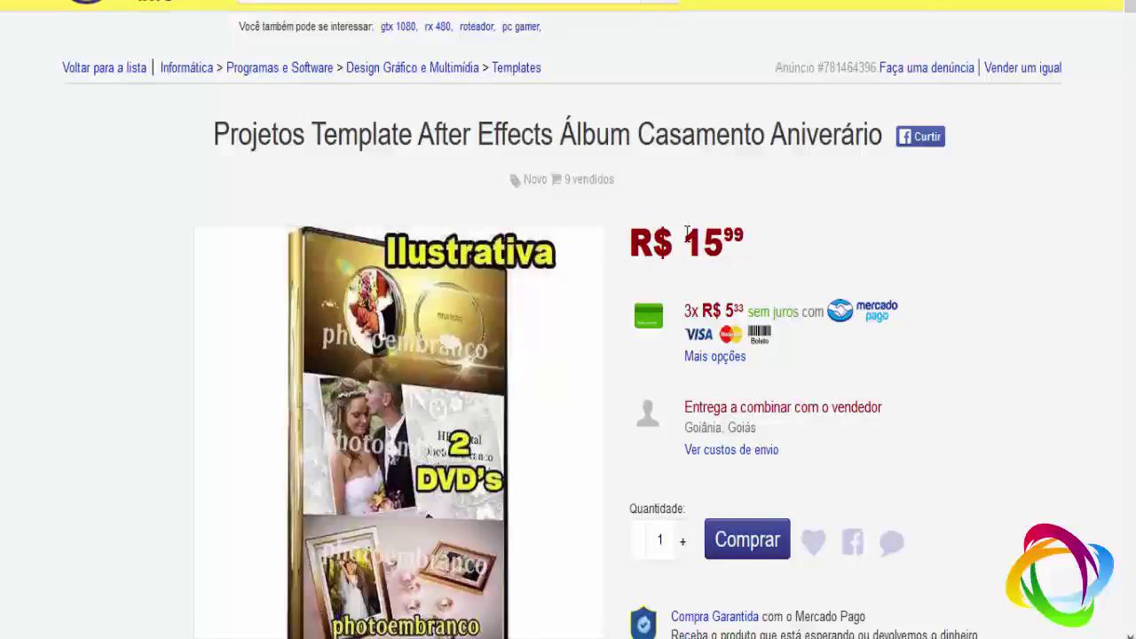
drag(686, 233, 757, 251)
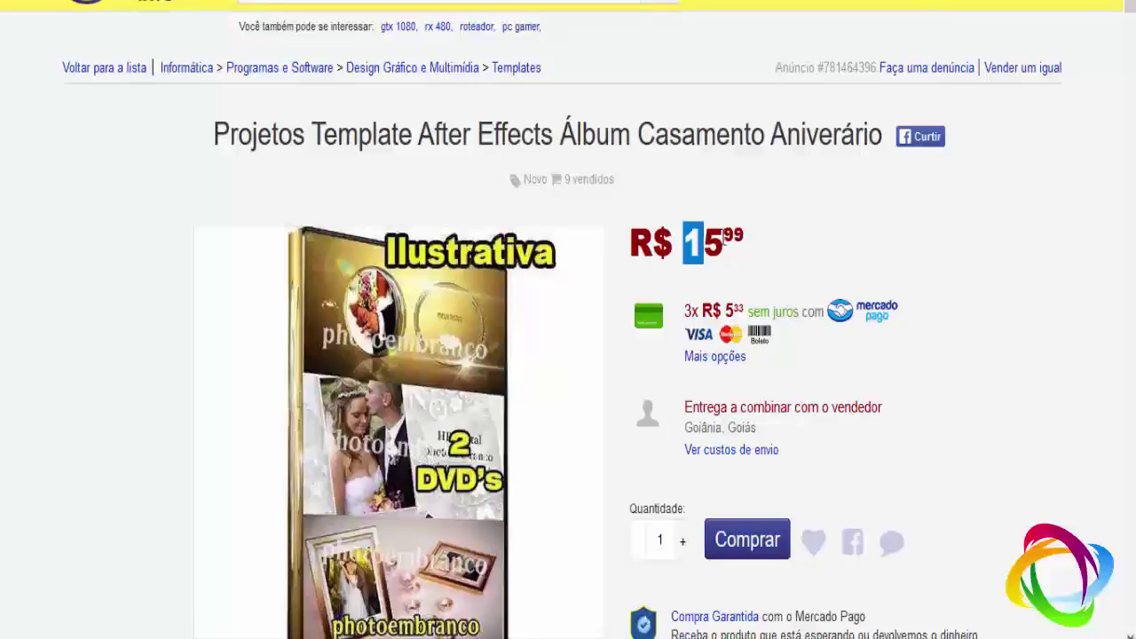
click(735, 252)
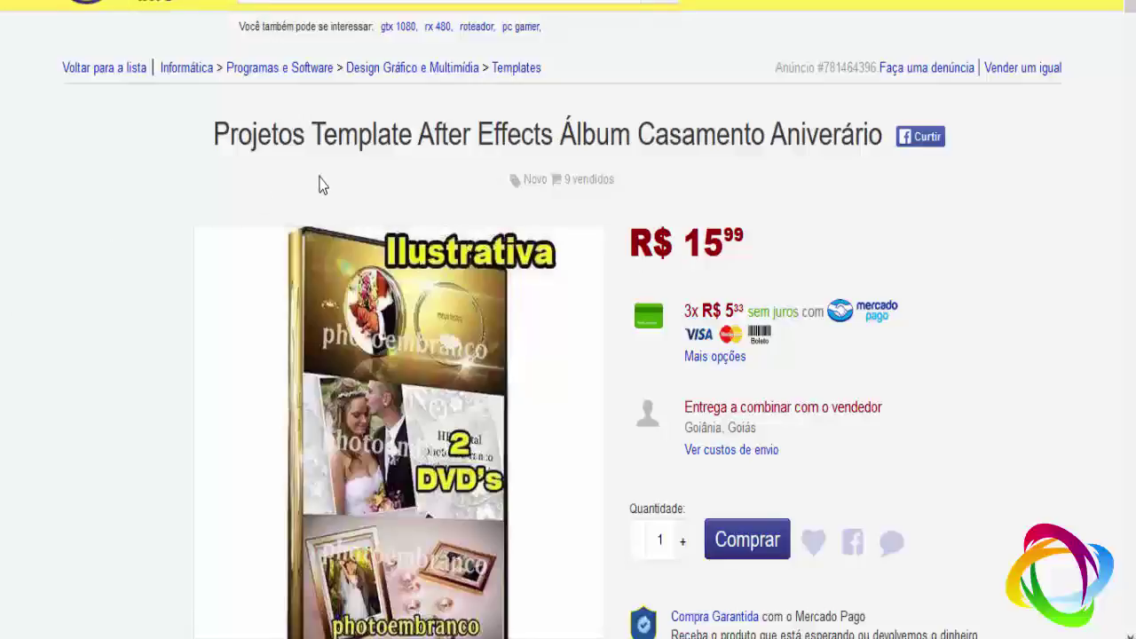
- Scroll through the description, return to the top, and highlight the 15,99 price again
scroll(393, 245, down, 3)
scroll(435, 279, down, 5)
scroll(482, 322, down, 5)
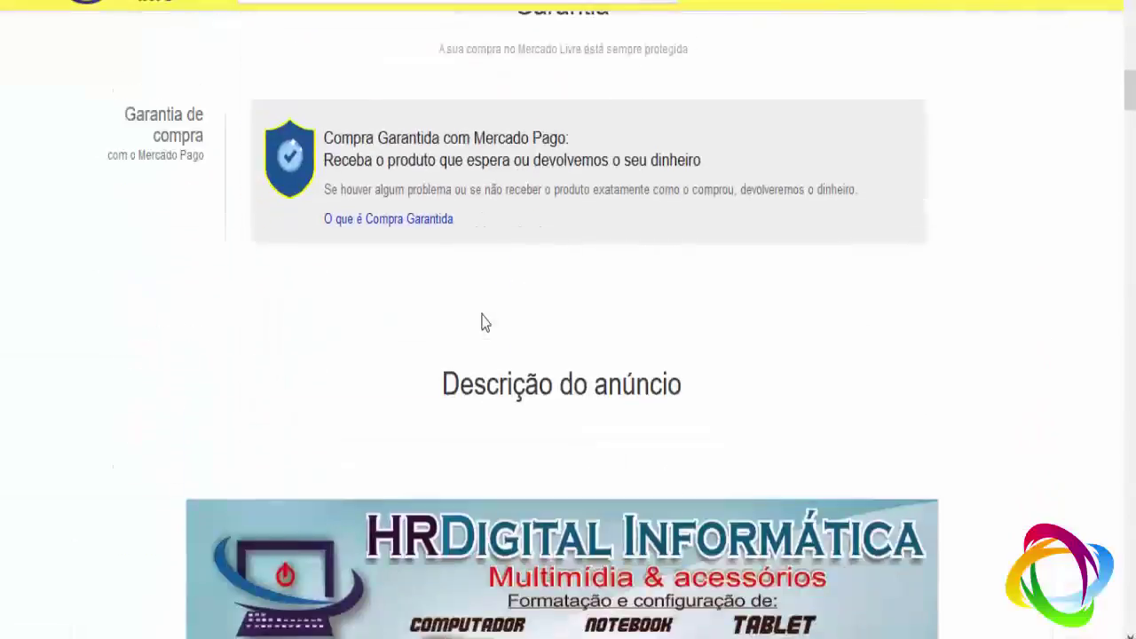
scroll(482, 322, down, 5)
scroll(497, 302, down, 5)
scroll(489, 298, down, 5)
scroll(480, 291, up, 4)
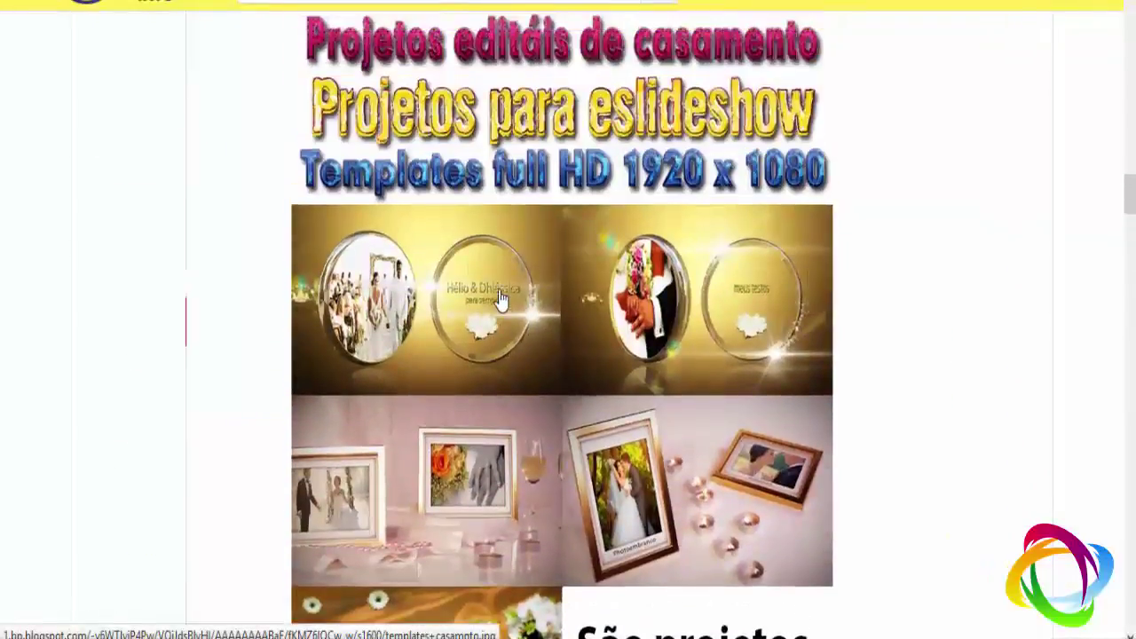
scroll(484, 302, down, 4)
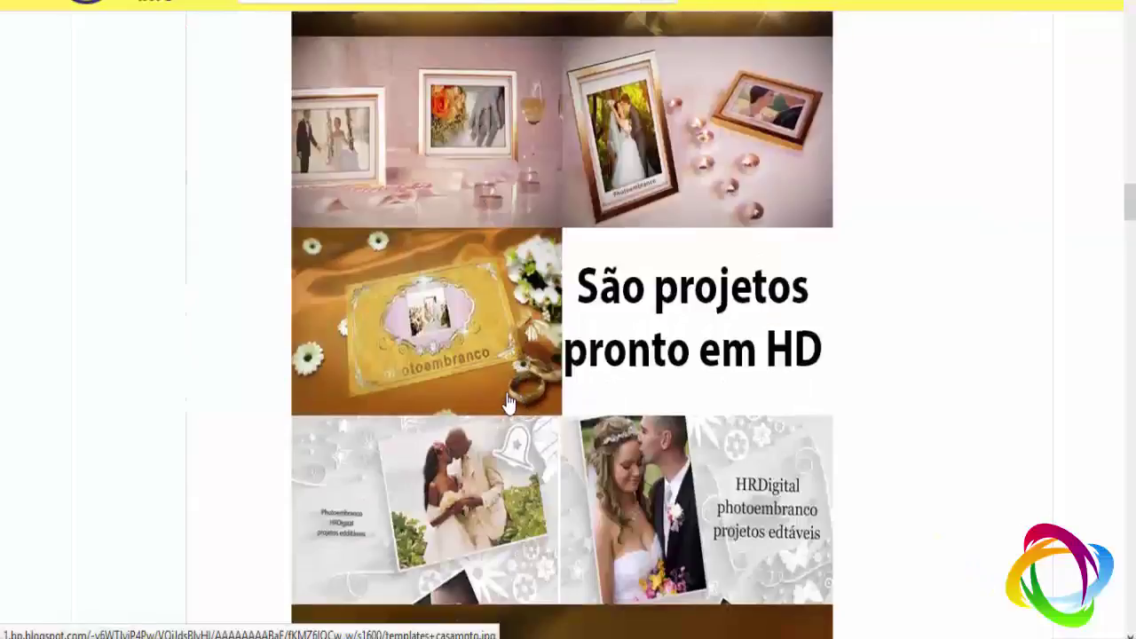
scroll(515, 401, up, 4)
scroll(449, 346, up, 5)
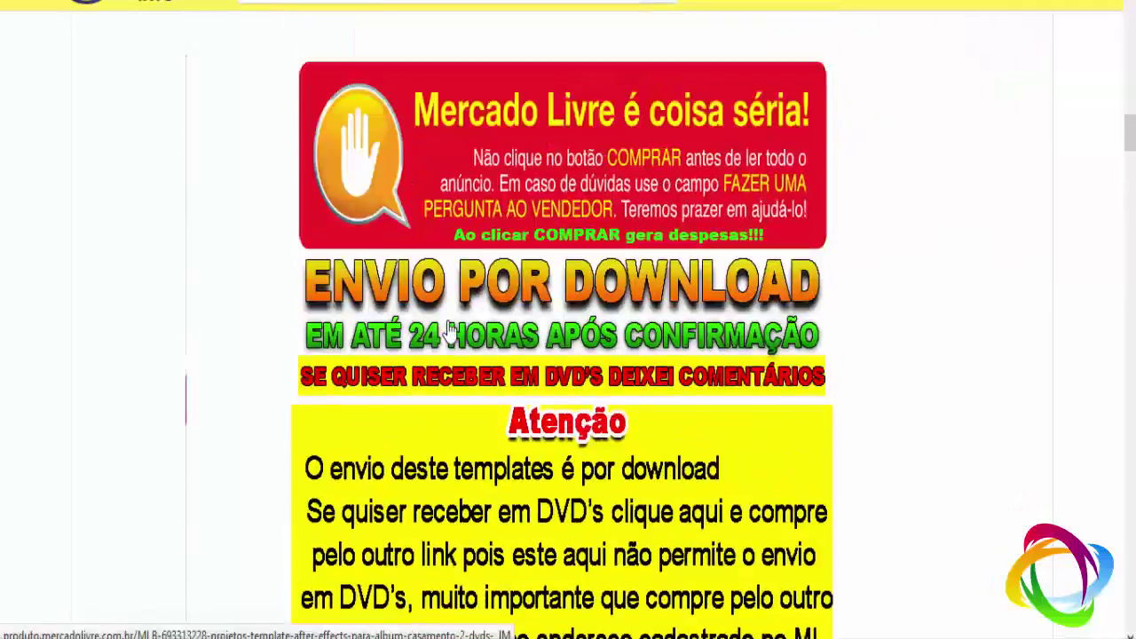
scroll(435, 311, up, 5)
scroll(433, 309, up, 5)
scroll(424, 298, up, 5)
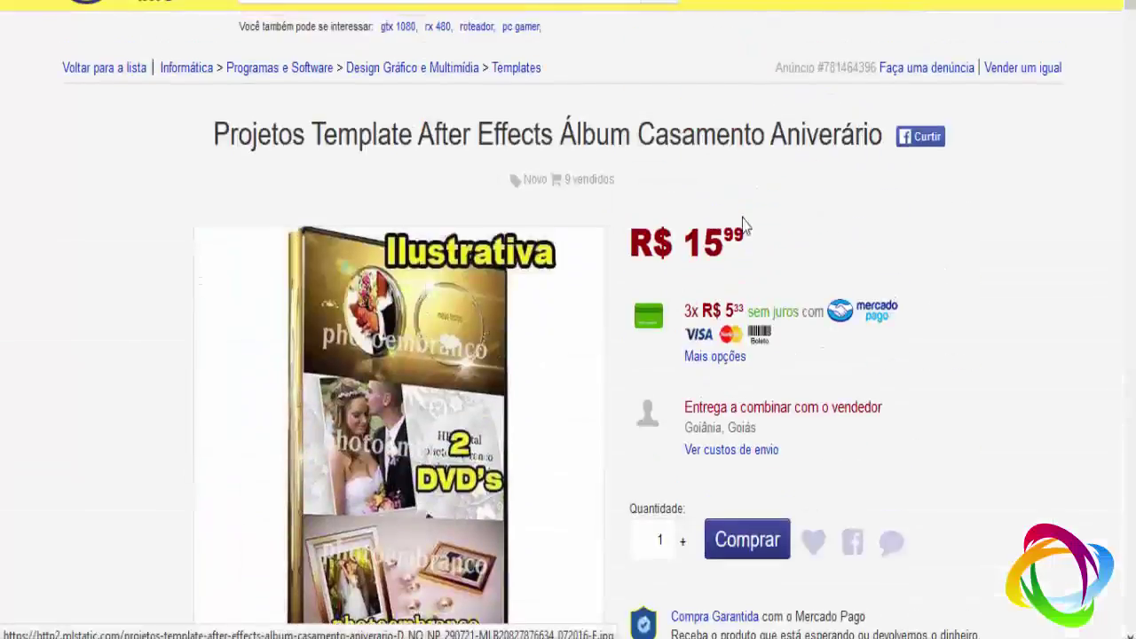
drag(682, 240, 746, 244)
click(799, 246)
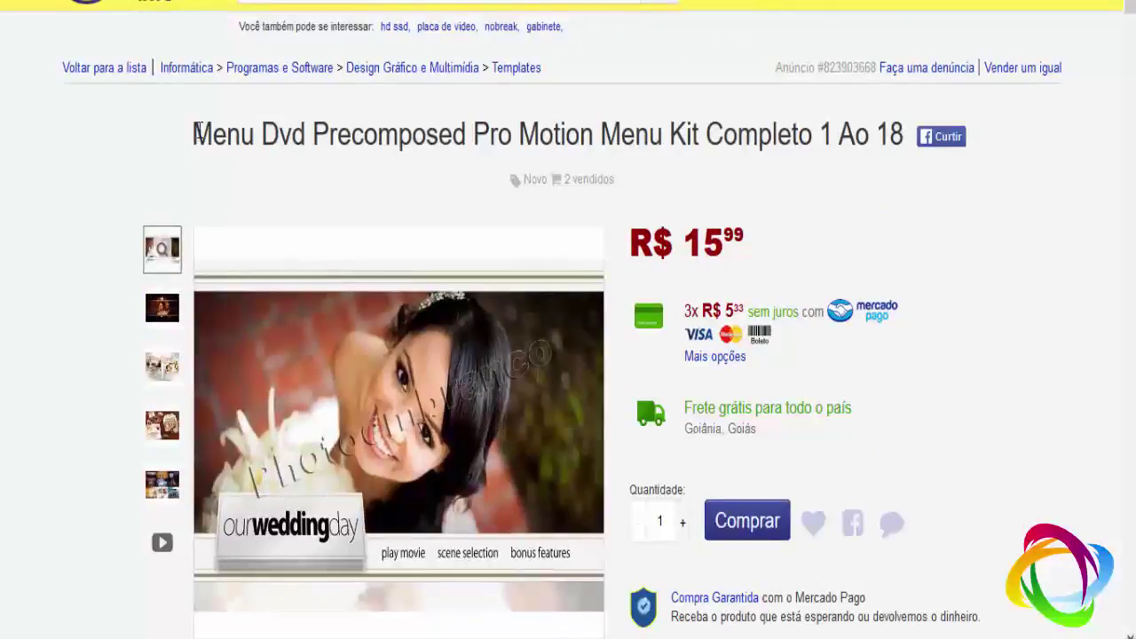
- Highlight the Menu Dvd Precomposed Pro Motion Menu Kit title and the 15,99 price
drag(196, 133, 709, 135)
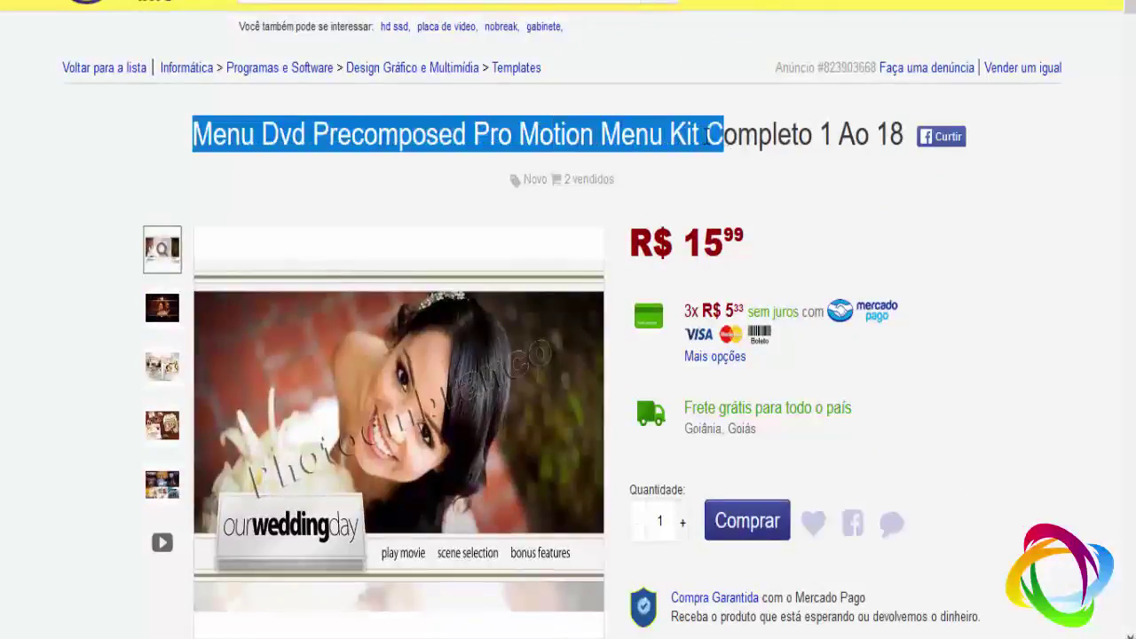
click(339, 144)
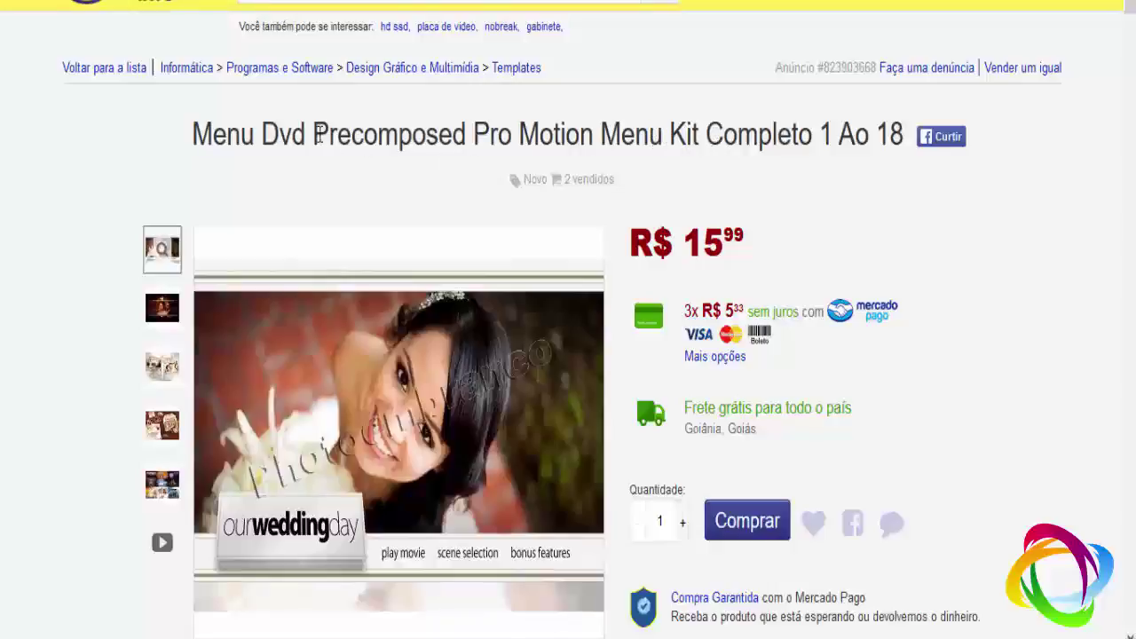
drag(313, 134, 813, 142)
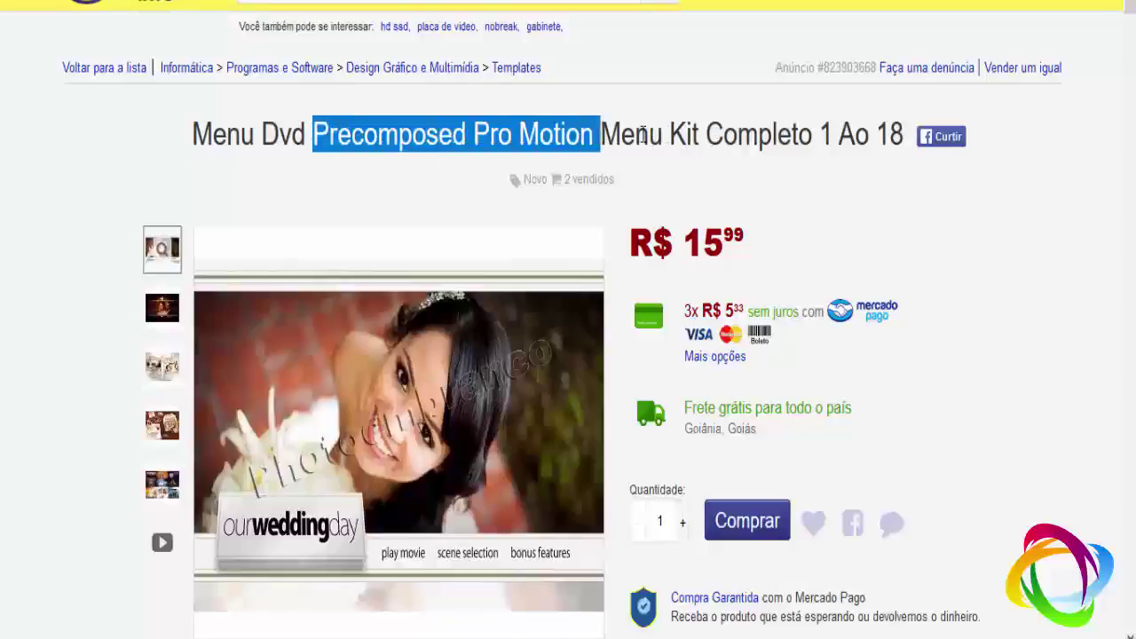
click(811, 142)
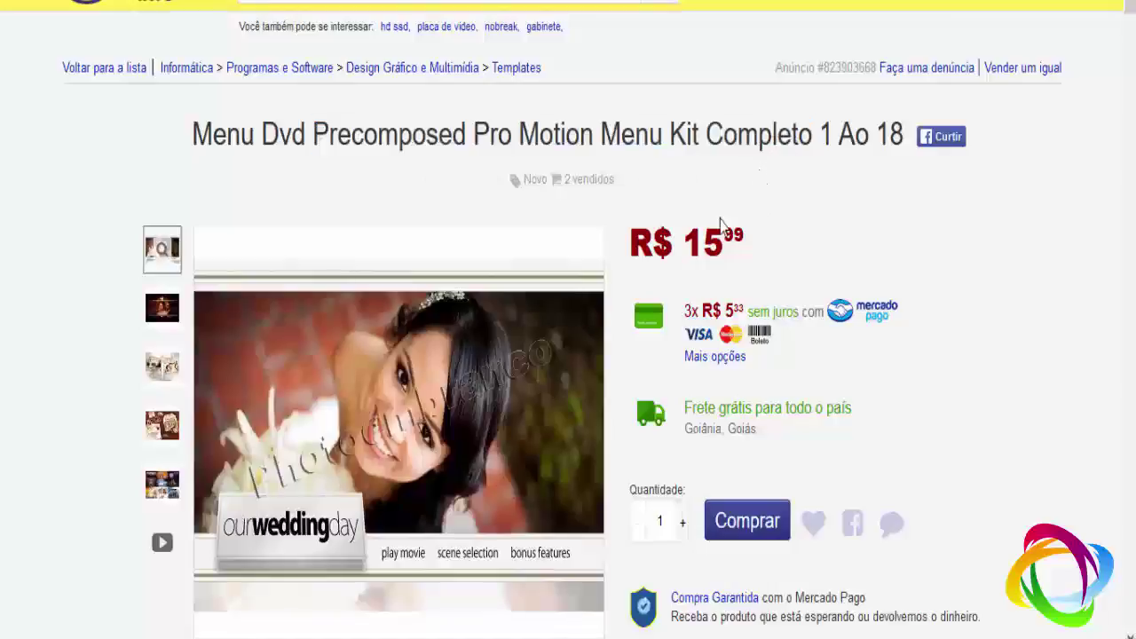
drag(684, 236, 786, 246)
click(786, 247)
- Scroll down through the Menu Dvd listing and back up
scroll(883, 364, down, 10)
scroll(870, 355, down, 5)
scroll(870, 355, down, 5)
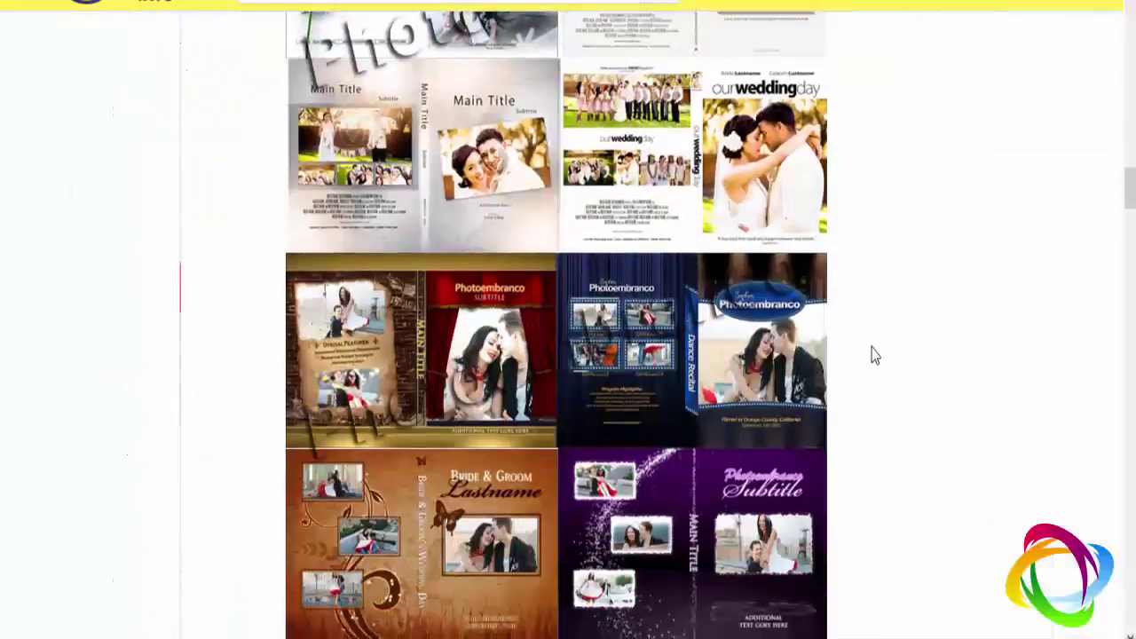
scroll(872, 352, down, 5)
scroll(872, 352, down, 2)
scroll(872, 351, up, 2)
scroll(873, 351, up, 4)
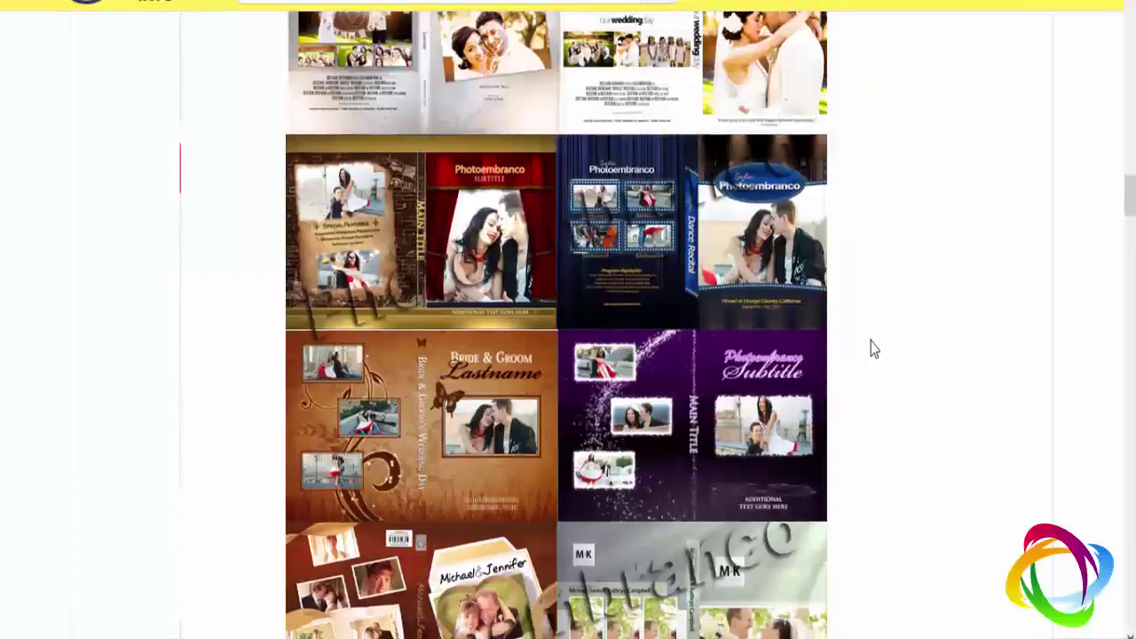
scroll(873, 349, down, 10)
scroll(873, 349, up, 5)
scroll(862, 327, up, 10)
scroll(862, 327, up, 10)
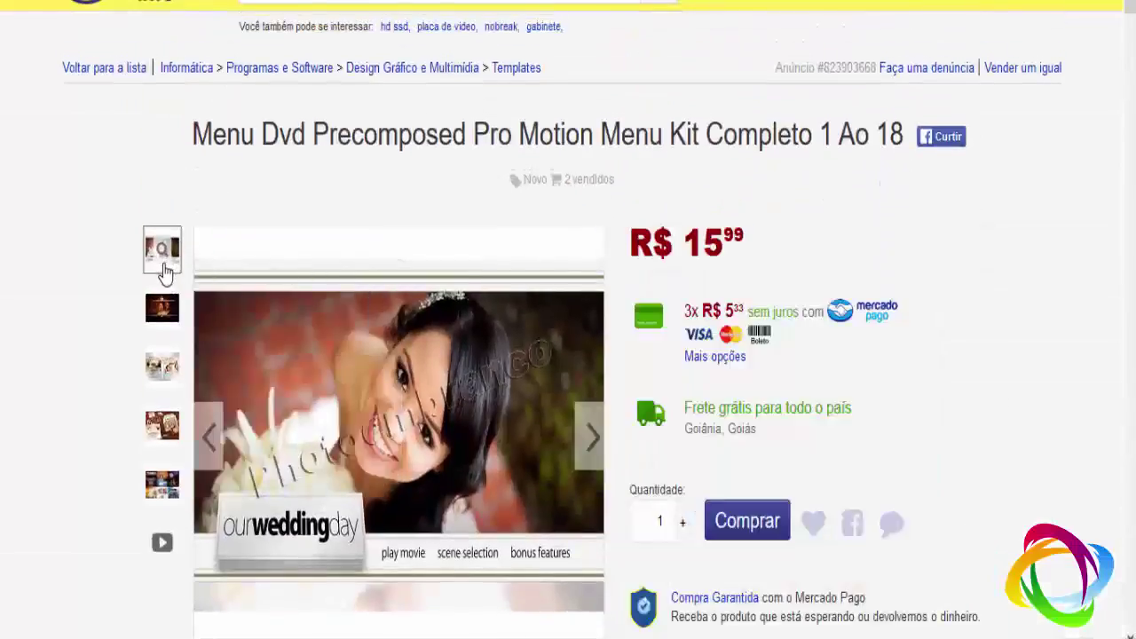
- Browse the DVD-cover and template-collage thumbnails, returning to the our wedding day image
click(162, 365)
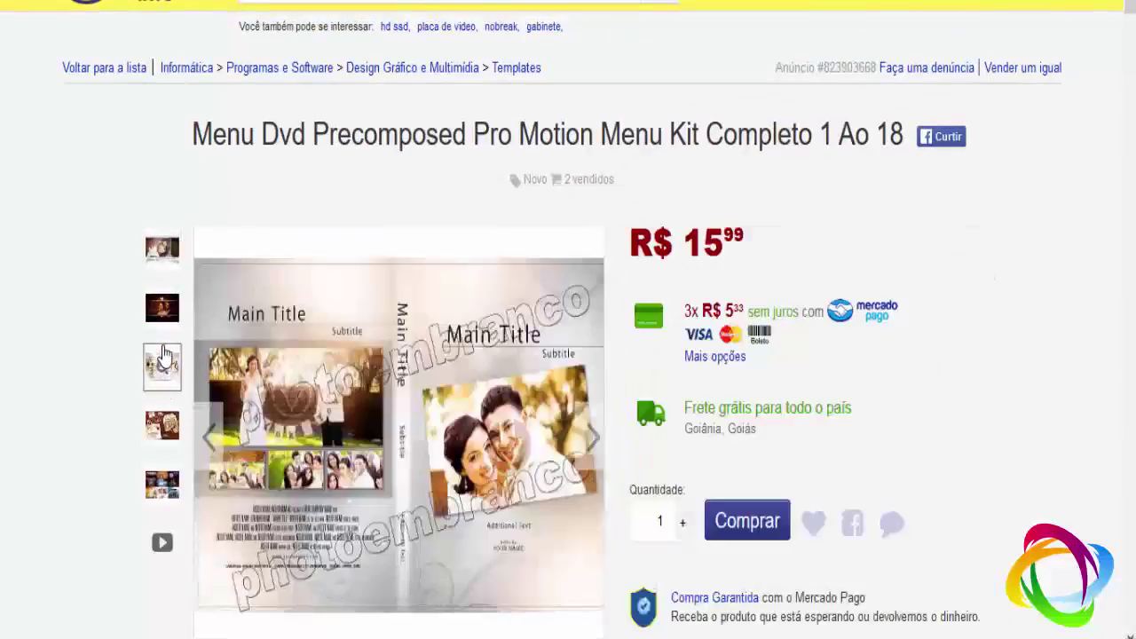
click(162, 484)
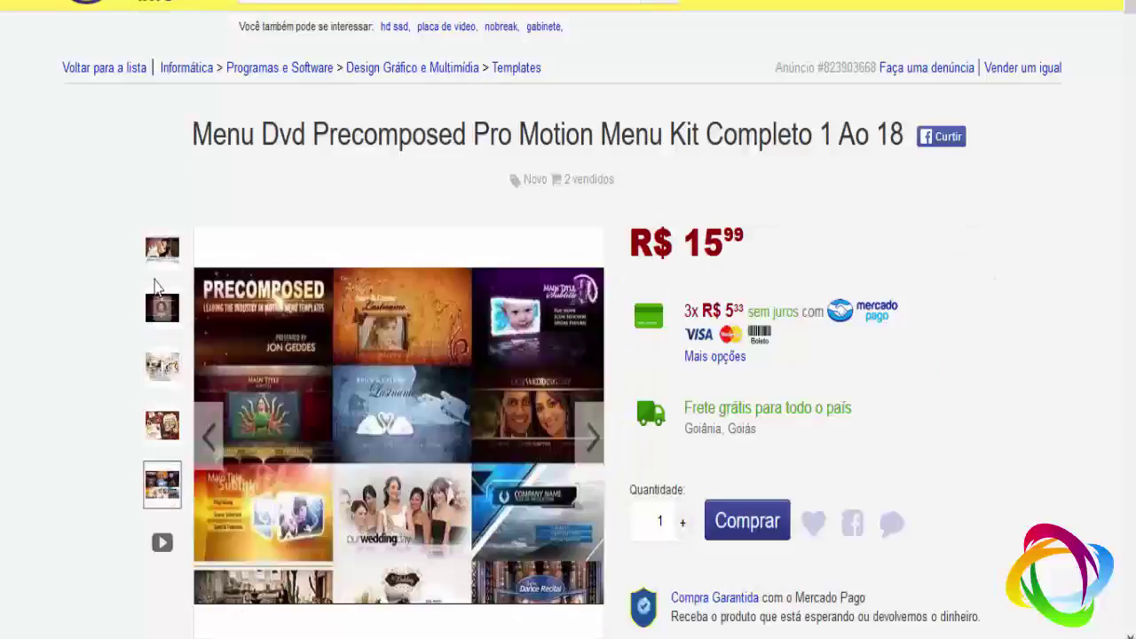
click(163, 248)
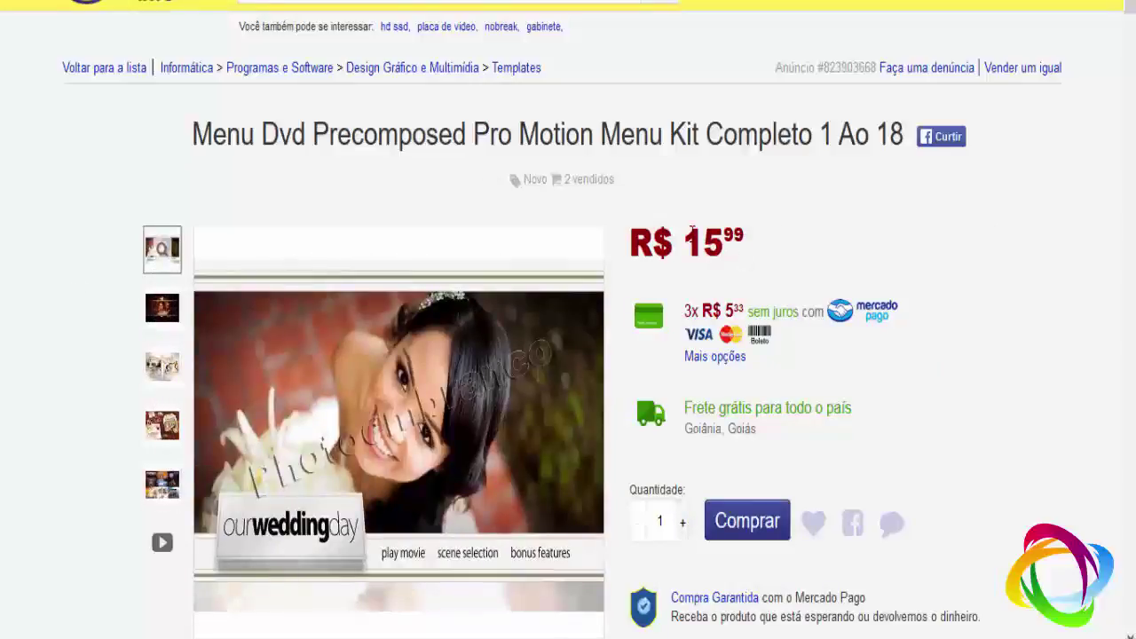
drag(690, 233, 761, 242)
- Scroll down the listing and back up to the title and price
scroll(944, 359, down, 3)
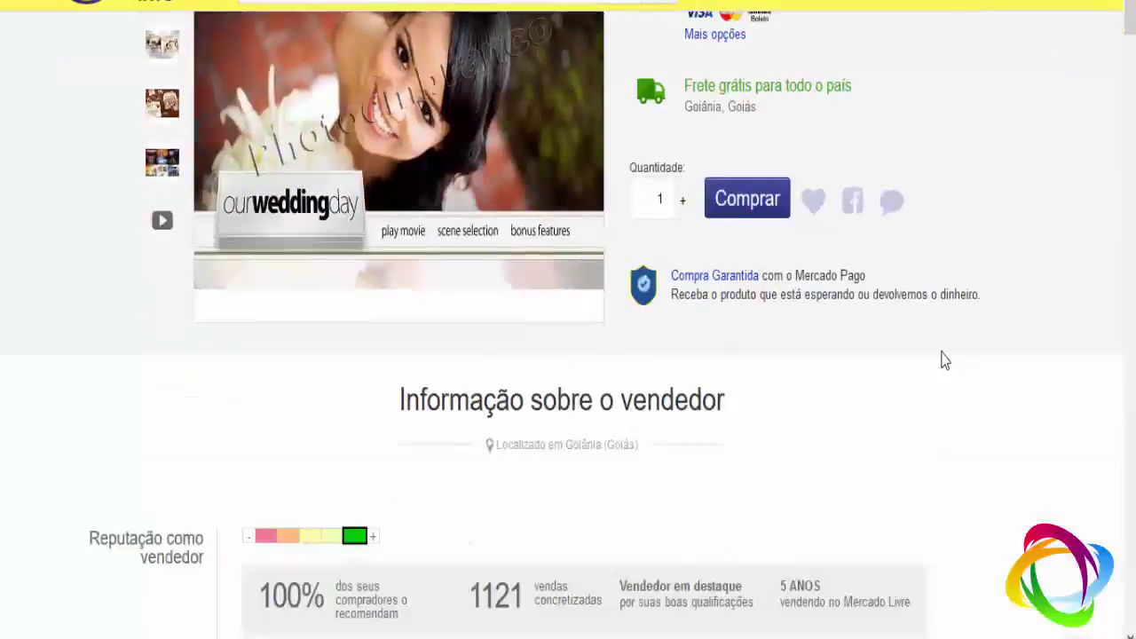
scroll(943, 359, down, 5)
scroll(938, 358, down, 5)
scroll(939, 358, down, 3)
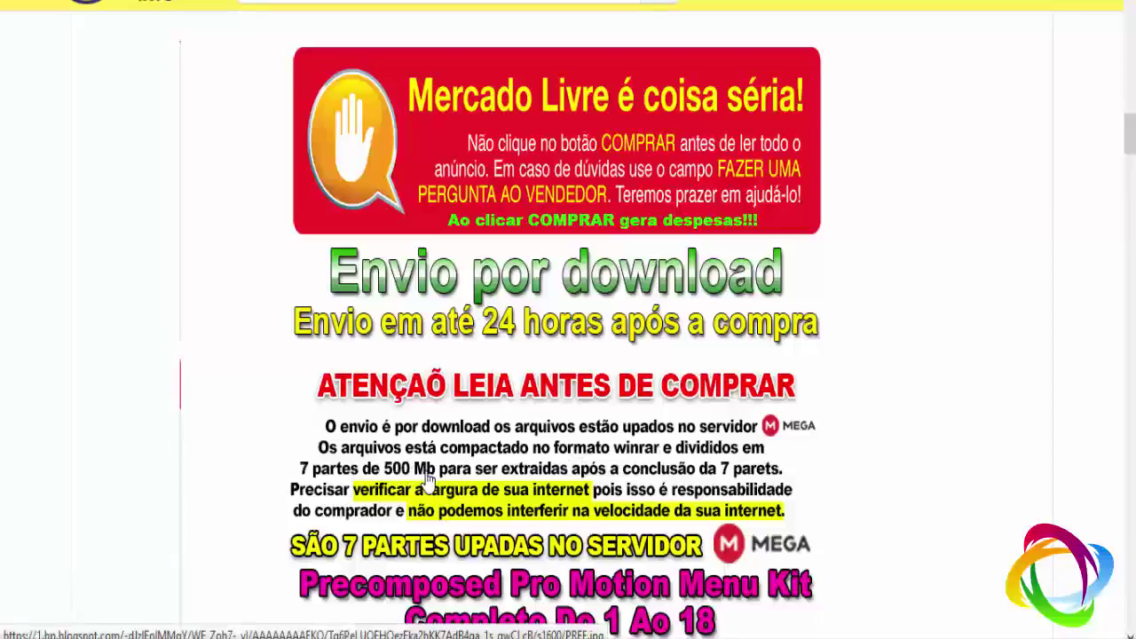
scroll(427, 479, up, 2)
scroll(431, 474, up, 4)
scroll(437, 454, up, 5)
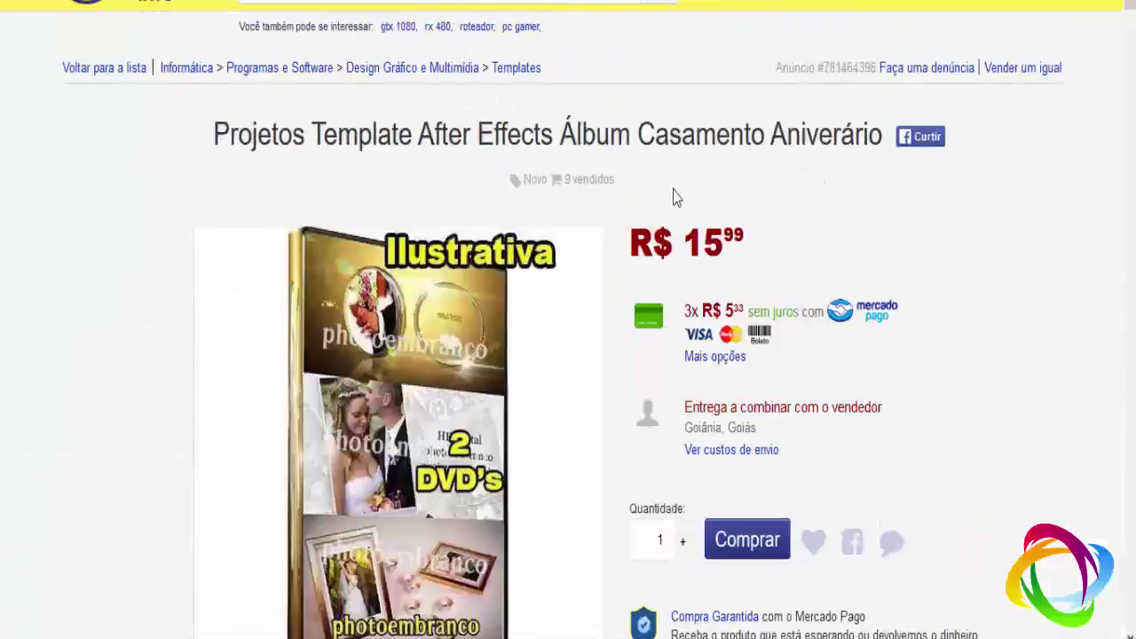
- Highlight the 15,99 price, then scroll through the Álbum Casamento listing and back up
double_click(762, 245)
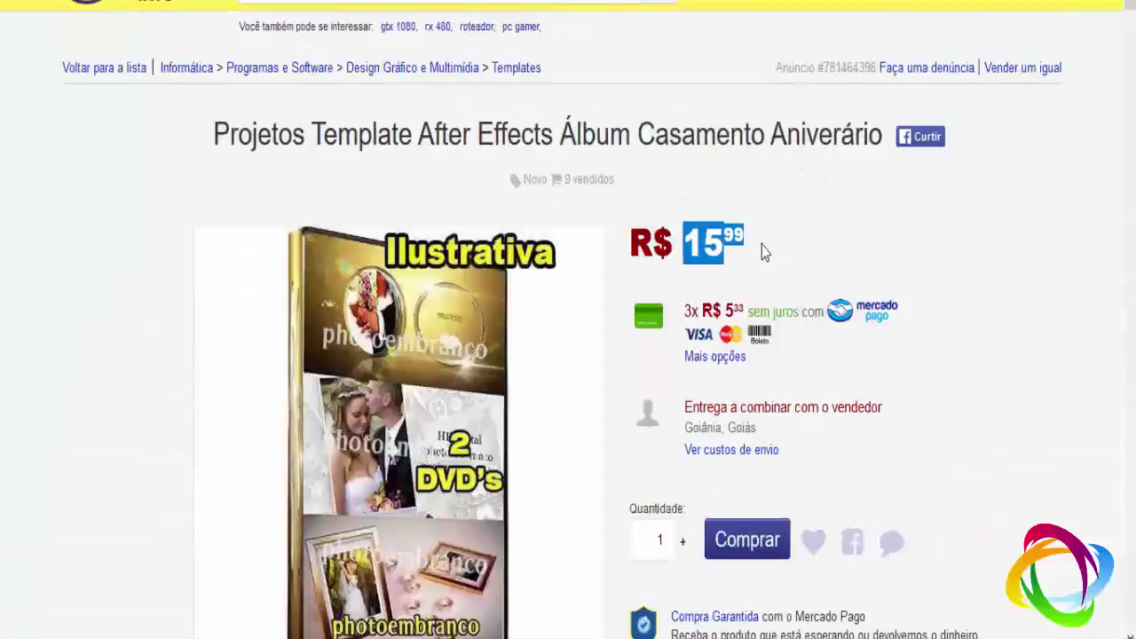
click(762, 245)
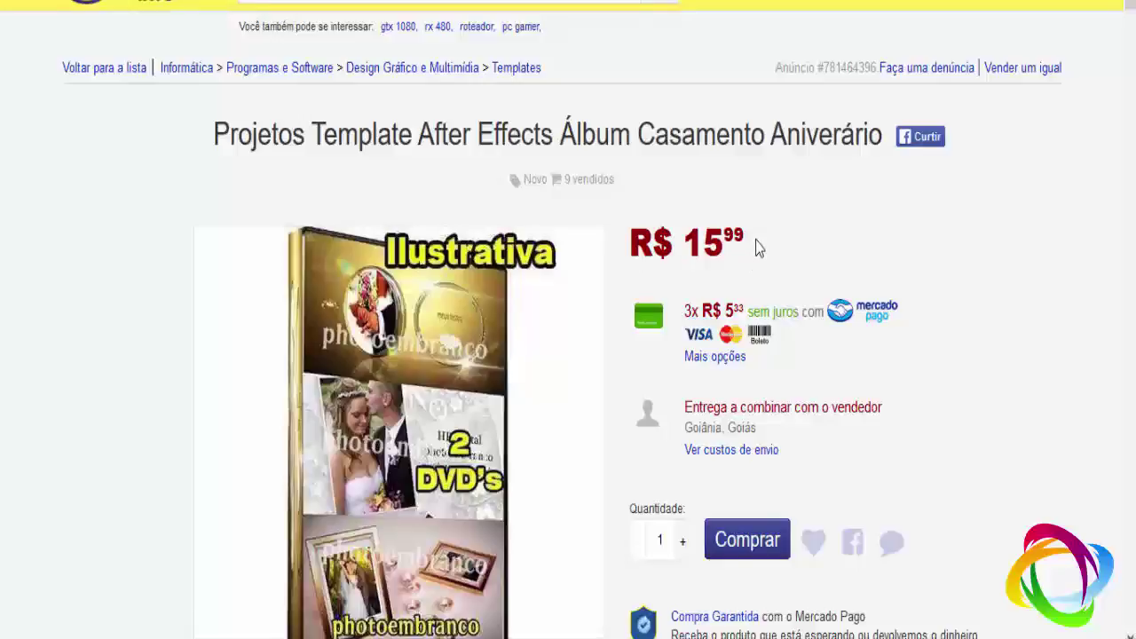
scroll(756, 246, down, 4)
scroll(756, 246, down, 6)
scroll(757, 246, down, 6)
scroll(756, 246, down, 6)
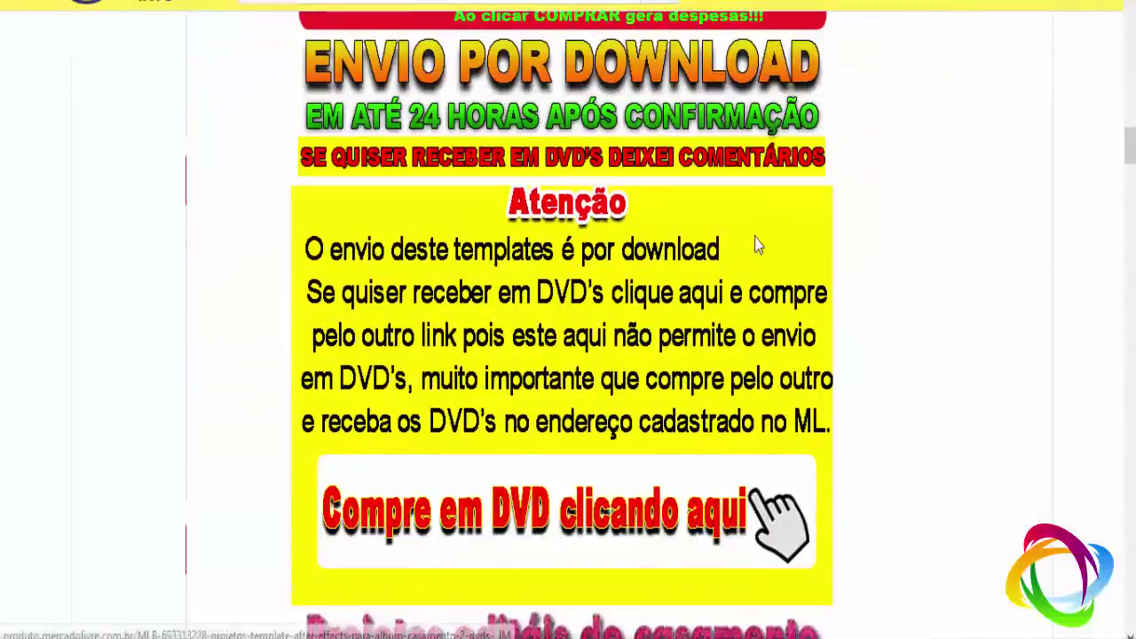
scroll(543, 292, up, 4)
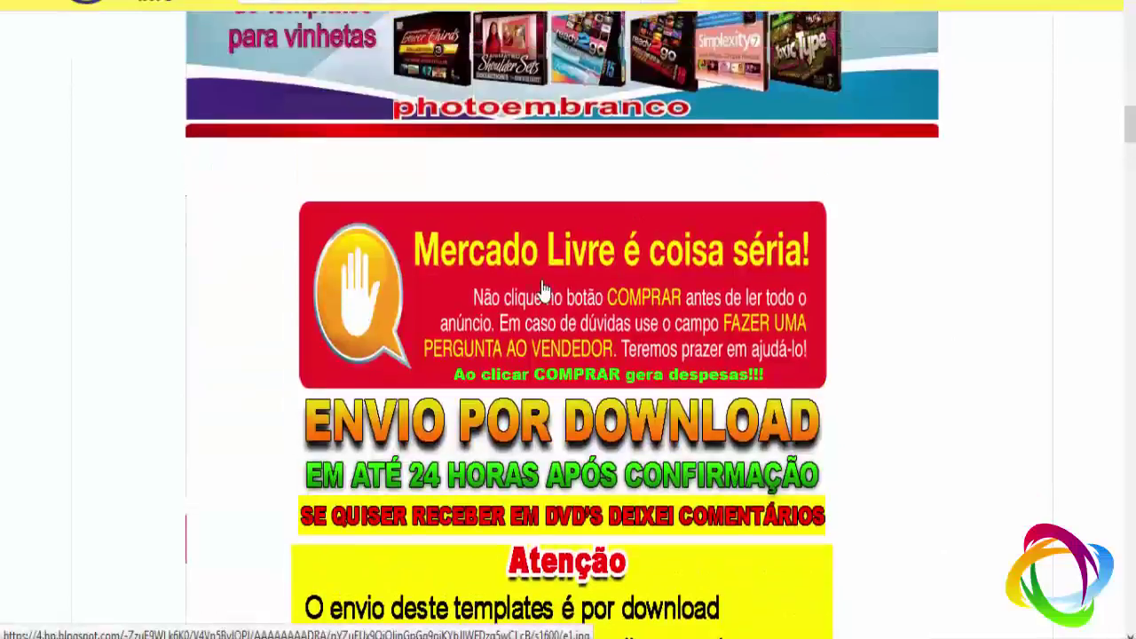
scroll(544, 291, up, 5)
scroll(543, 282, up, 5)
scroll(544, 280, up, 5)
scroll(546, 278, up, 3)
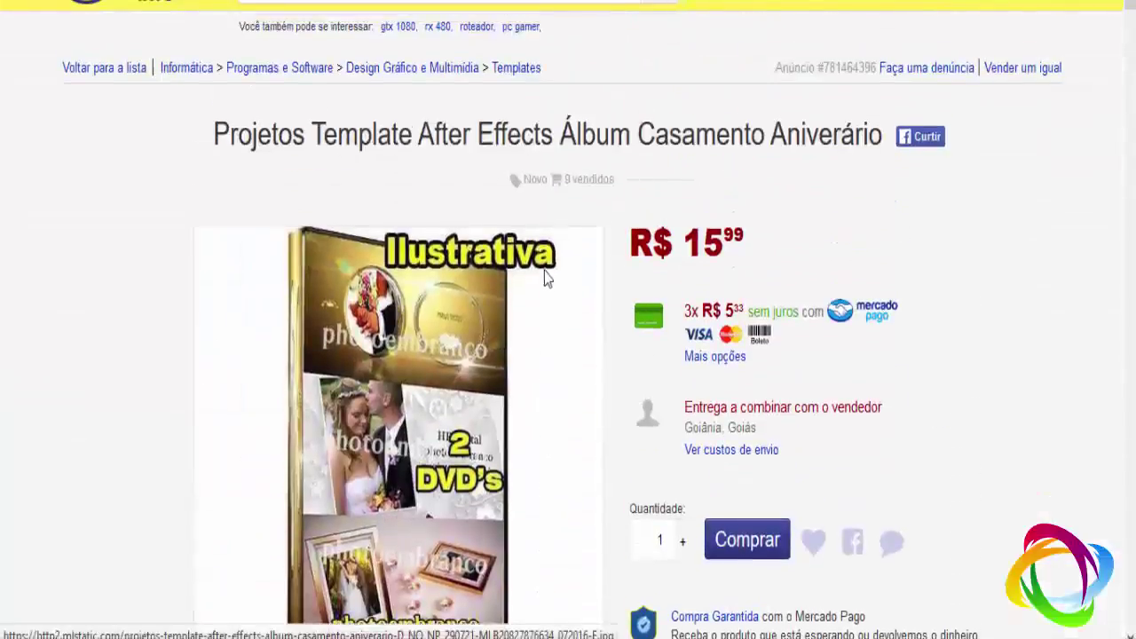
- Repeatedly highlight and clear the R$ 15,99 price text
drag(706, 244, 748, 246)
click(760, 246)
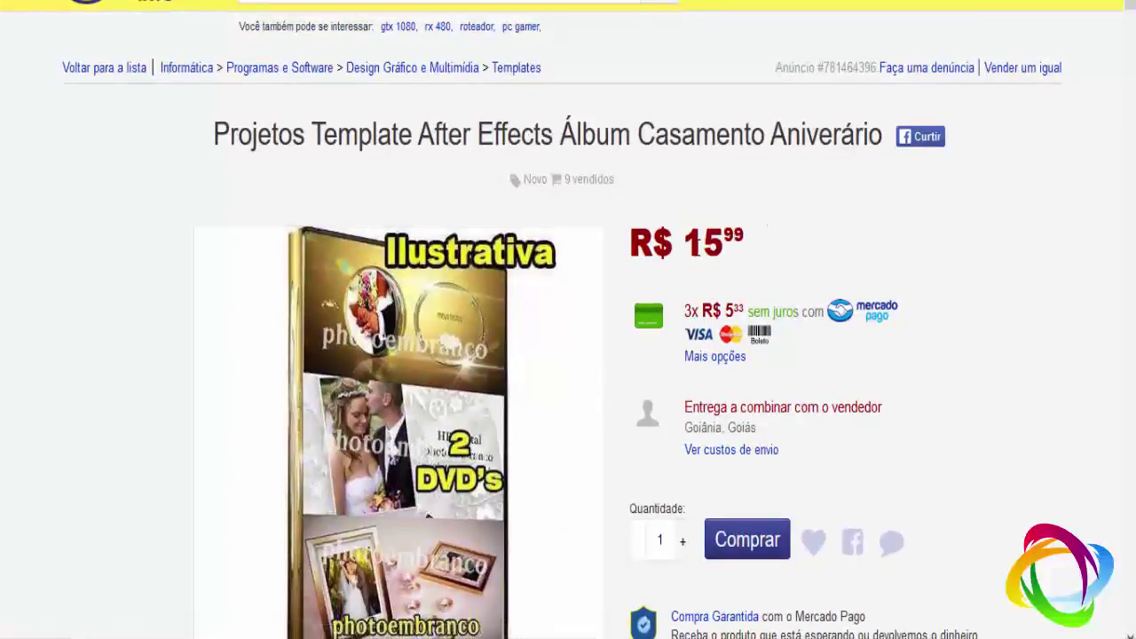
double_click(706, 241)
click(747, 259)
drag(685, 238, 752, 251)
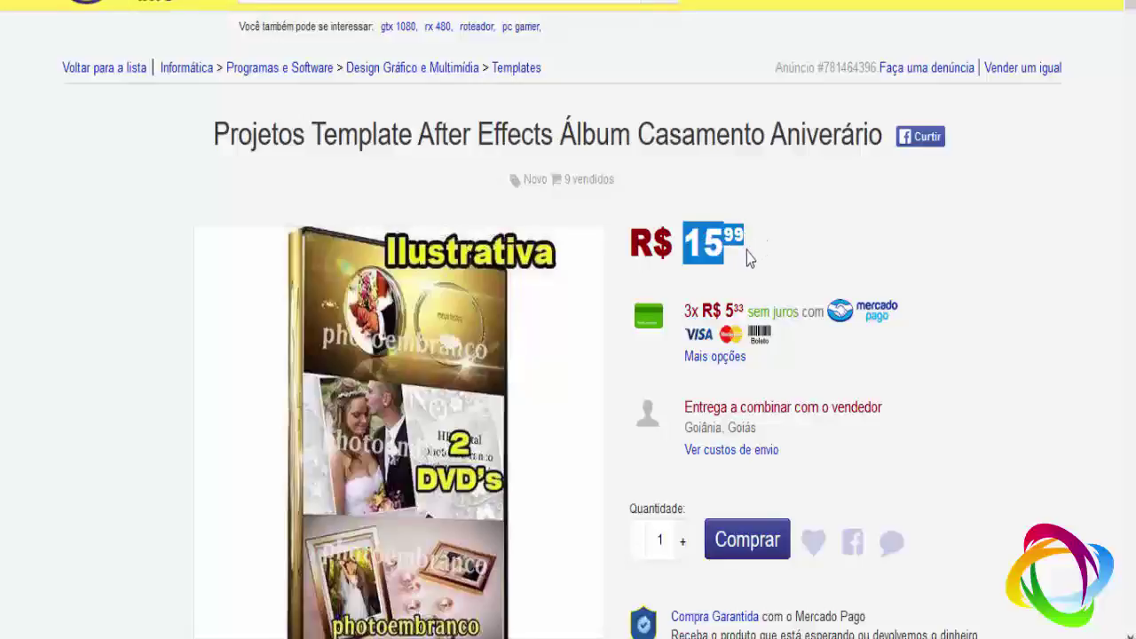
click(747, 251)
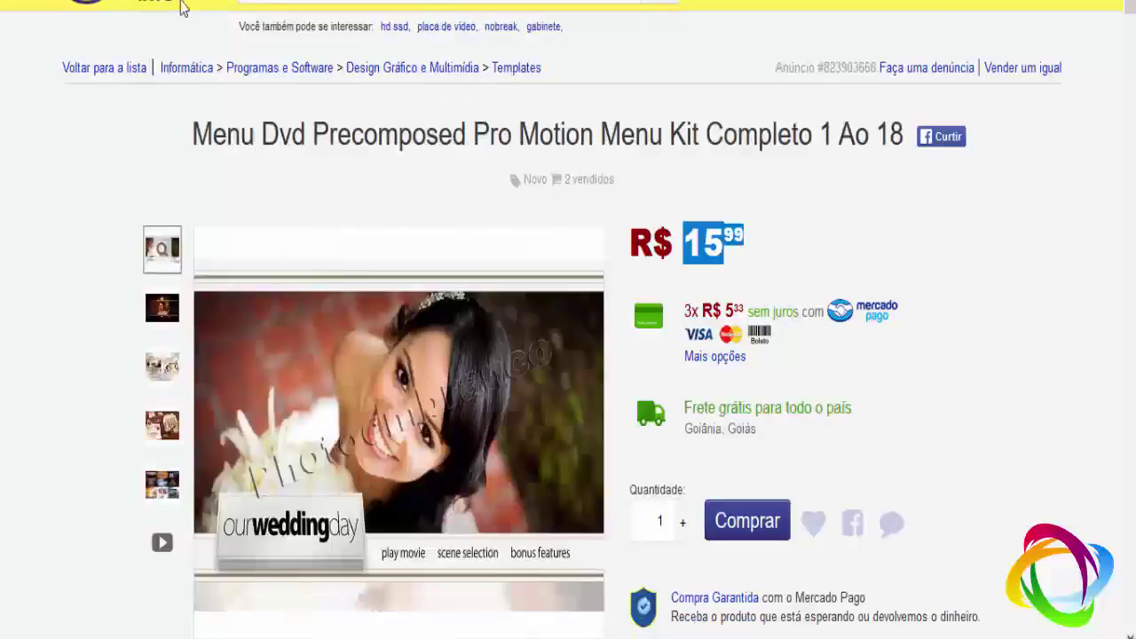
click(2, 312)
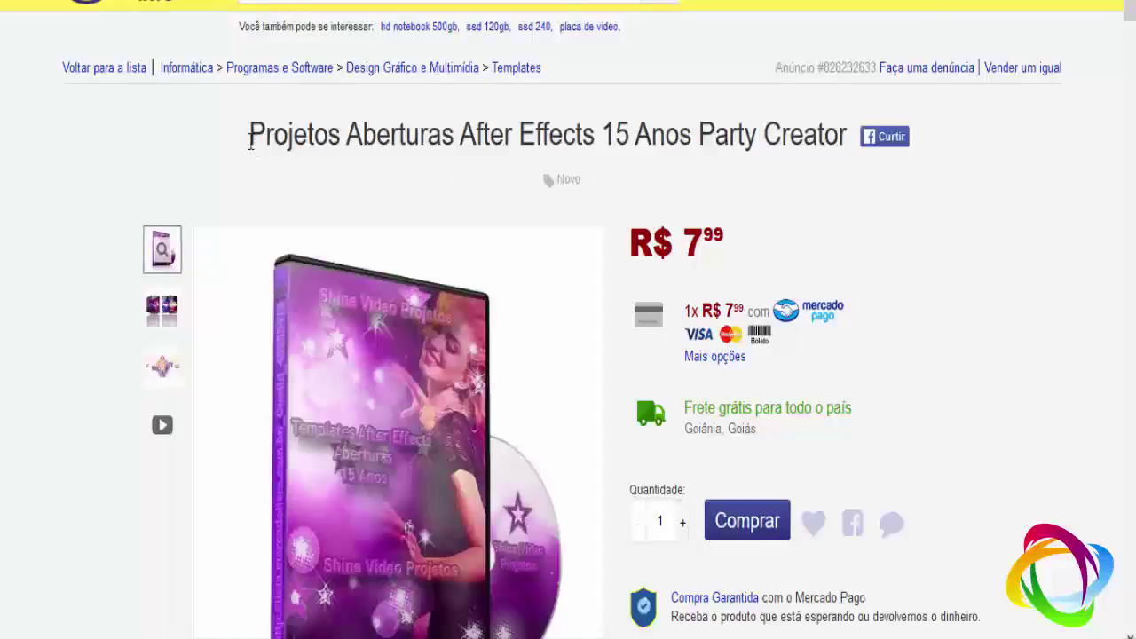
- Highlight the 15 Anos Party Creator title and the R$ 7,99 price
drag(258, 135, 699, 137)
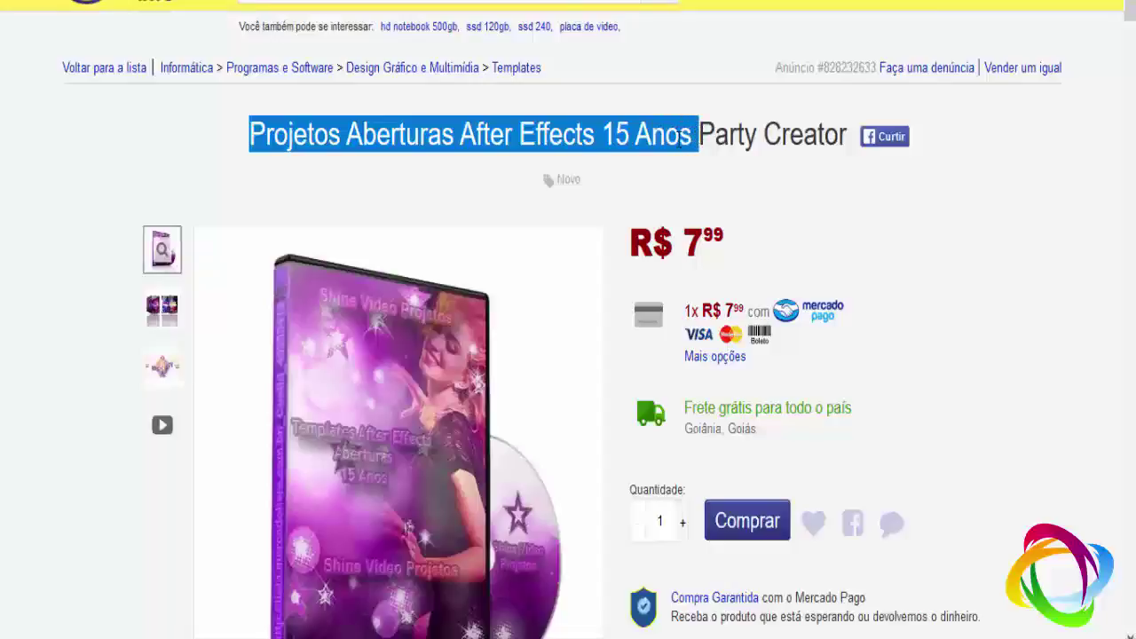
drag(681, 228, 741, 236)
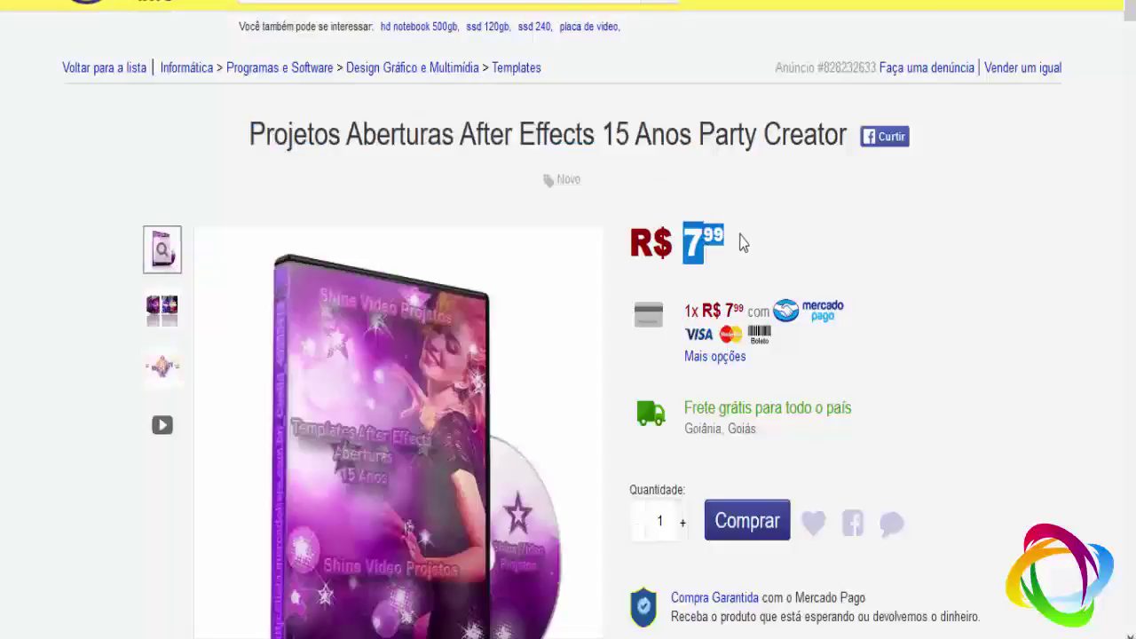
click(734, 249)
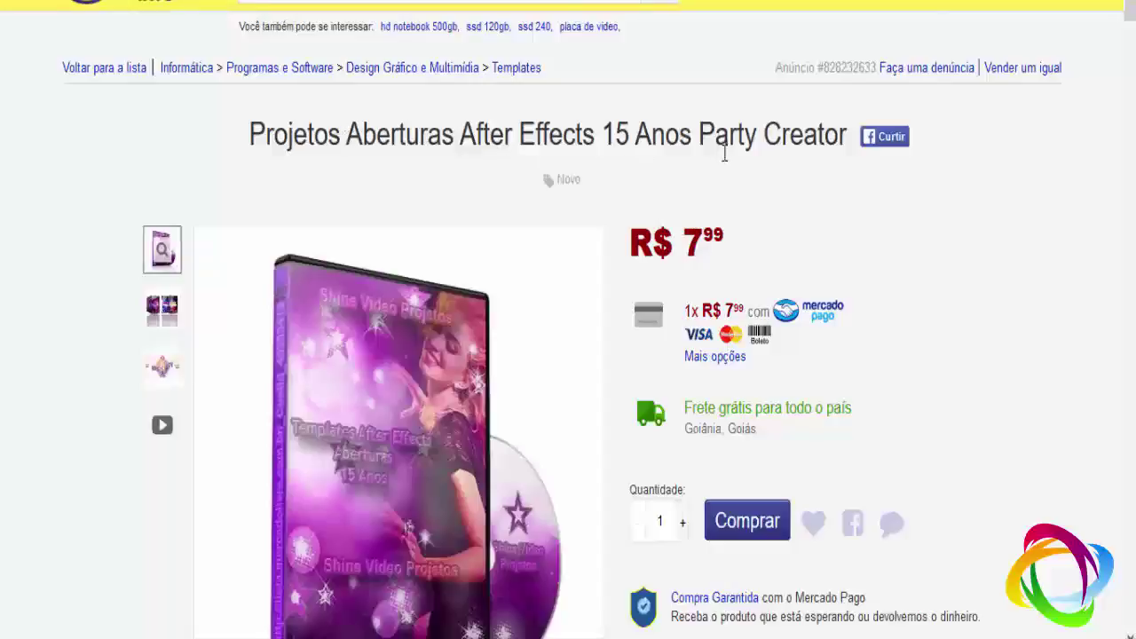
- Scroll through the listing, return to the top, and highlight the 7,99 price again
scroll(799, 222, down, 2)
scroll(834, 258, down, 10)
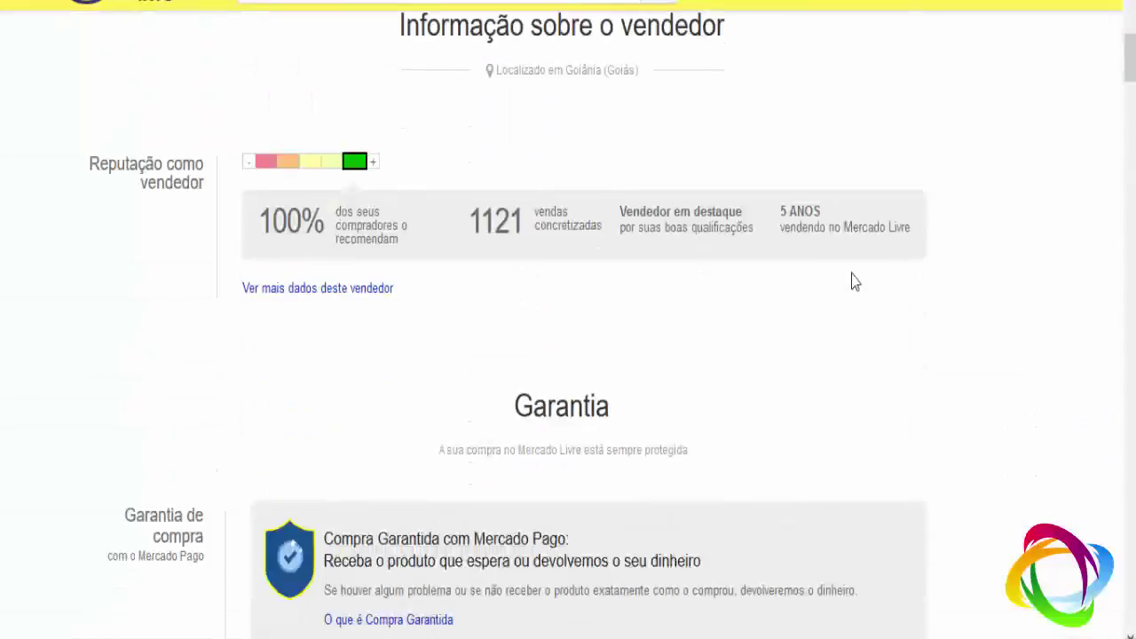
scroll(852, 279, down, 4)
scroll(851, 278, down, 8)
scroll(731, 246, down, 6)
scroll(726, 266, up, 3)
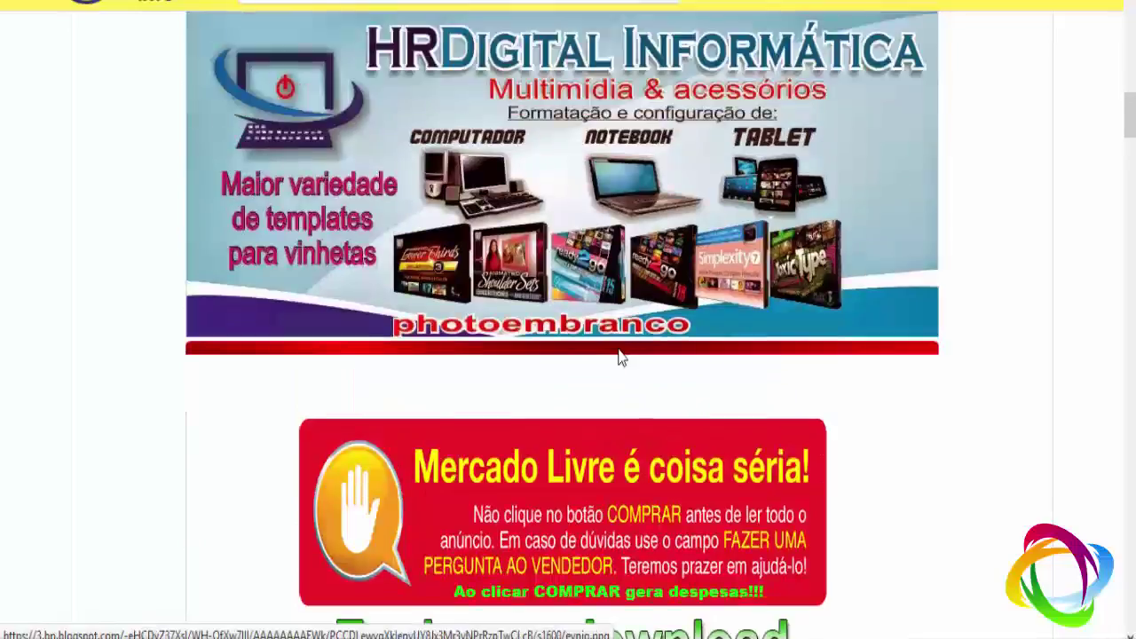
scroll(616, 355, up, 5)
scroll(624, 287, up, 15)
scroll(624, 287, up, 1)
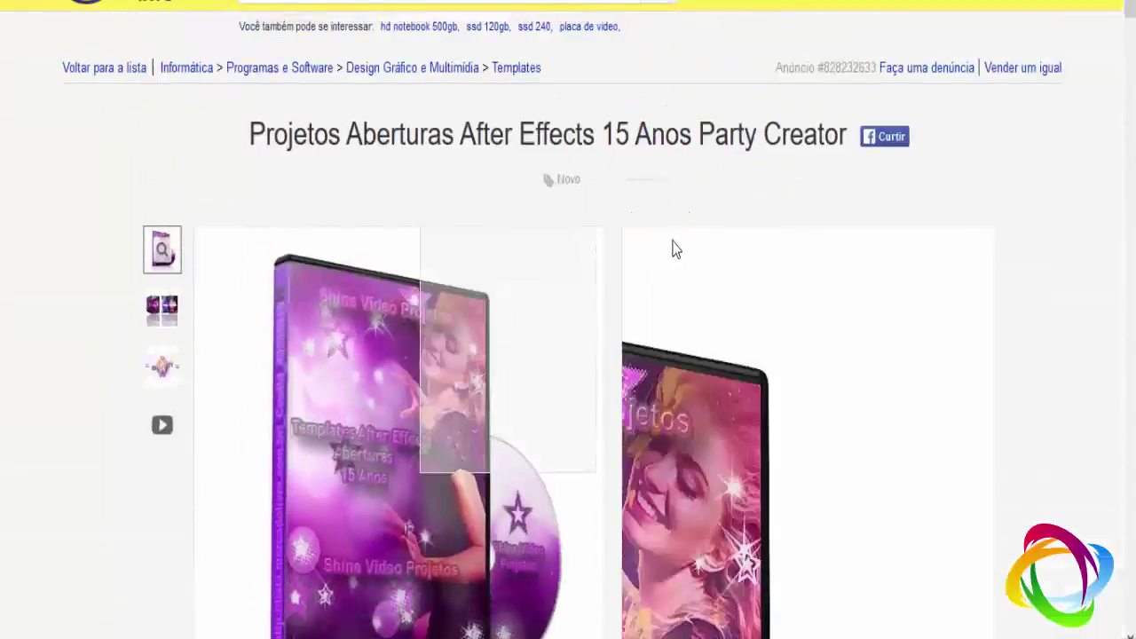
double_click(721, 239)
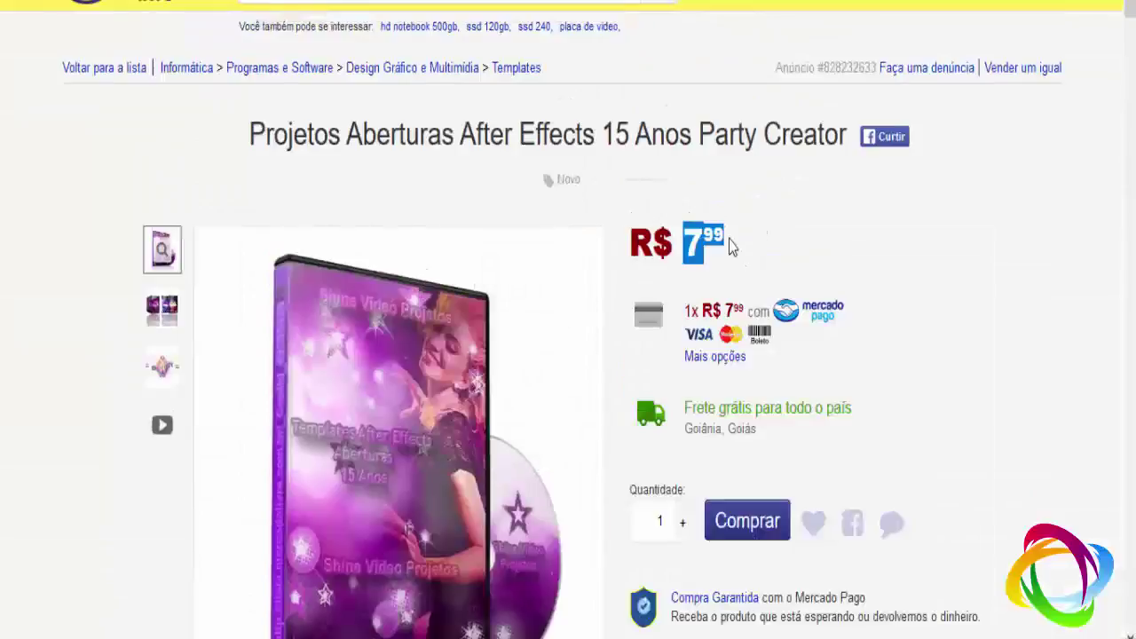
click(784, 246)
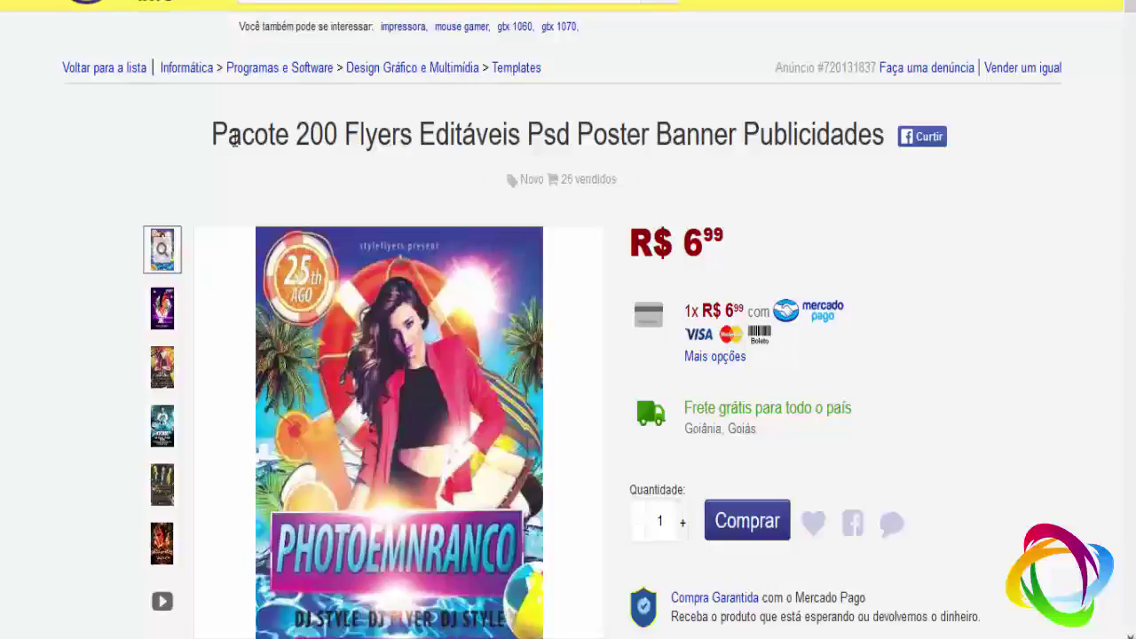
- Enlarge the flyer image, step through the previews to the Janeiro flyer, then close it
click(344, 316)
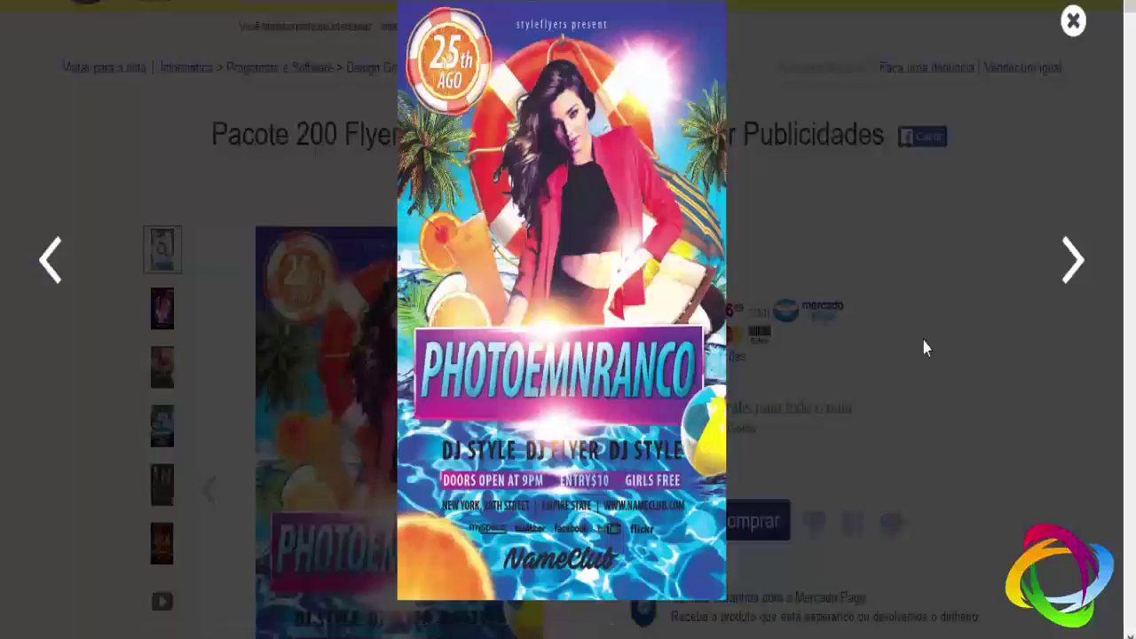
click(1073, 263)
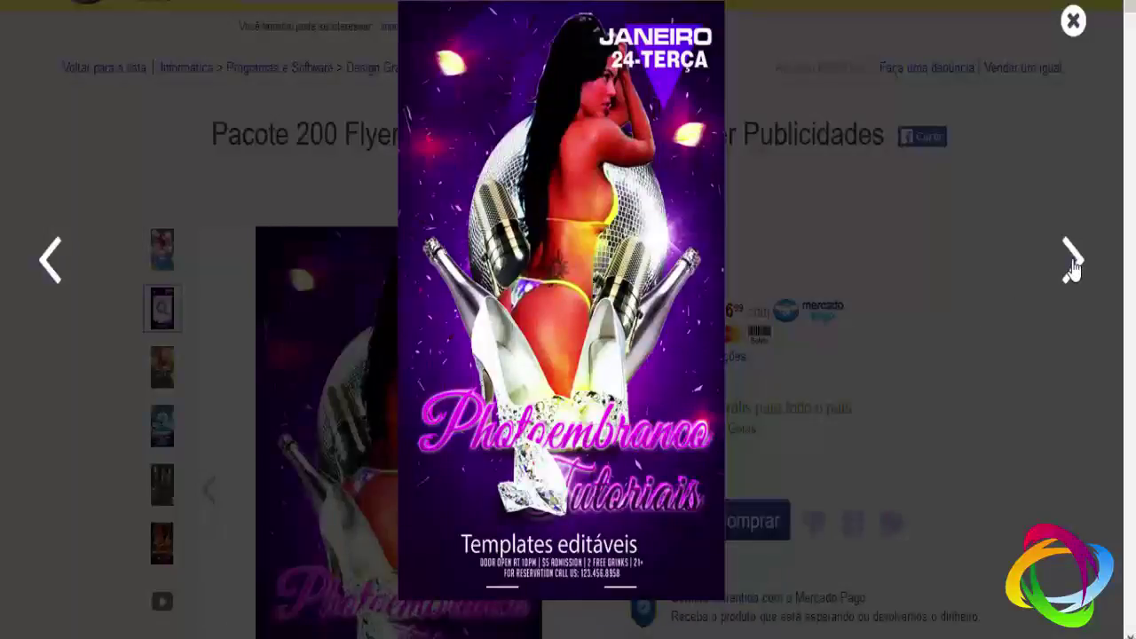
click(1073, 262)
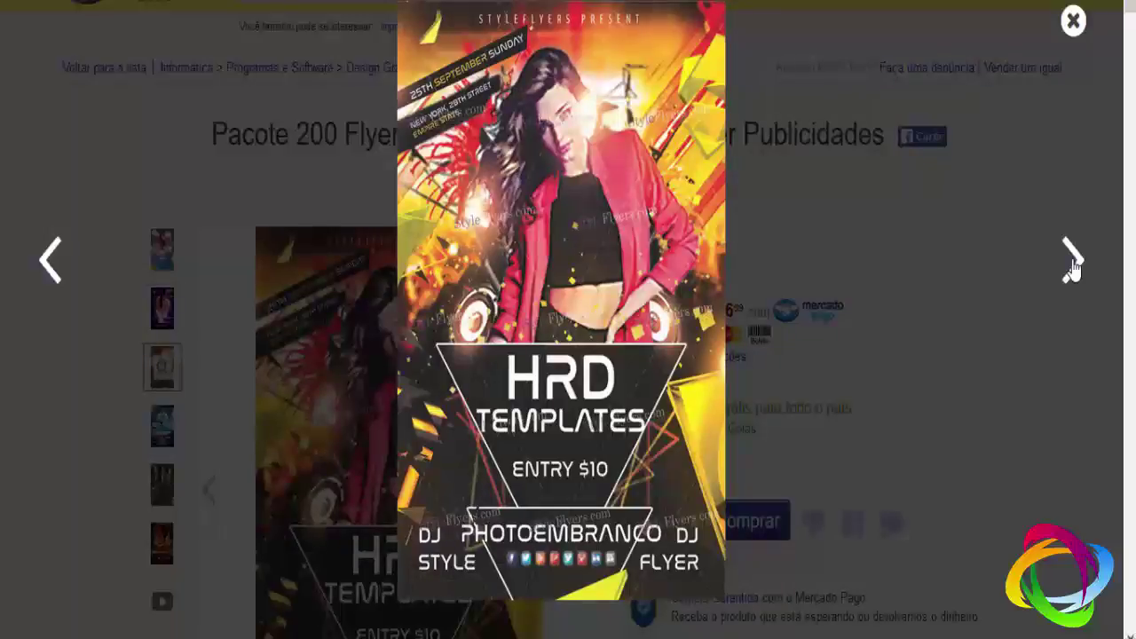
click(1073, 262)
click(1074, 263)
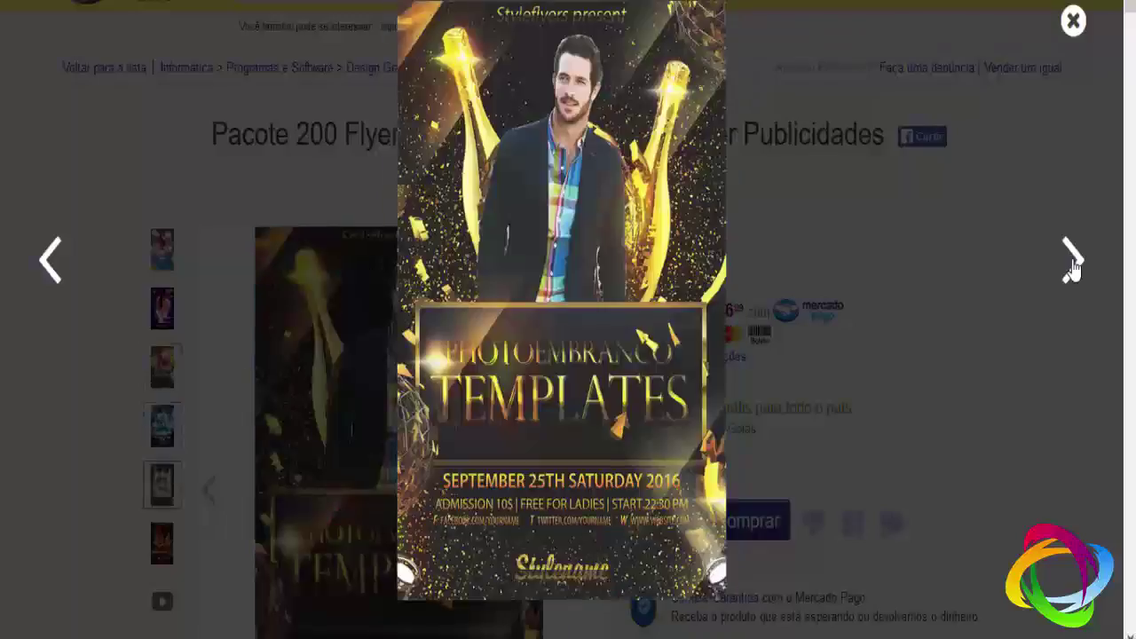
click(1073, 263)
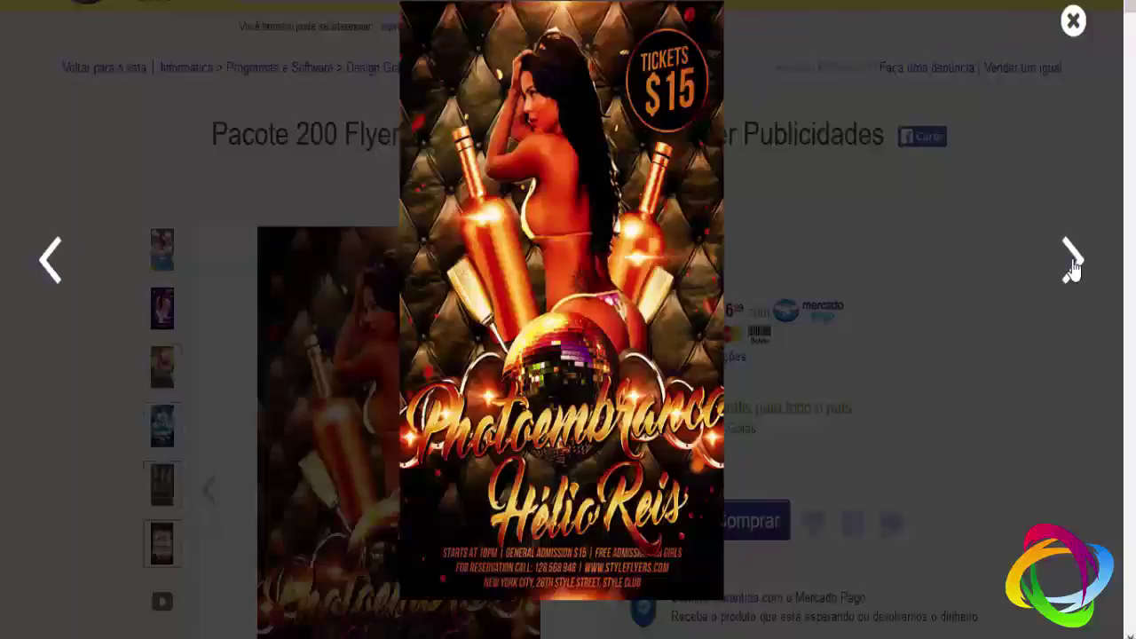
click(1073, 263)
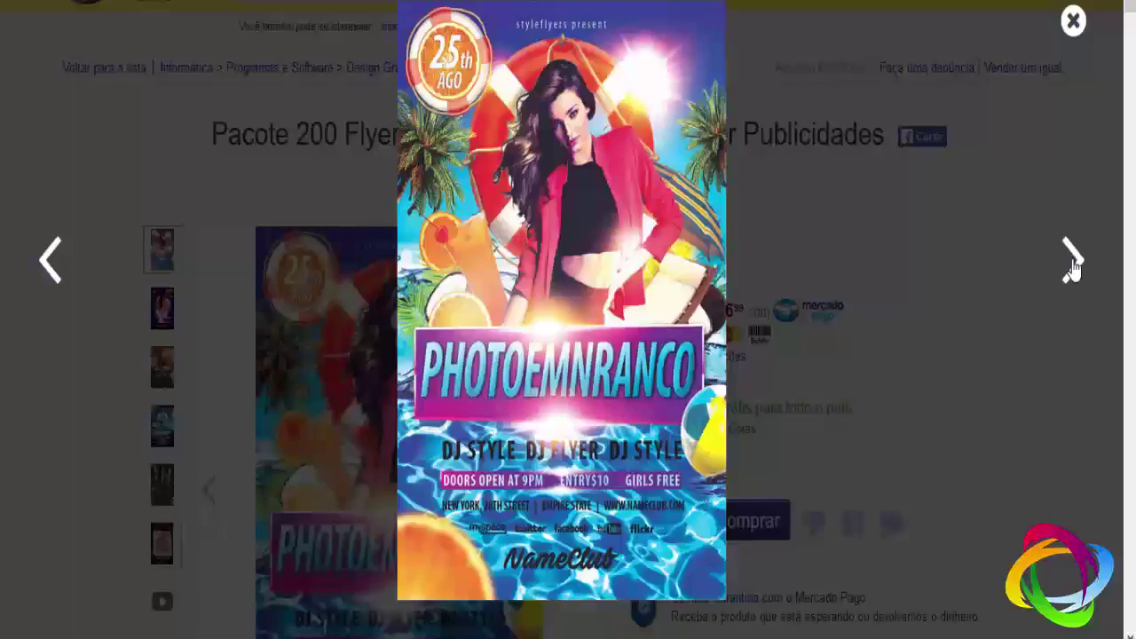
click(1073, 263)
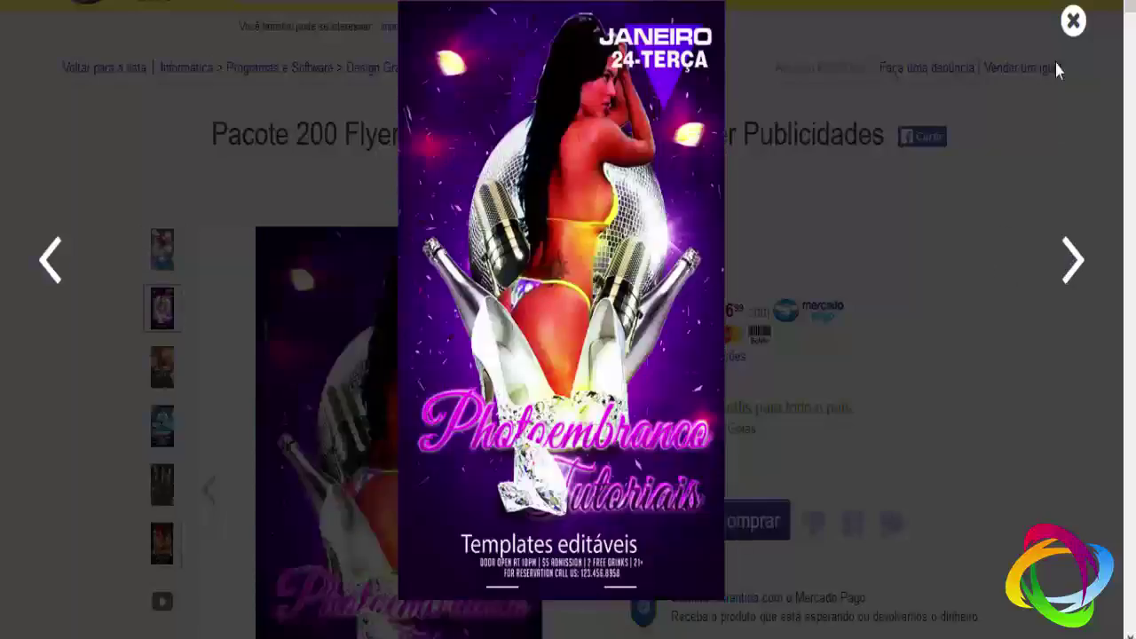
click(1073, 21)
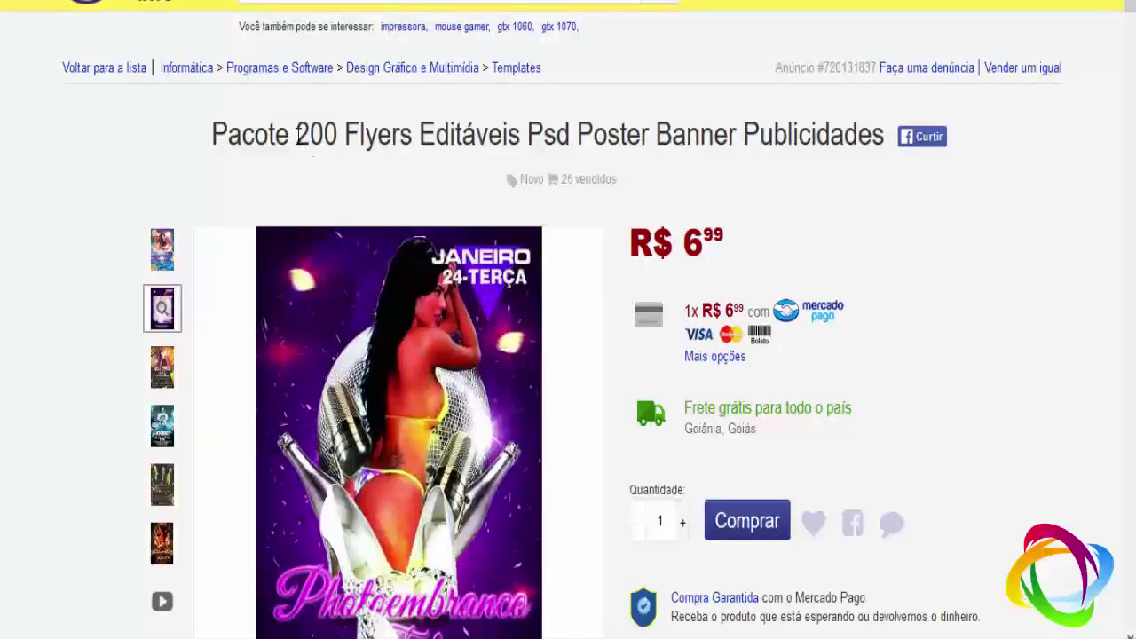
- Highlight 200 in the title and the R$ 6,99 price, then return to the seller's listings
drag(292, 135, 338, 140)
click(318, 146)
drag(300, 134, 339, 135)
click(726, 213)
double_click(704, 242)
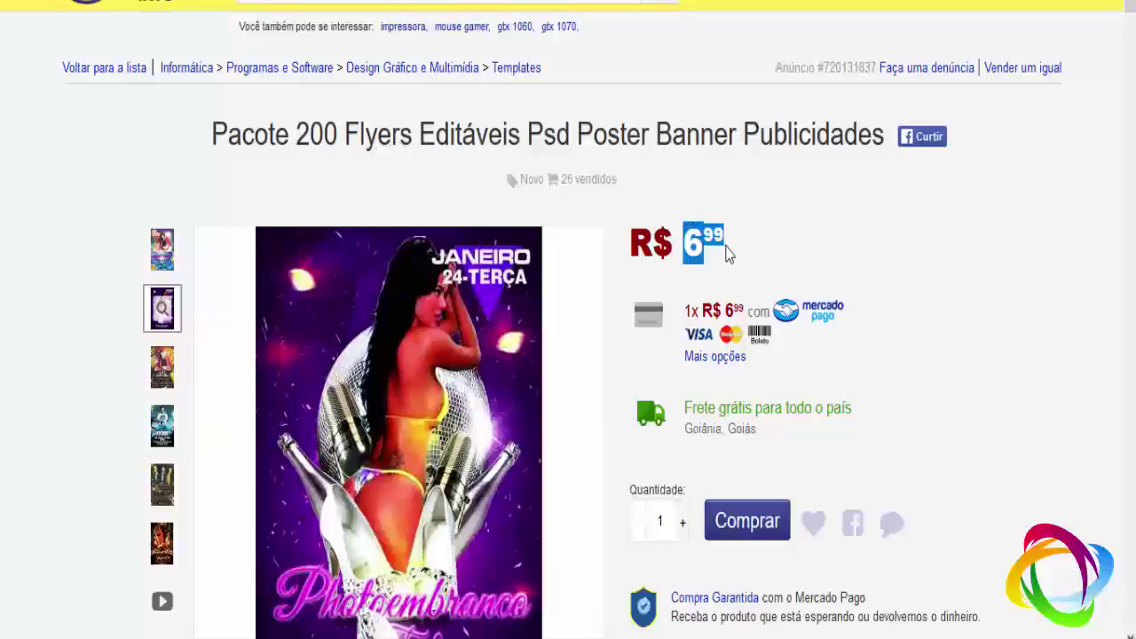
click(768, 253)
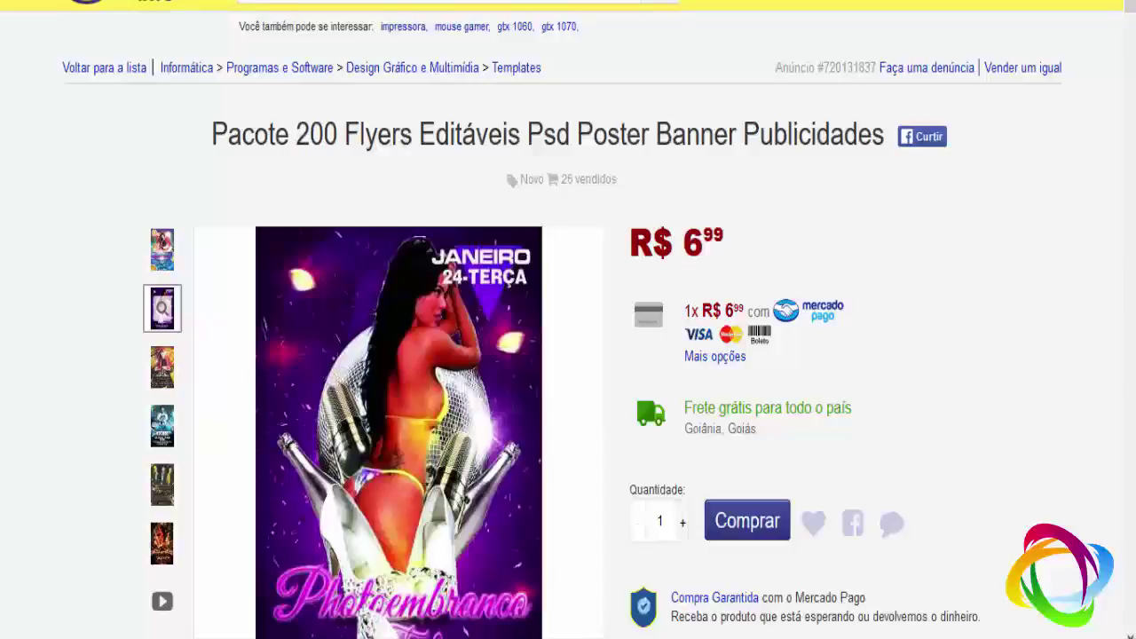
key(alt+Left)
scroll(3, 371, up, 1)
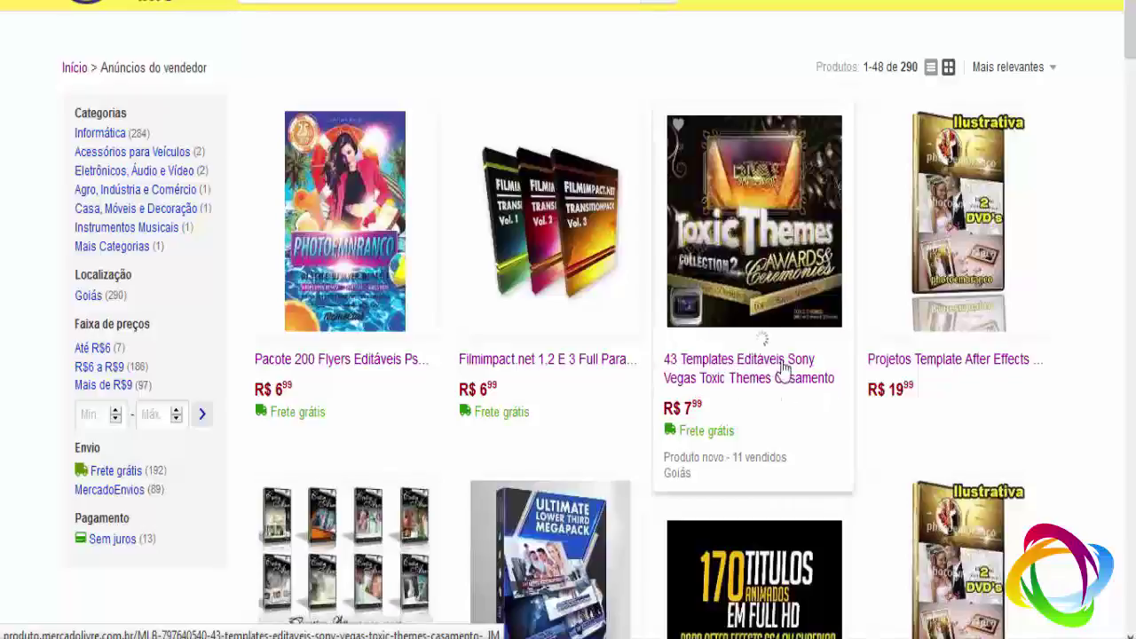
drag(685, 408, 701, 408)
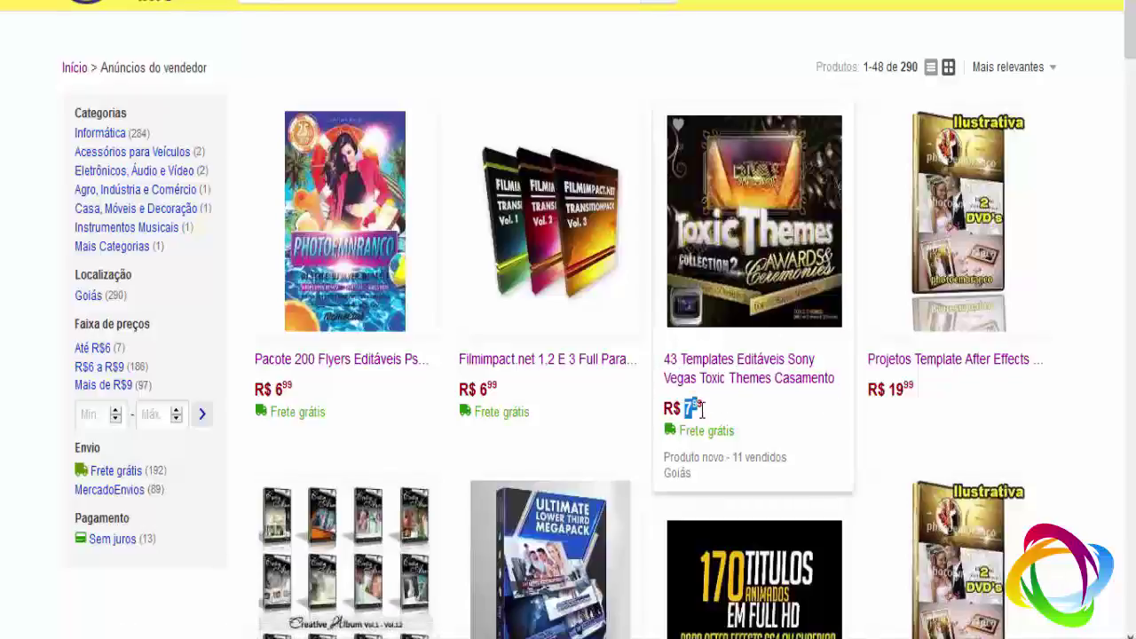
click(1065, 368)
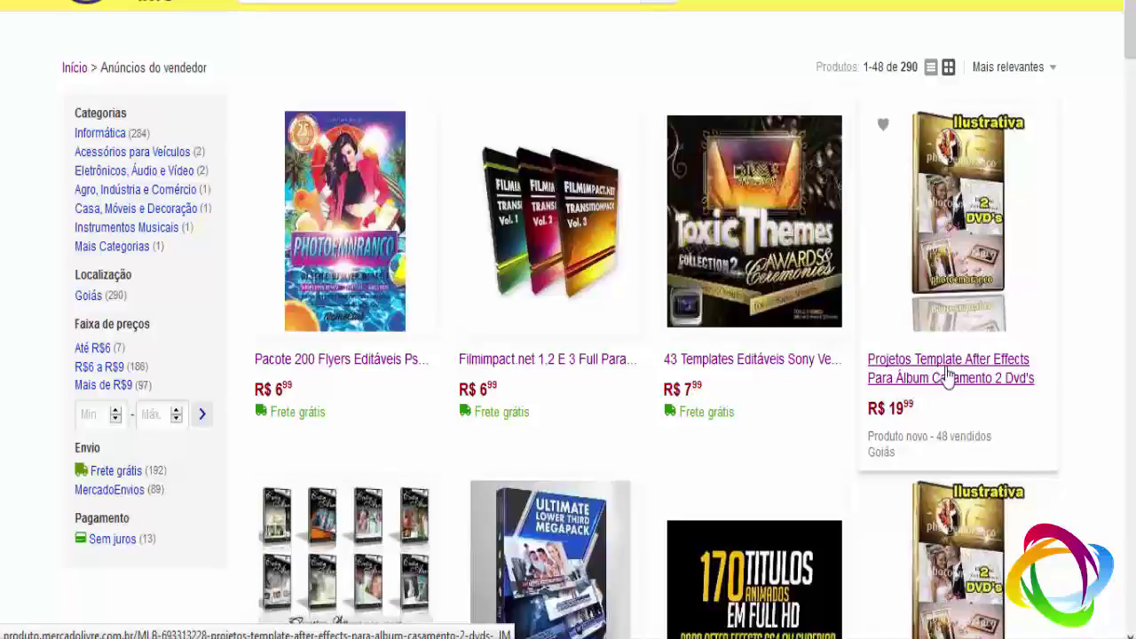
scroll(948, 377, down, 3)
scroll(941, 390, down, 1)
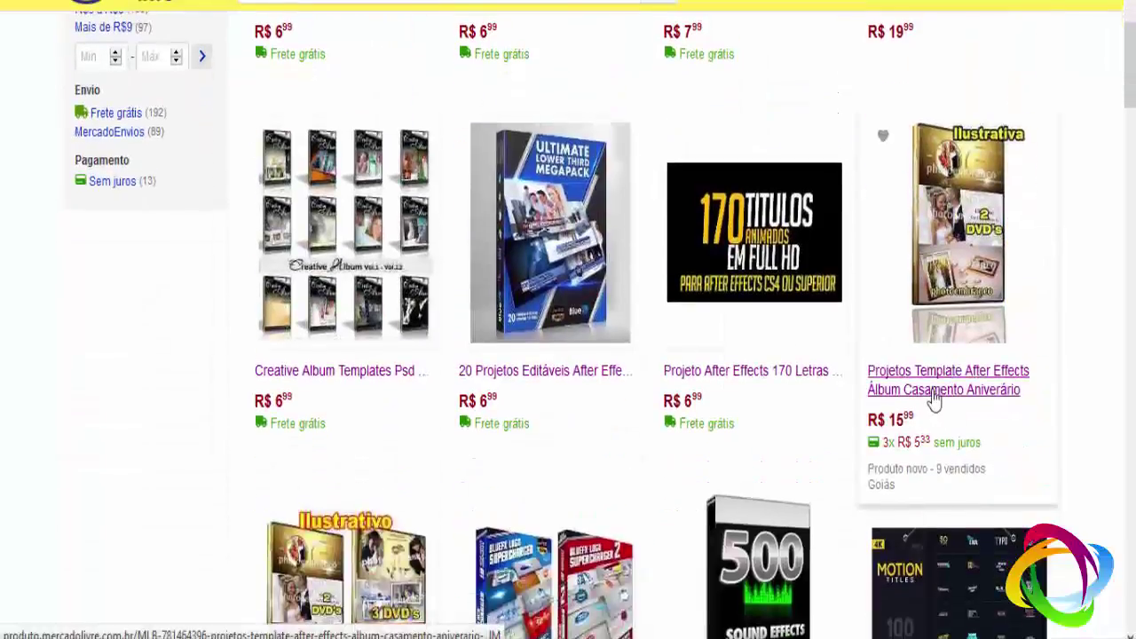
scroll(934, 400, up, 4)
scroll(302, 417, down, 3)
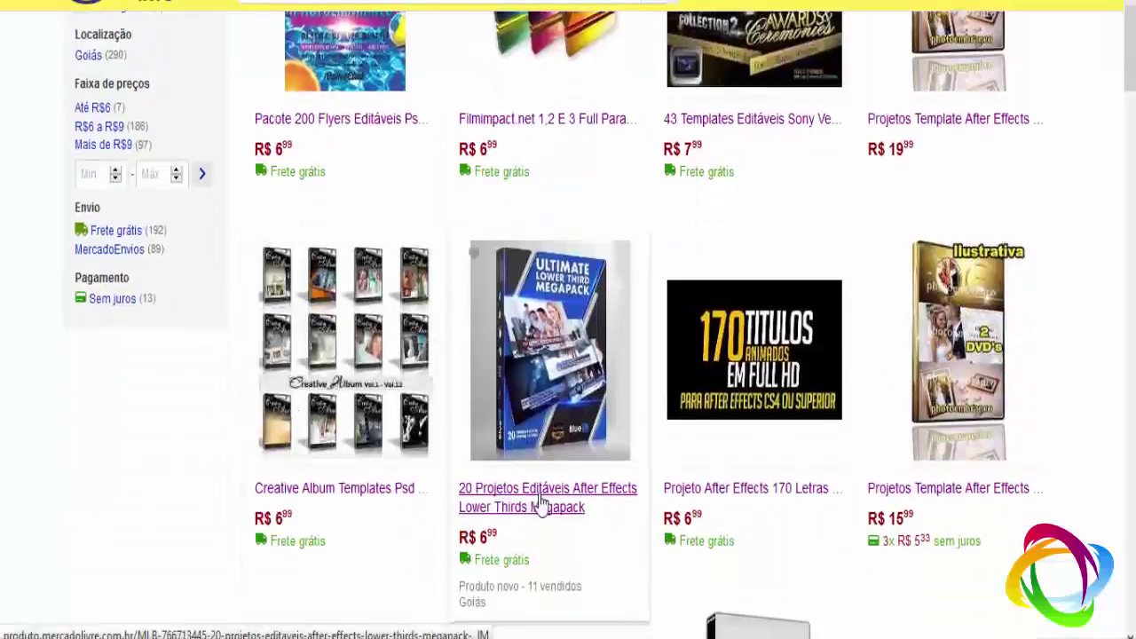
scroll(541, 501, down, 1)
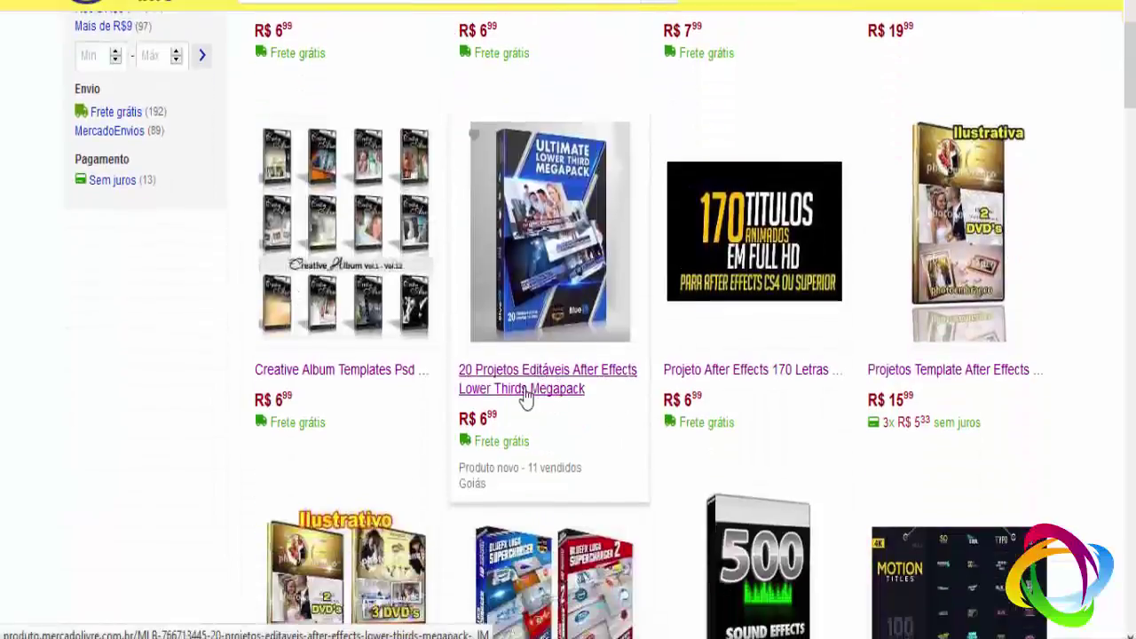
double_click(484, 418)
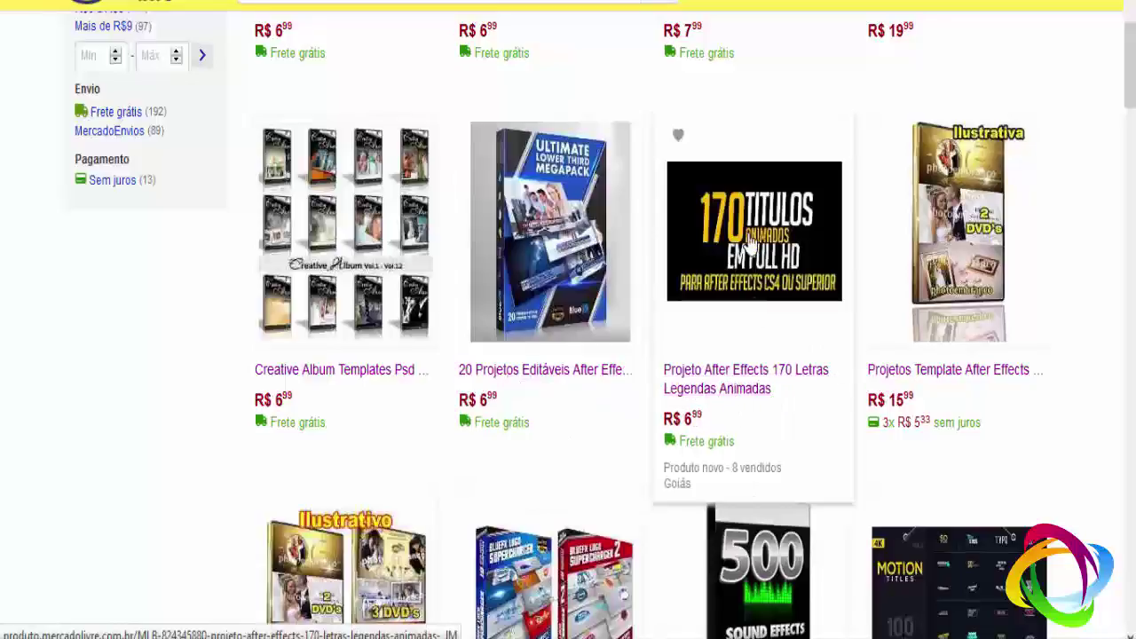
mouse_move(748, 275)
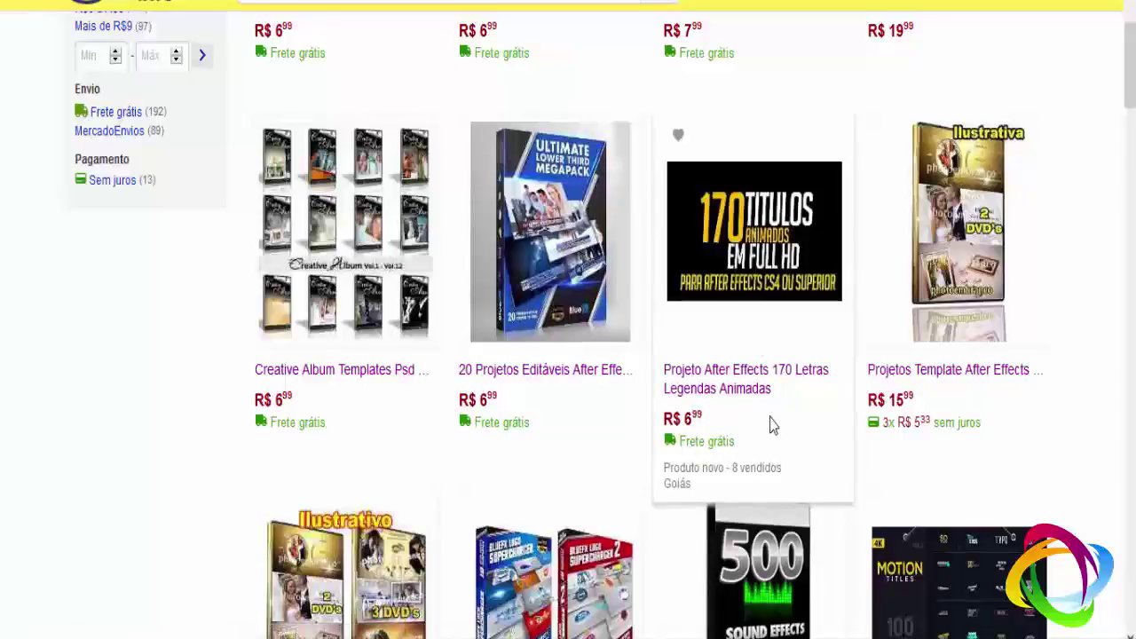
scroll(772, 424, down, 4)
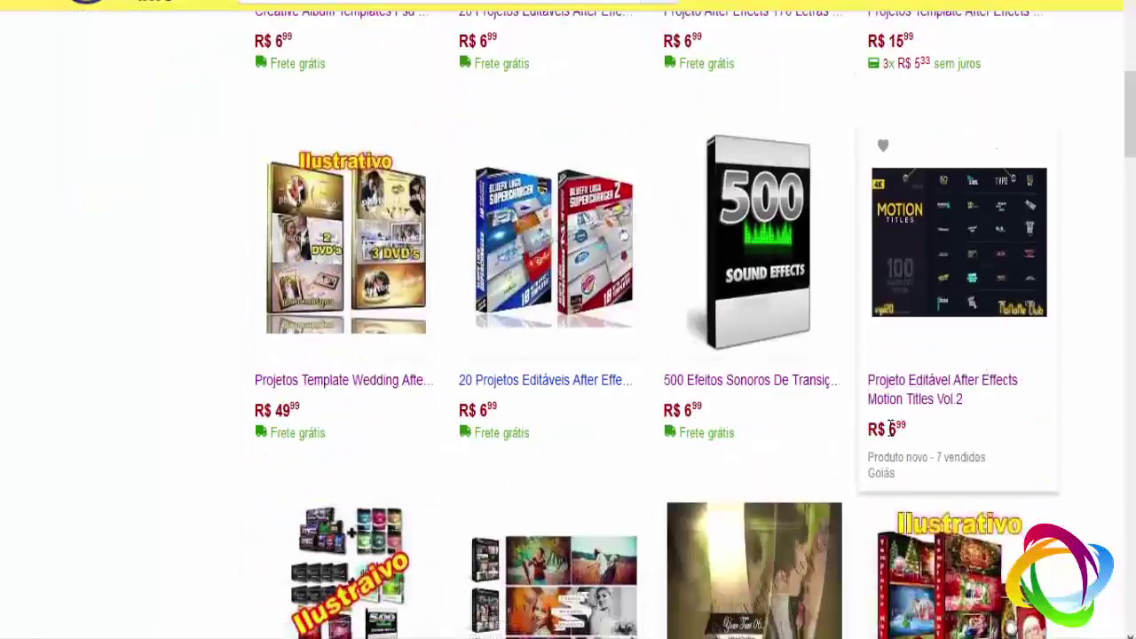
double_click(897, 428)
mouse_move(932, 244)
mouse_move(688, 317)
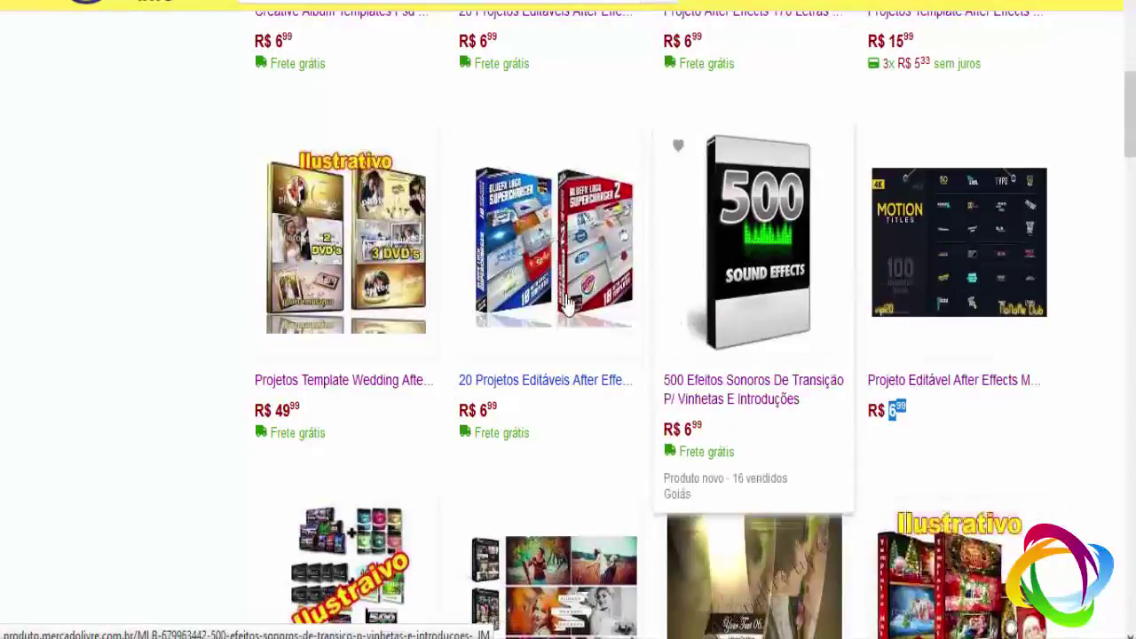
mouse_move(555, 302)
mouse_move(351, 302)
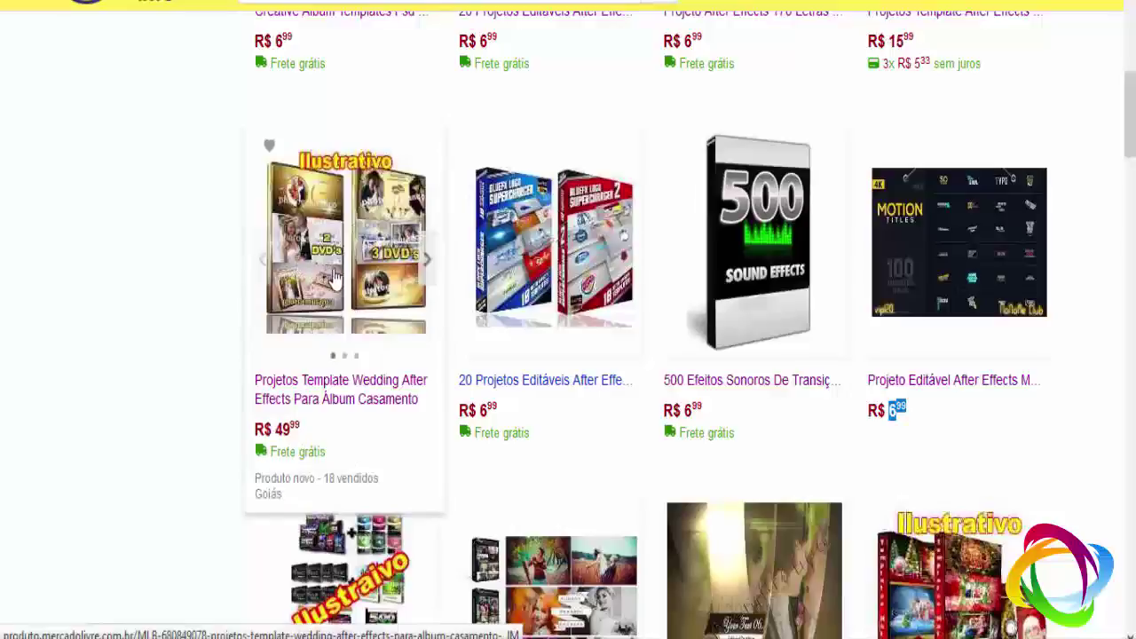
- Highlight the 49,99 wedding template price and the 250 Tipografia listing's price
double_click(283, 427)
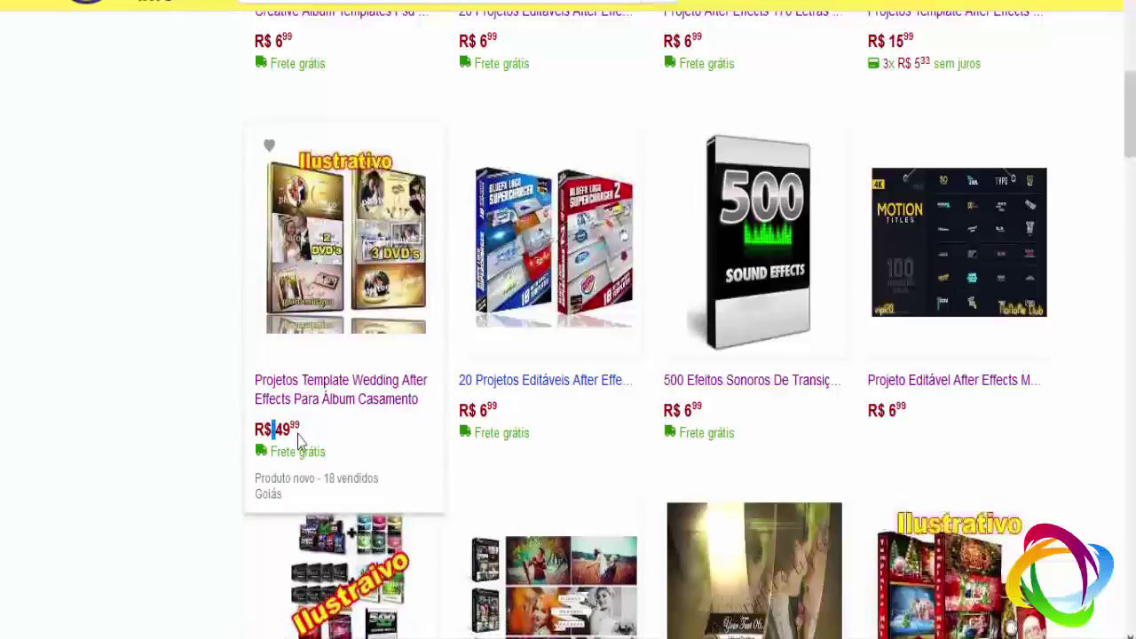
scroll(36, 329, down, 4)
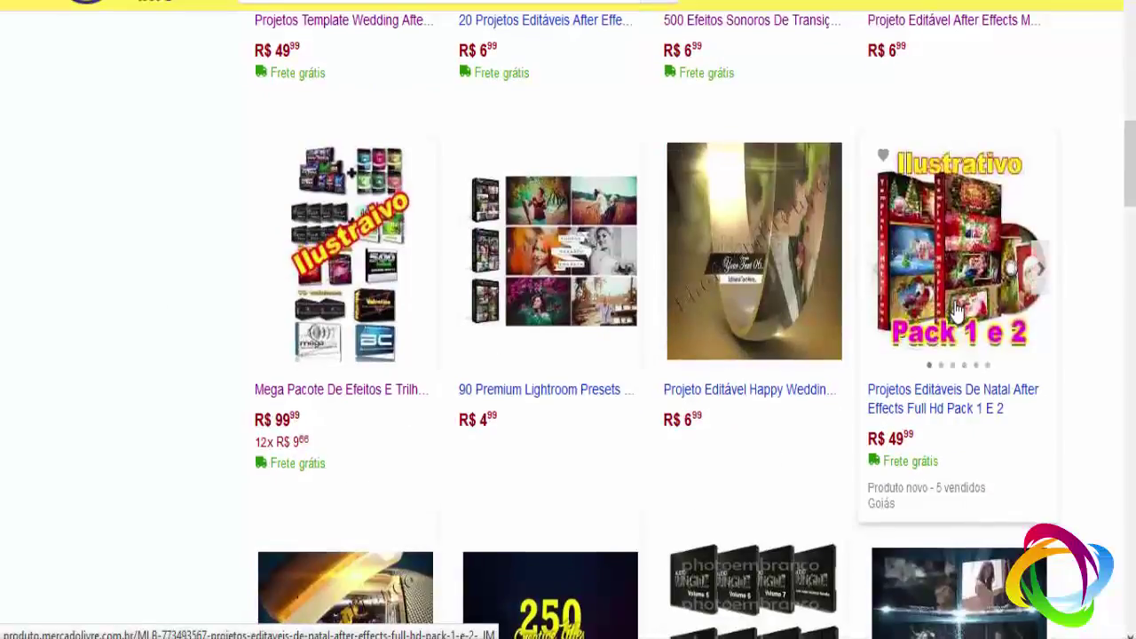
scroll(157, 319, down, 5)
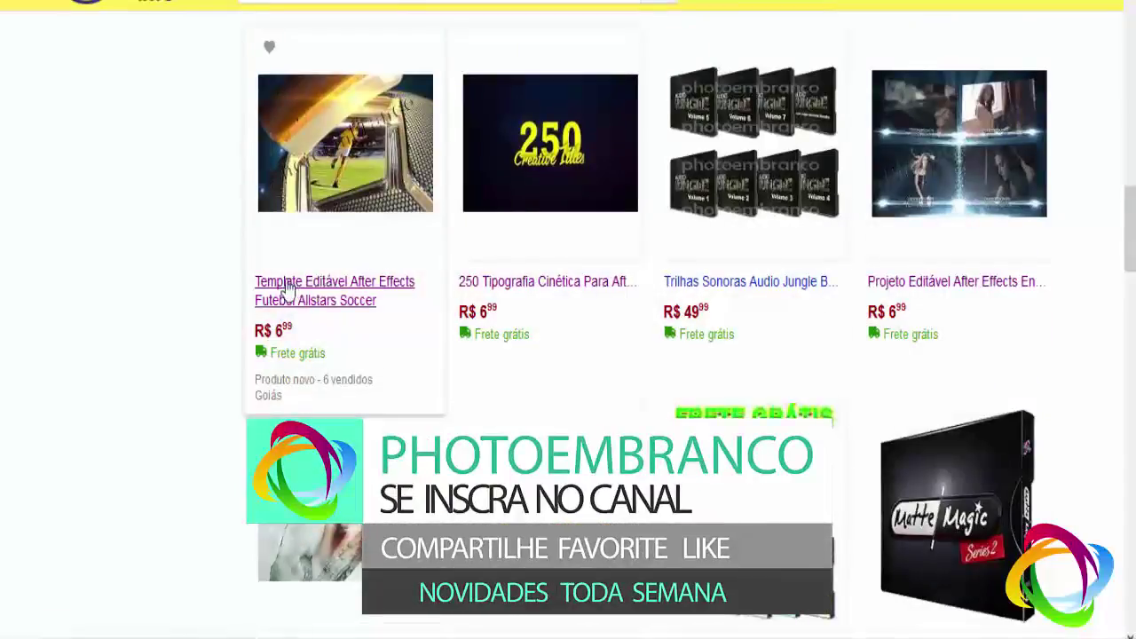
click(546, 271)
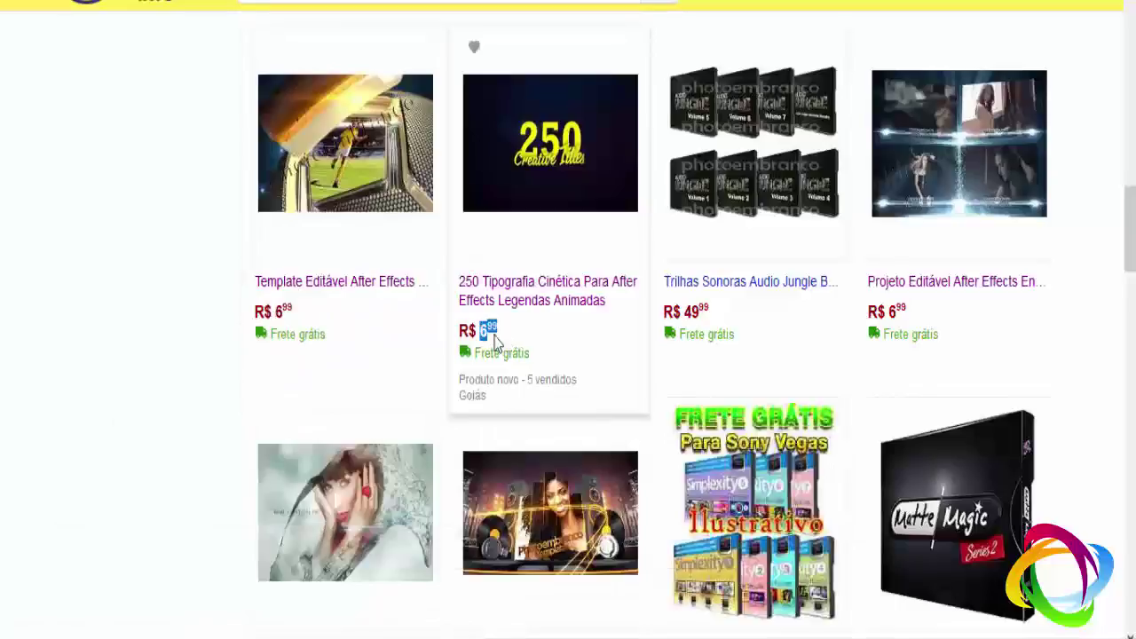
- Scroll to the bottom of the listings and go to page 2 of the seller's products
scroll(129, 332, down, 3)
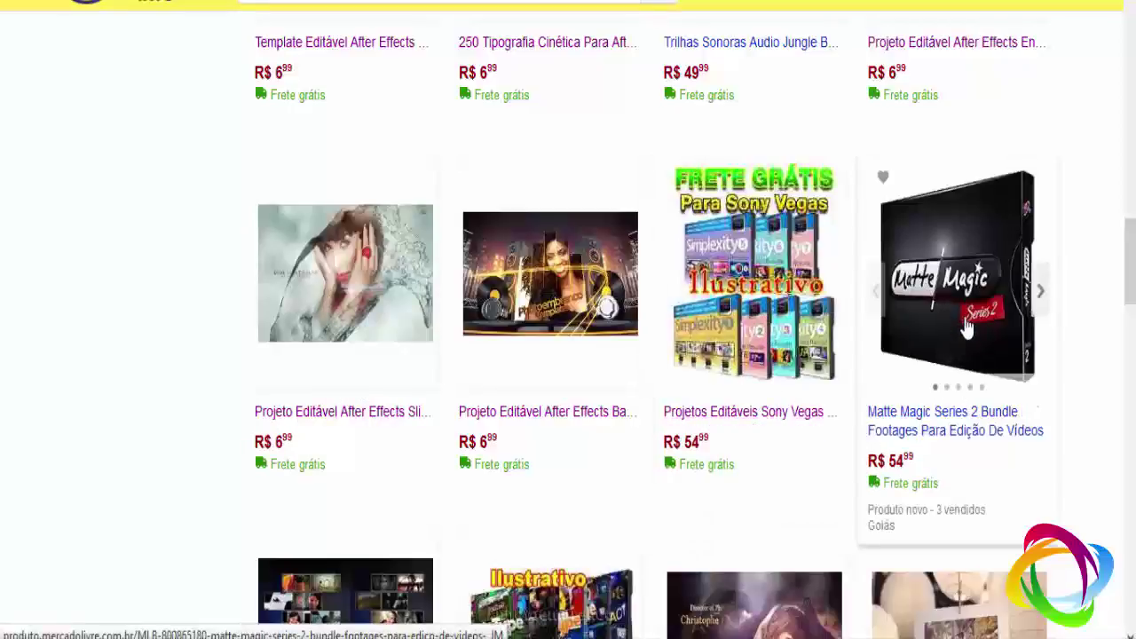
scroll(957, 347, down, 1)
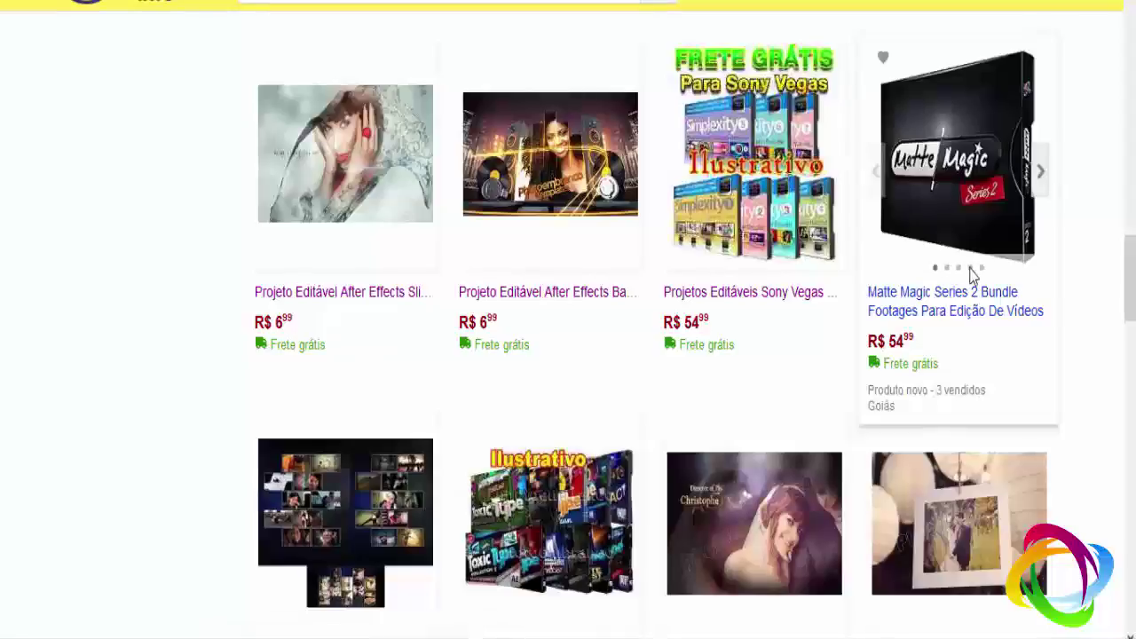
scroll(4, 291, down, 3)
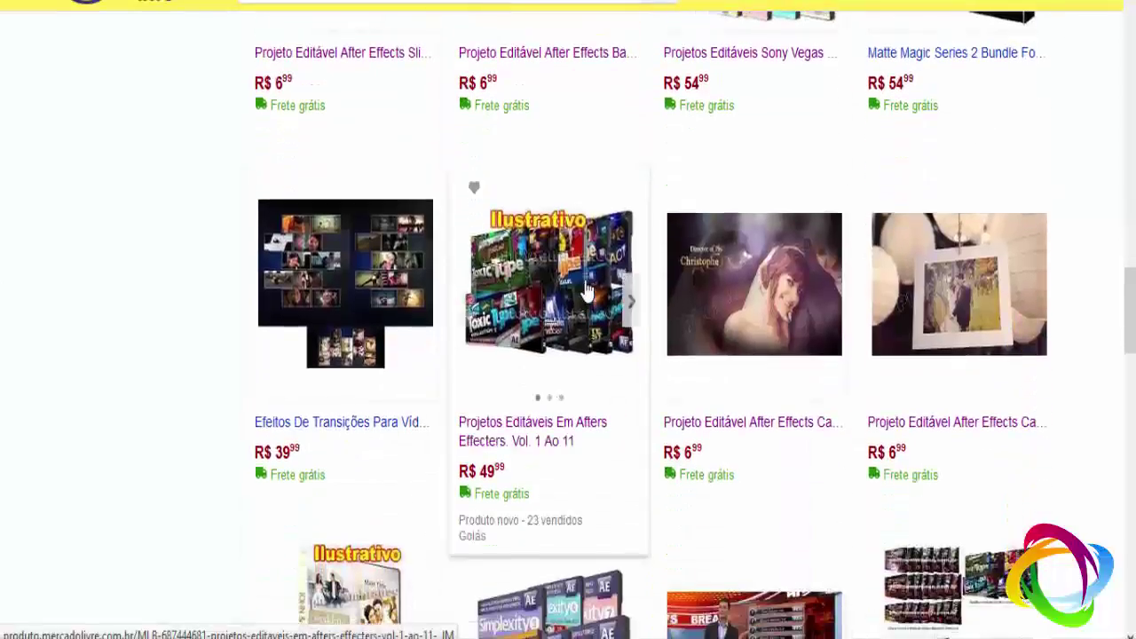
scroll(152, 462, down, 4)
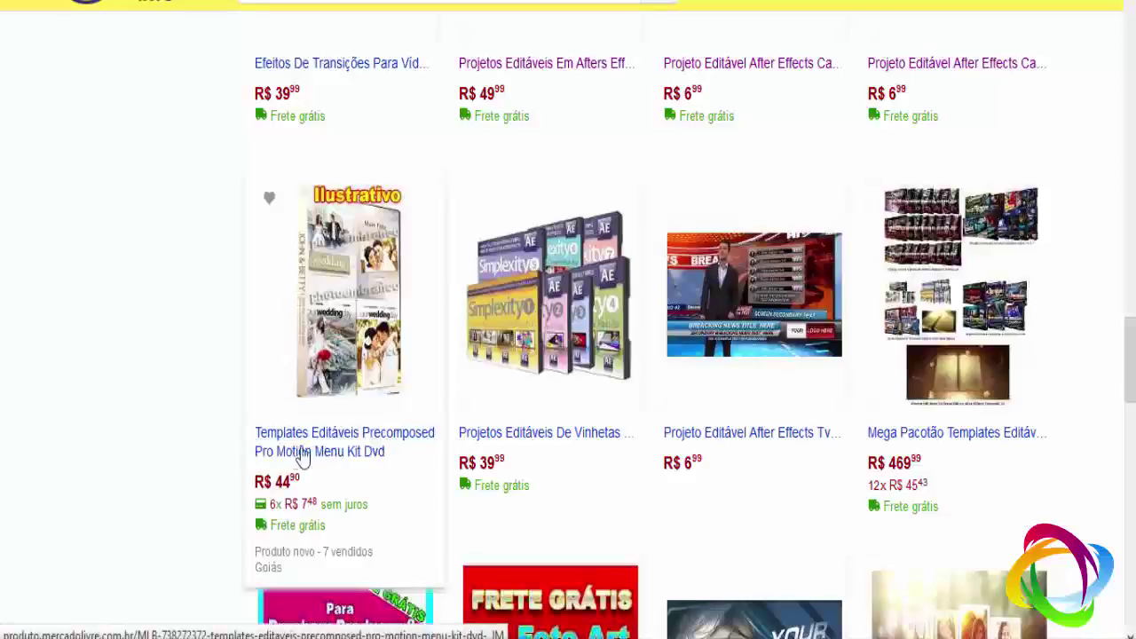
scroll(124, 457, down, 3)
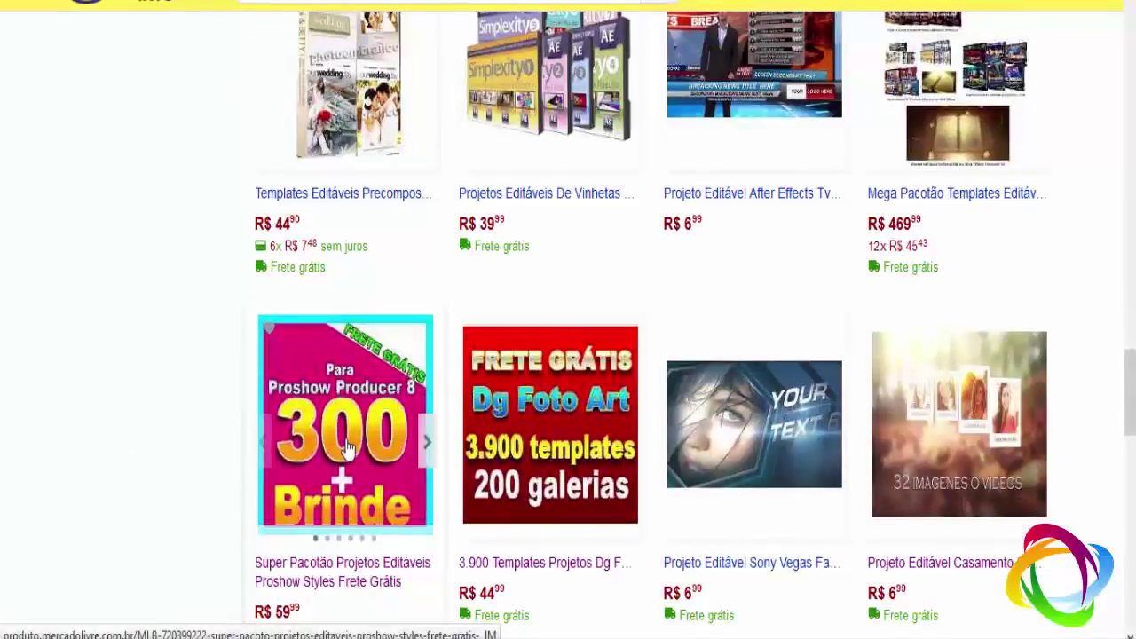
scroll(257, 468, down, 5)
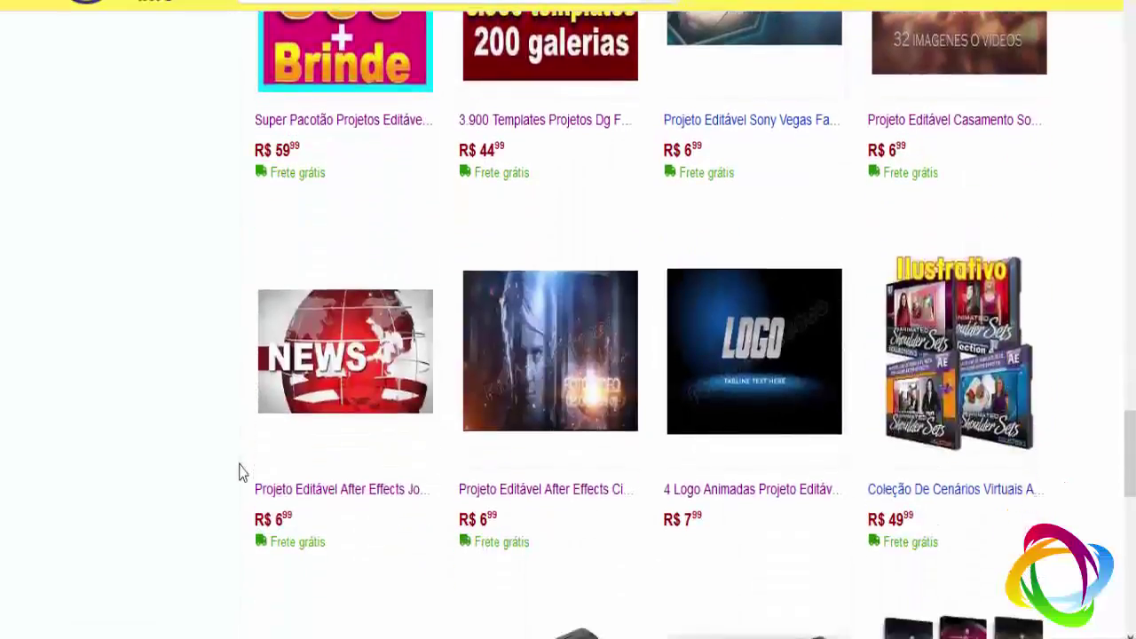
scroll(766, 394, down, 3)
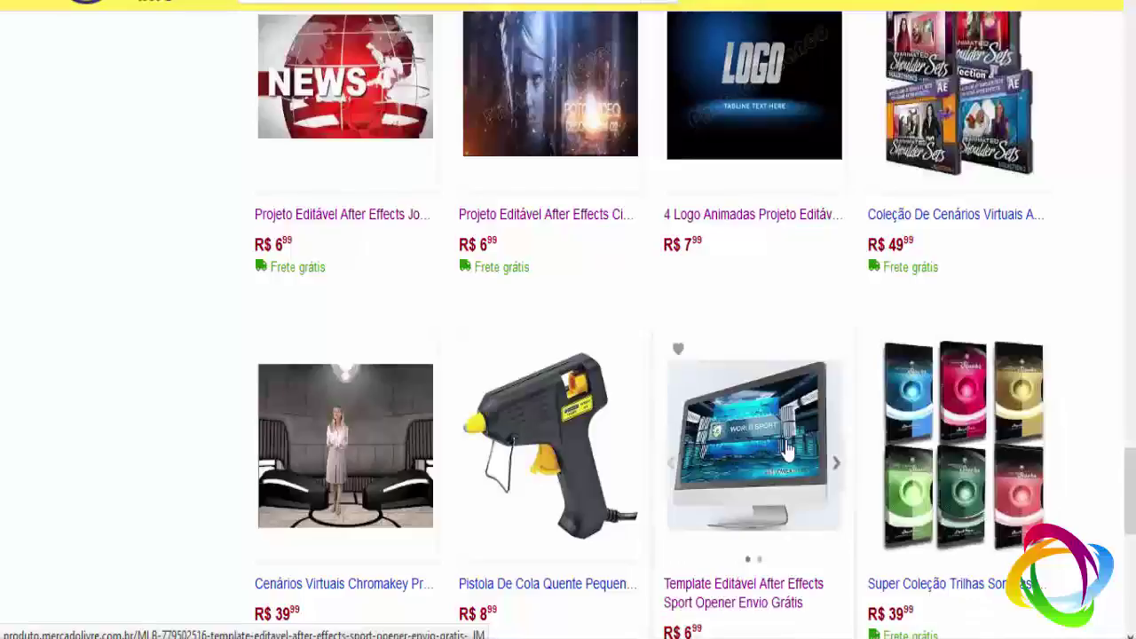
scroll(296, 319, down, 3)
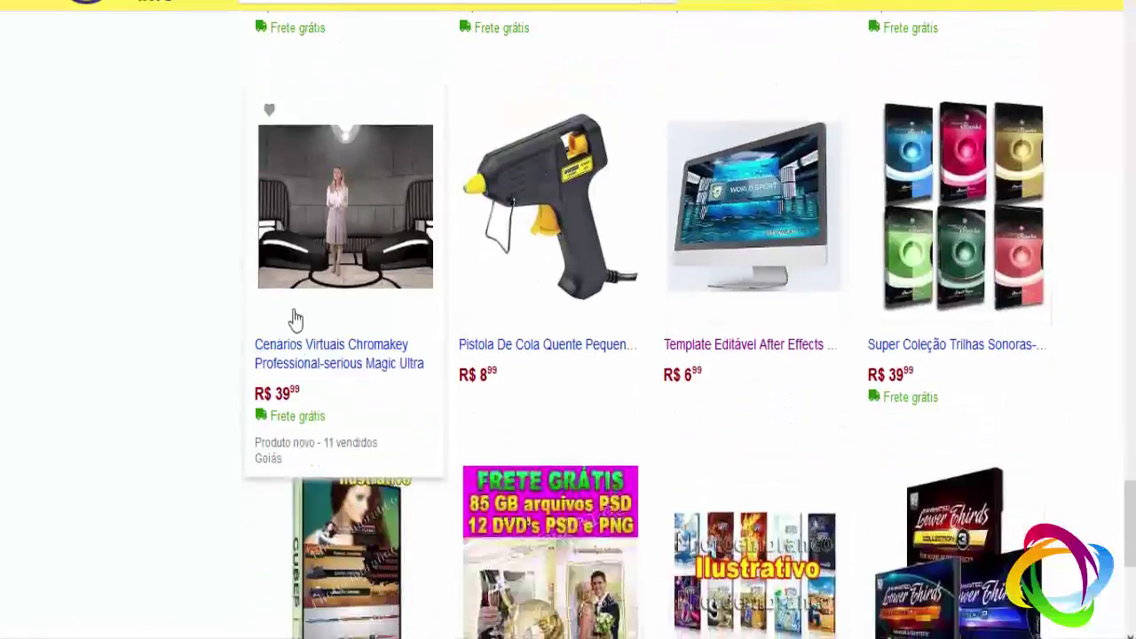
scroll(142, 365, down, 3)
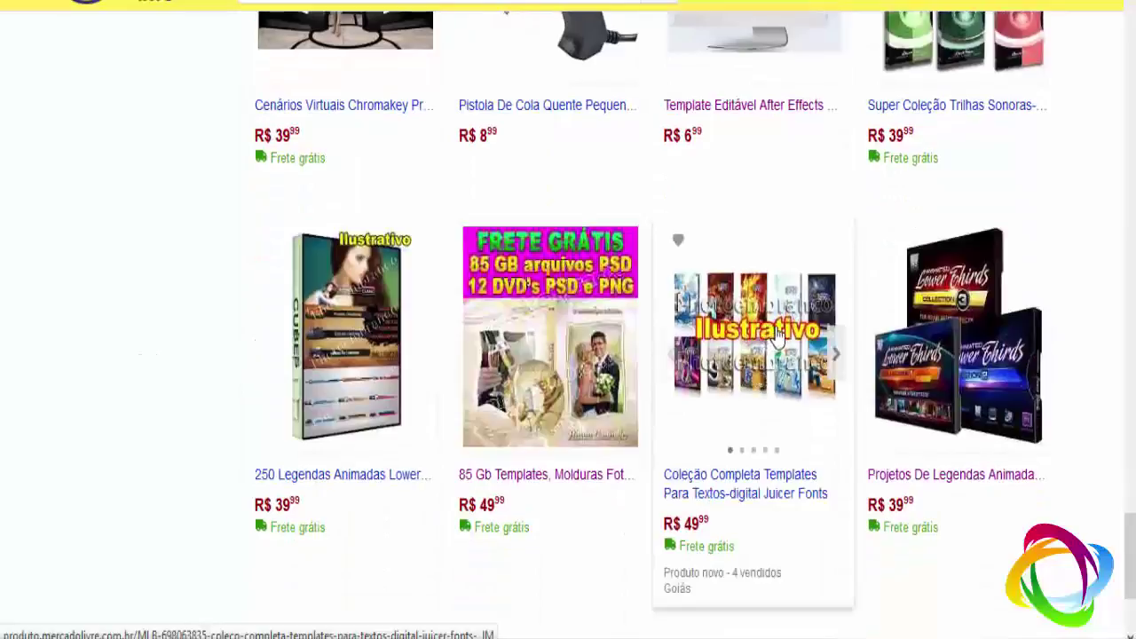
scroll(548, 361, down, 2)
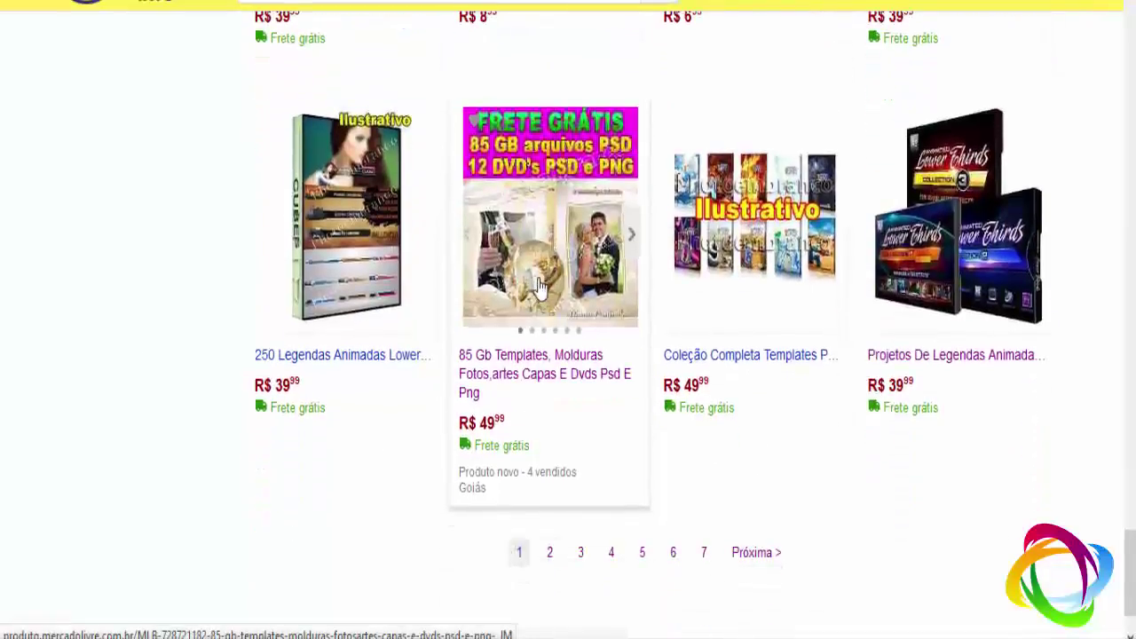
scroll(618, 393, up, 3)
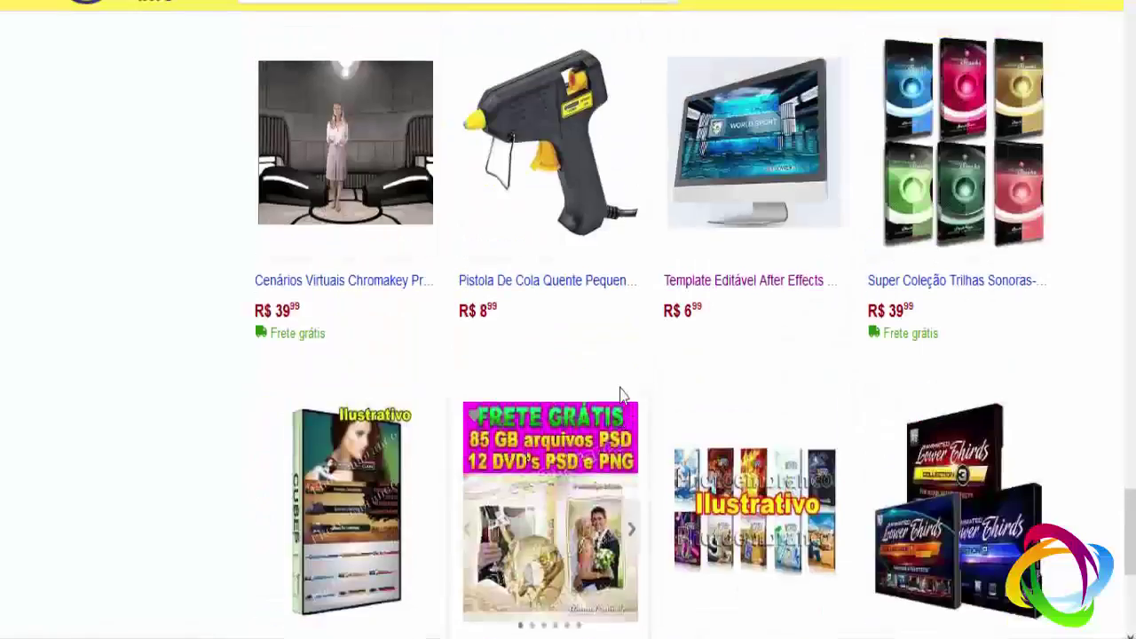
scroll(603, 482, down, 3)
click(555, 566)
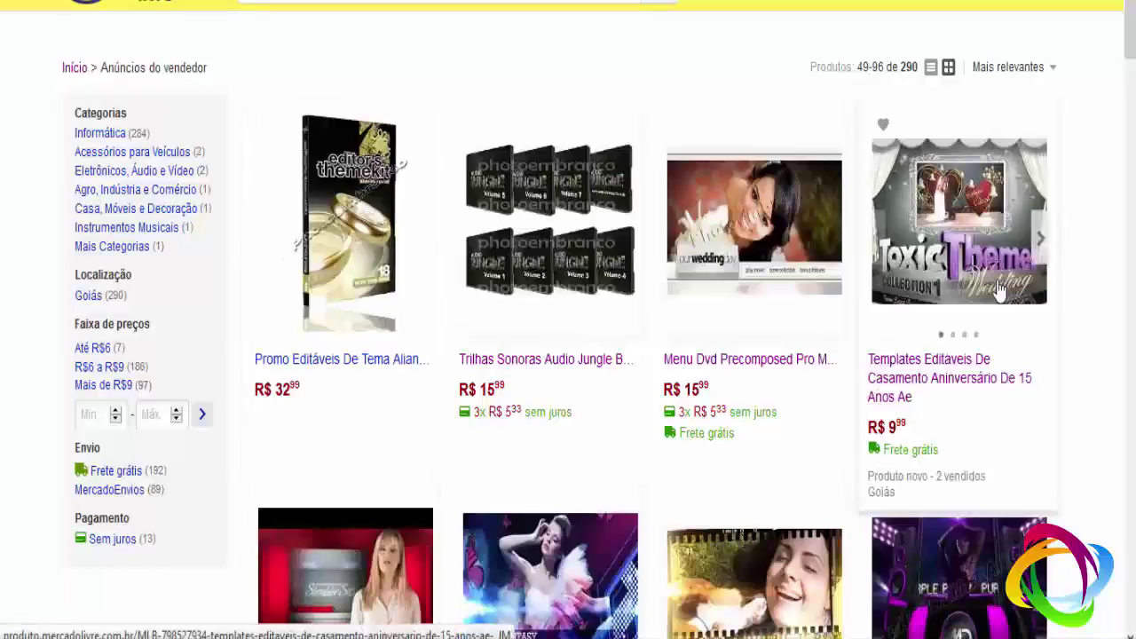
- Scroll down through the seller's listings page toward the pagination bar
scroll(968, 336, down, 3)
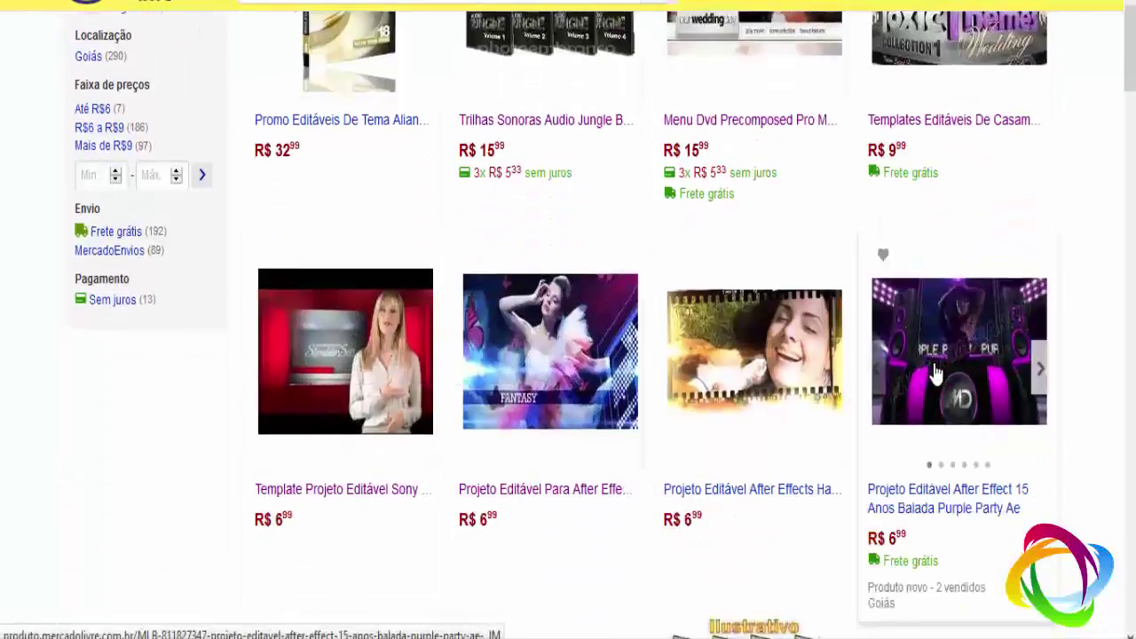
scroll(710, 382, down, 4)
scroll(799, 417, down, 1)
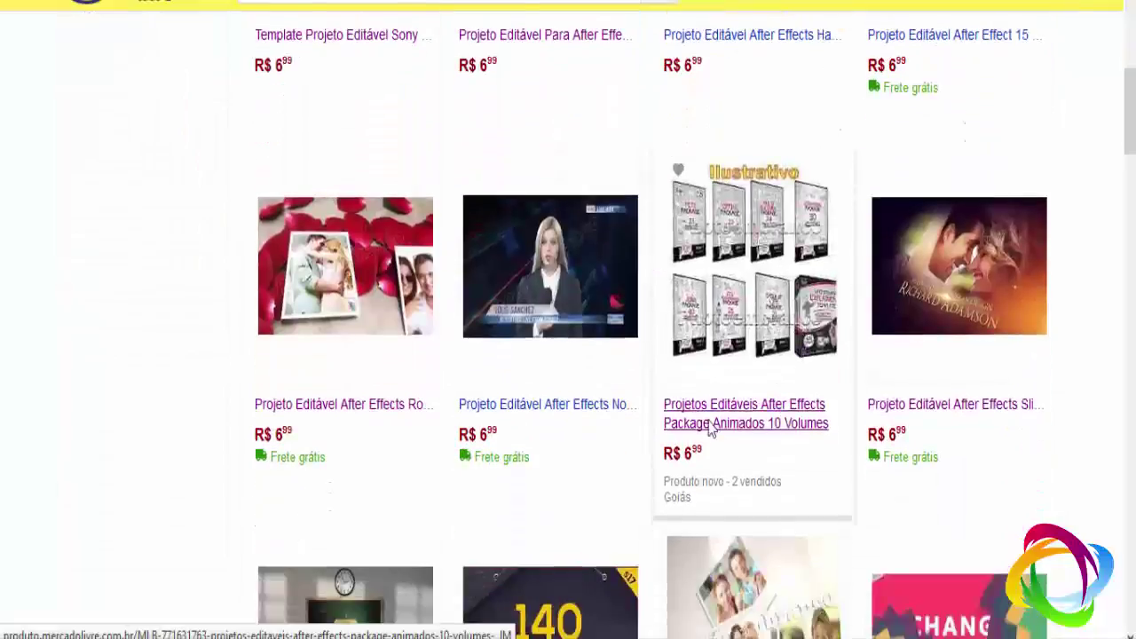
scroll(760, 401, down, 3)
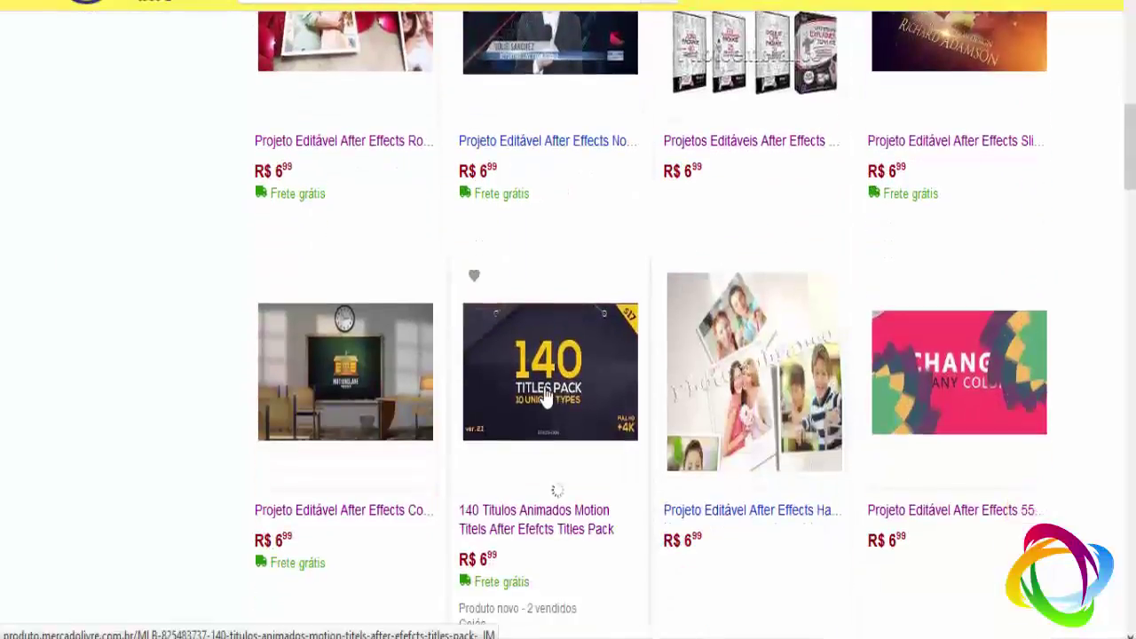
scroll(284, 418, down, 1)
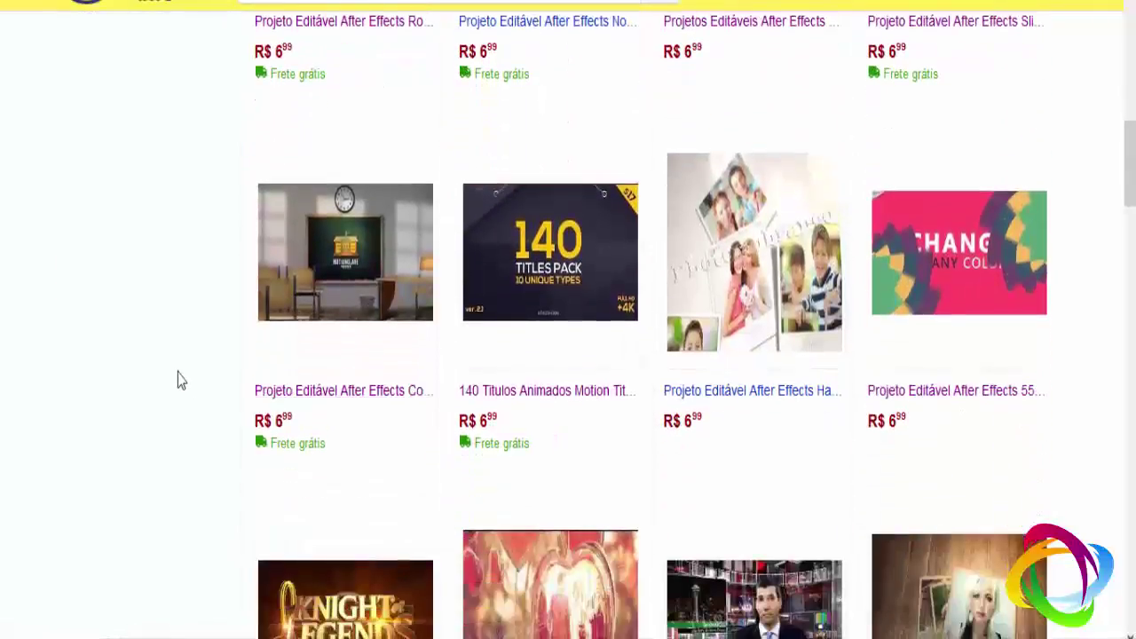
scroll(180, 370, down, 1)
scroll(178, 370, down, 2)
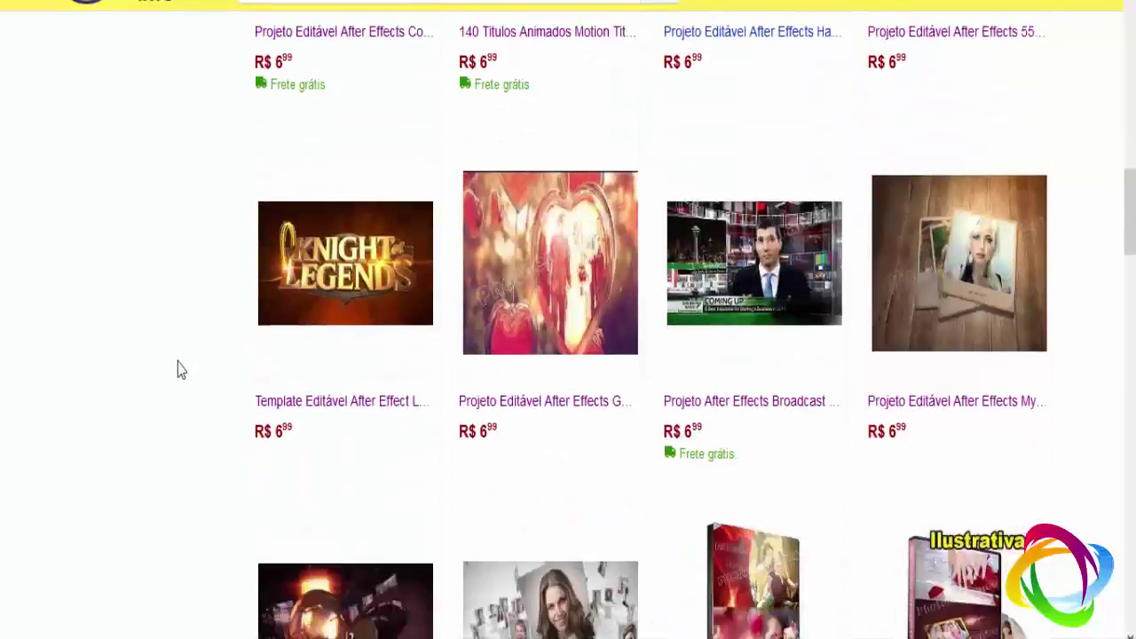
scroll(177, 371, up, 3)
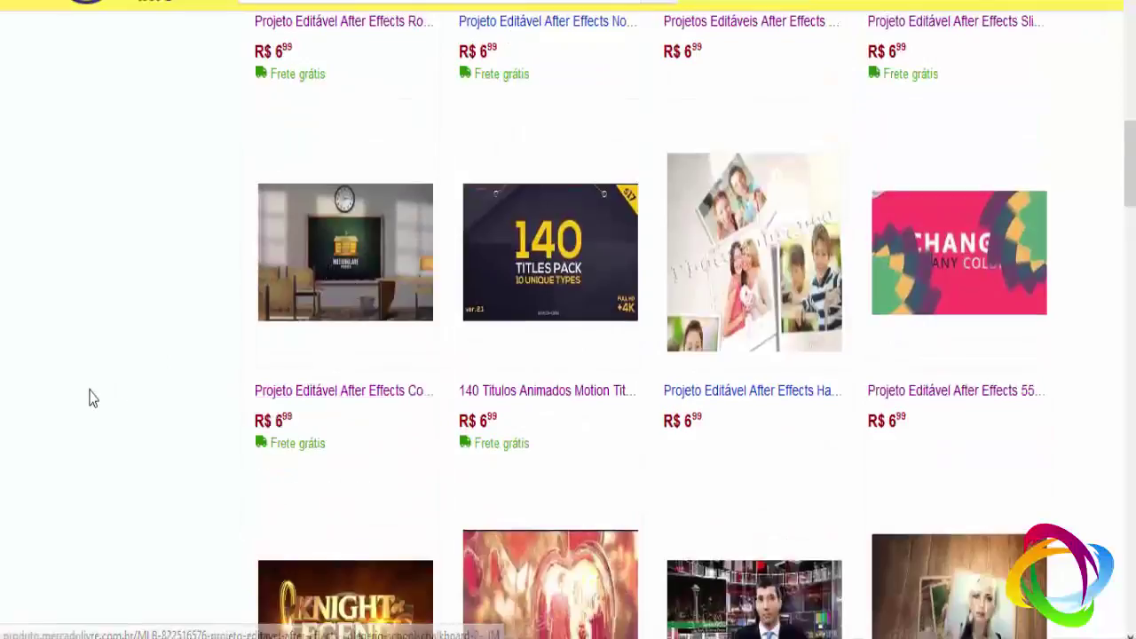
scroll(87, 398, down, 3)
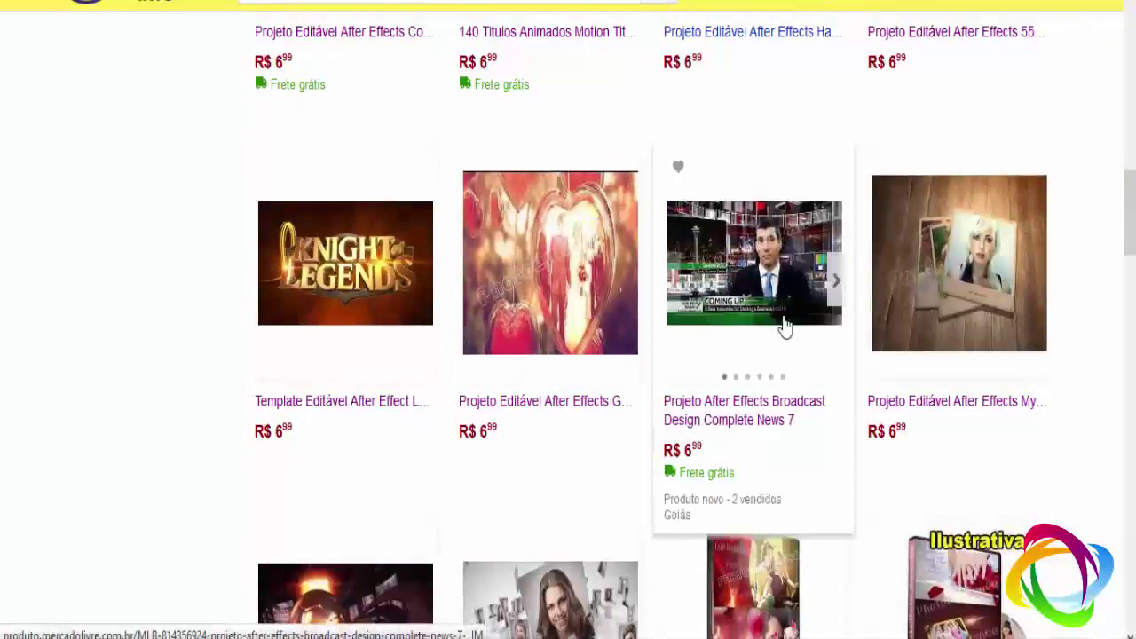
scroll(160, 355, down, 3)
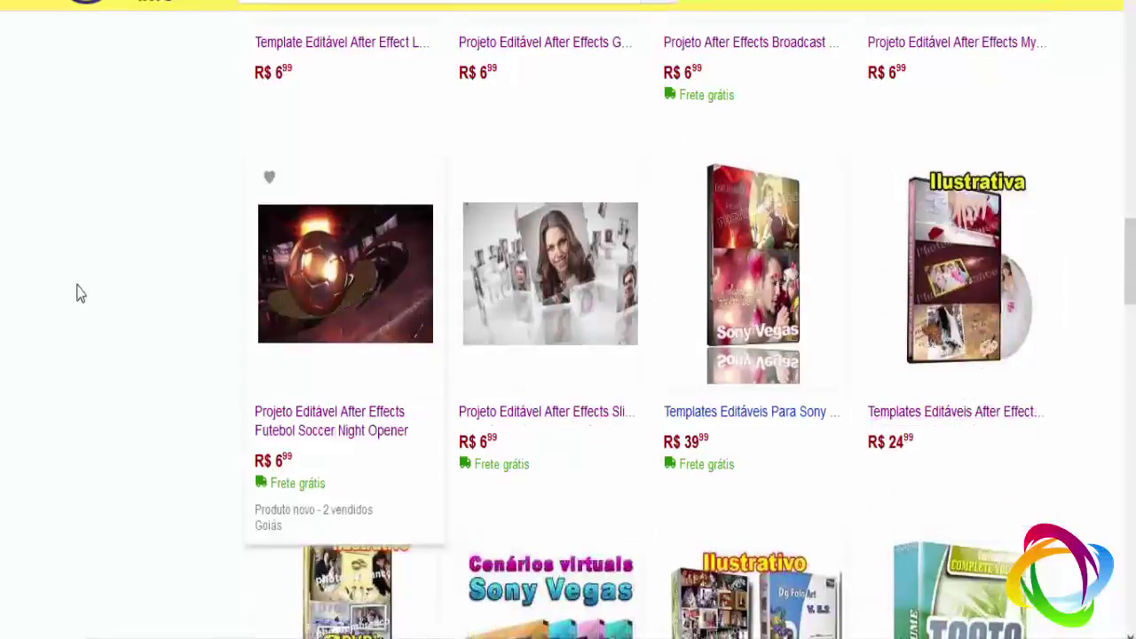
scroll(79, 292, down, 3)
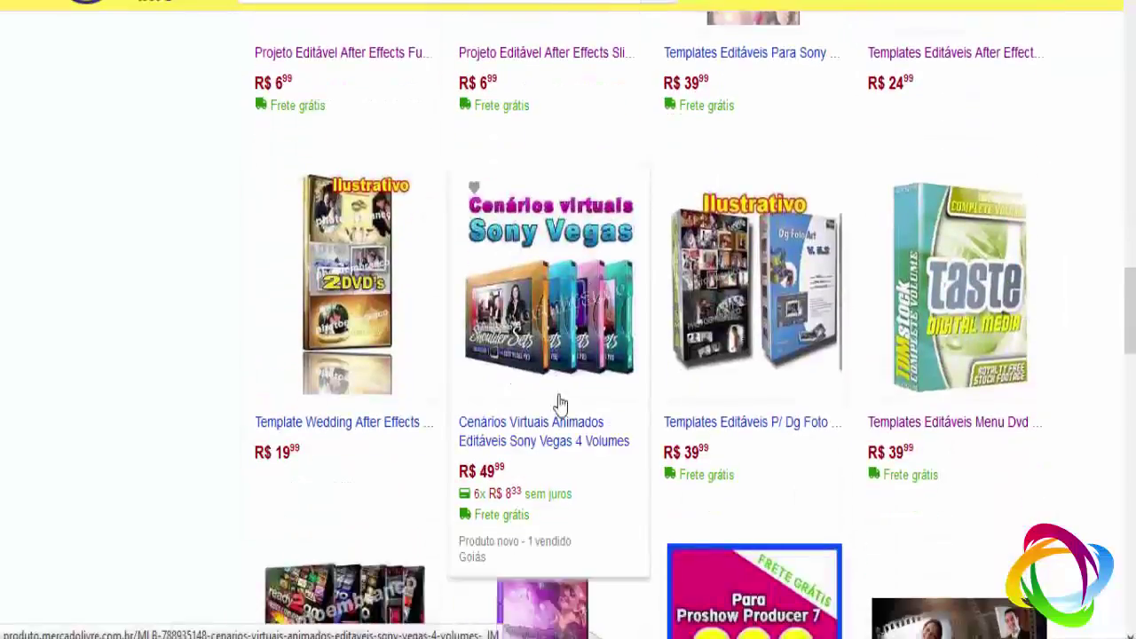
scroll(506, 417, down, 2)
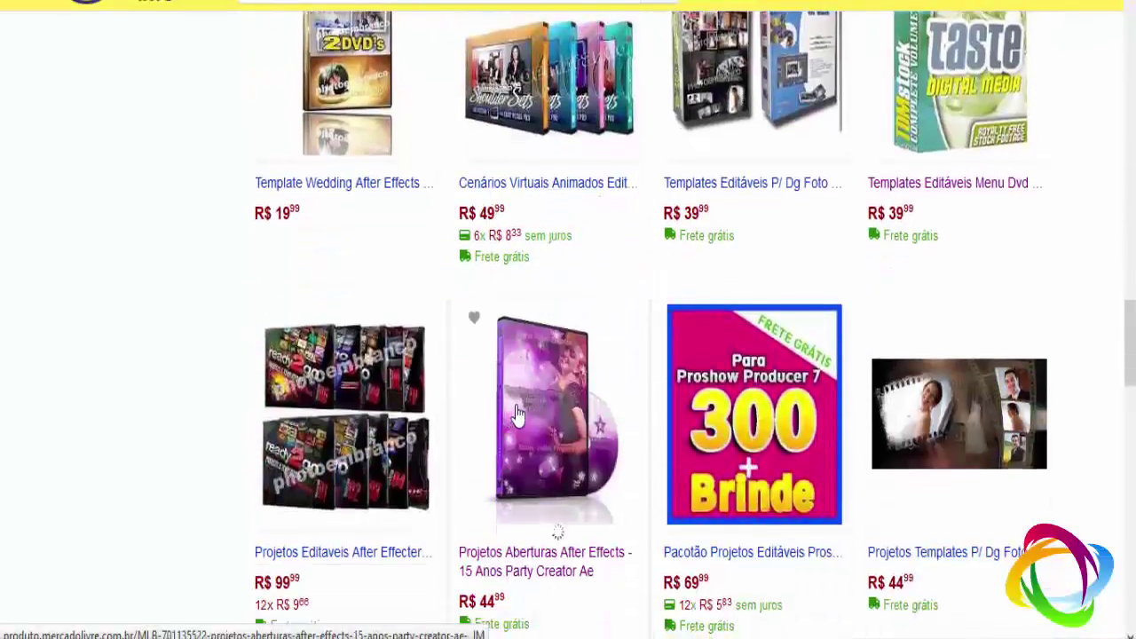
scroll(518, 415, up, 15)
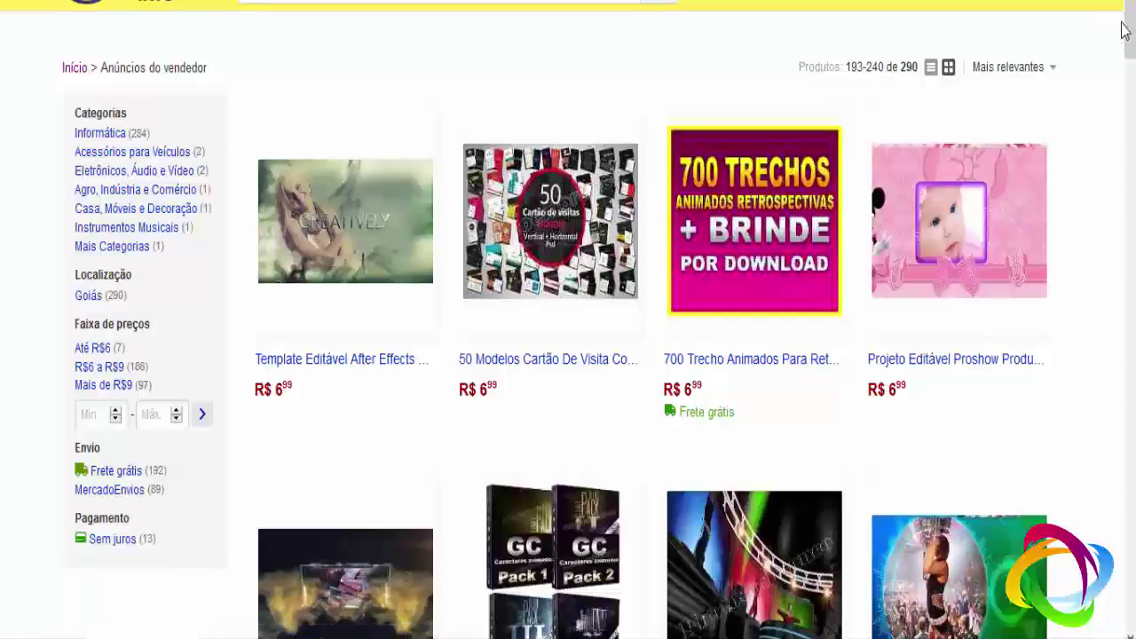
scroll(1132, 17, down, 4)
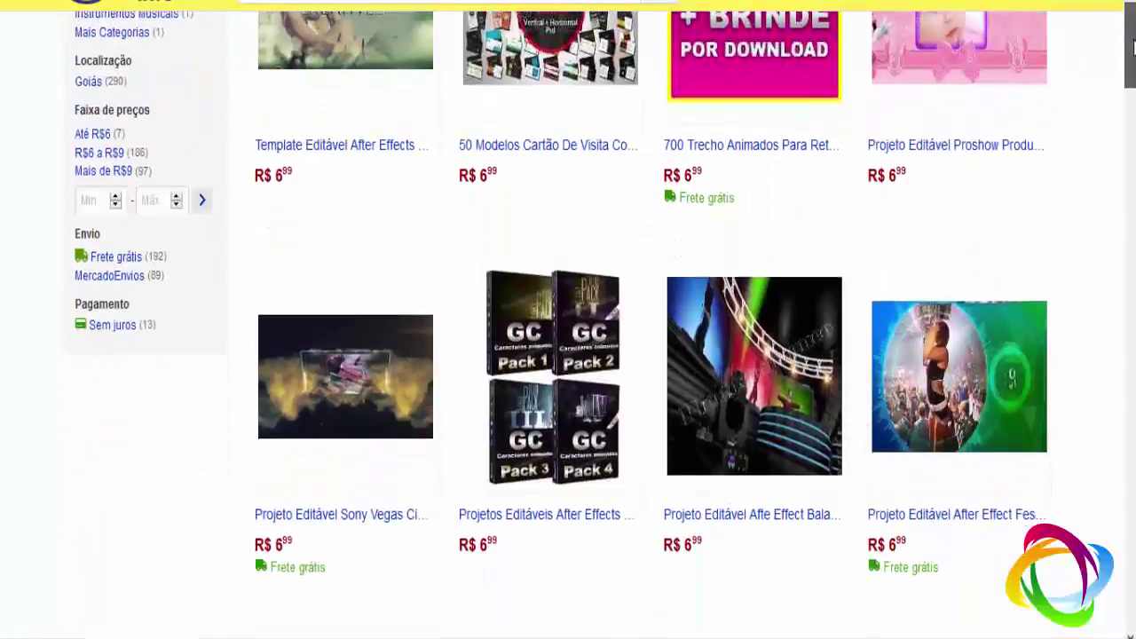
scroll(1132, 62, down, 2)
scroll(1132, 62, down, 1)
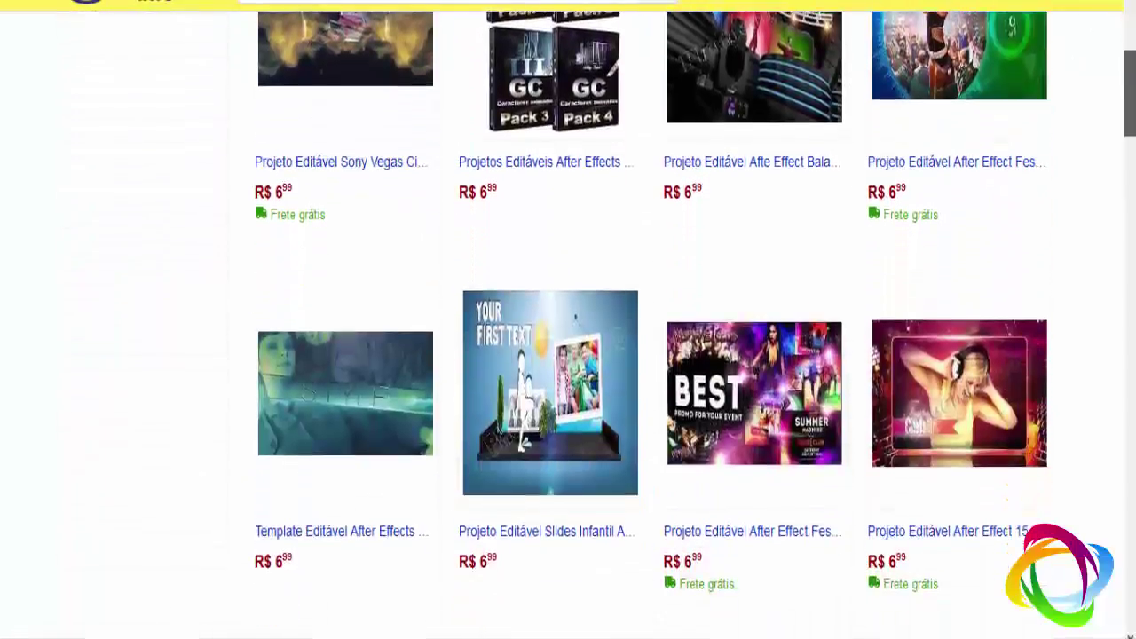
scroll(1132, 62, down, 1)
scroll(1132, 63, down, 1)
scroll(1131, 235, down, 1)
scroll(1131, 235, down, 3)
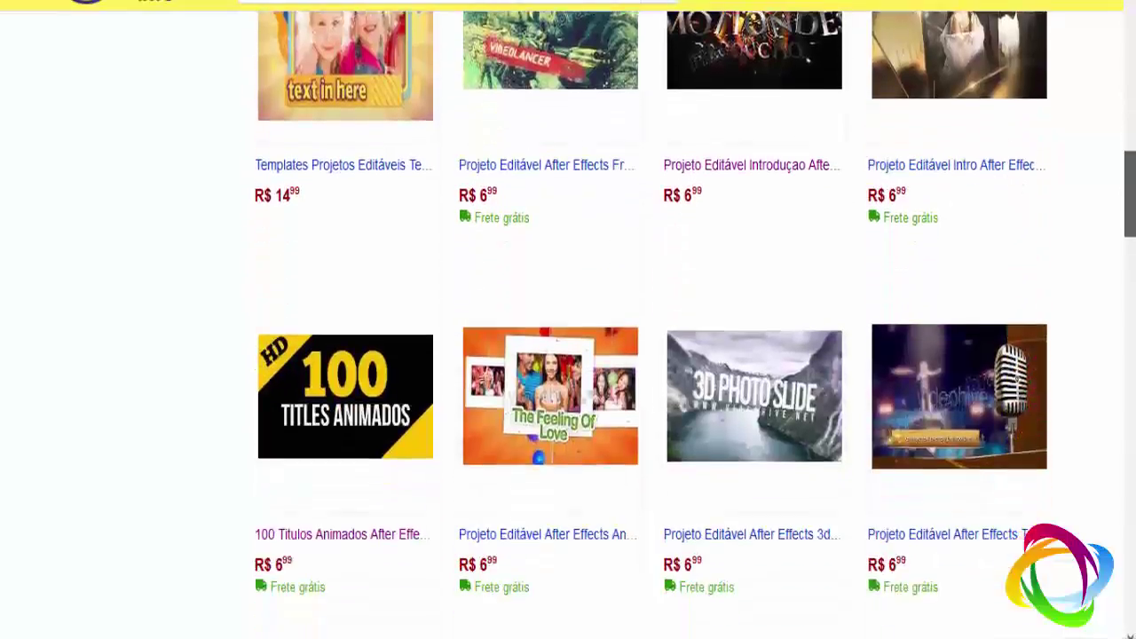
scroll(1132, 235, down, 3)
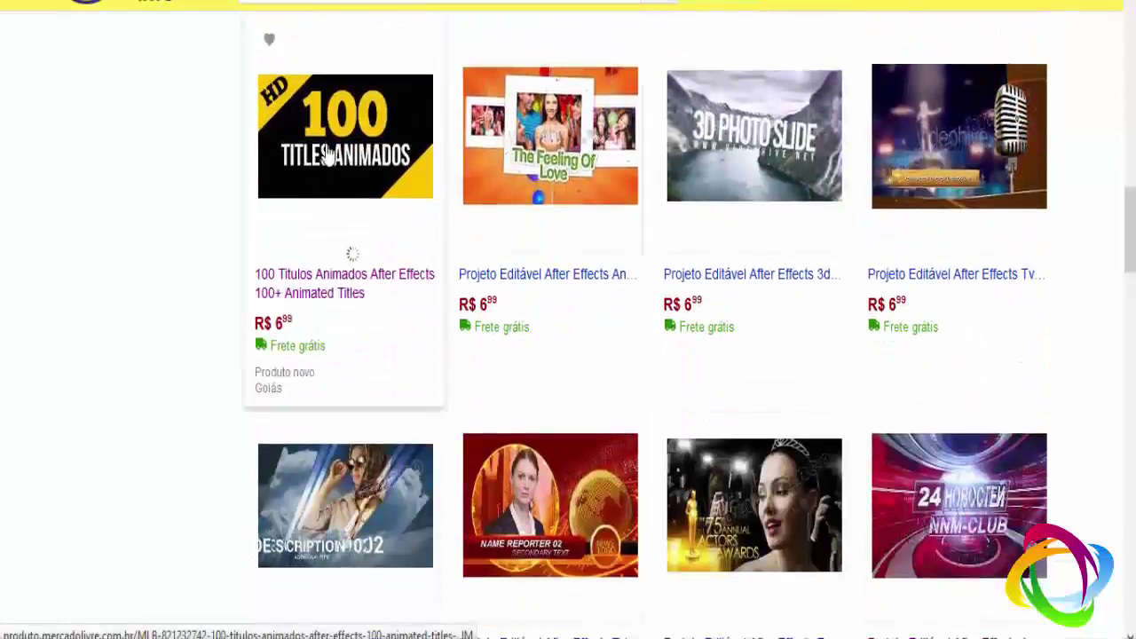
scroll(328, 155, down, 3)
scroll(329, 156, down, 5)
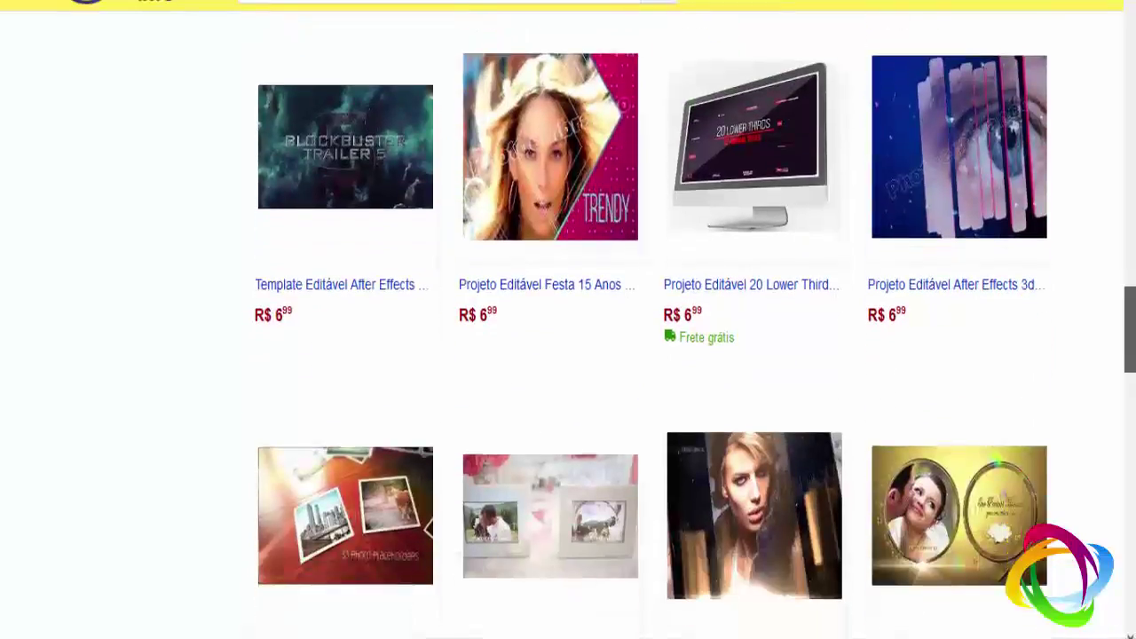
scroll(692, 337, down, 1)
scroll(1132, 360, down, 2)
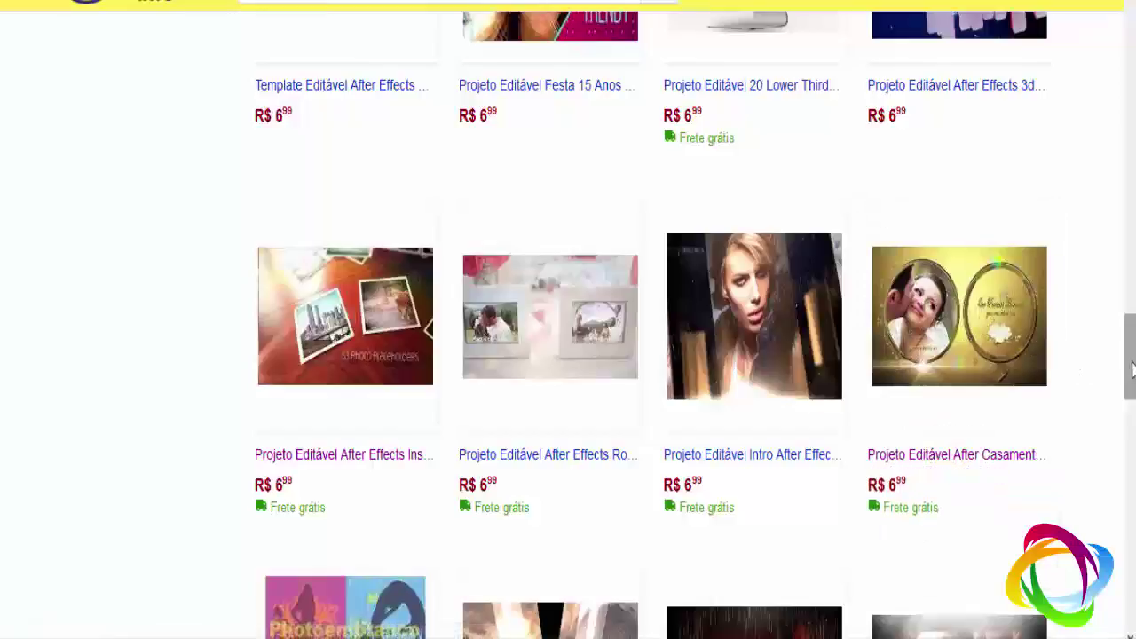
scroll(1128, 376, down, 1)
scroll(961, 300, up, 1)
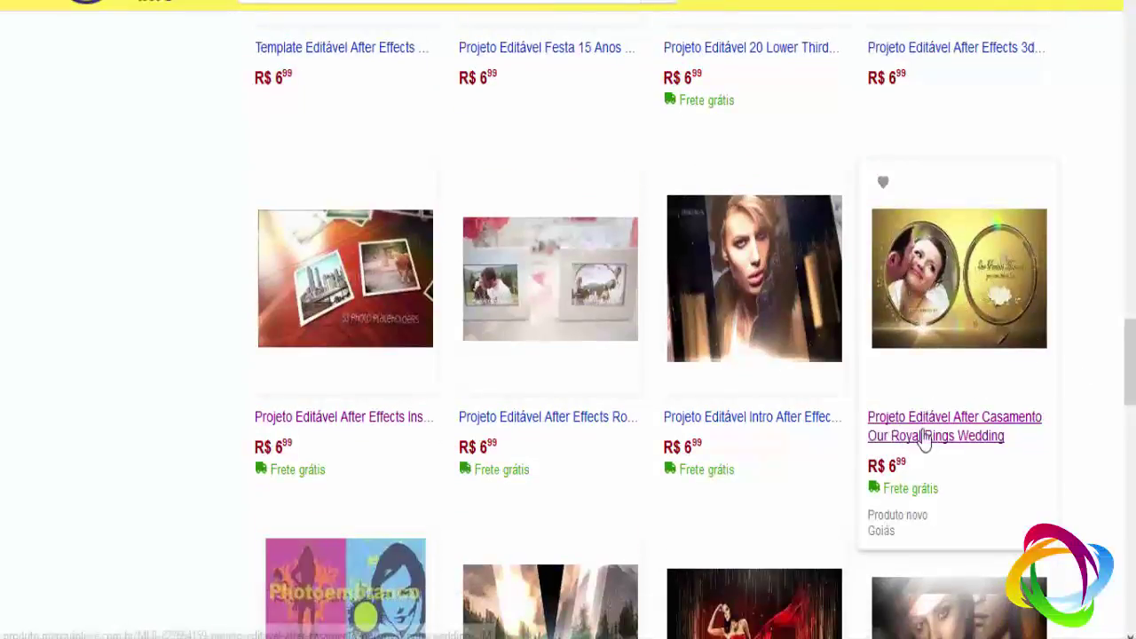
mouse_move(1129, 355)
mouse_down()
mouse_move(1133, 479)
mouse_move(1133, 29)
mouse_up()
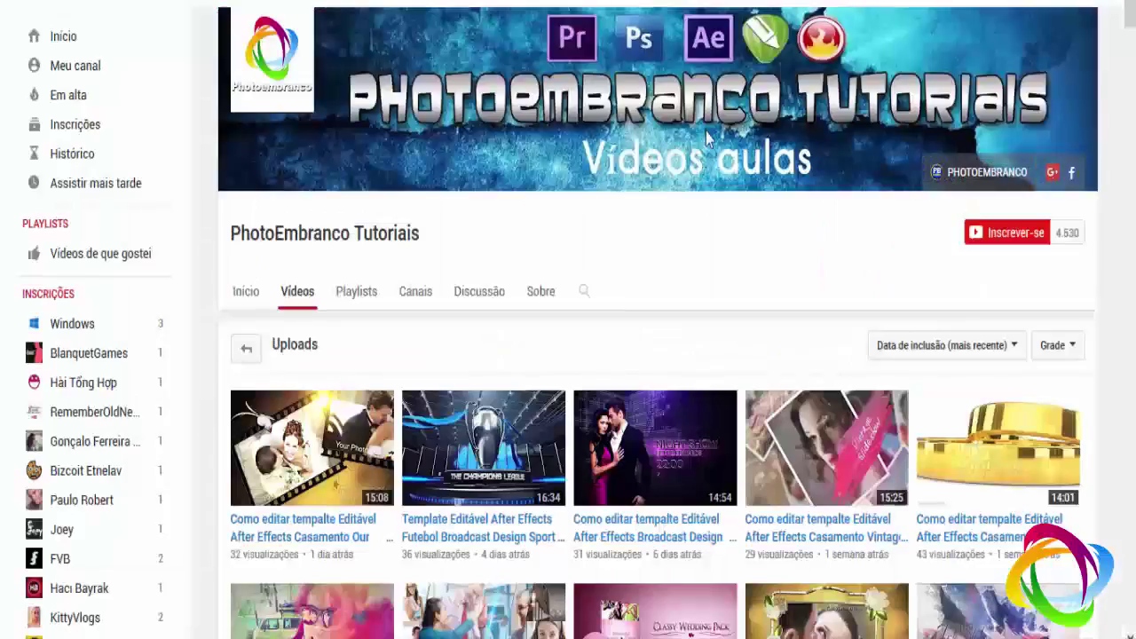
scroll(595, 218, down, 3)
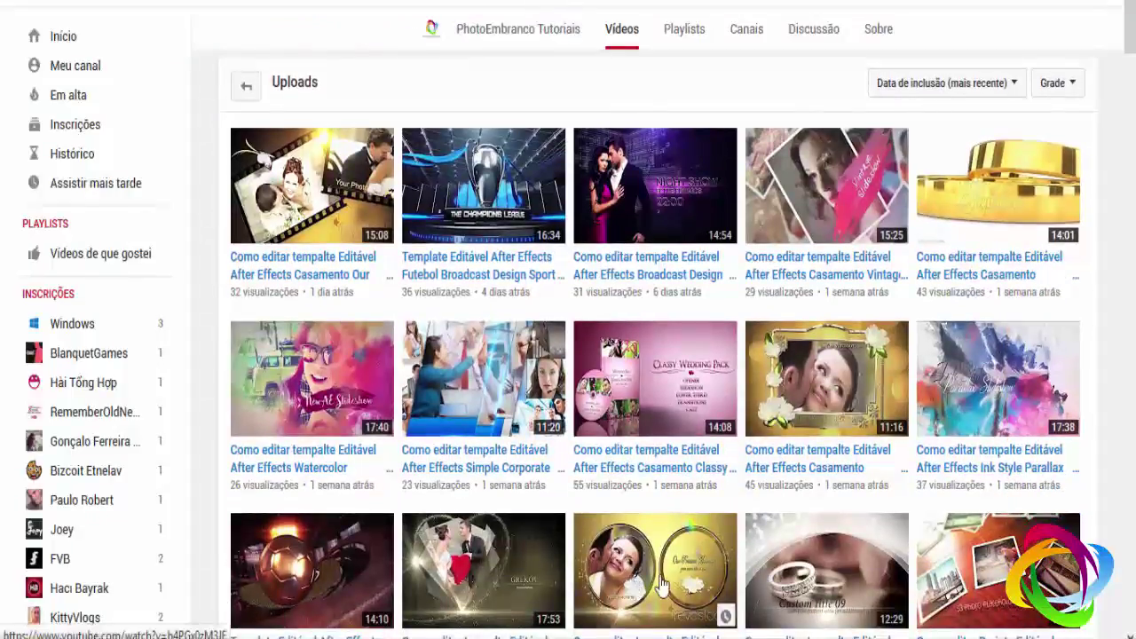
scroll(661, 586, down, 1)
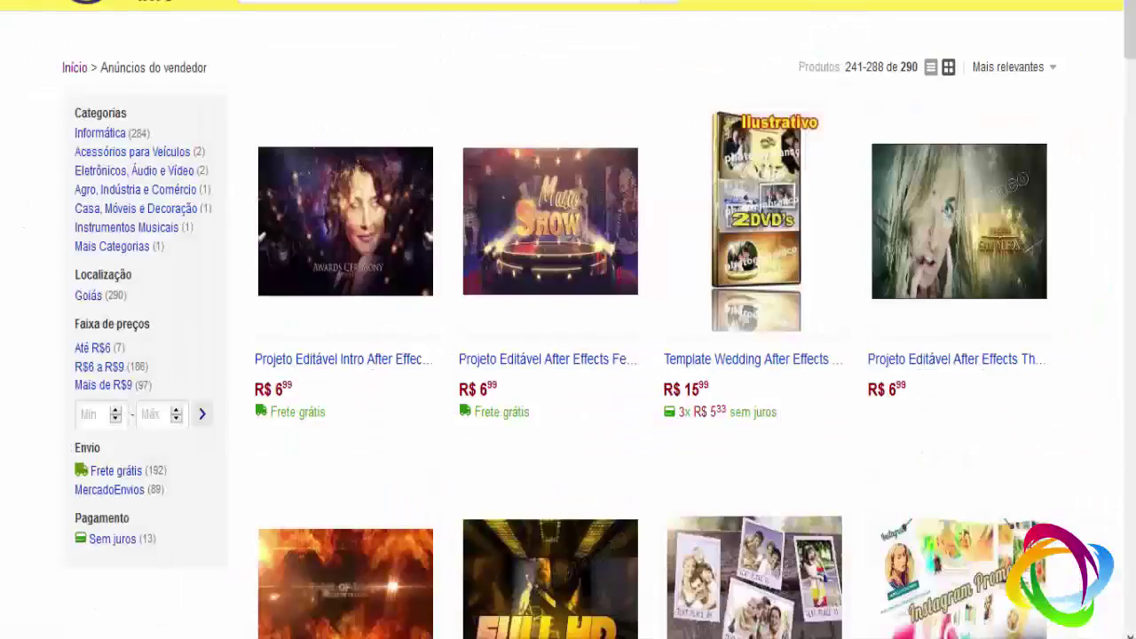
scroll(985, 275, down, 6)
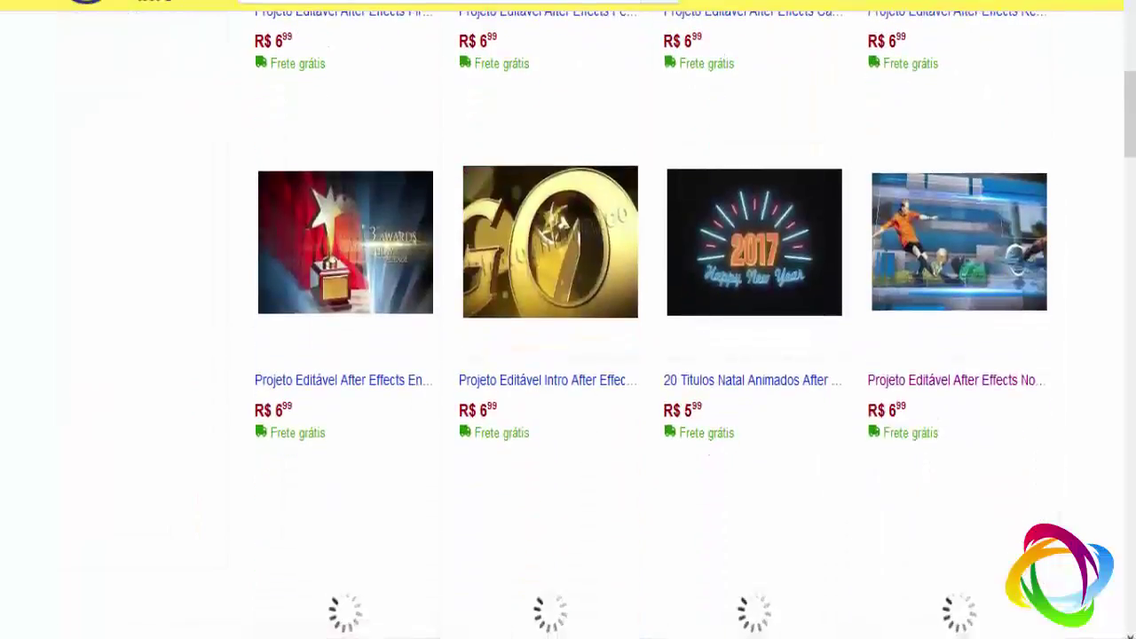
scroll(719, 265, down, 5)
scroll(718, 303, down, 5)
scroll(713, 317, down, 5)
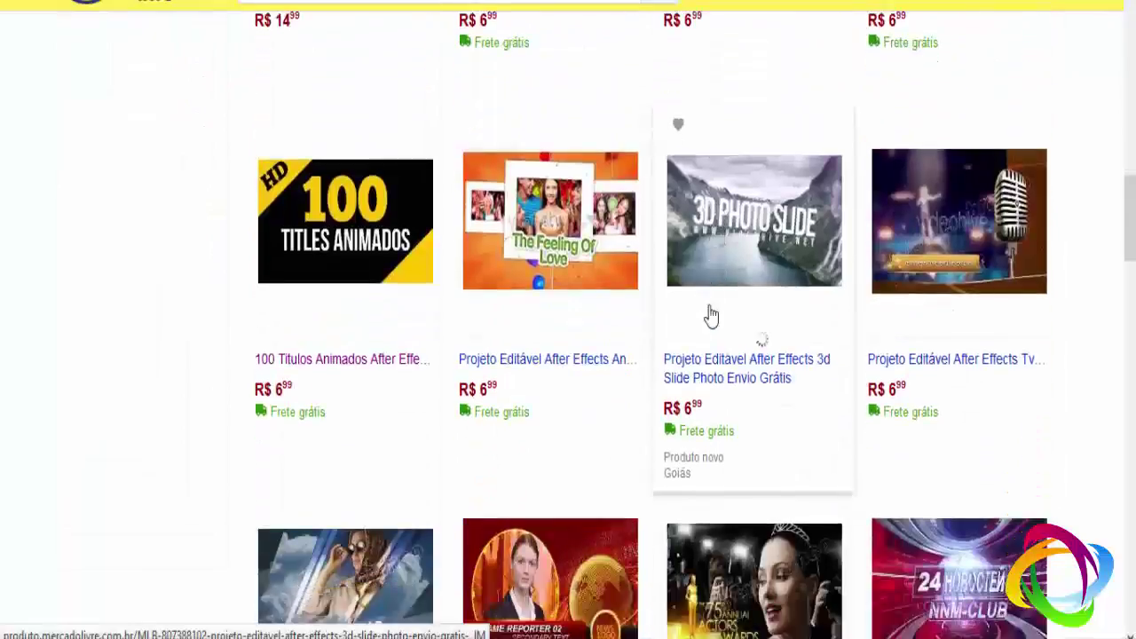
scroll(710, 310, down, 5)
scroll(711, 311, down, 6)
scroll(932, 246, down, 2)
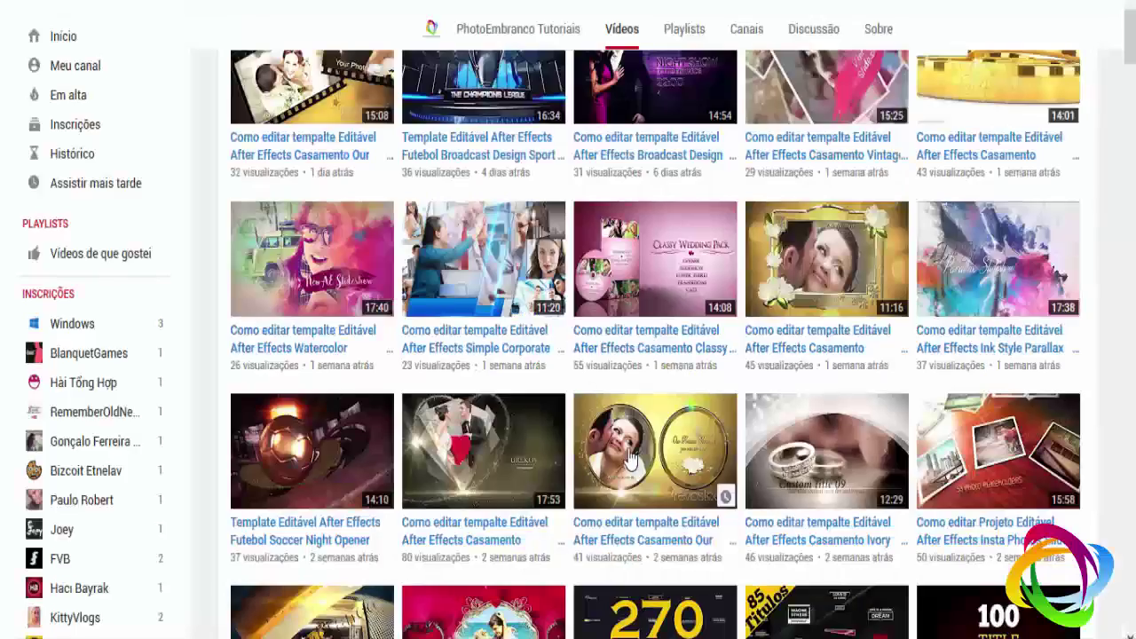
- Scroll up and down through the channel's uploaded videos
scroll(641, 453, up, 3)
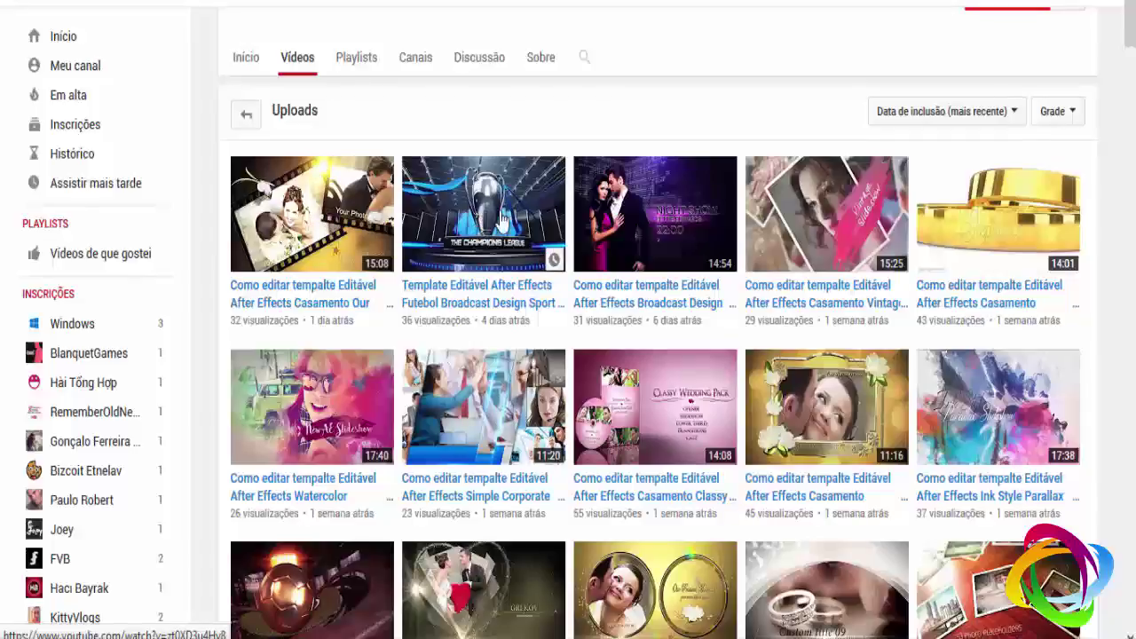
scroll(307, 380, down, 3)
scroll(302, 385, up, 3)
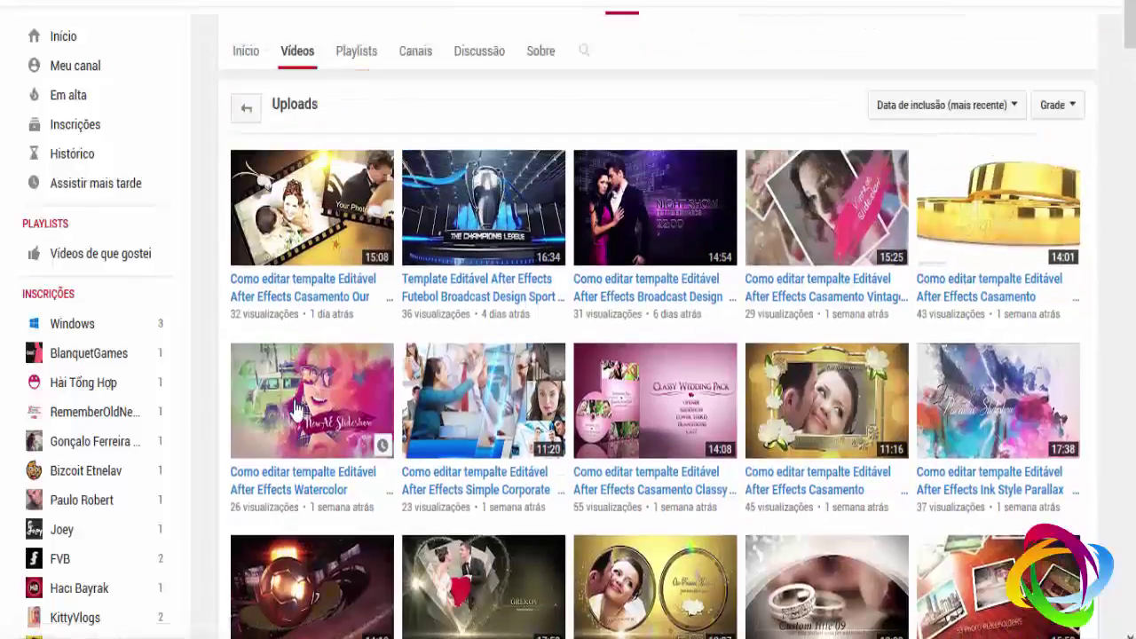
scroll(300, 391, up, 5)
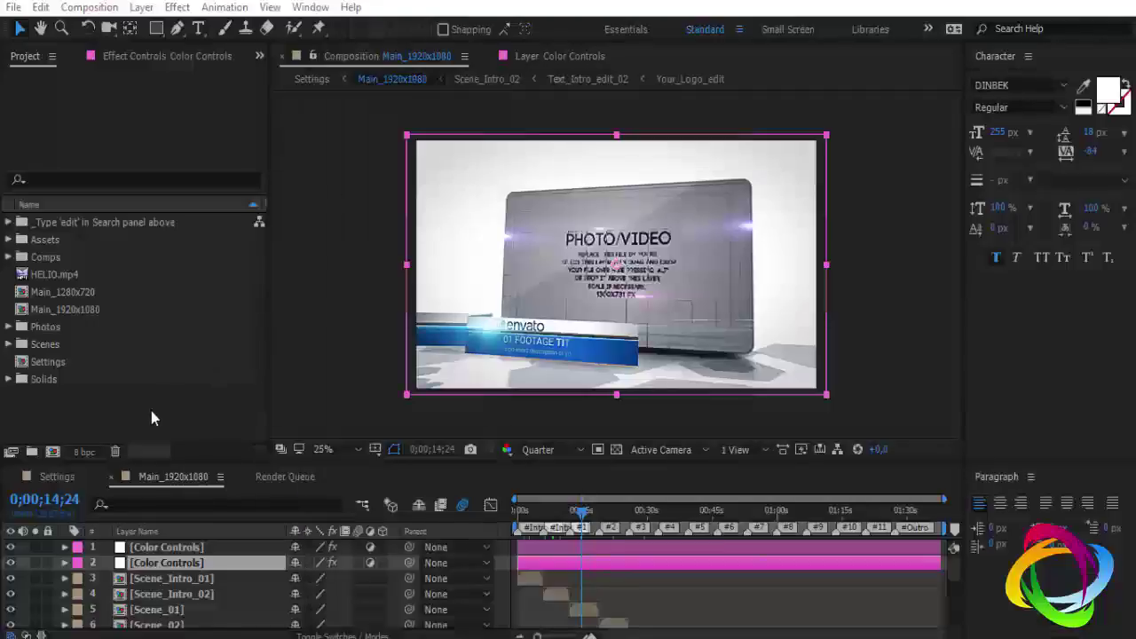
- Inspect the Photos folder and HELIO.mp4 footage, then open and close the Render Queue
click(53, 327)
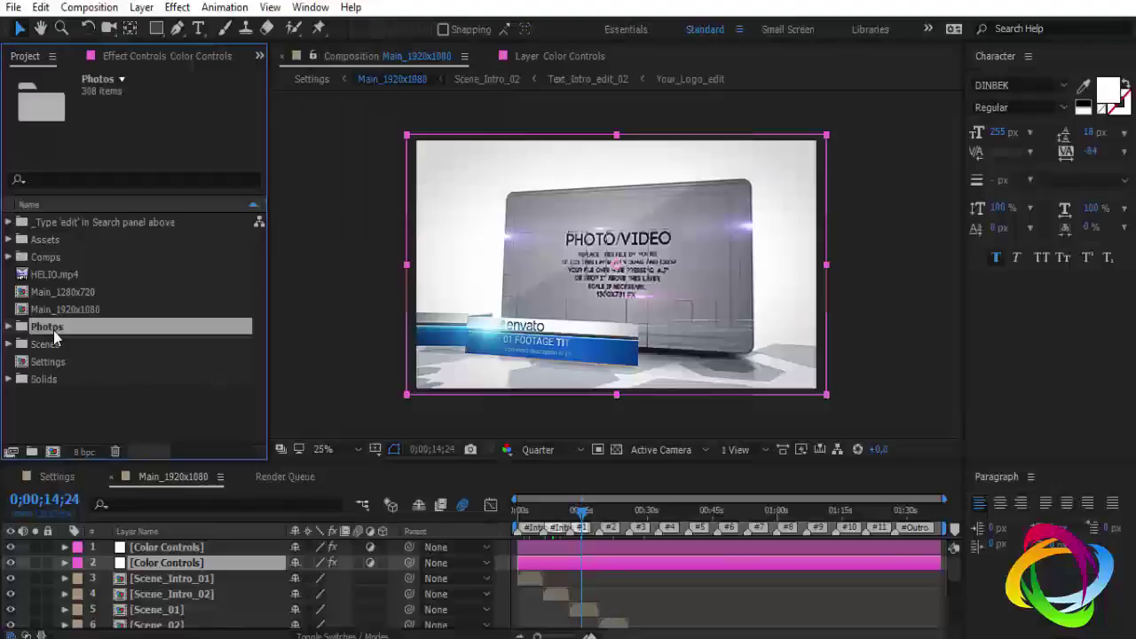
click(55, 277)
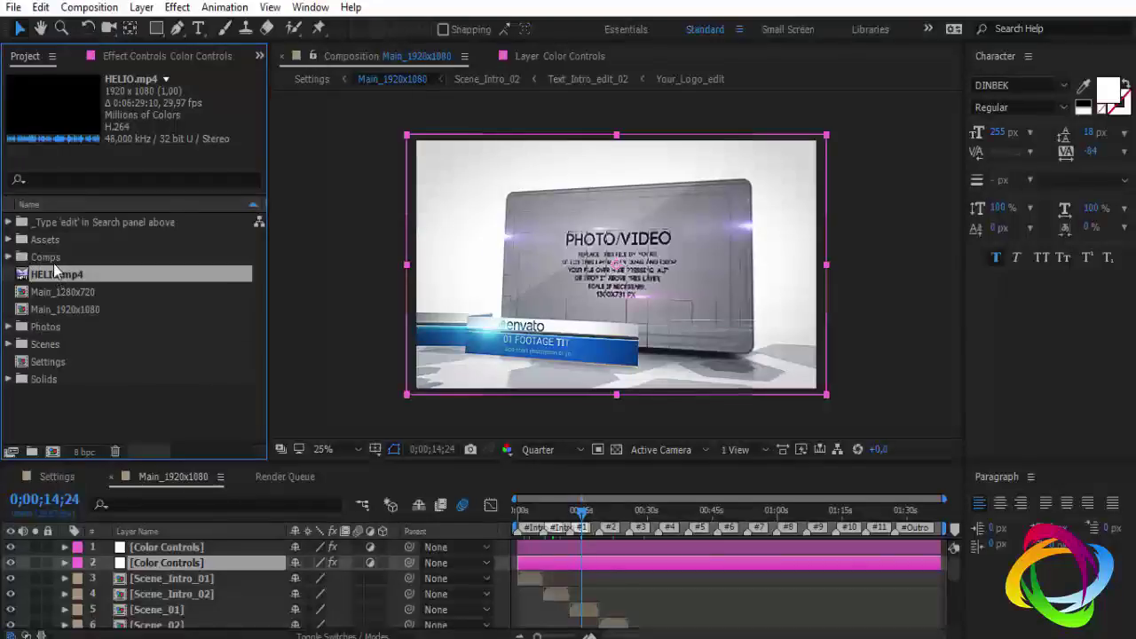
click(96, 428)
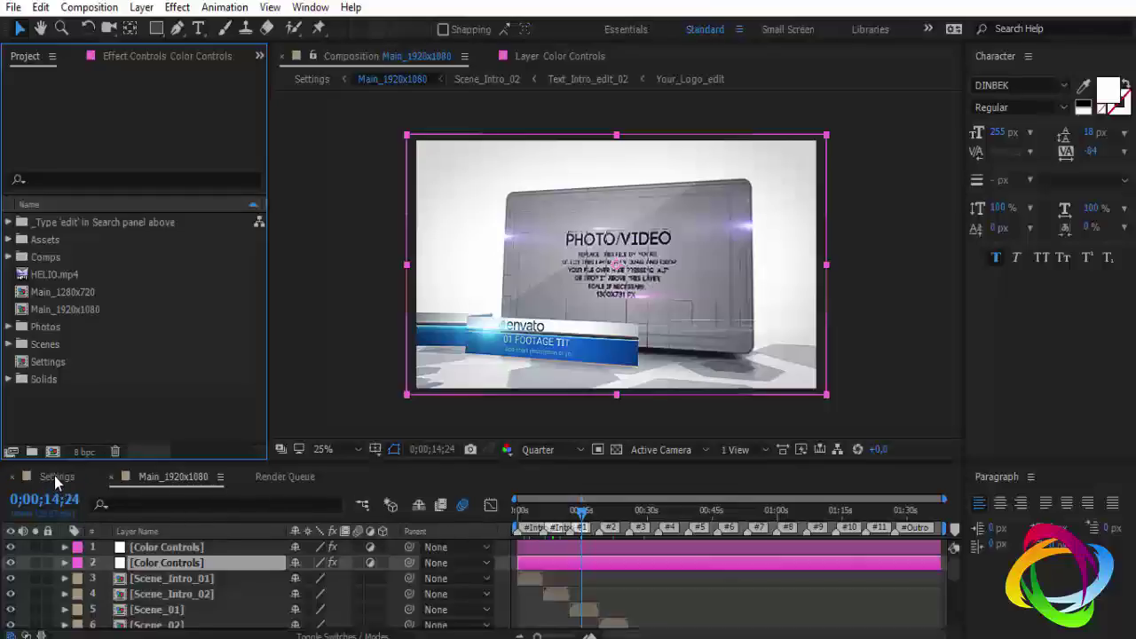
click(267, 477)
click(240, 477)
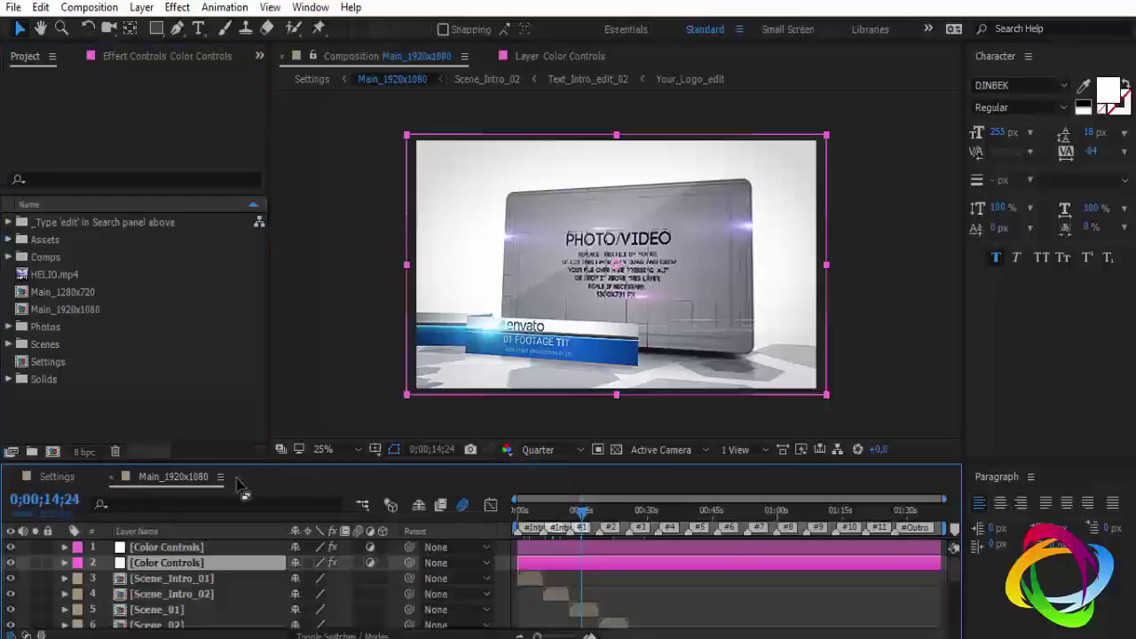
- Show the Settings composition at frame 0 with its layer's colour Effect Controls
click(60, 477)
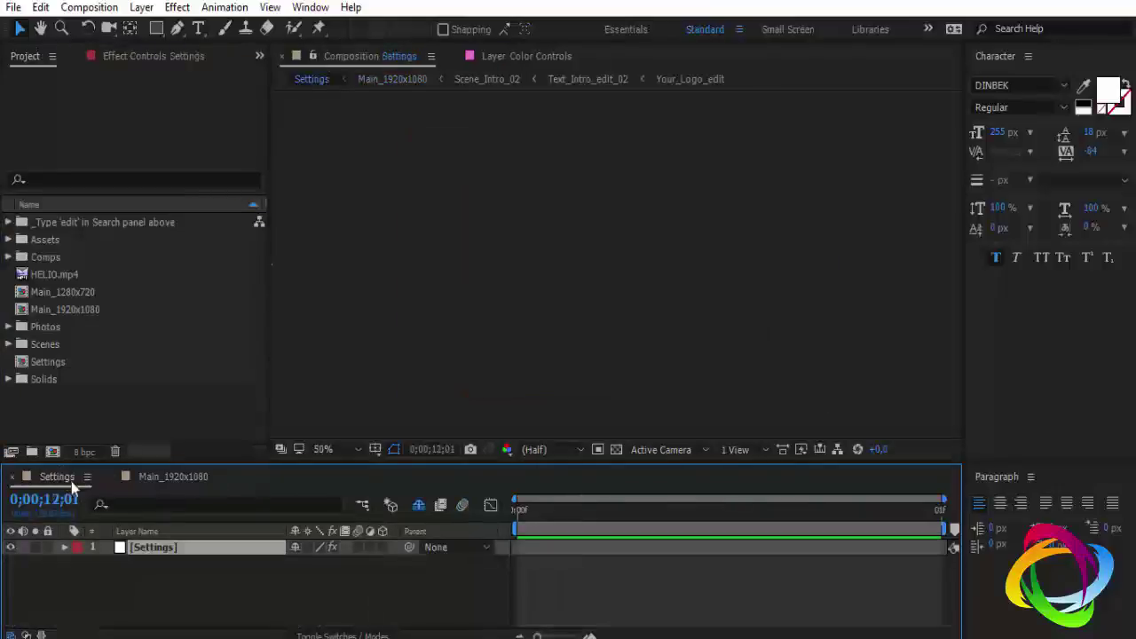
click(661, 514)
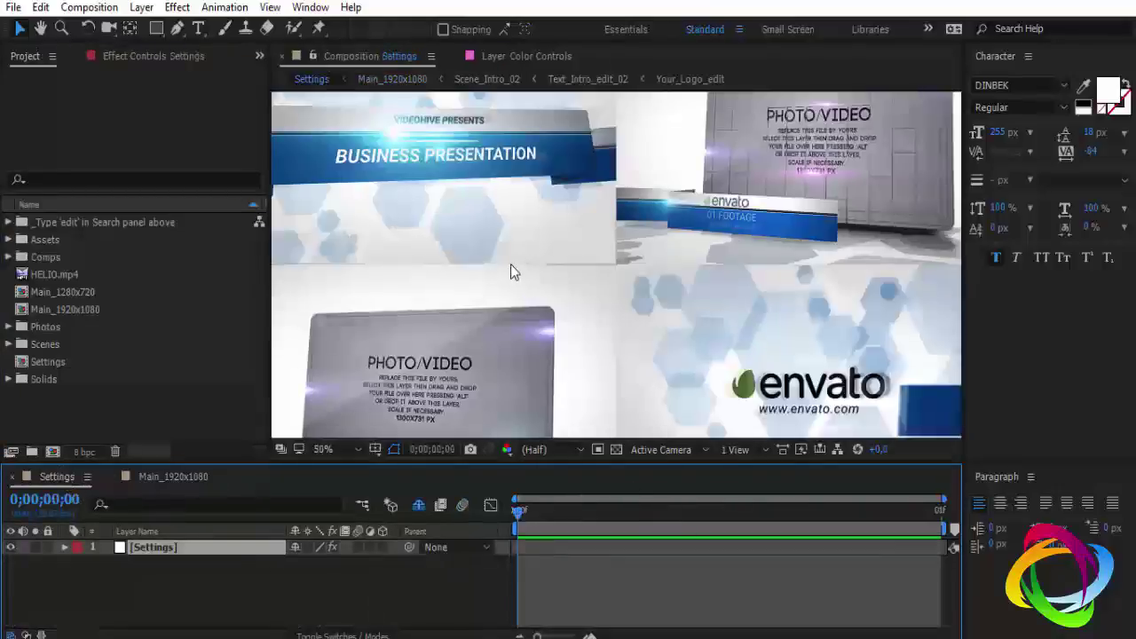
scroll(510, 271, down, 1)
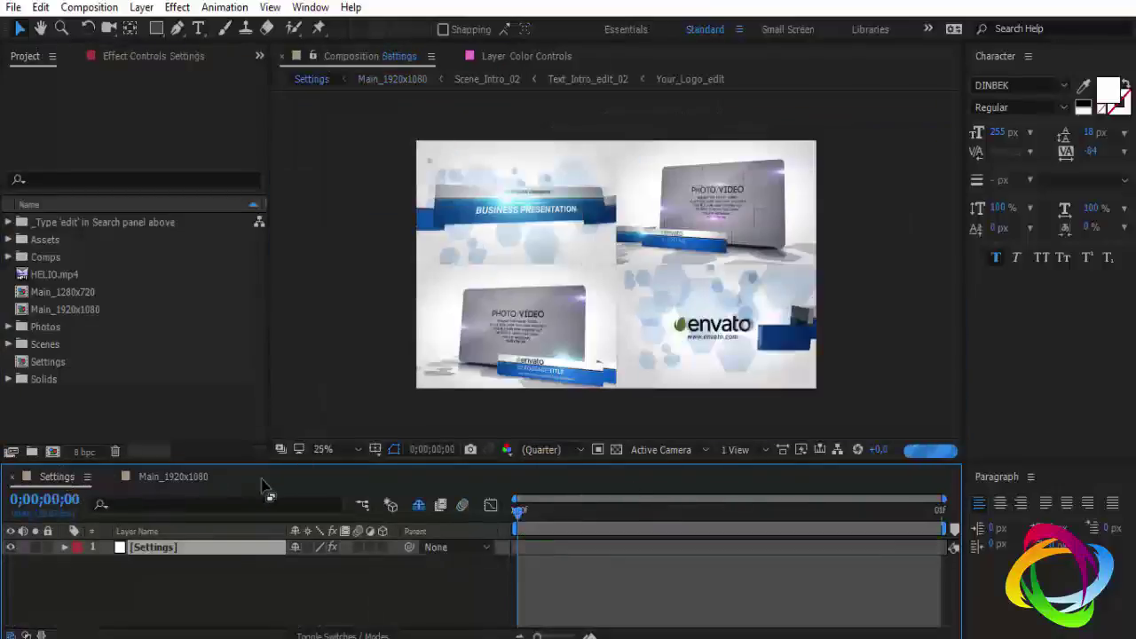
click(135, 61)
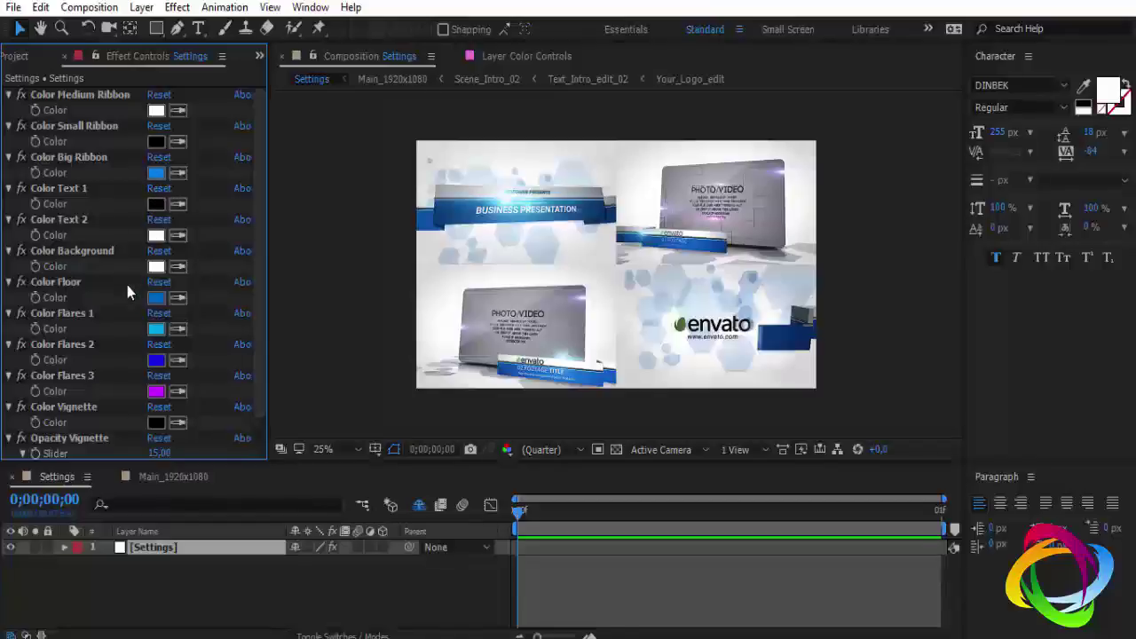
- Try red for Color Medium Ribbon, cancel it, and toggle the preview between 25% and 50%
scroll(110, 313, down, 1)
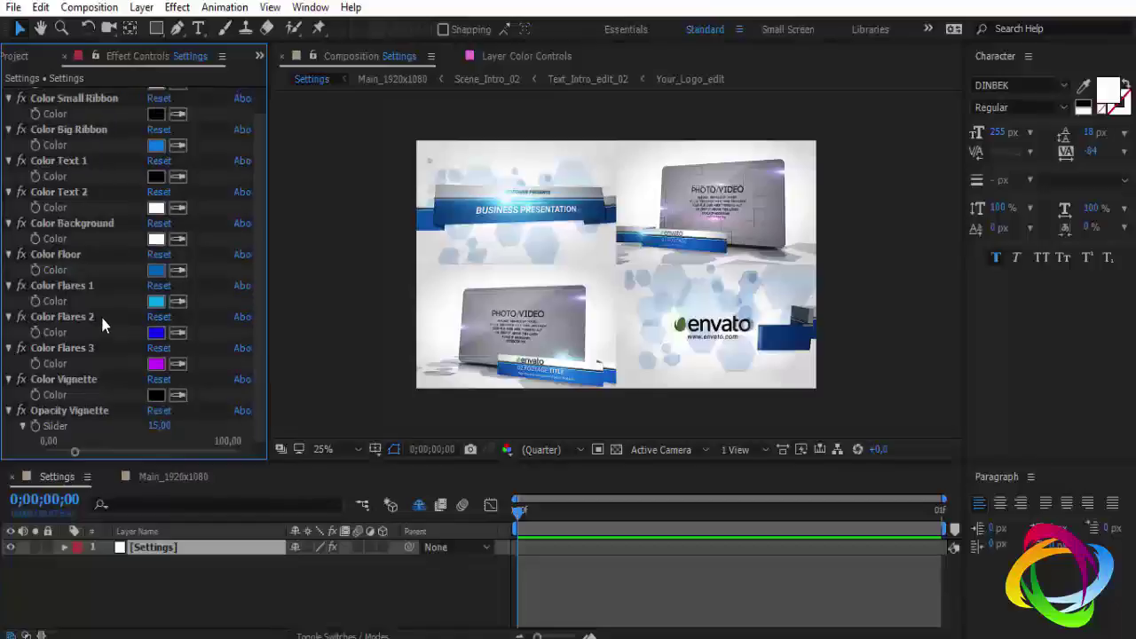
scroll(102, 320, up, 1)
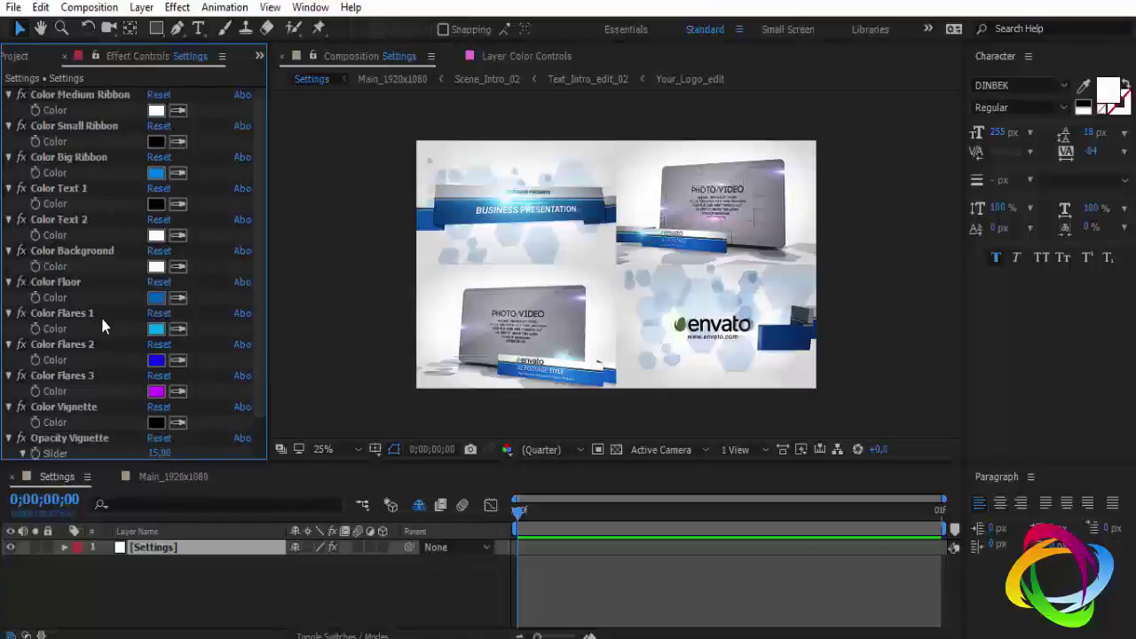
click(156, 110)
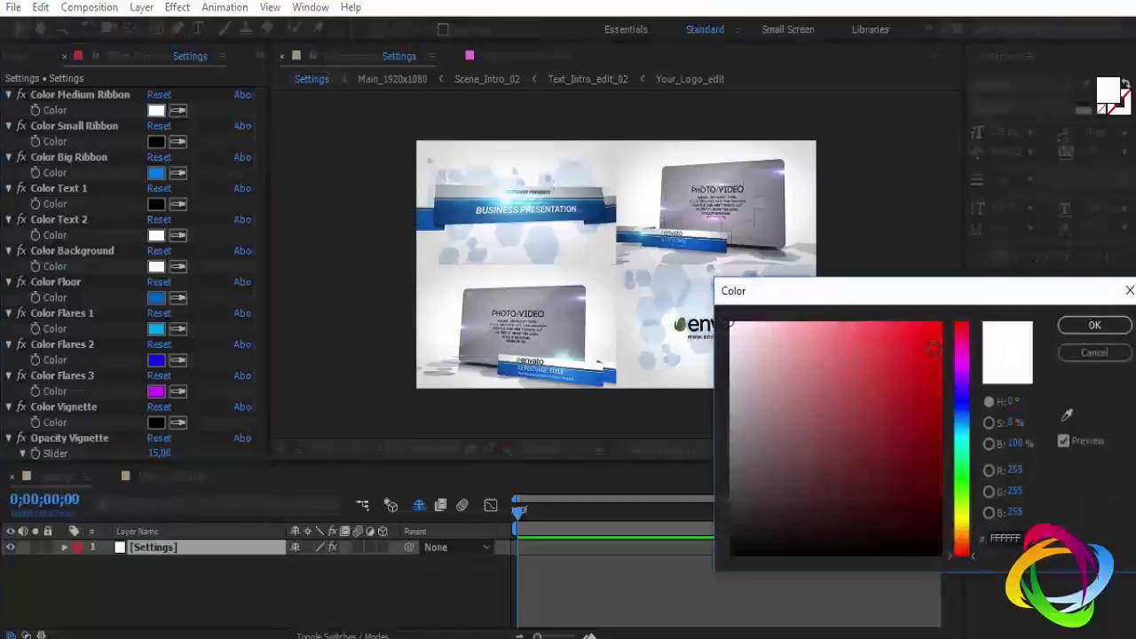
click(933, 350)
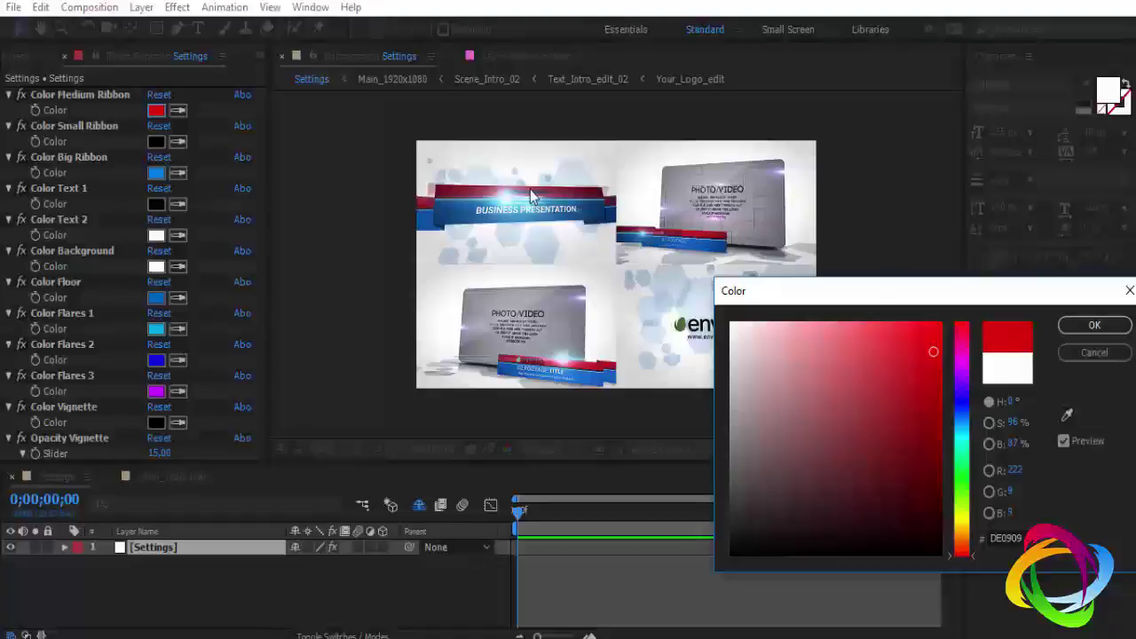
click(1083, 351)
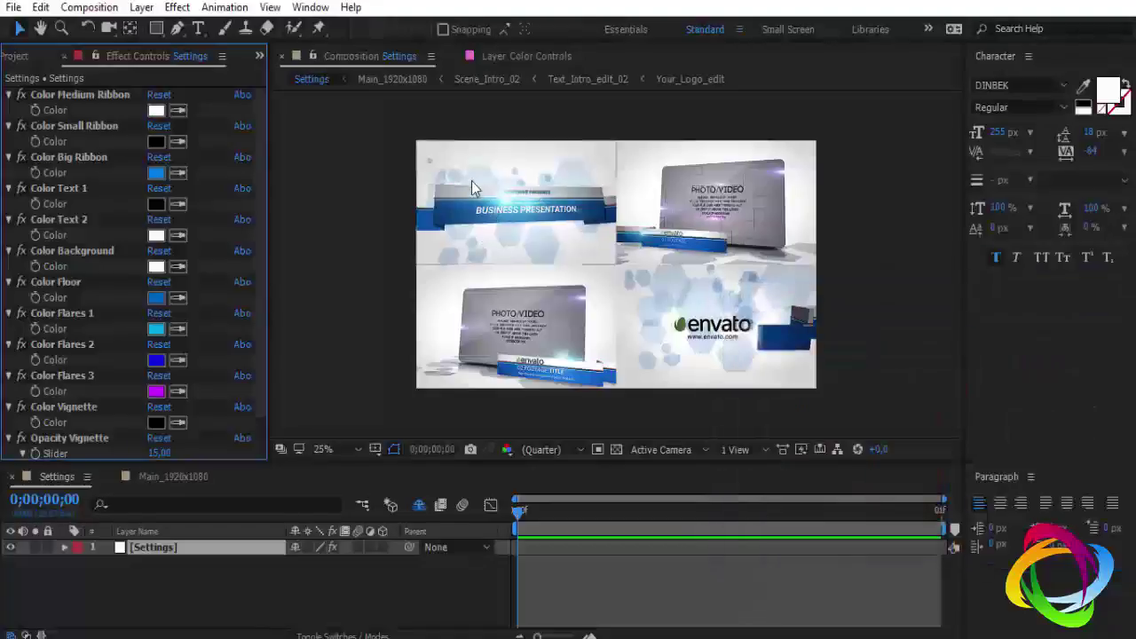
key(period)
key(period)
key(comma)
key(comma)
key(period)
key(period)
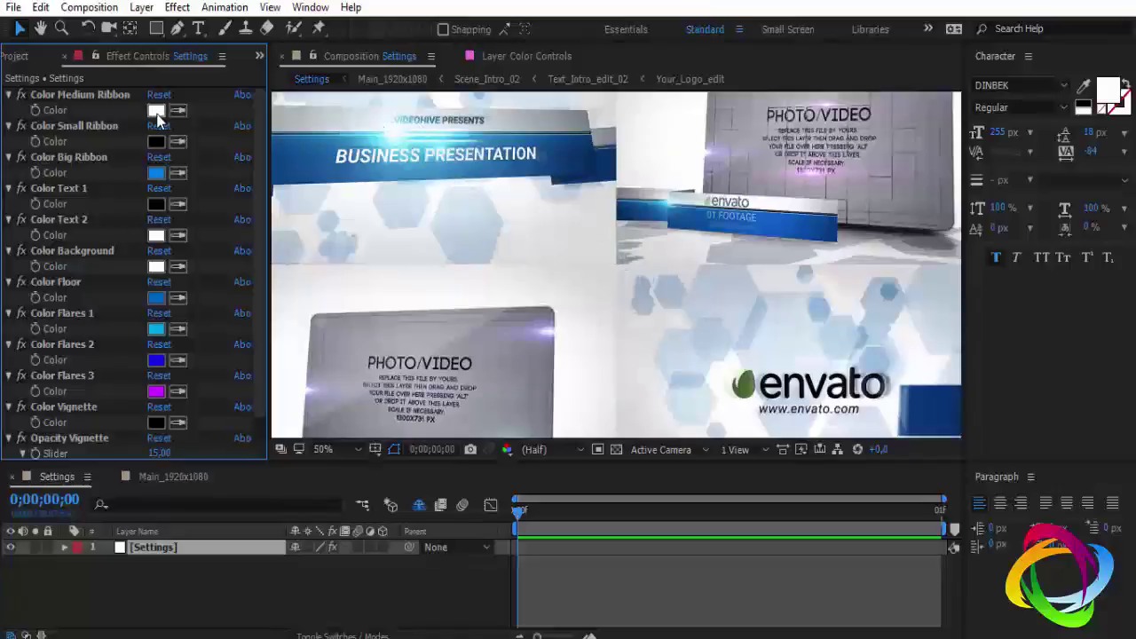
- Apply red to Color Medium Ribbon and check it at 25% and 50% preview zoom
click(157, 116)
click(937, 359)
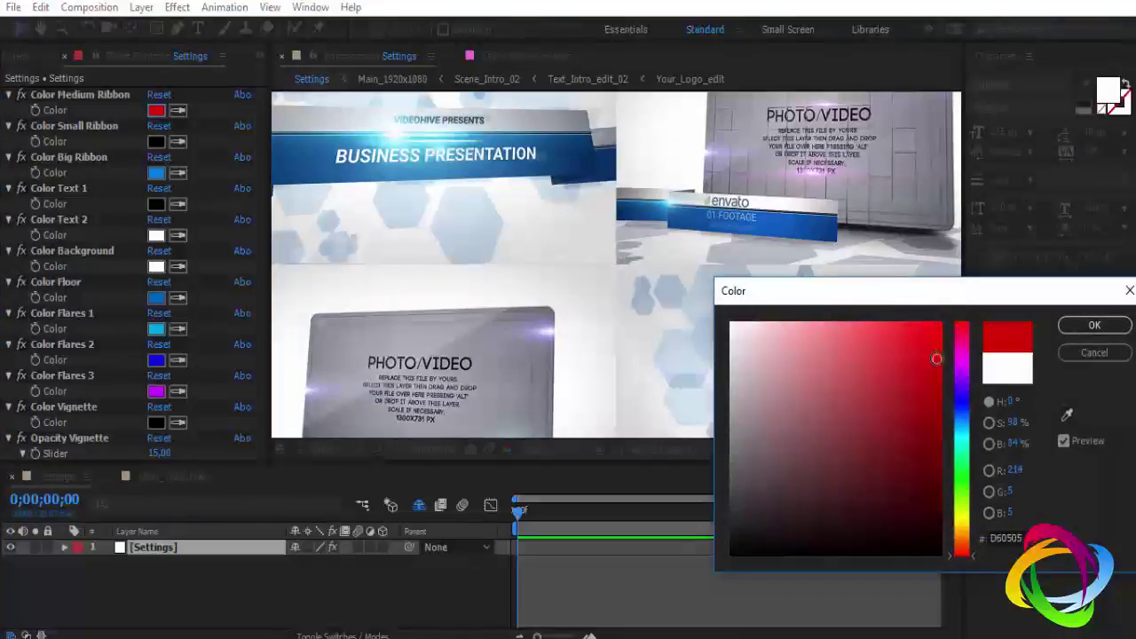
click(1095, 325)
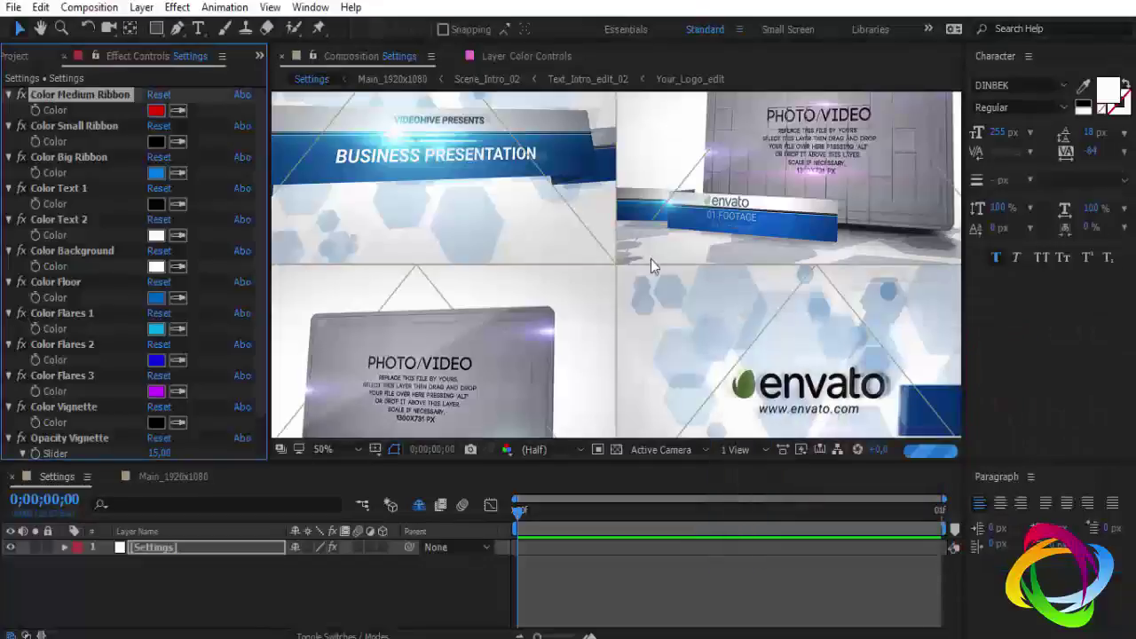
key(comma)
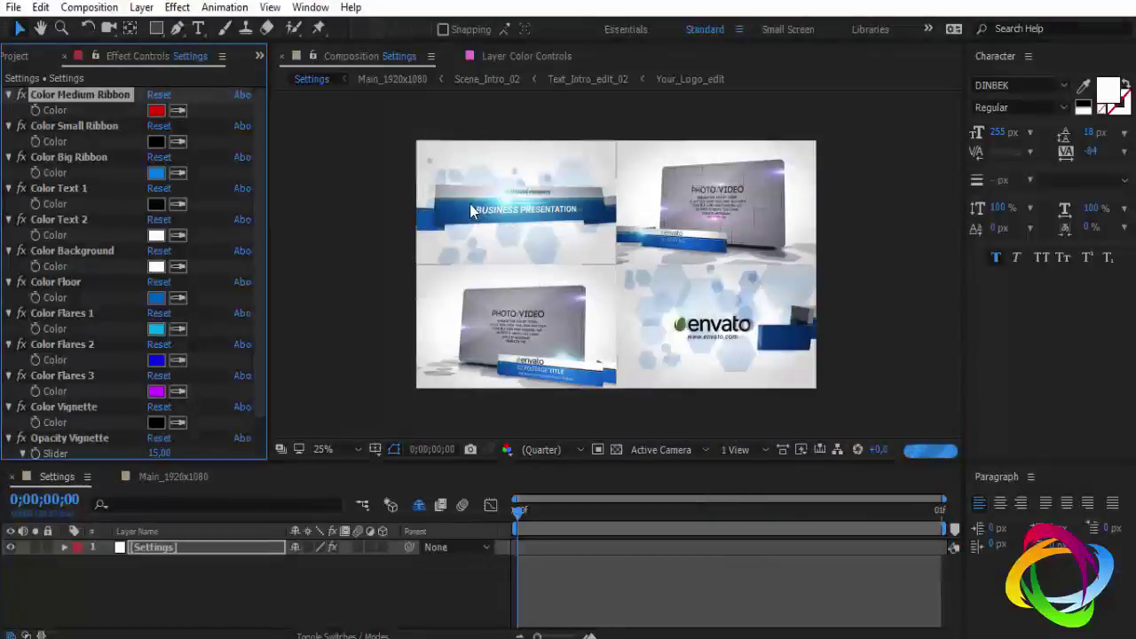
key(period)
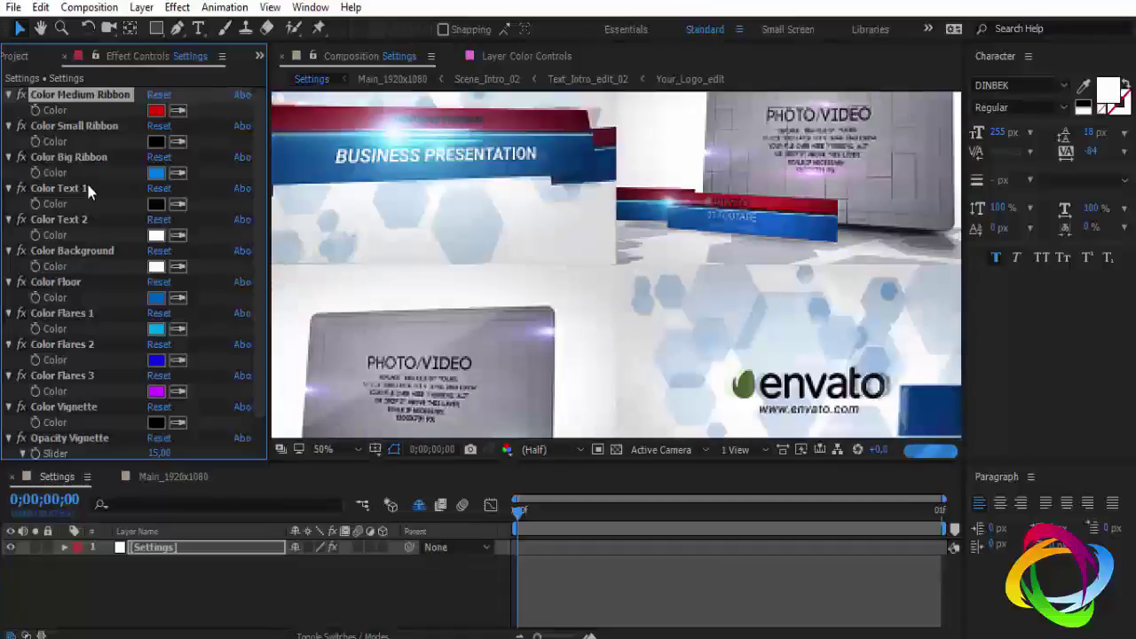
- Set Color Big Ribbon to yellow DDE500, compare the preview, then undo the change
click(156, 172)
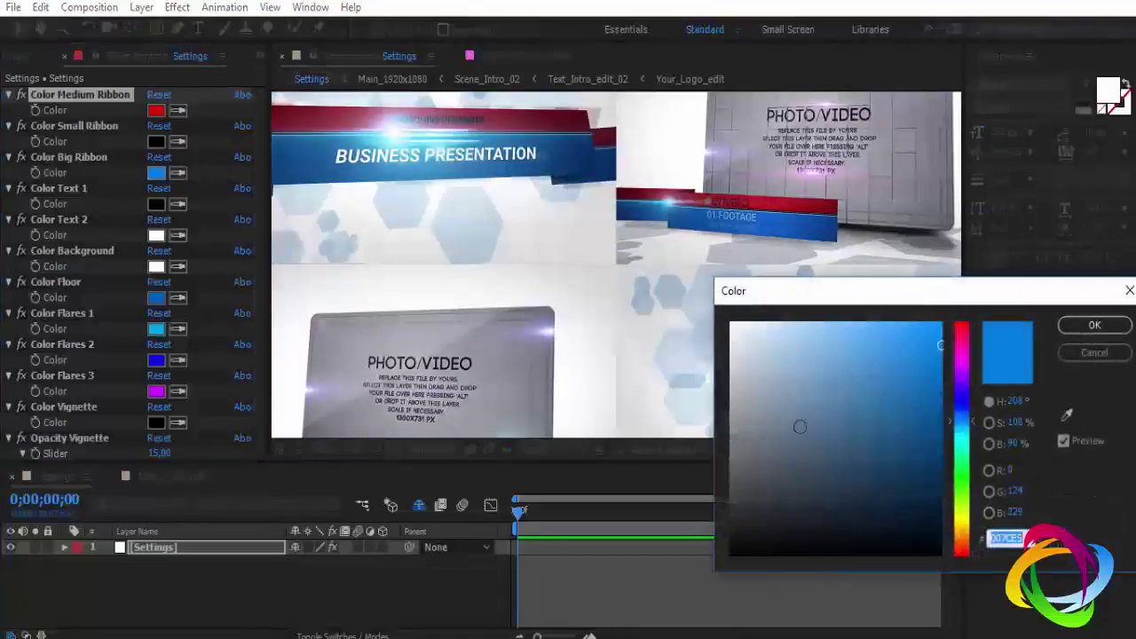
text(DDE500)
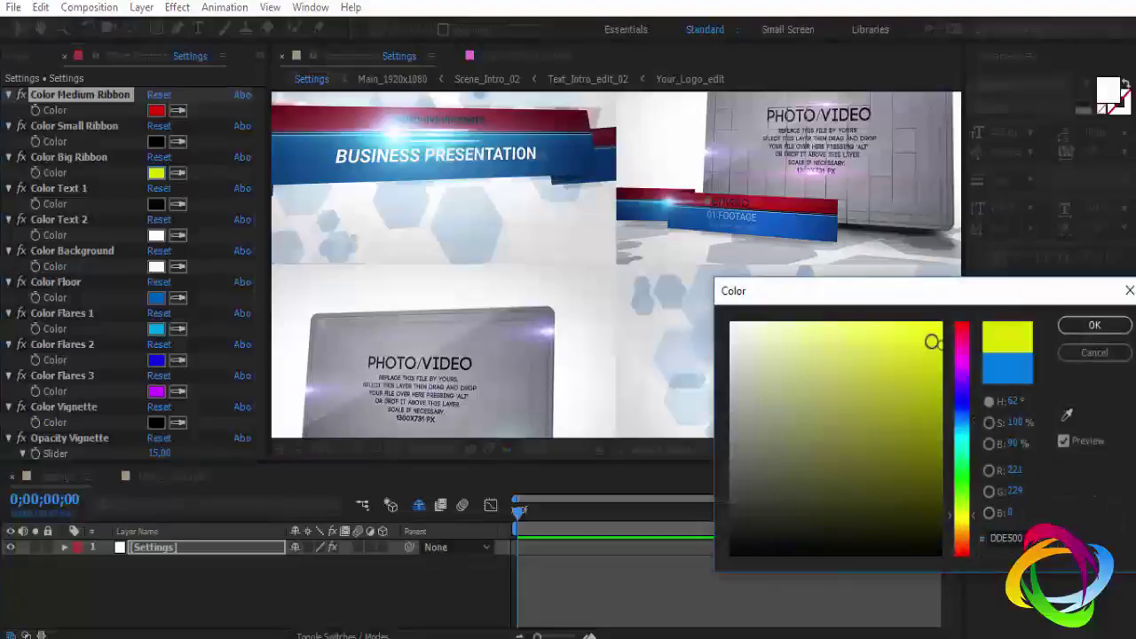
click(1094, 326)
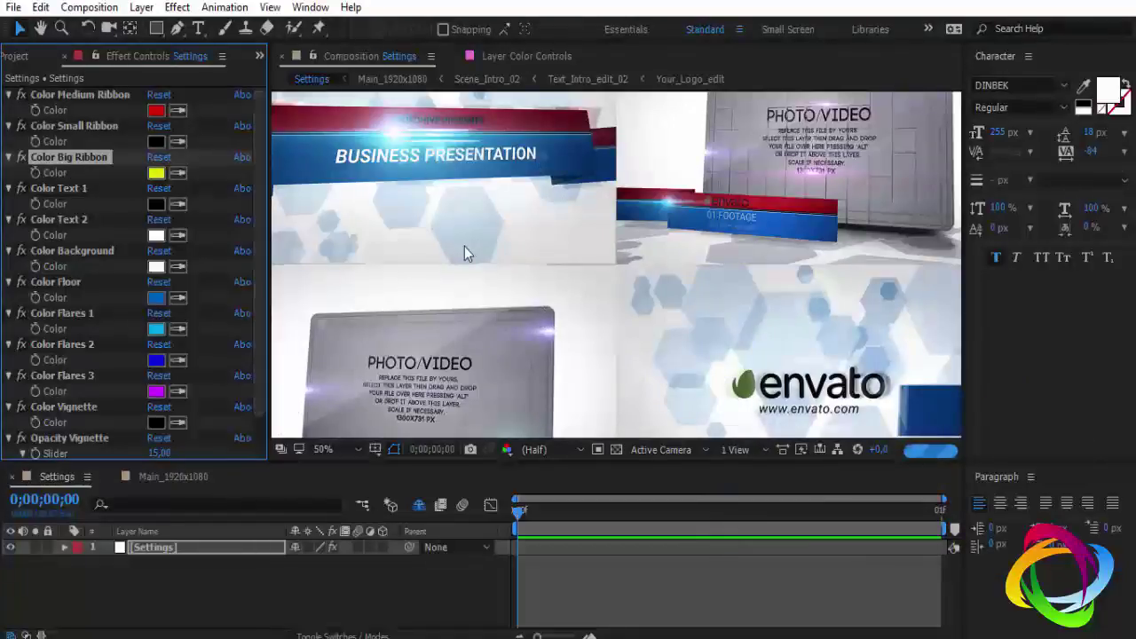
key(comma)
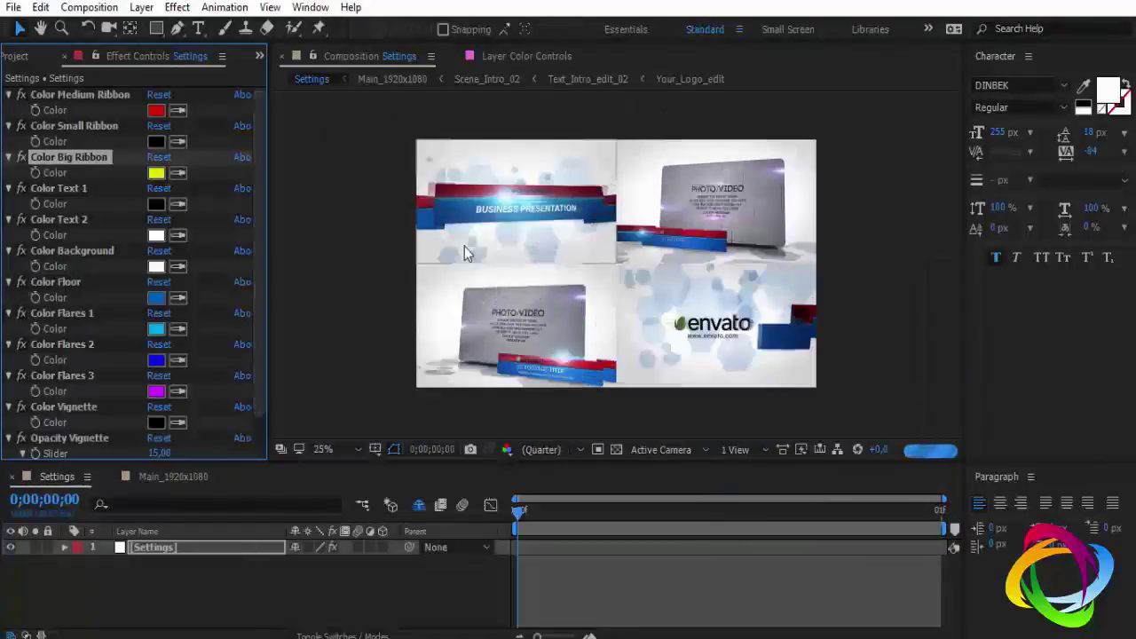
key(period)
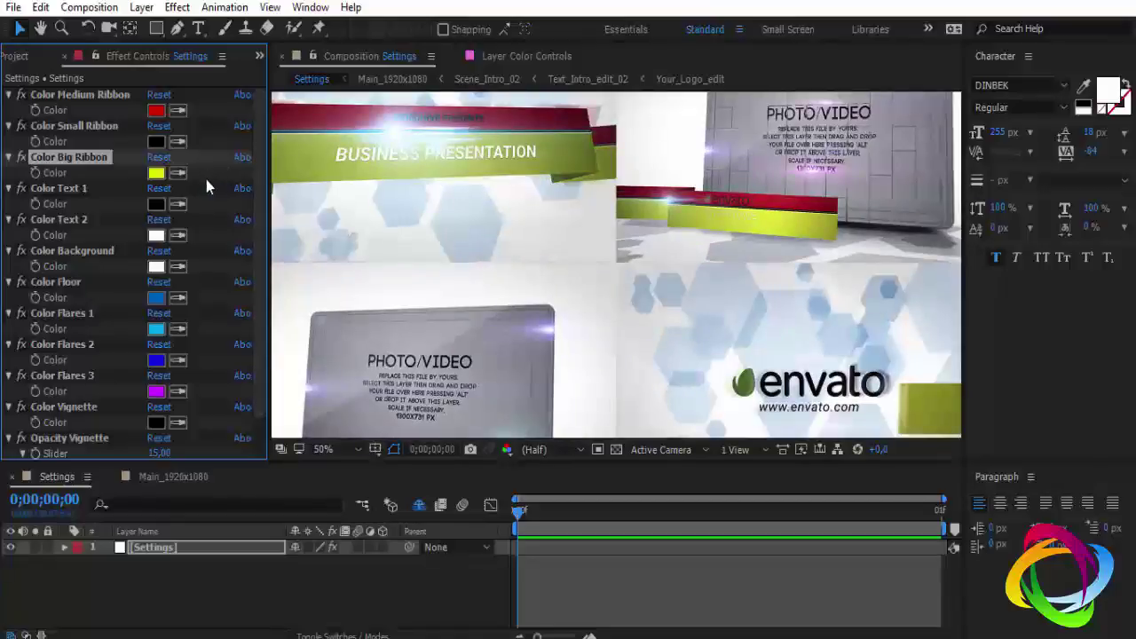
key(ctrl+z)
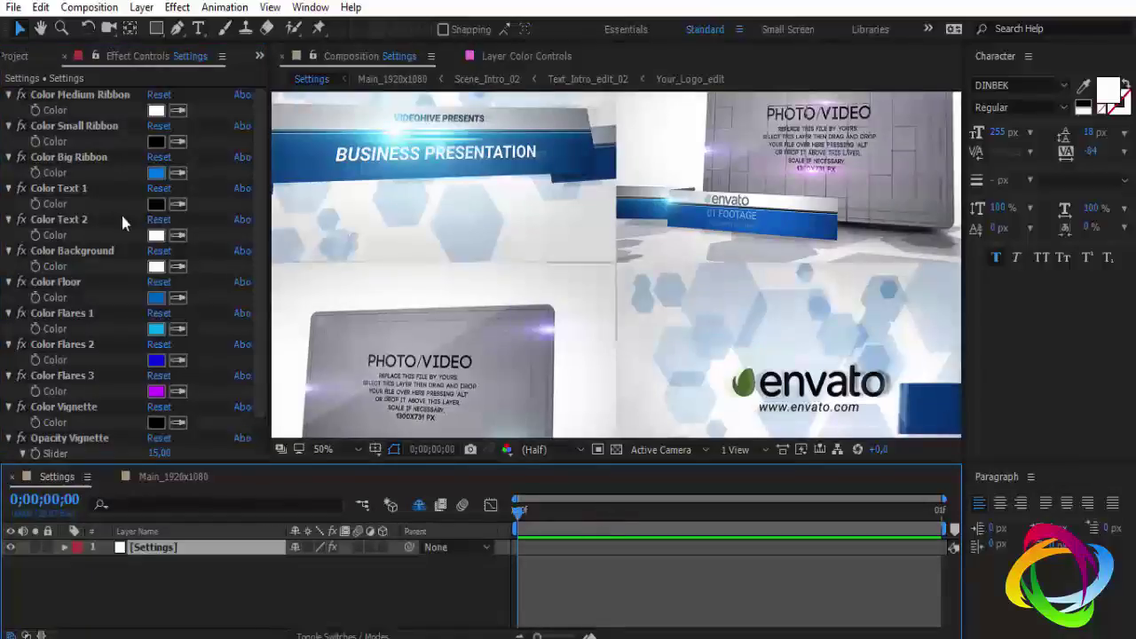
- Return from Main_1920x1080 and the Project panel to the Settings layer's colour controls
click(150, 476)
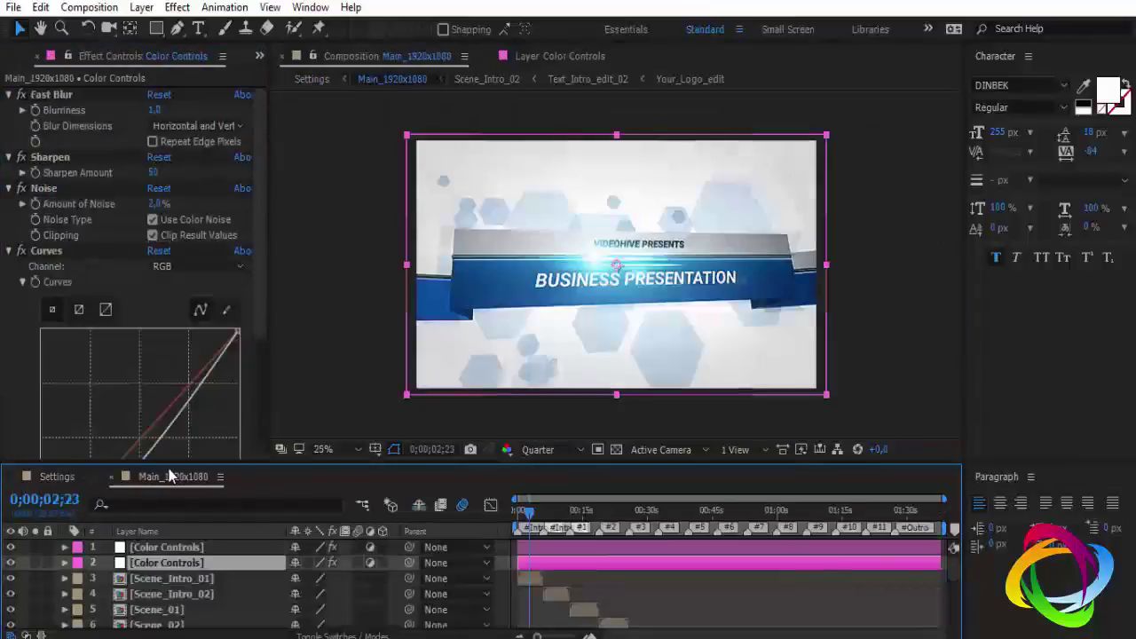
click(32, 57)
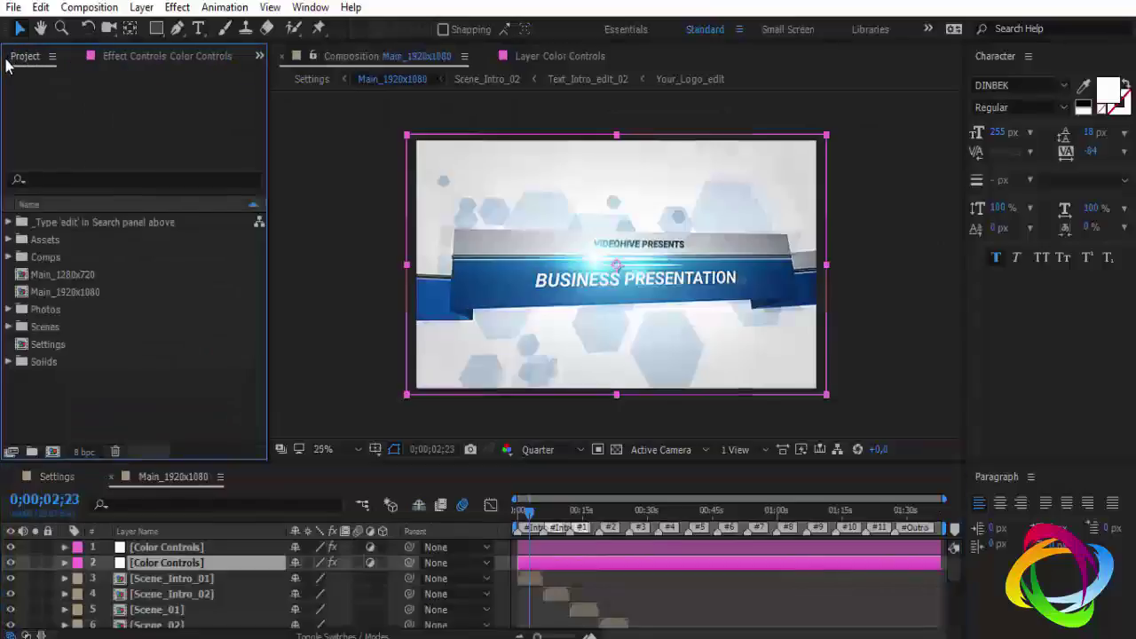
click(59, 477)
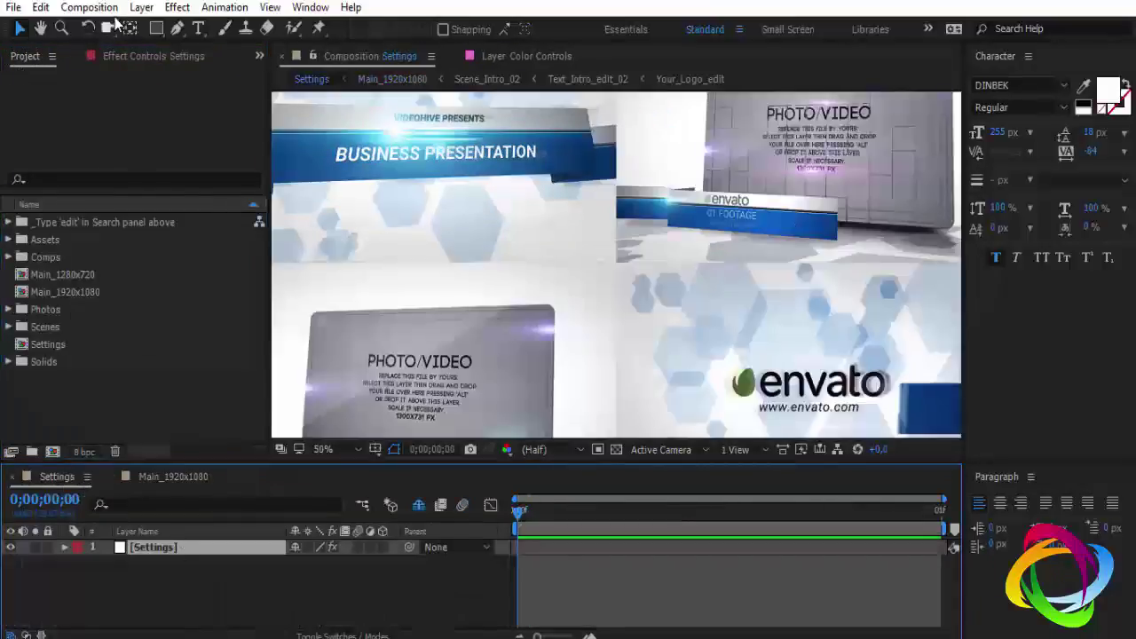
click(116, 58)
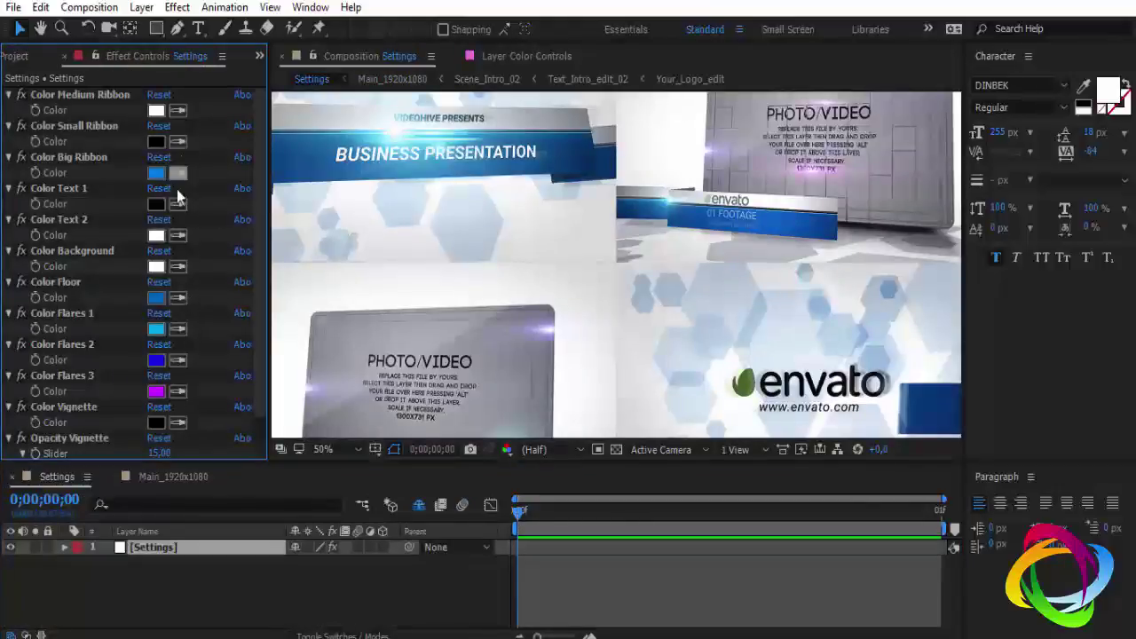
click(158, 237)
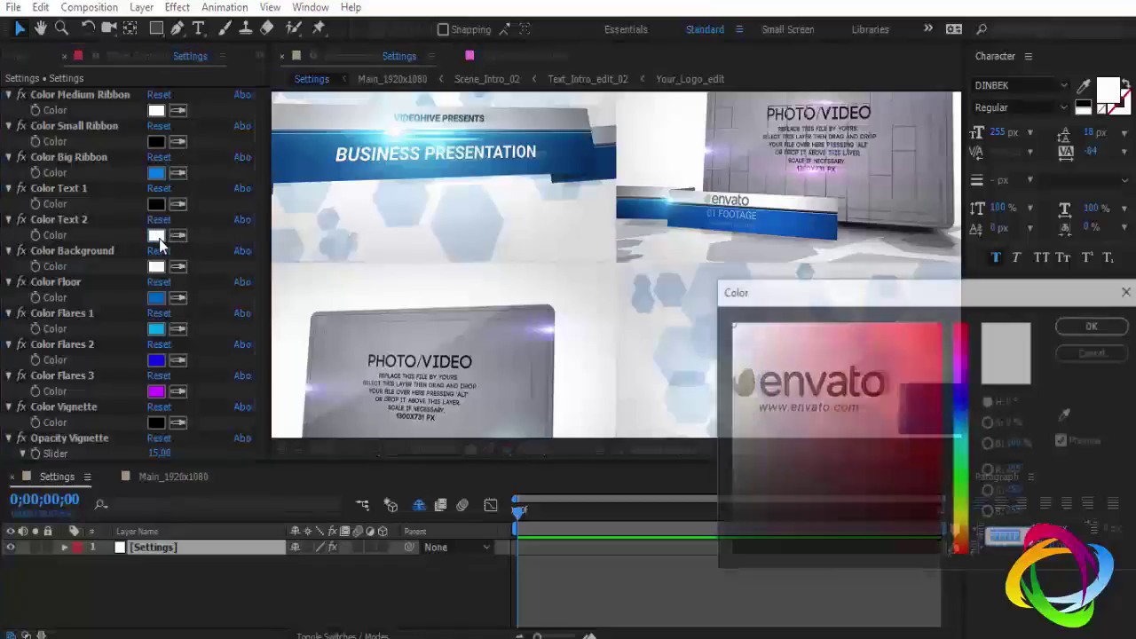
click(963, 513)
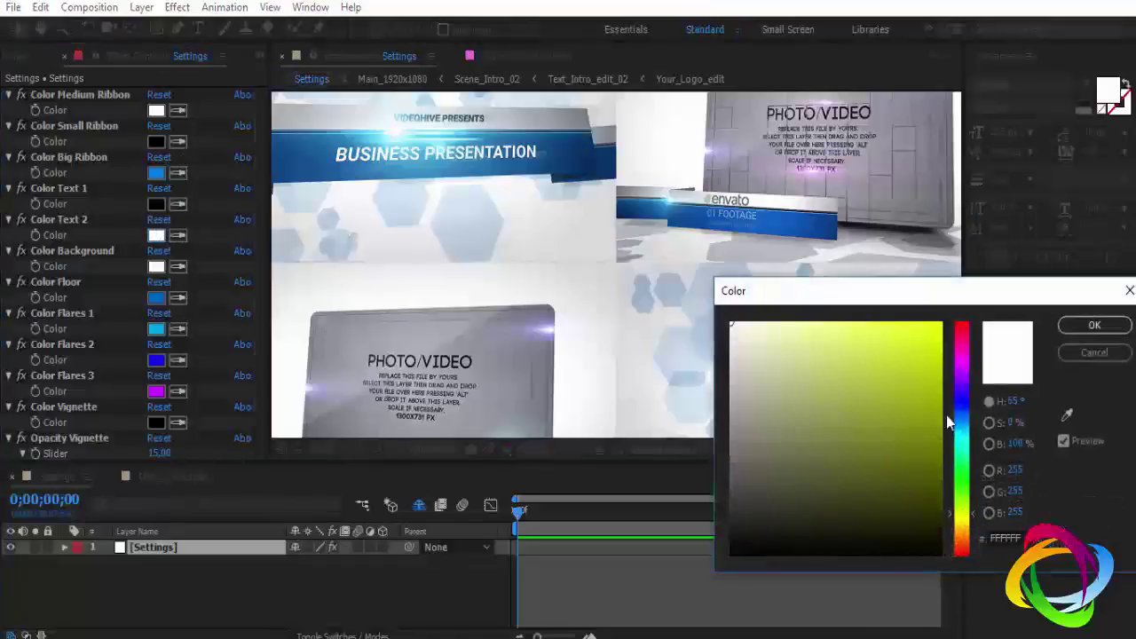
click(934, 338)
click(1093, 328)
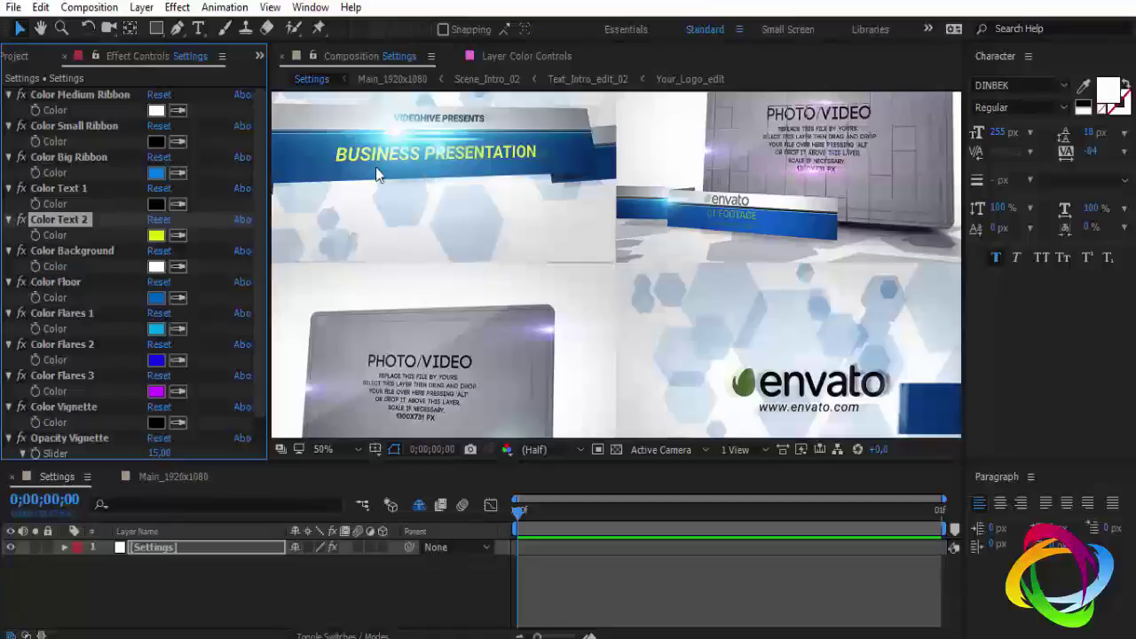
key(ctrl+z)
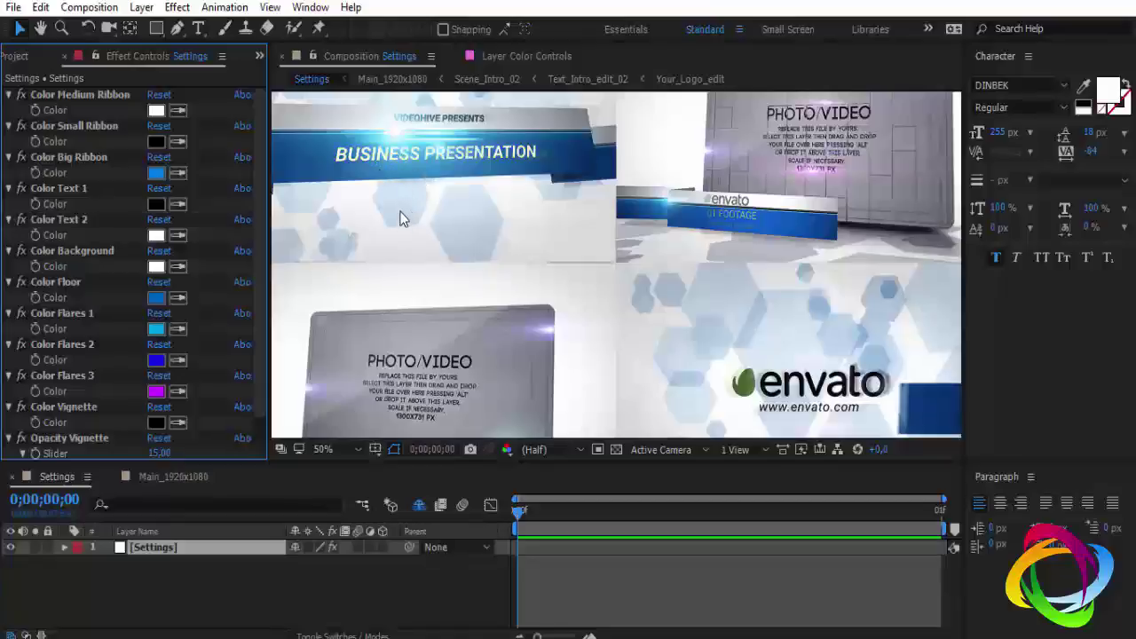
- Switch between the Settings and Main_1920x1080 compositions, toggling the preview between 25% and 50%
click(21, 56)
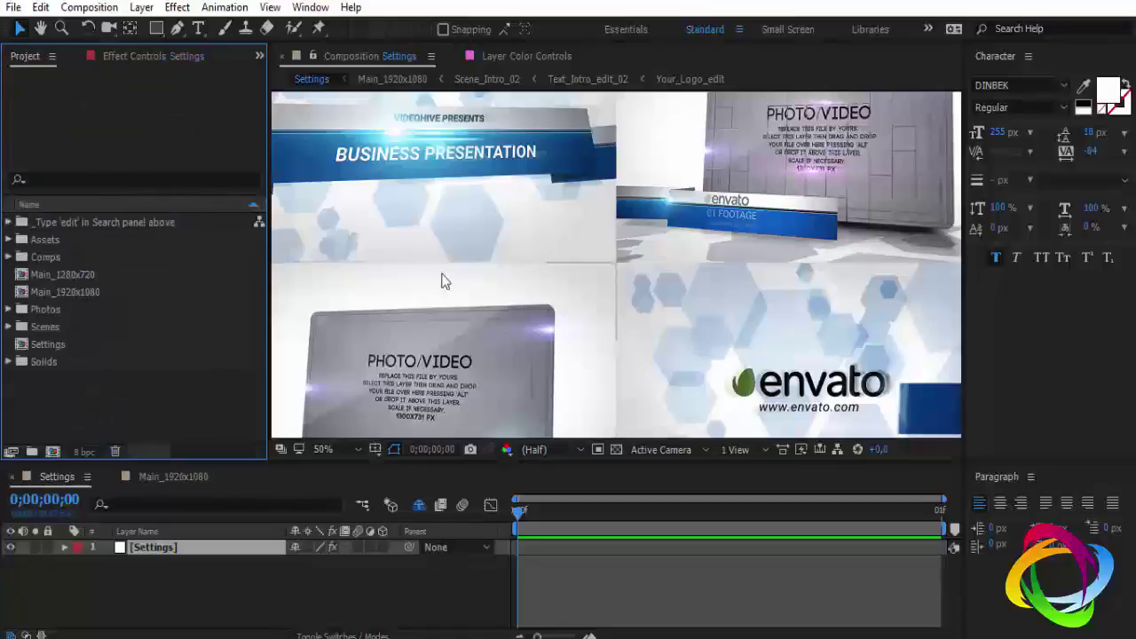
key(comma)
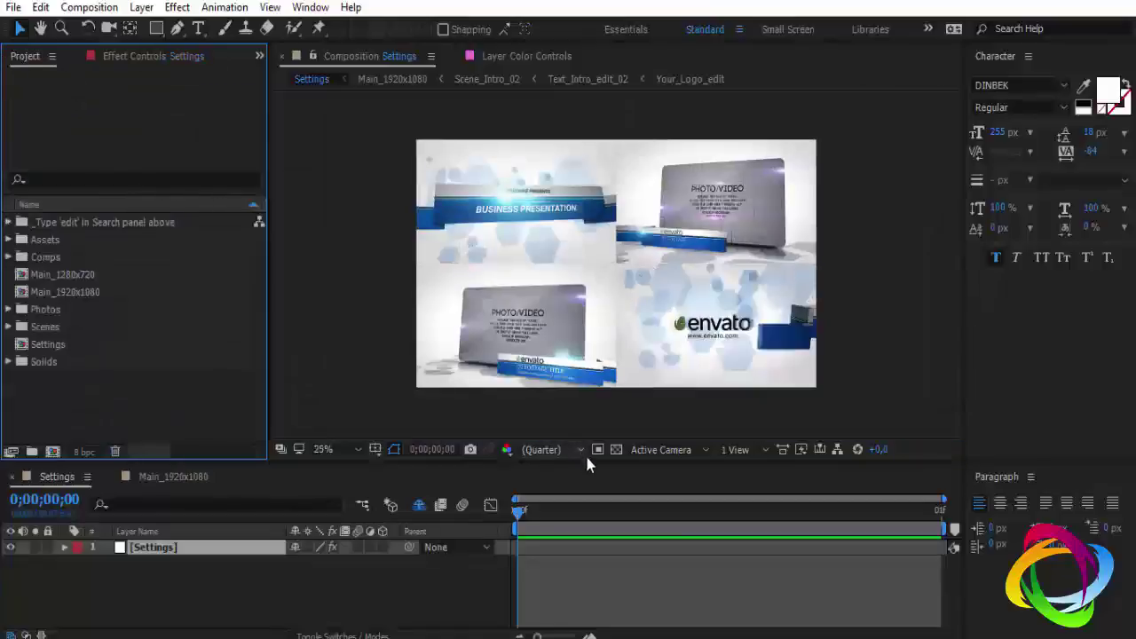
key(period)
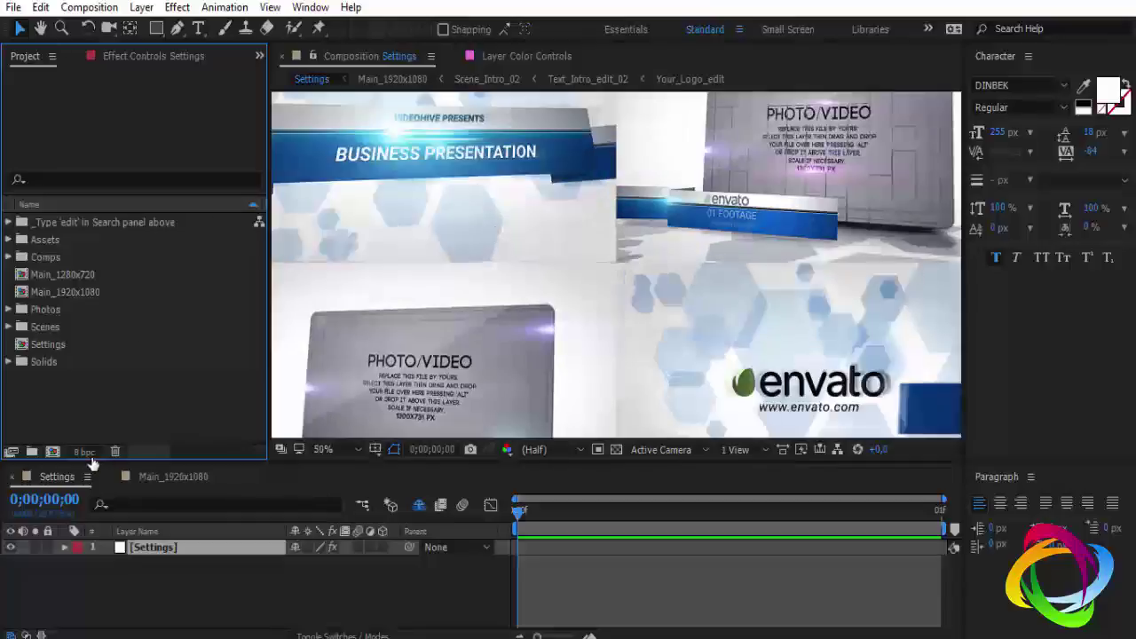
click(175, 477)
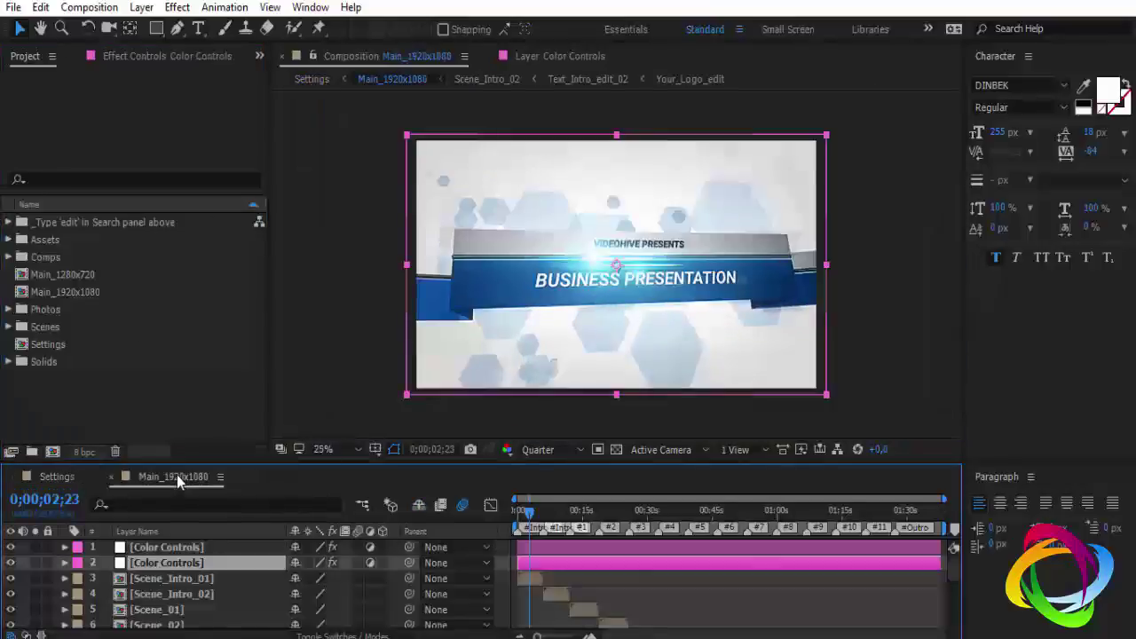
click(55, 476)
click(162, 479)
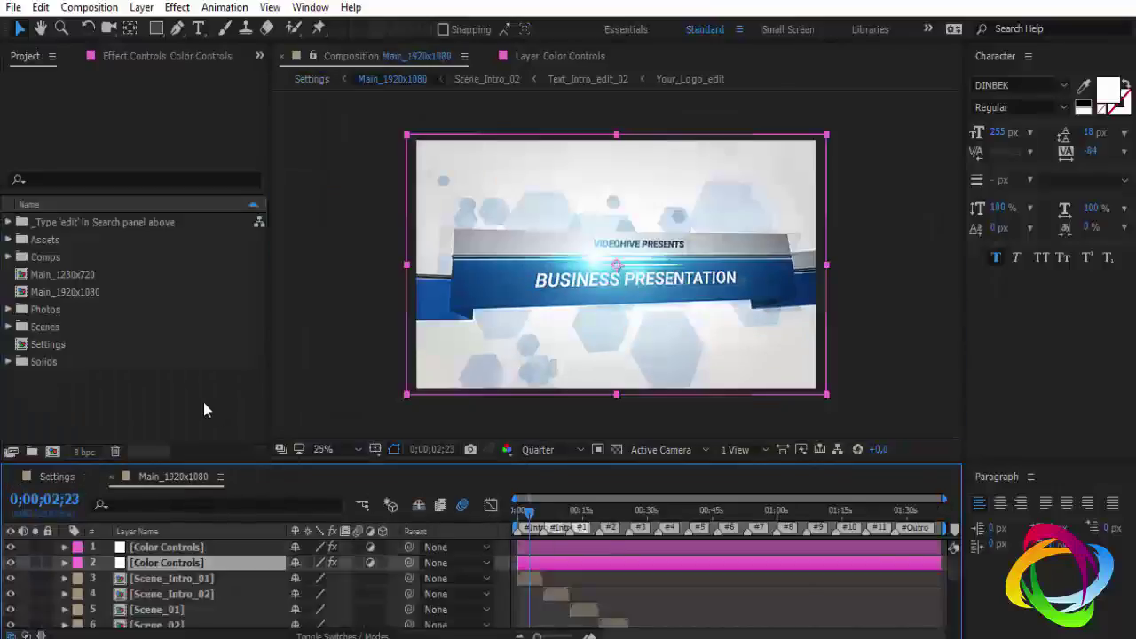
click(56, 476)
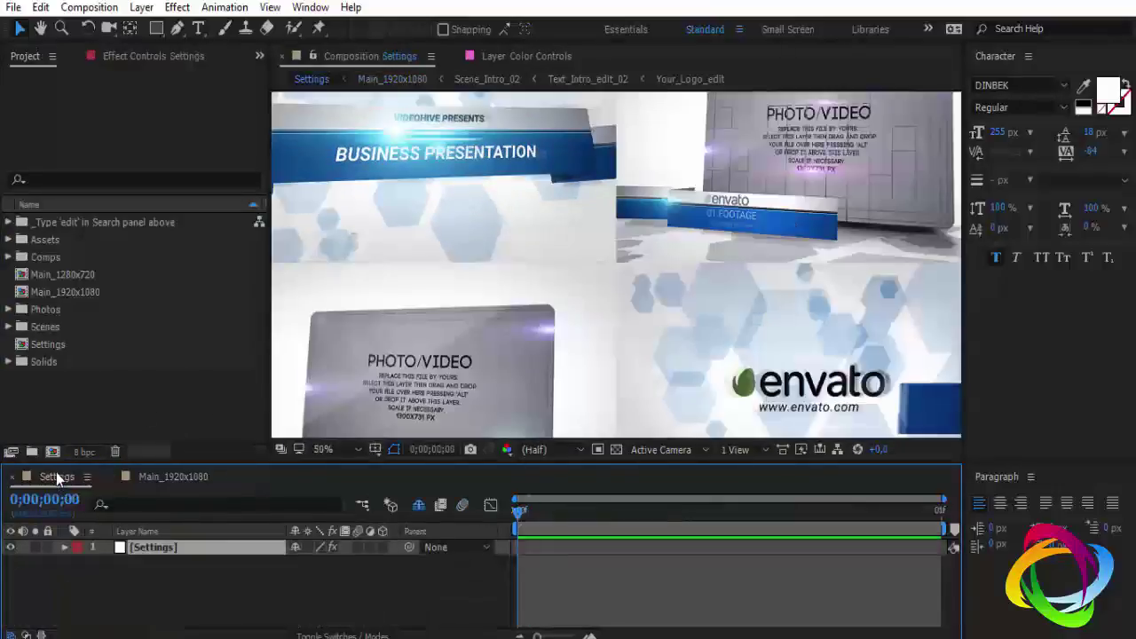
click(172, 476)
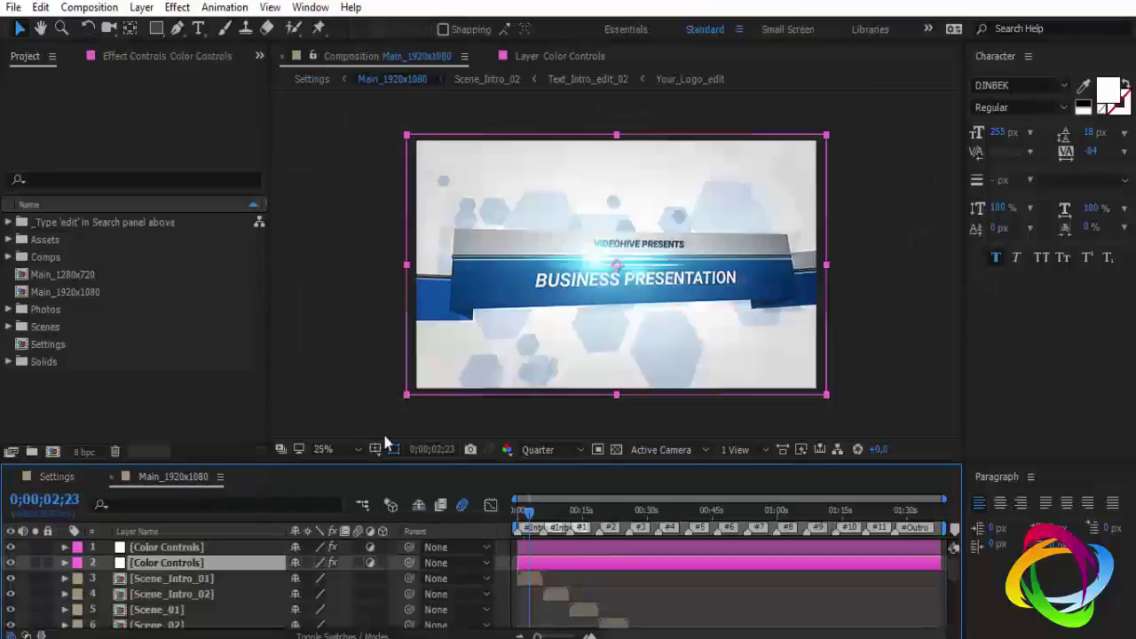
click(88, 411)
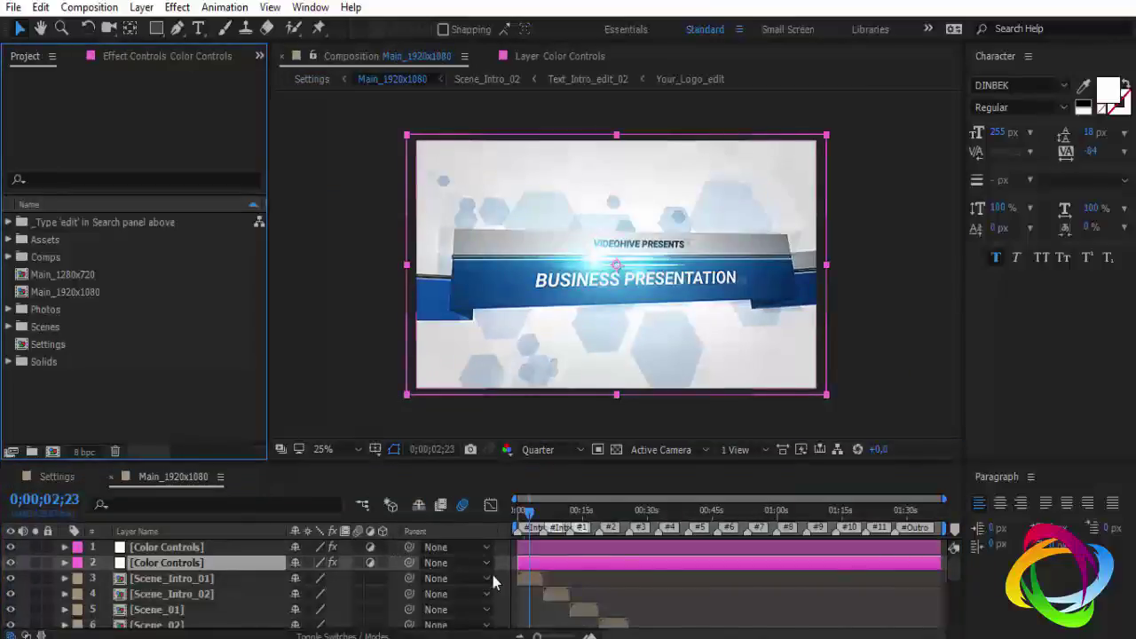
- Close the Paragraph panel and open Scene_Intro_01's title text composition
click(1029, 477)
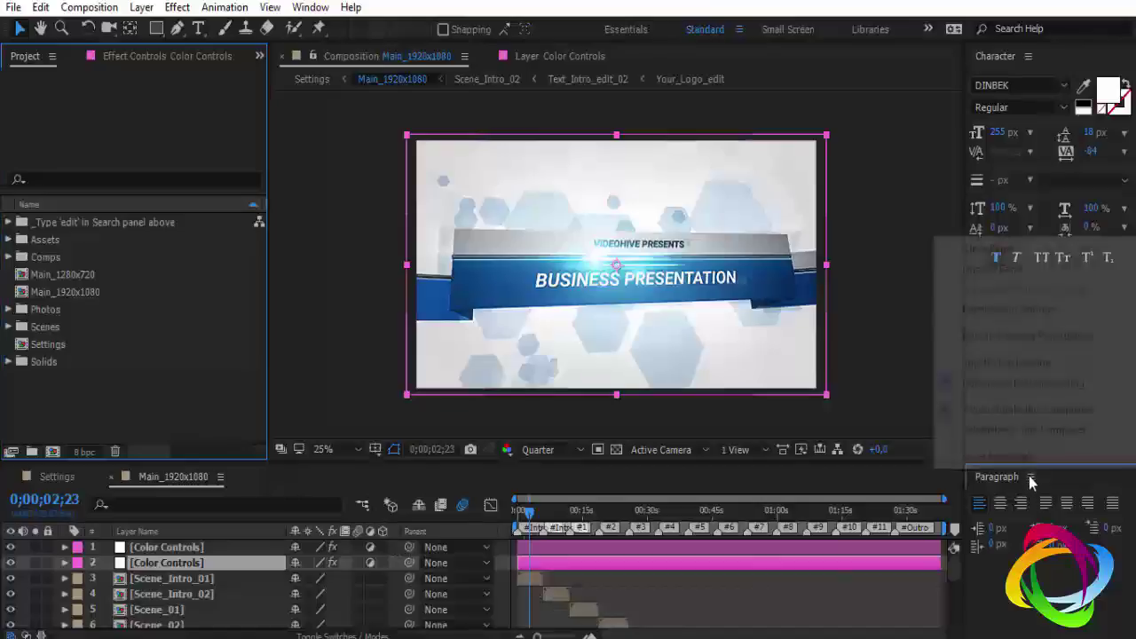
click(1003, 249)
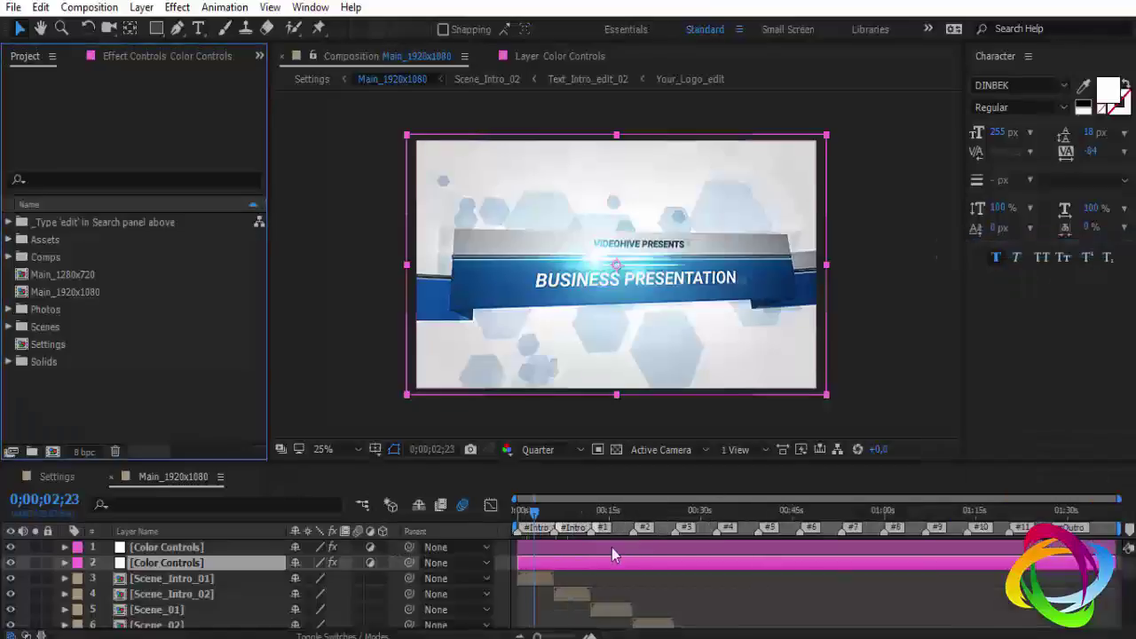
double_click(532, 579)
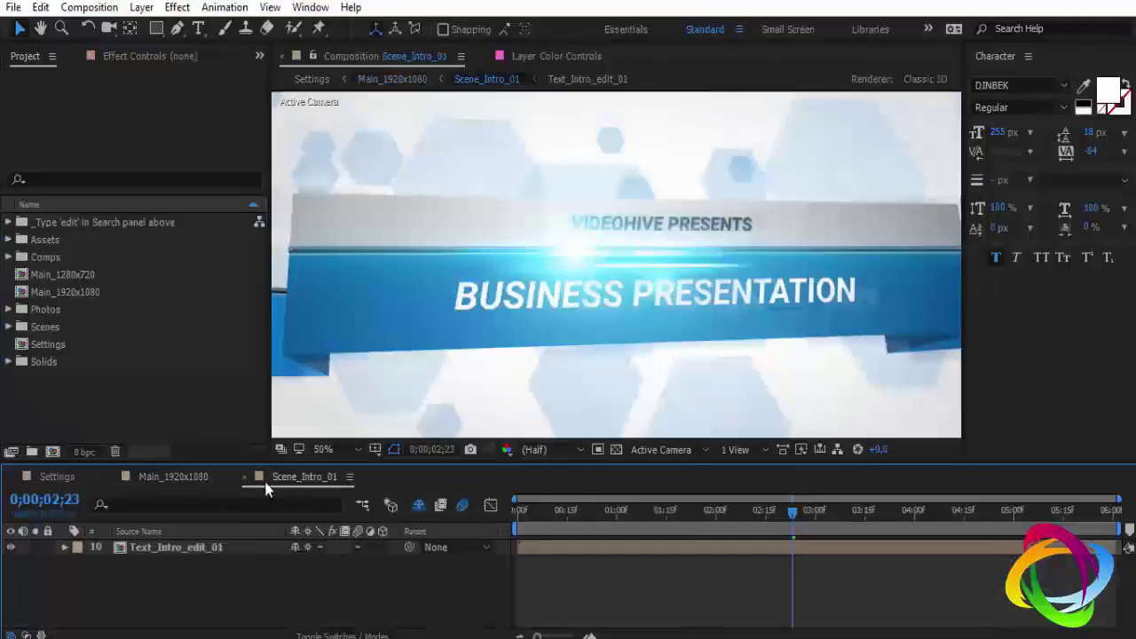
click(245, 477)
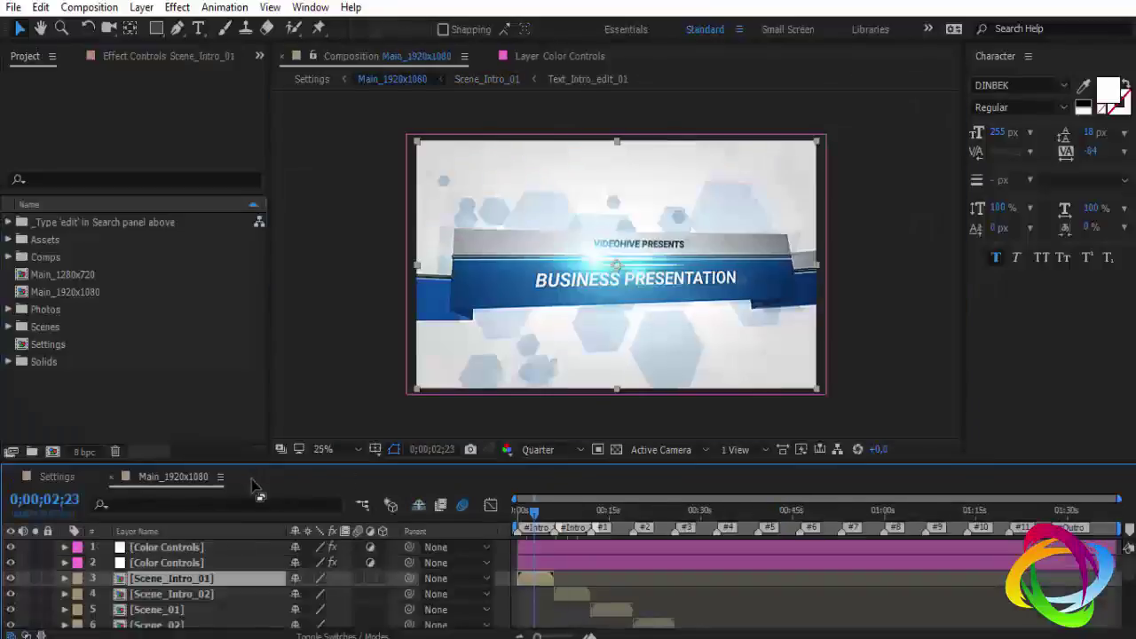
double_click(530, 579)
- Retype the VIDEOHIVE PRESENTS title as 'Photoembranco tutoriais', then begin editing the BUSINESS PRESENTATION line
double_click(188, 547)
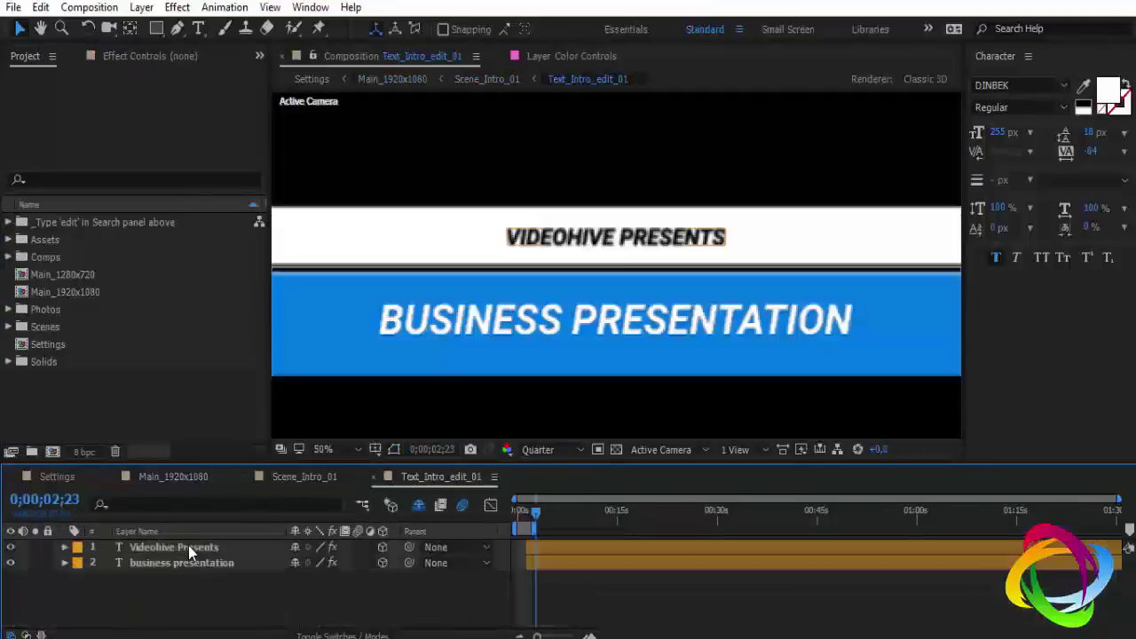
double_click(178, 549)
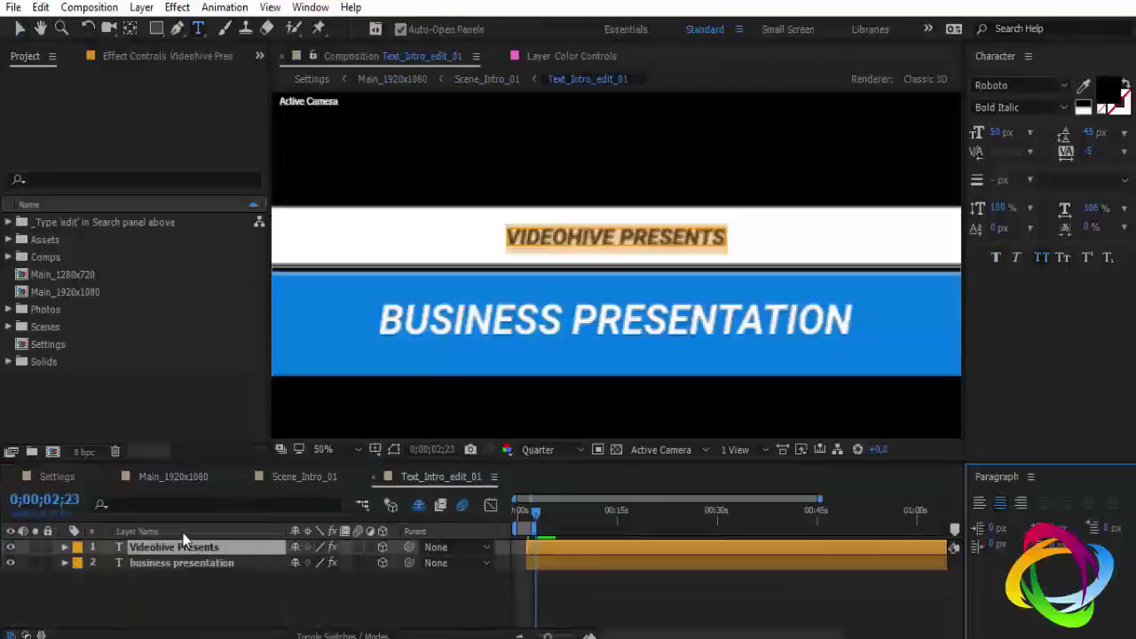
text(Photoem)
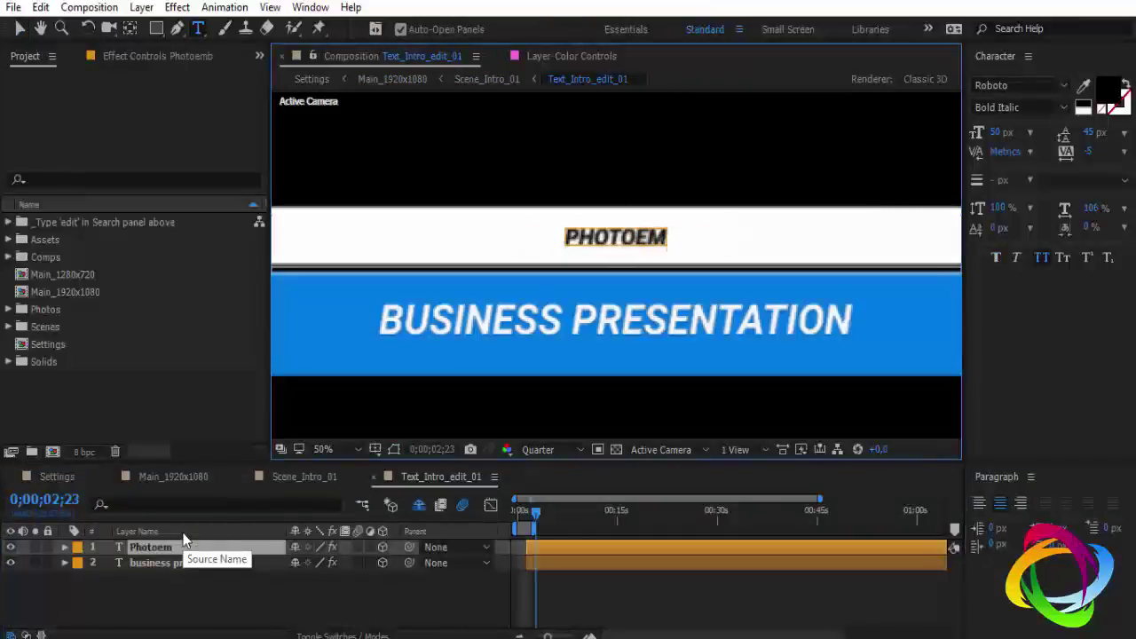
text(branco)
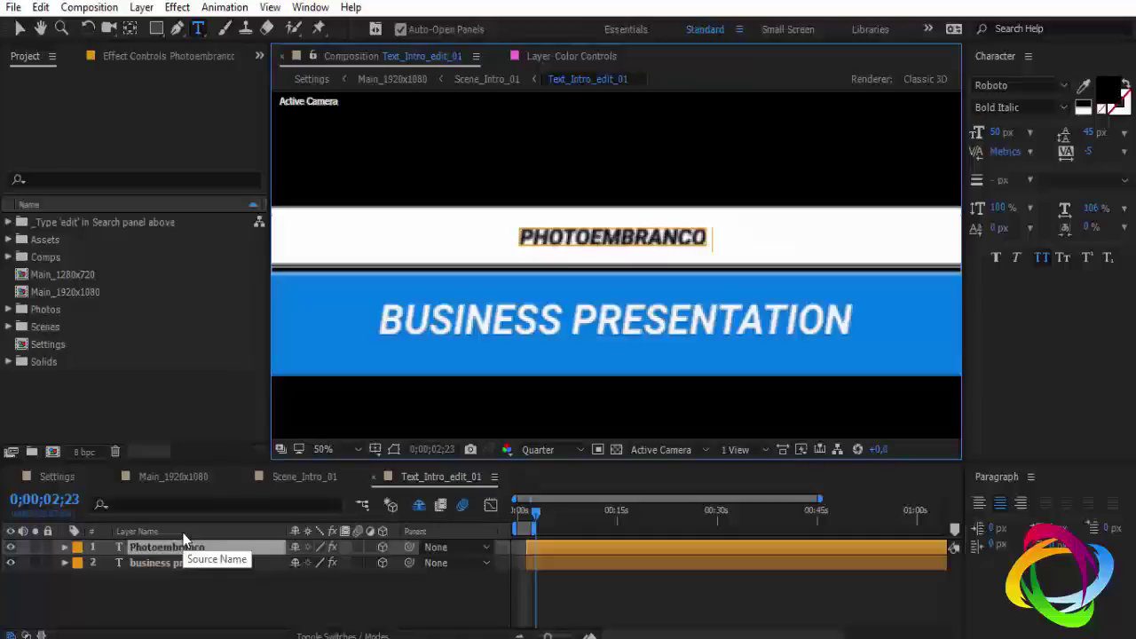
text( t)
text(ut)
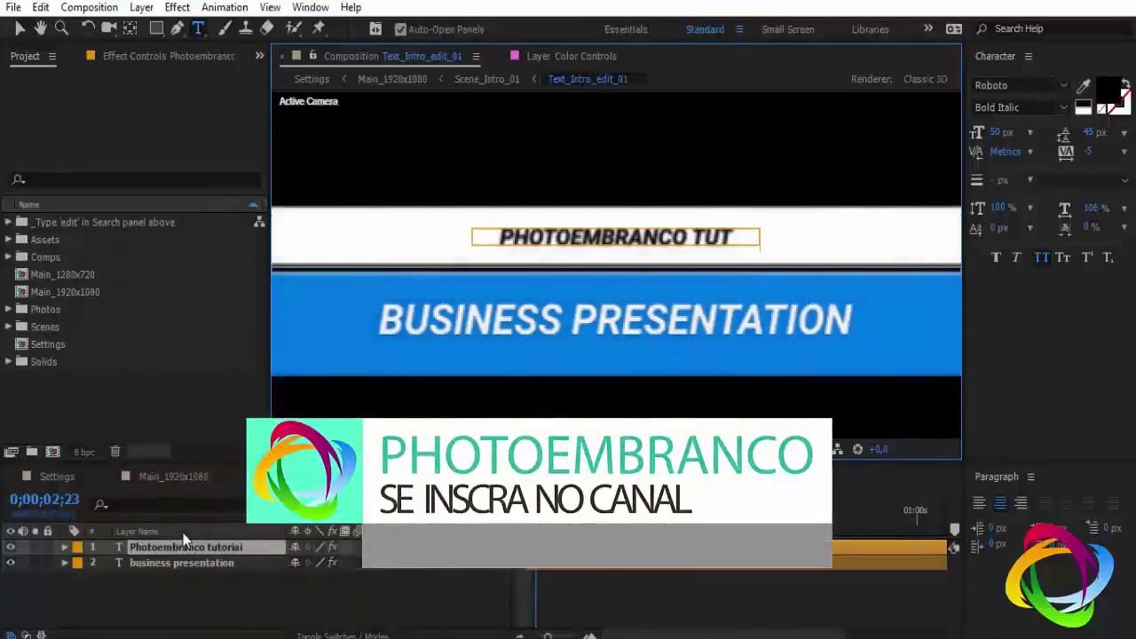
text(oriais)
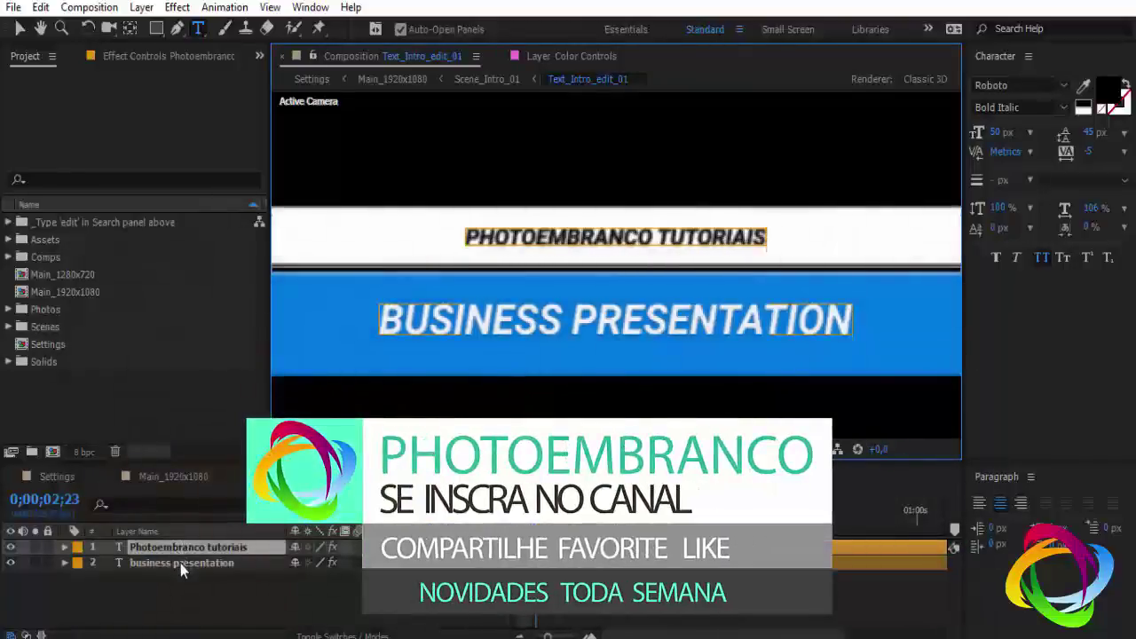
double_click(180, 564)
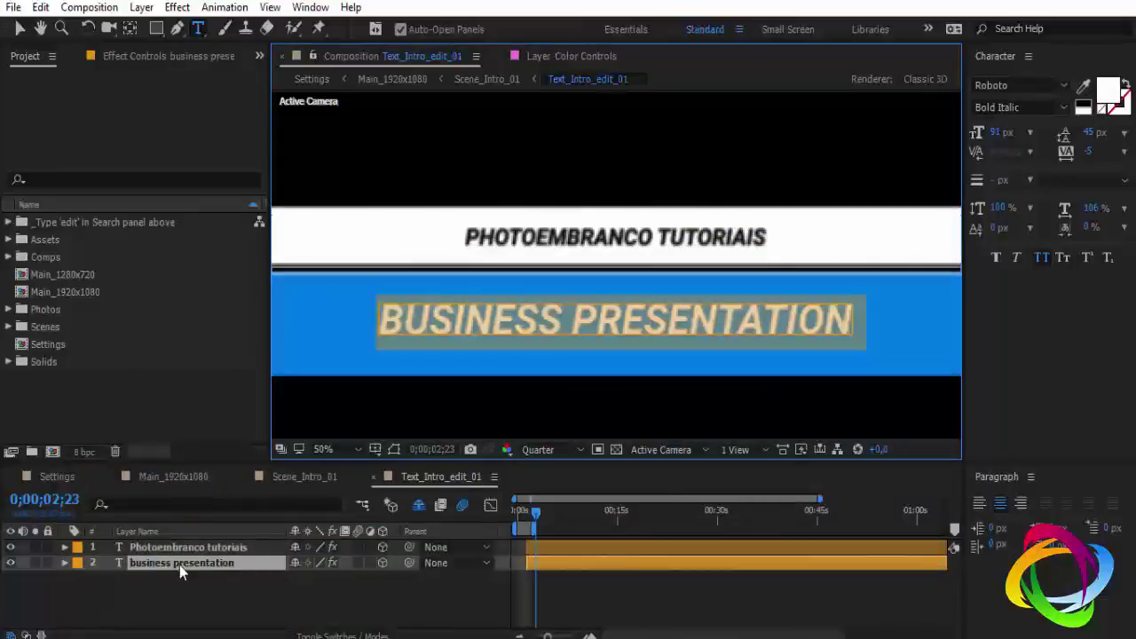
- Retype the main title as 'Apresentação de negócios', correcting the misspelled ending
text(Apre)
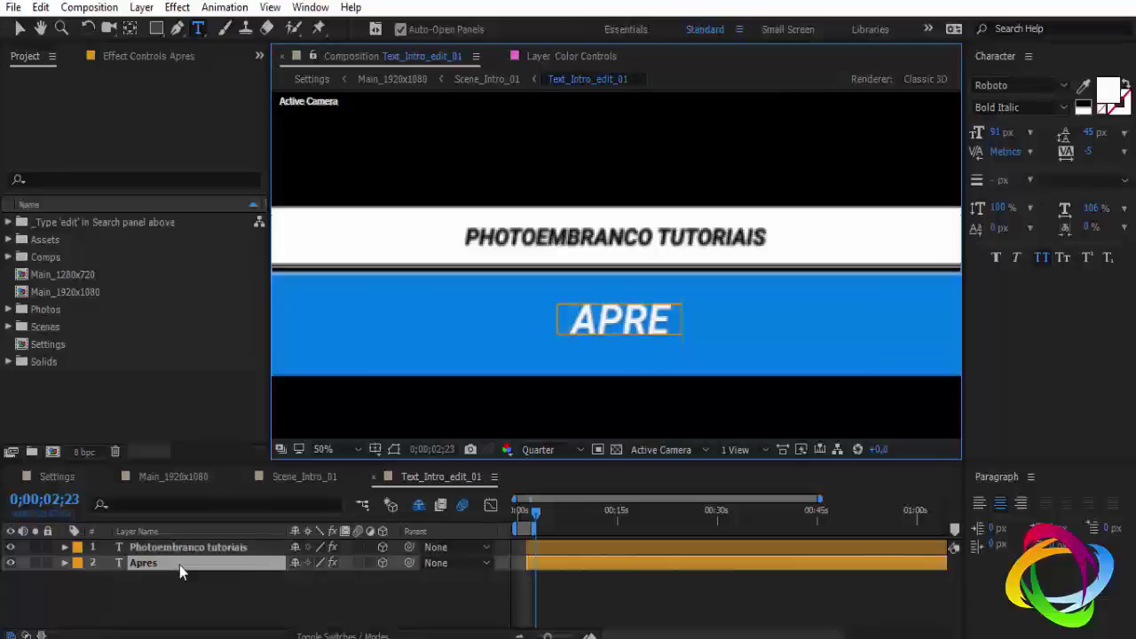
text(sentação)
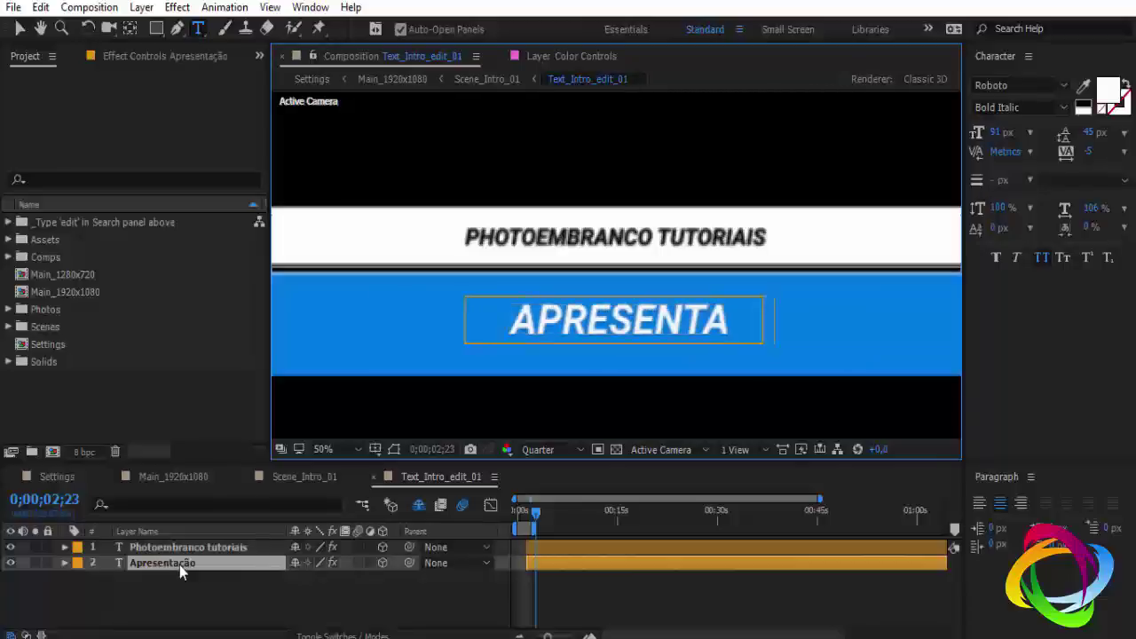
text( de)
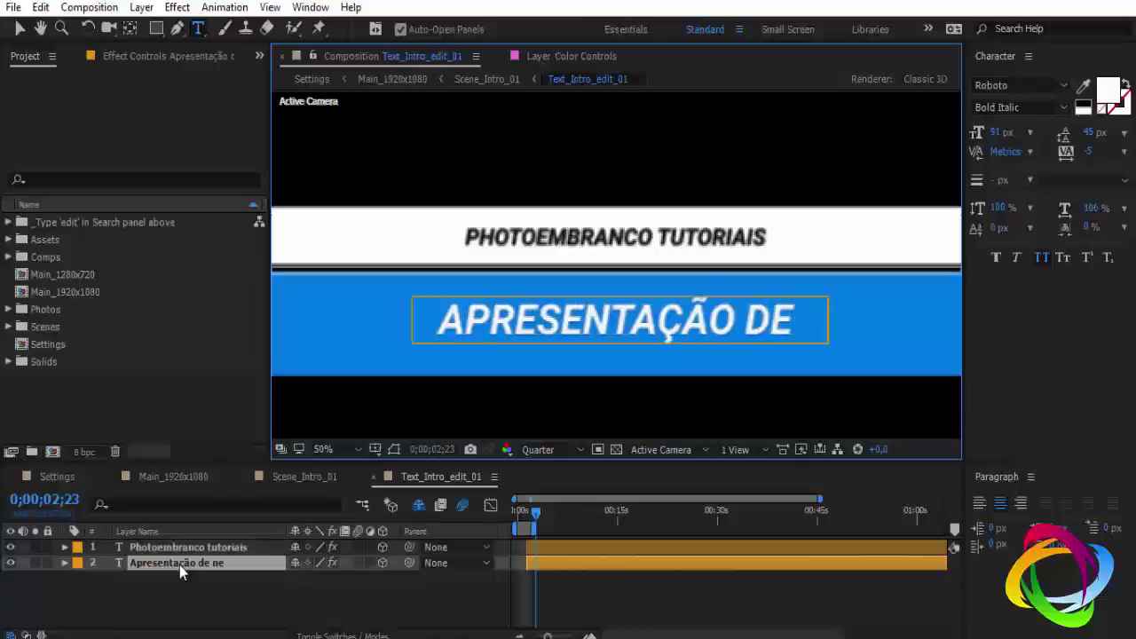
text( negóco)
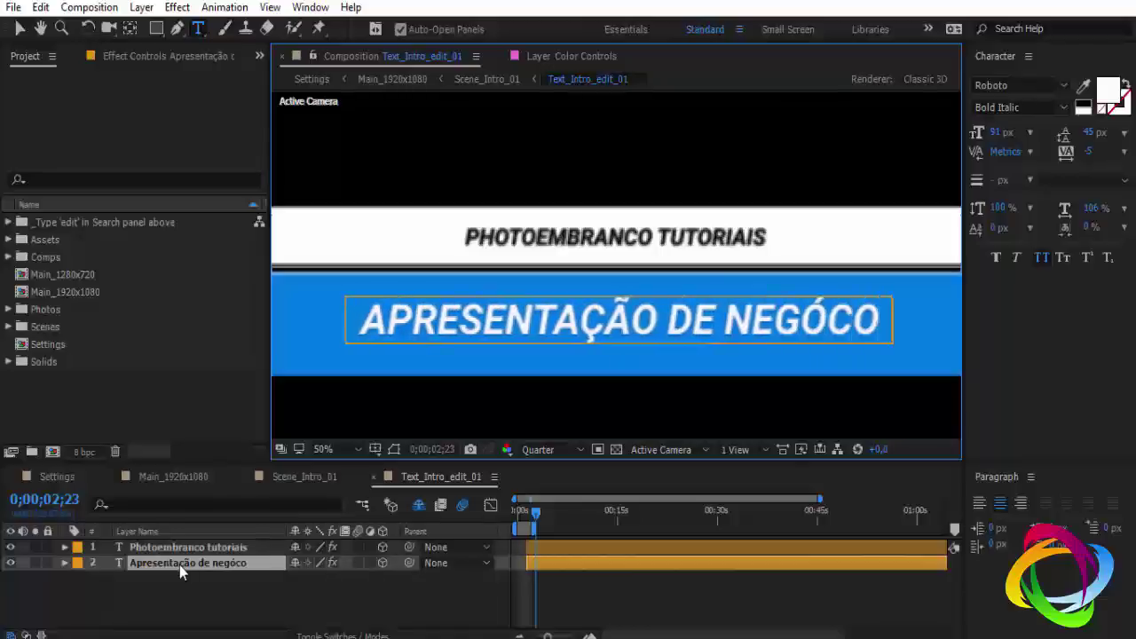
text(os)
key(BackSpace)
key(BackSpace)
key(BackSpace)
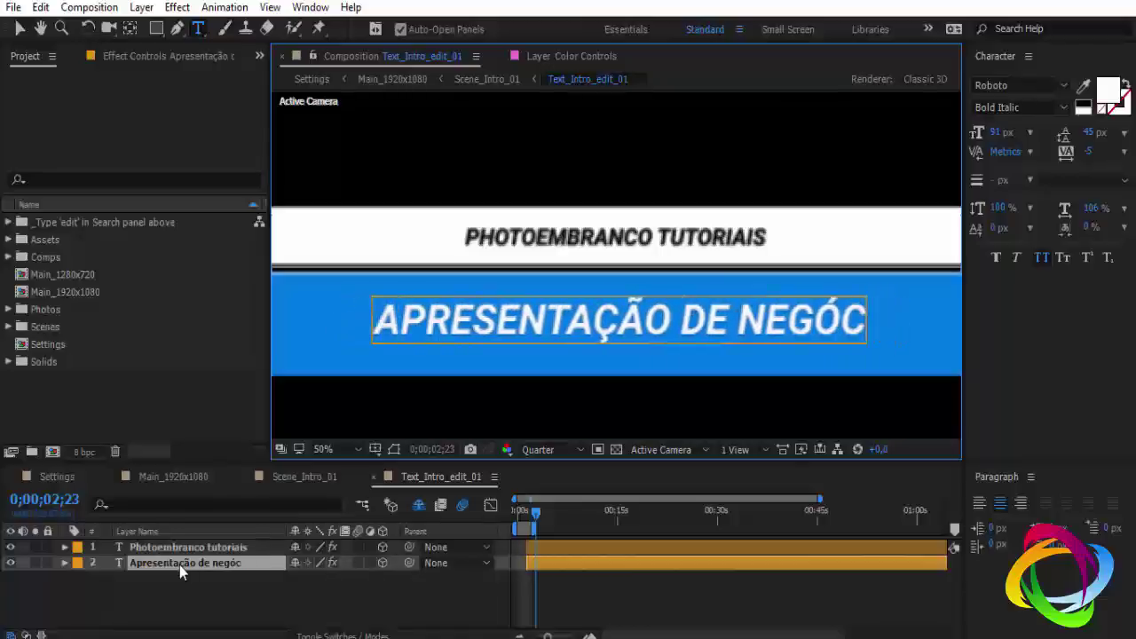
key(BackSpace)
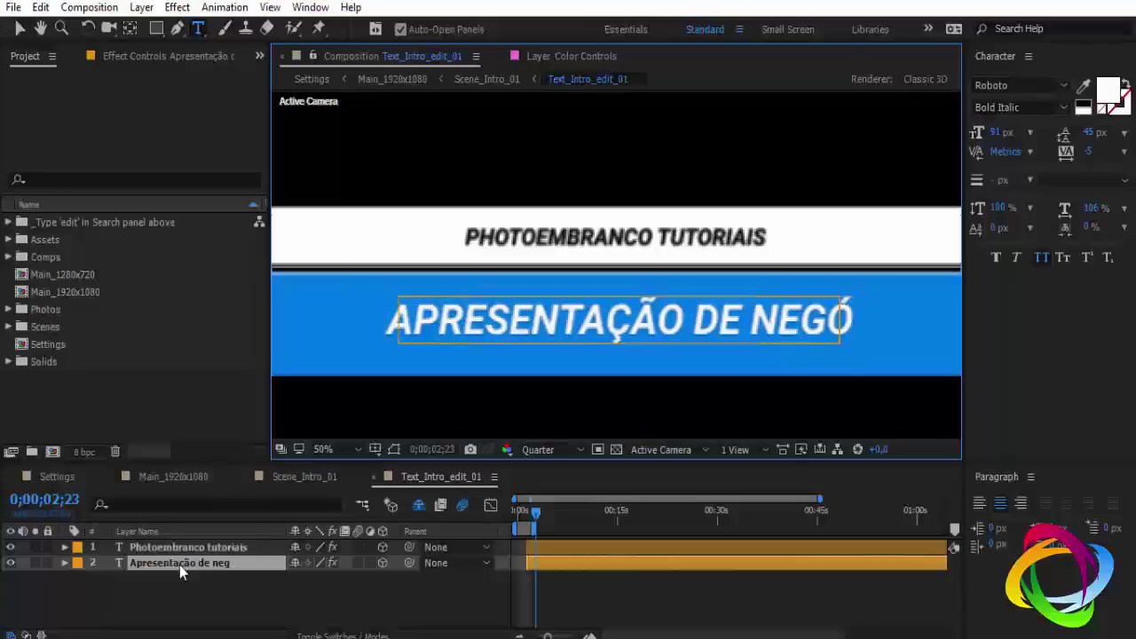
key(BackSpace)
key(BackSpace)
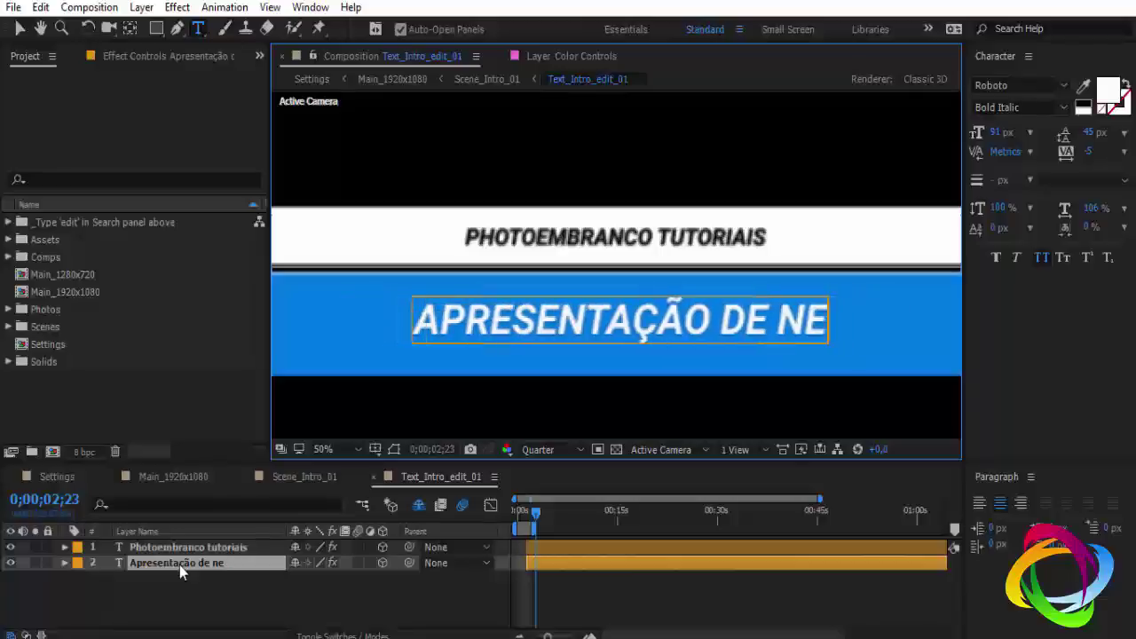
text(g)
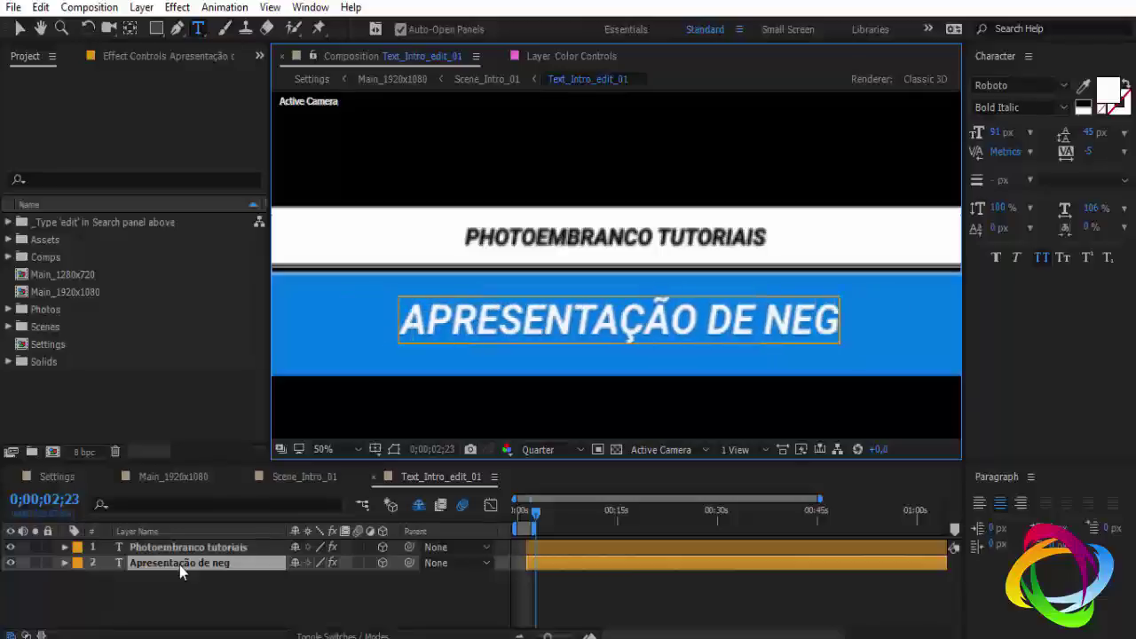
text(ócios)
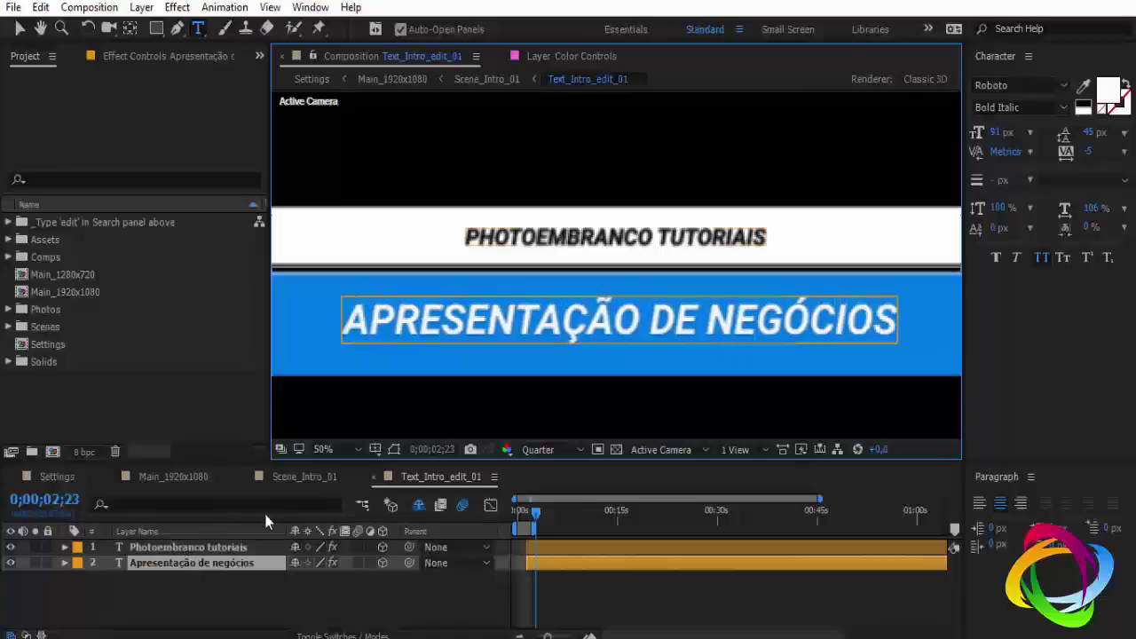
- Close the text composition and open Scene_Intro_02's Text_Intro_edit_02 composition
click(377, 479)
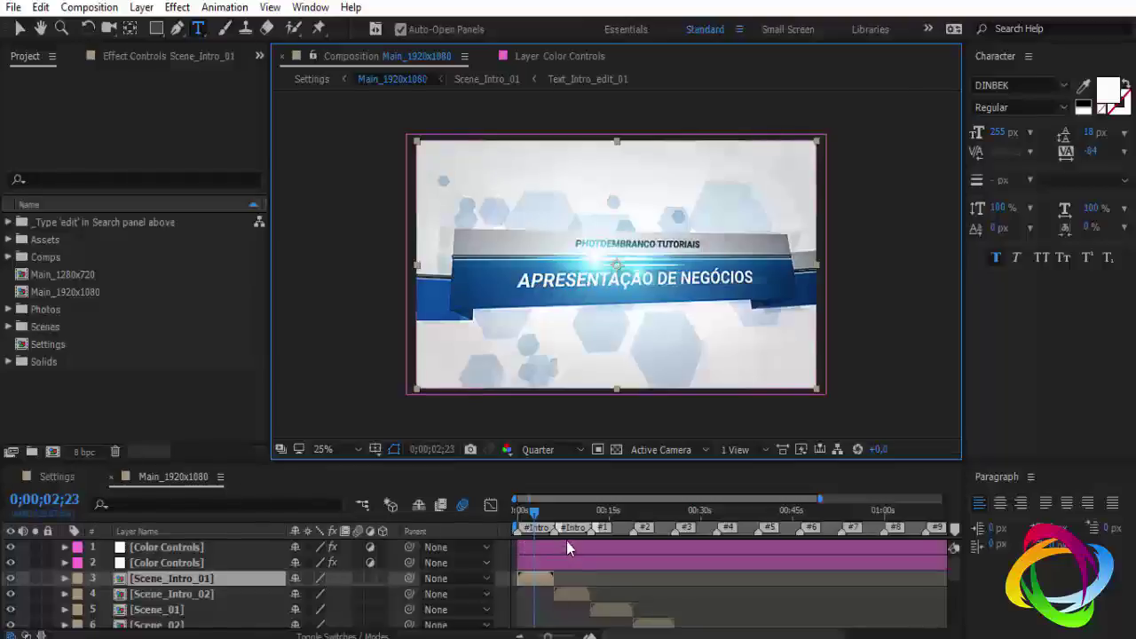
double_click(569, 594)
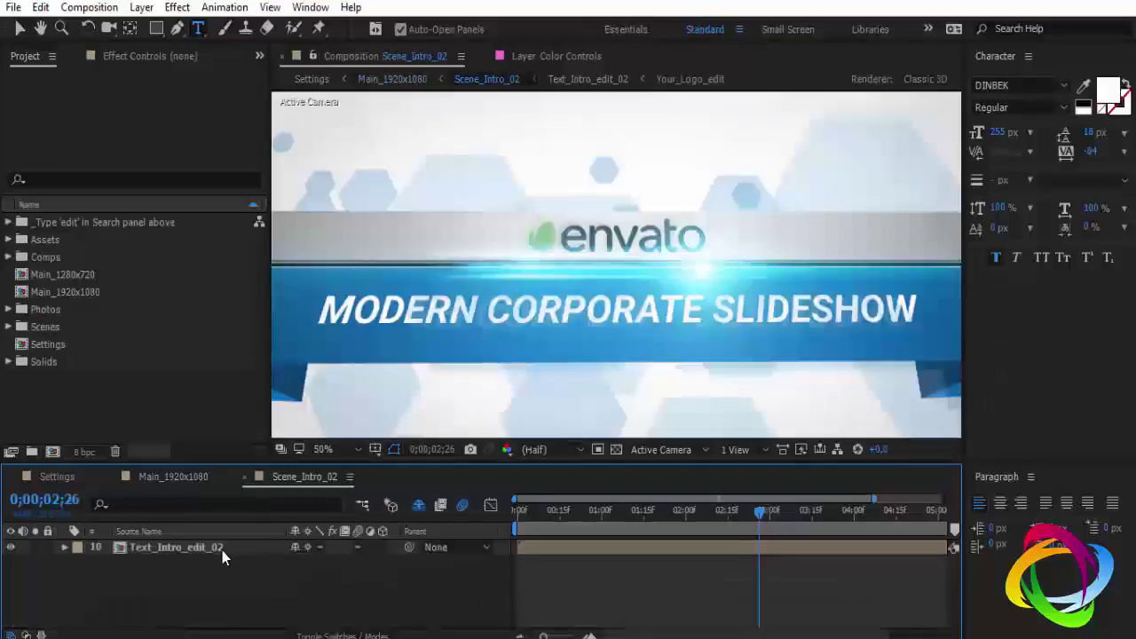
double_click(222, 551)
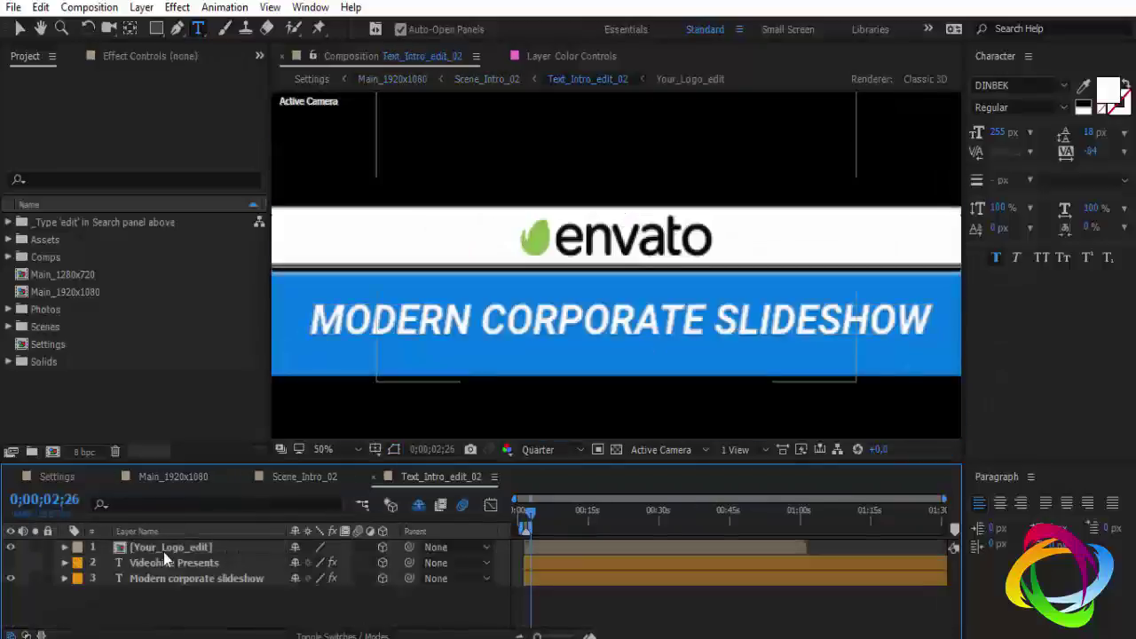
- Open Your_Logo_edit and toggle the logo-envato_new.ai layer's visibility off and back on
double_click(171, 548)
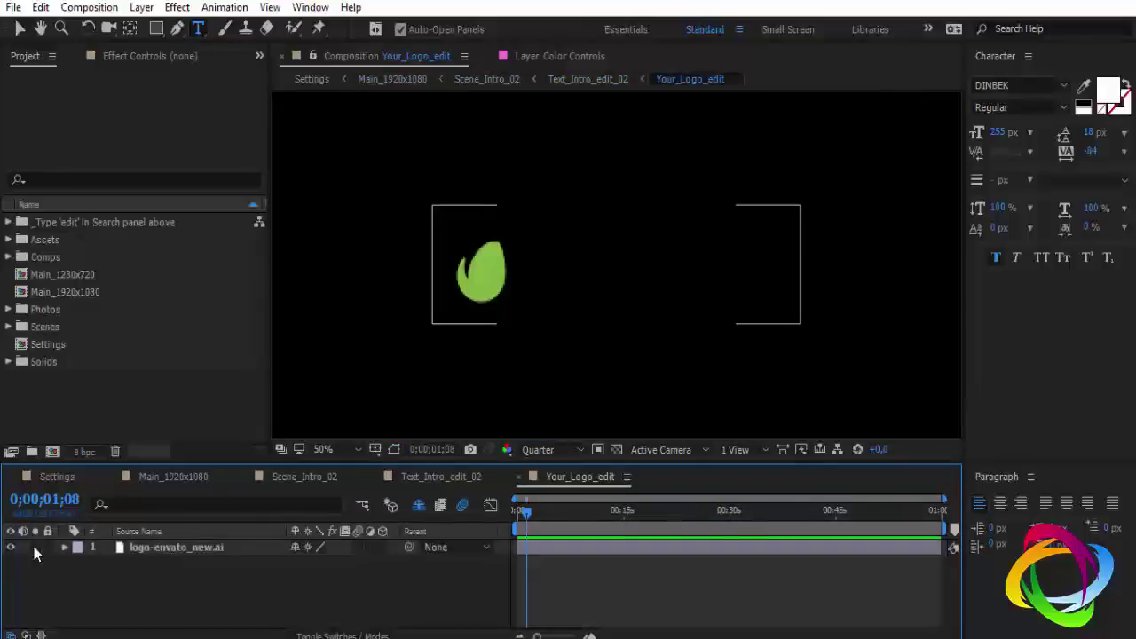
click(10, 547)
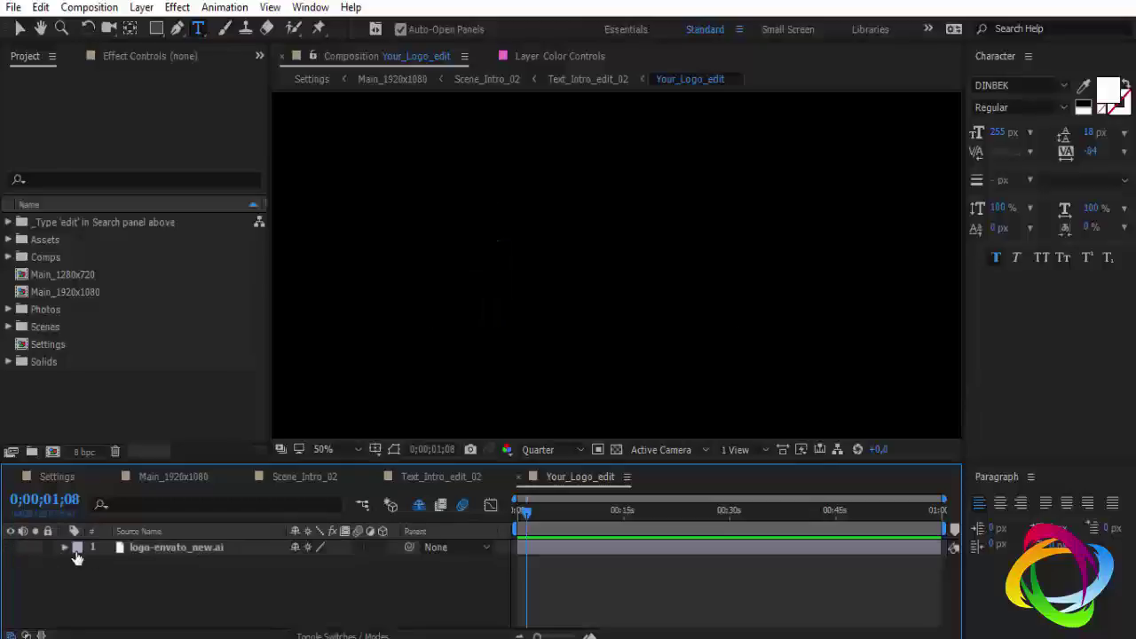
click(10, 548)
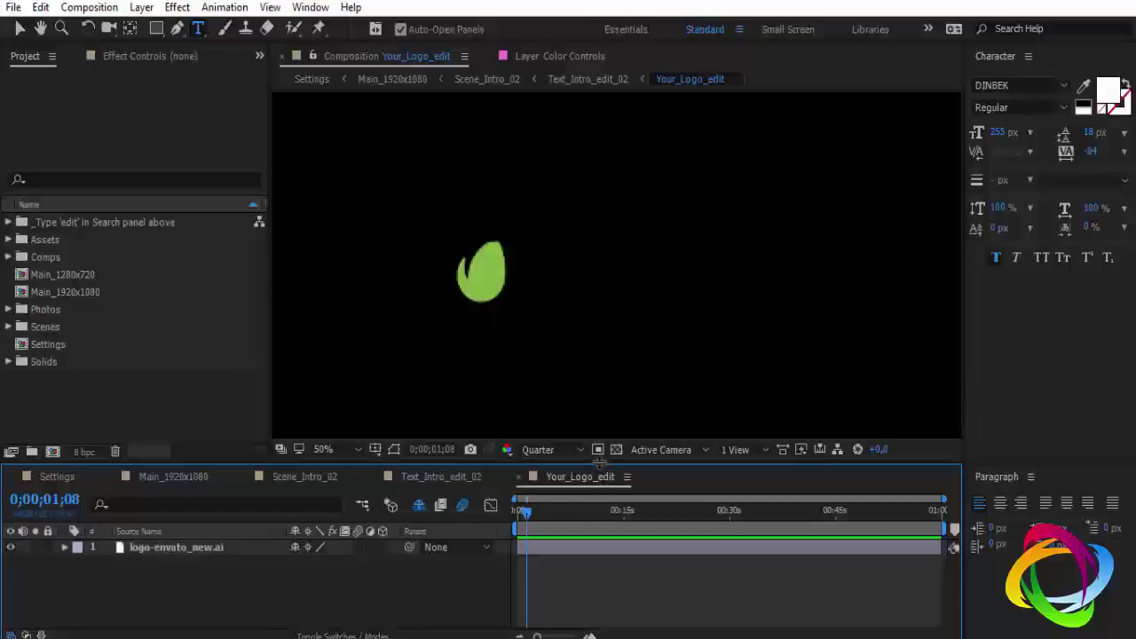
click(616, 450)
click(616, 450)
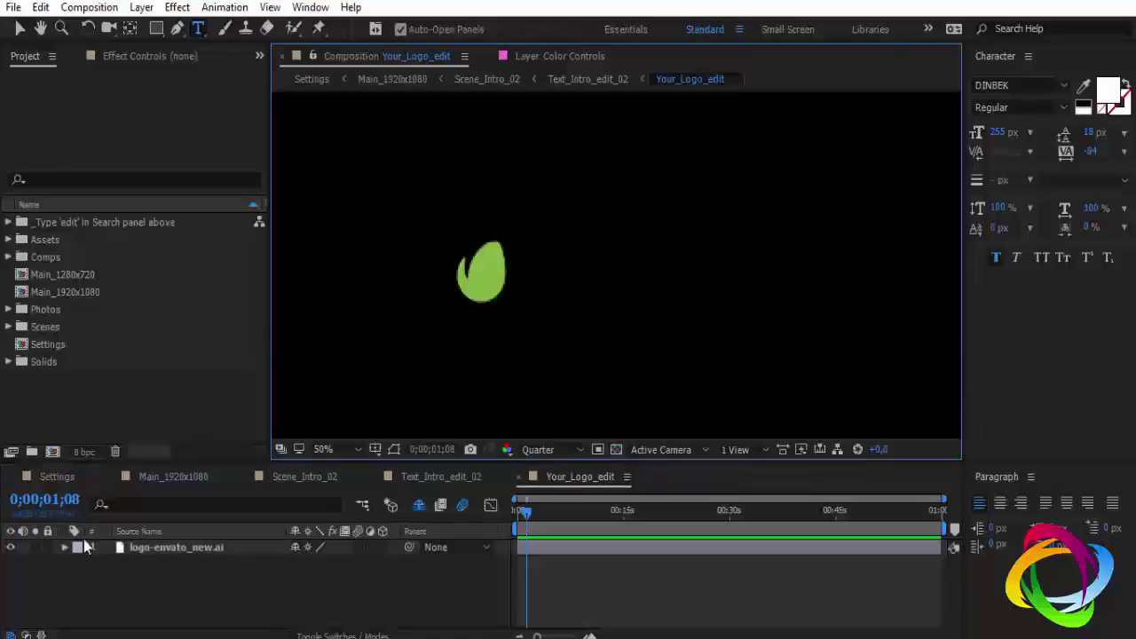
click(11, 548)
click(10, 548)
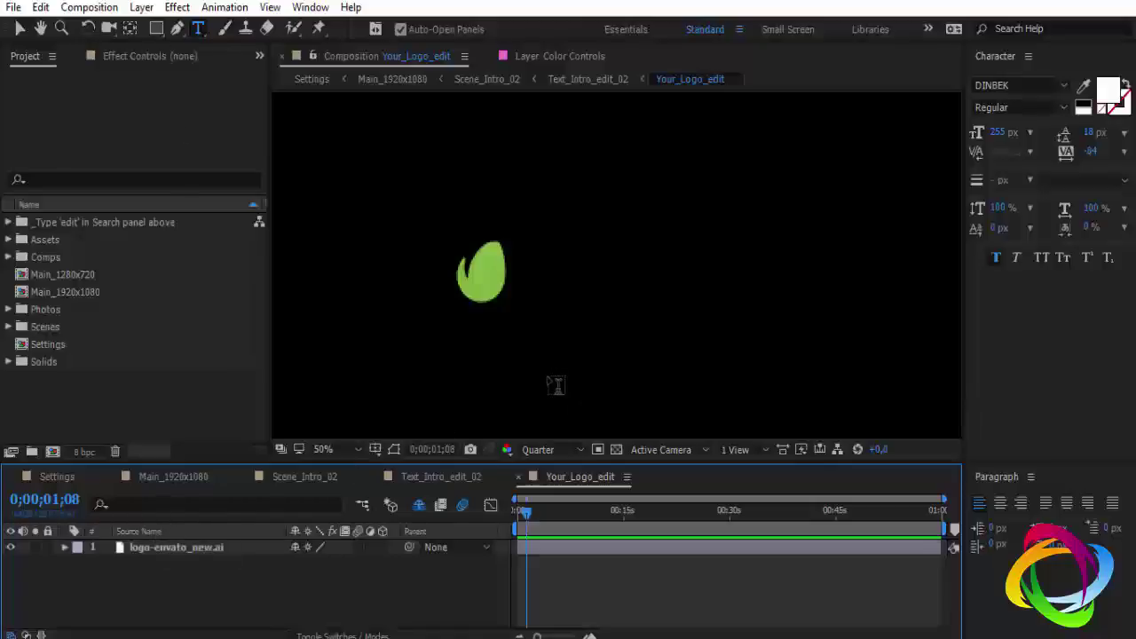
- Close Your_Logo_edit, open the Videohive Presents title composition and hide the envato logo layer
click(520, 478)
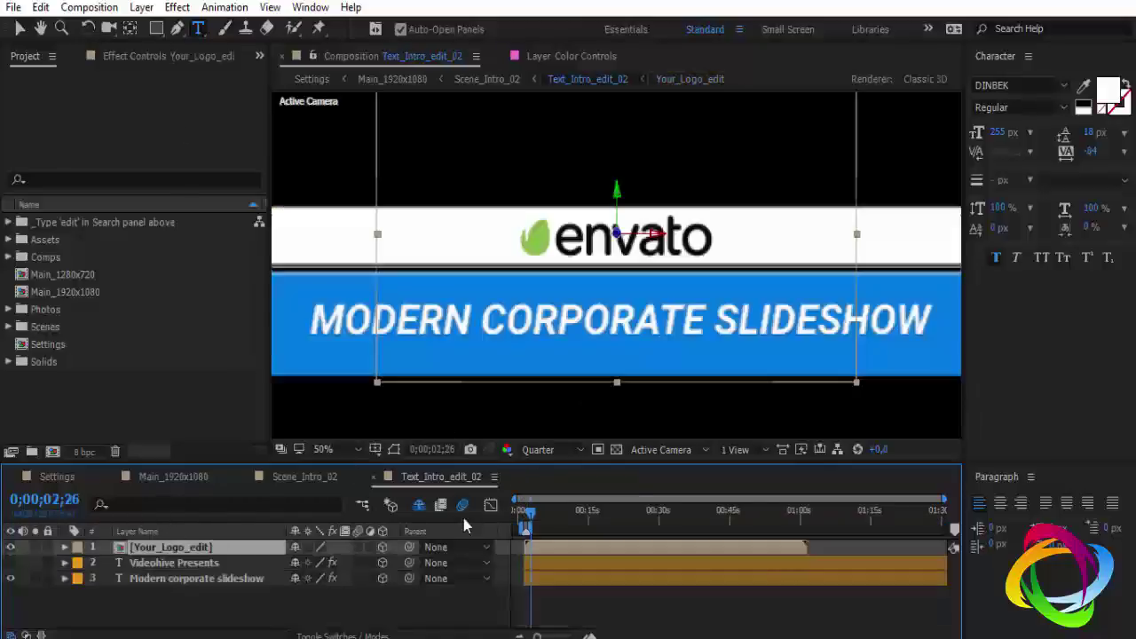
click(184, 565)
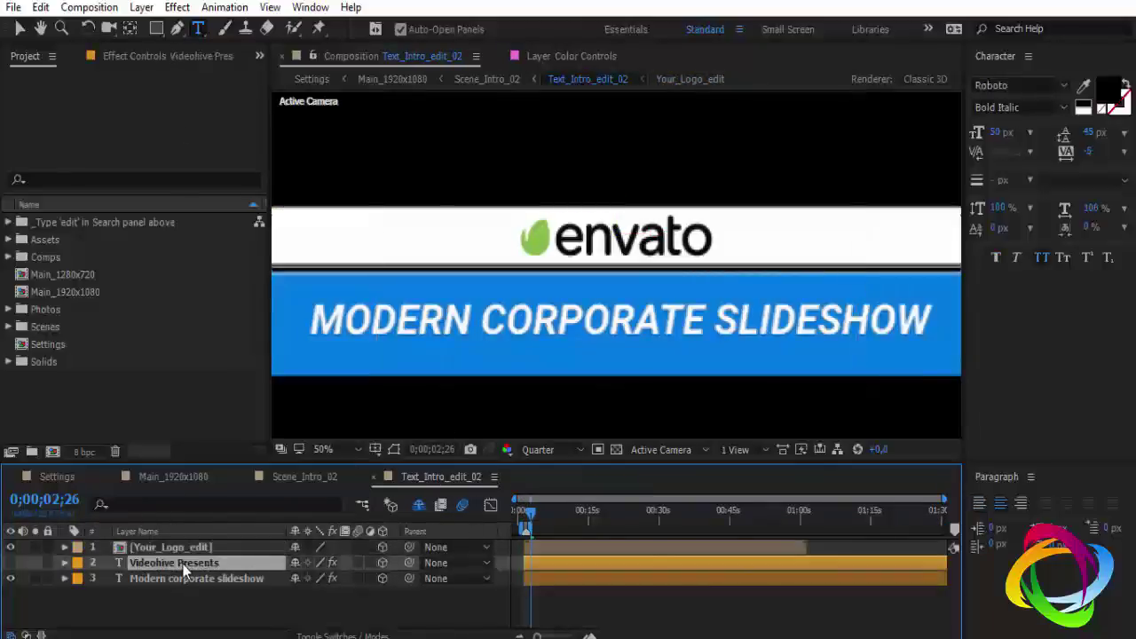
double_click(184, 565)
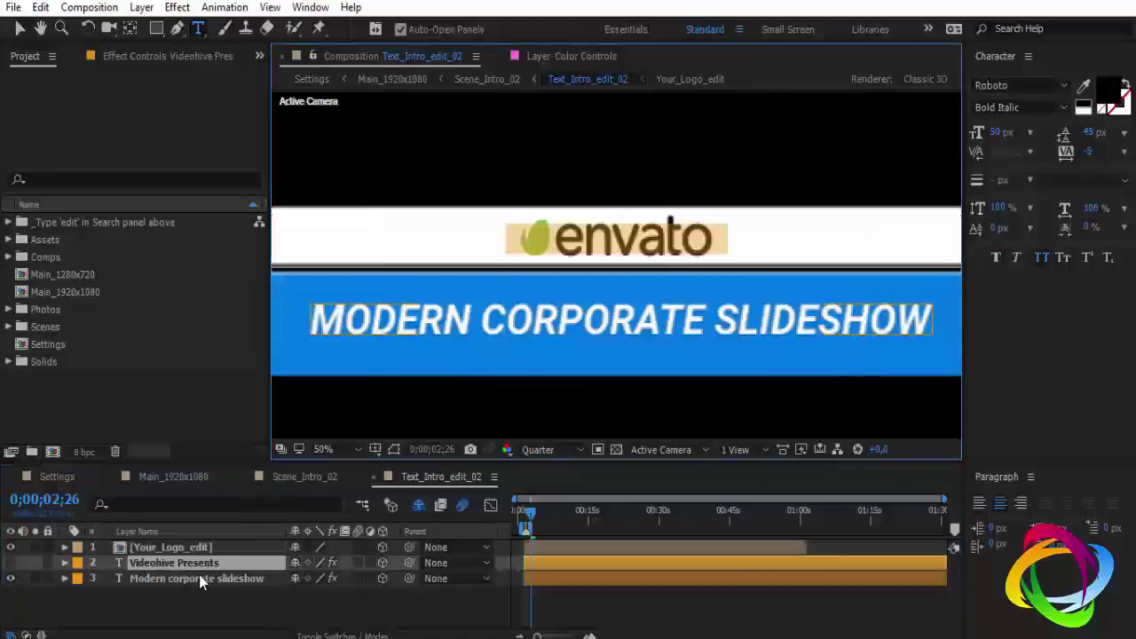
double_click(199, 579)
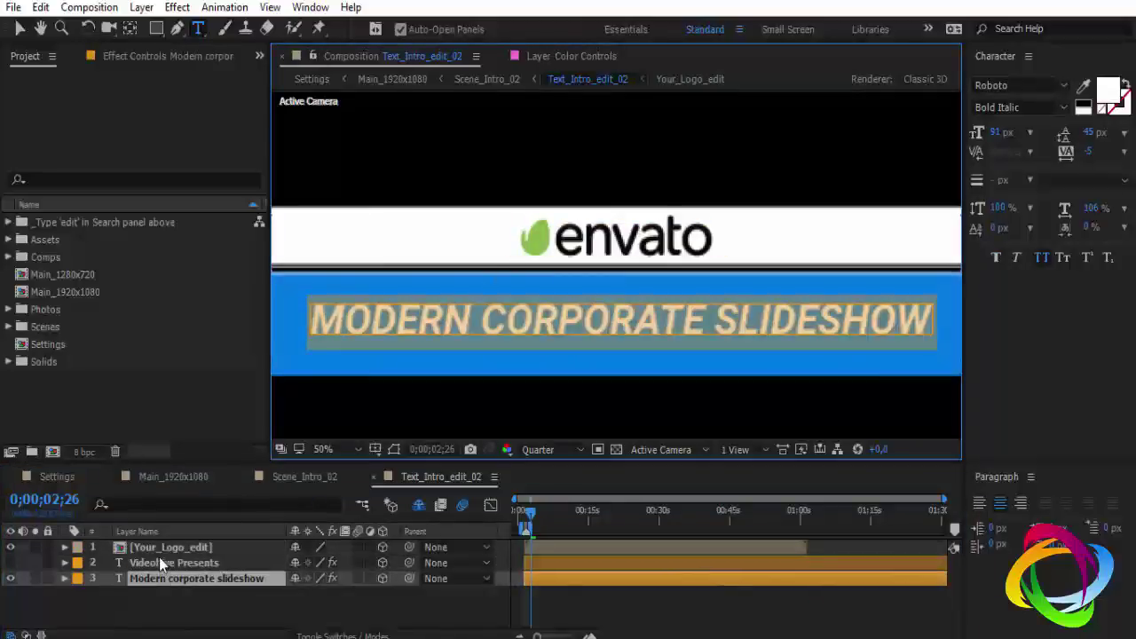
click(160, 562)
click(11, 547)
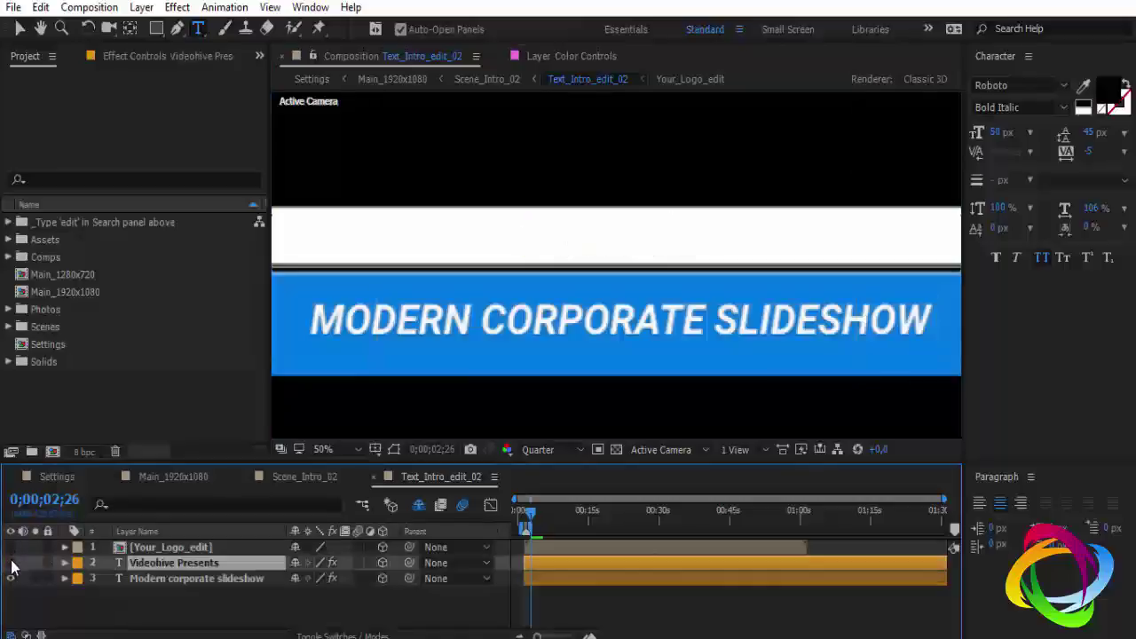
click(11, 562)
- Replace the Videohive Presents top line with HRDIGITAL and close Text_Intro_edit_02
double_click(167, 563)
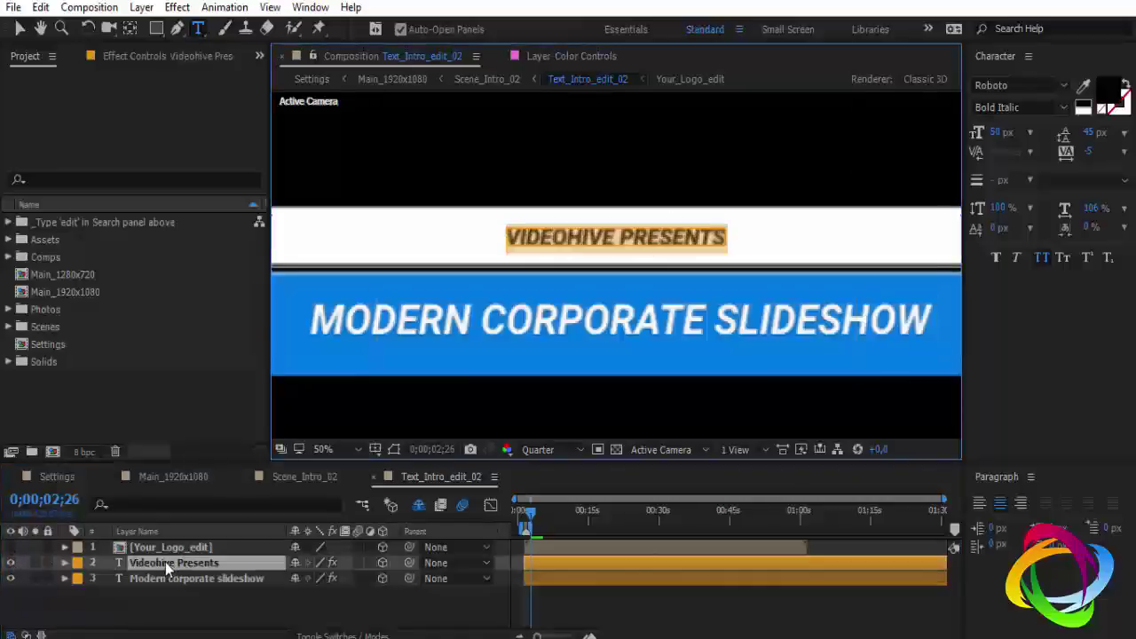
text(H)
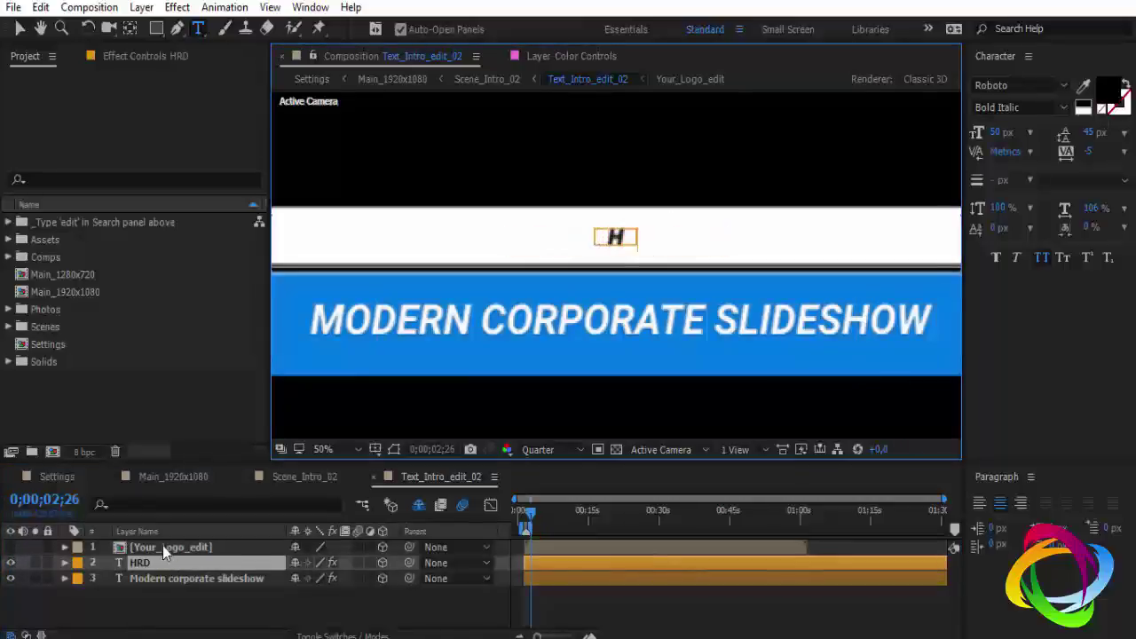
text(RDIGITAL)
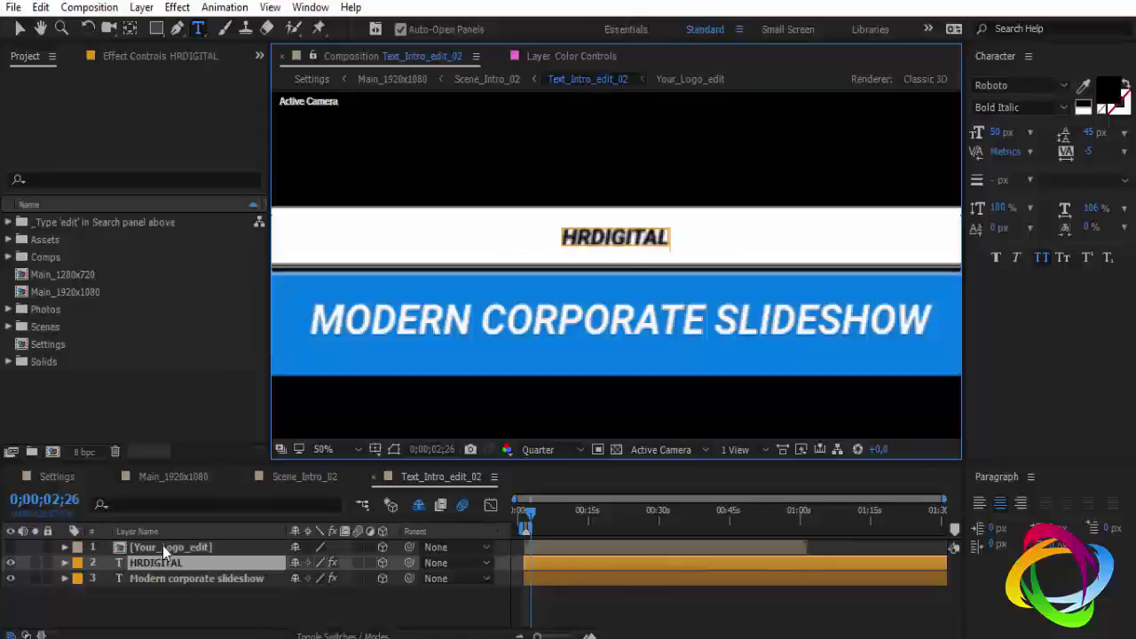
click(372, 477)
- Close Scene_Intro_02, re-enable viewer refreshing, and expand Scenes > _Scene_Intro_01 in the Project panel
click(242, 476)
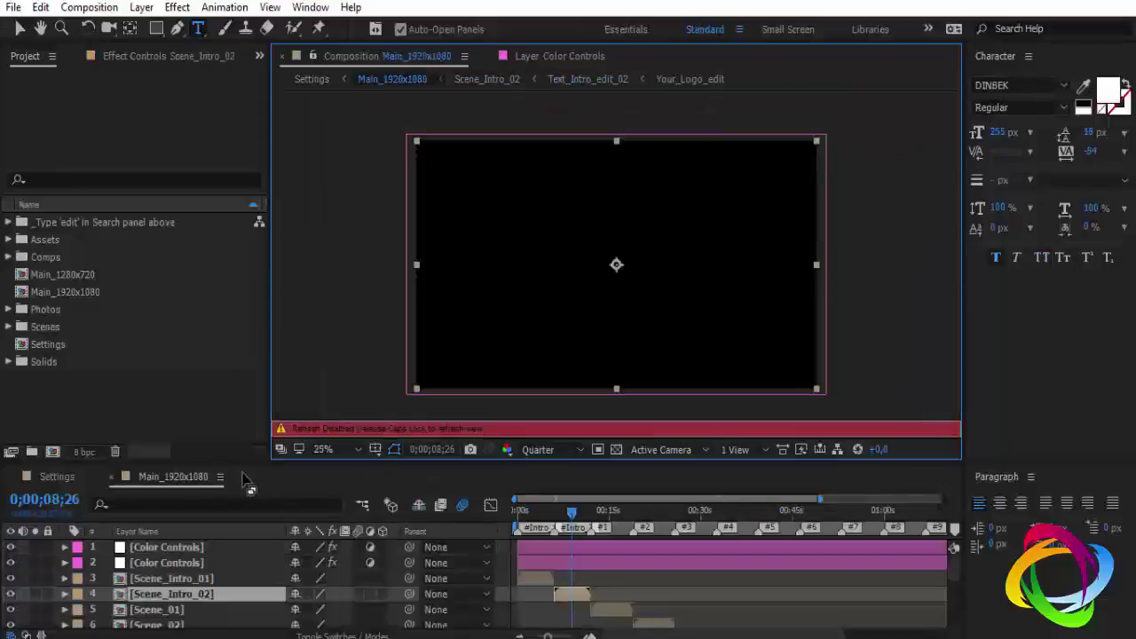
key(Caps_Lock)
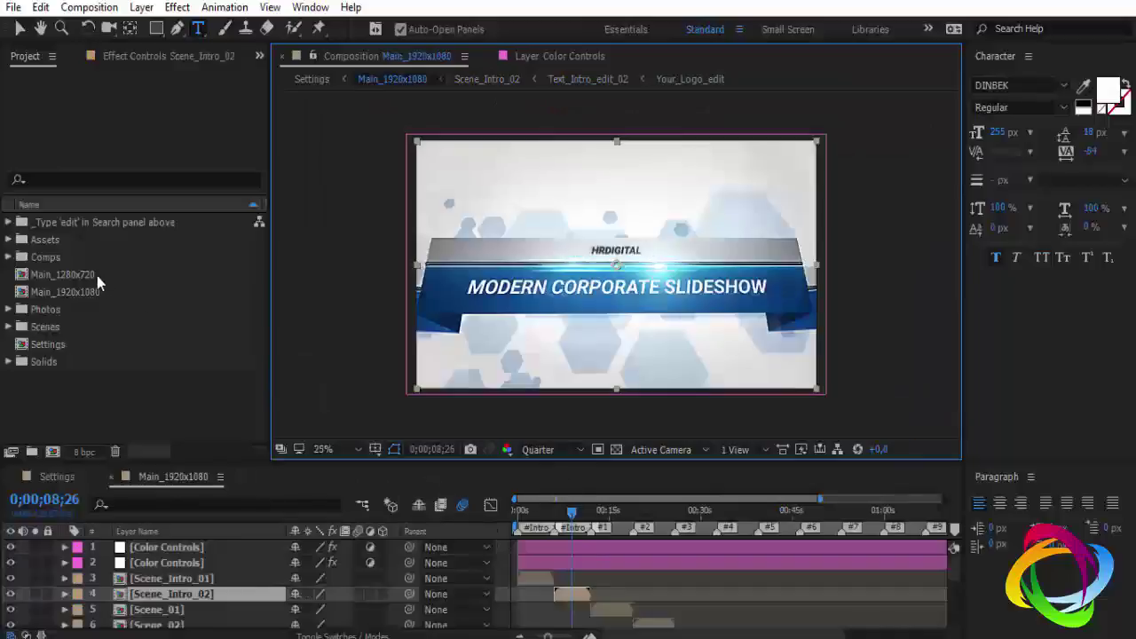
click(9, 328)
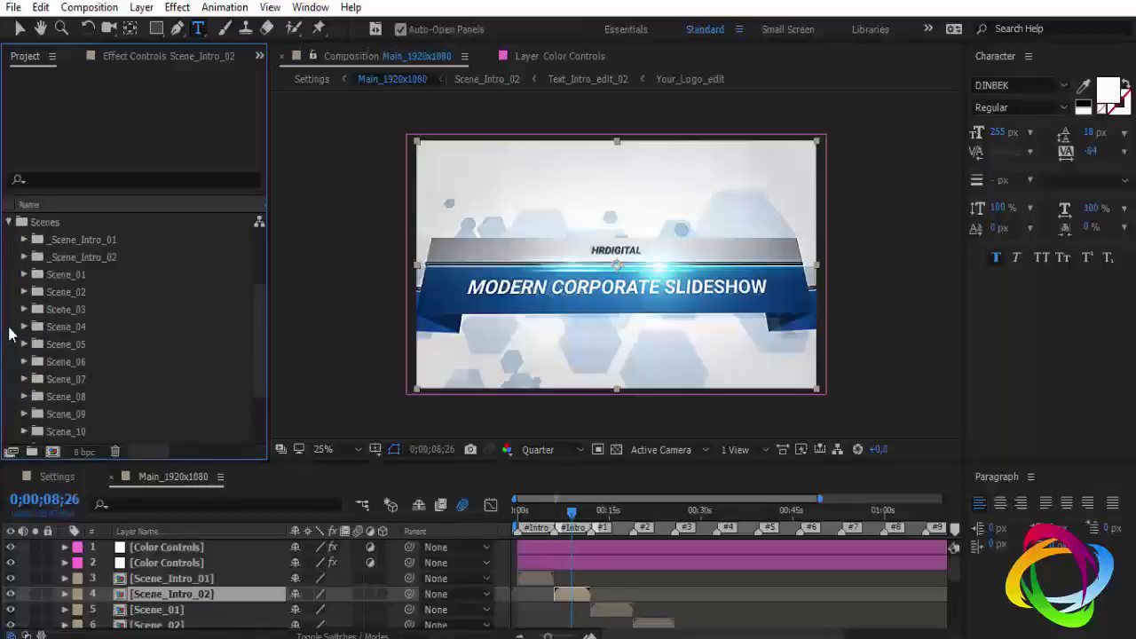
click(64, 243)
click(24, 240)
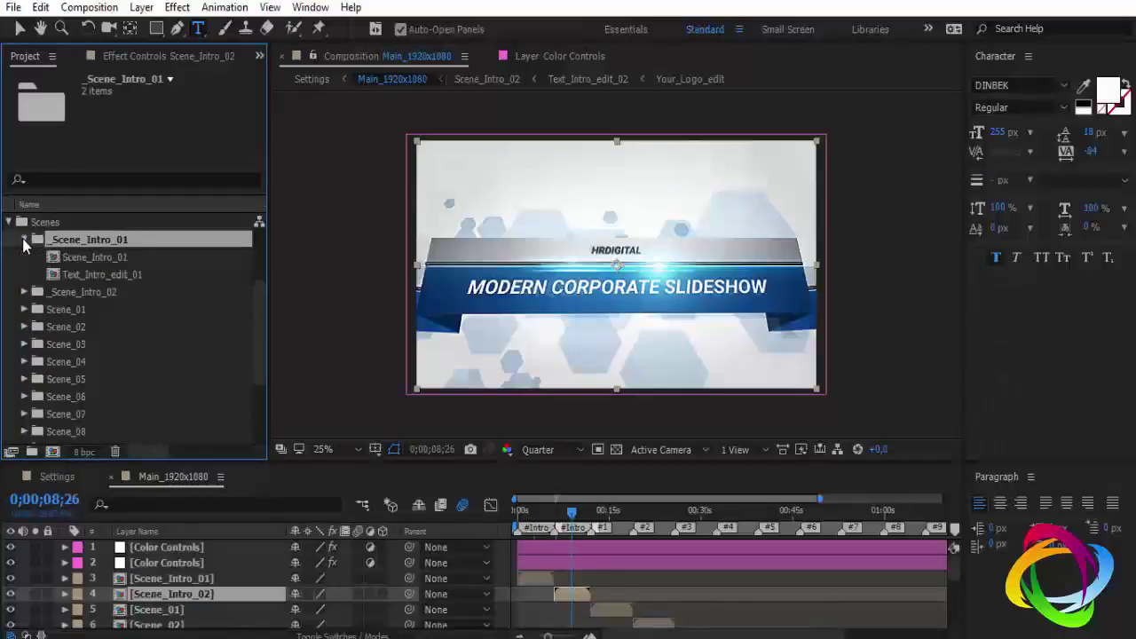
- Check the titles in Text_Intro_edit_01 at 0;00;13;15, then close that composition
double_click(113, 276)
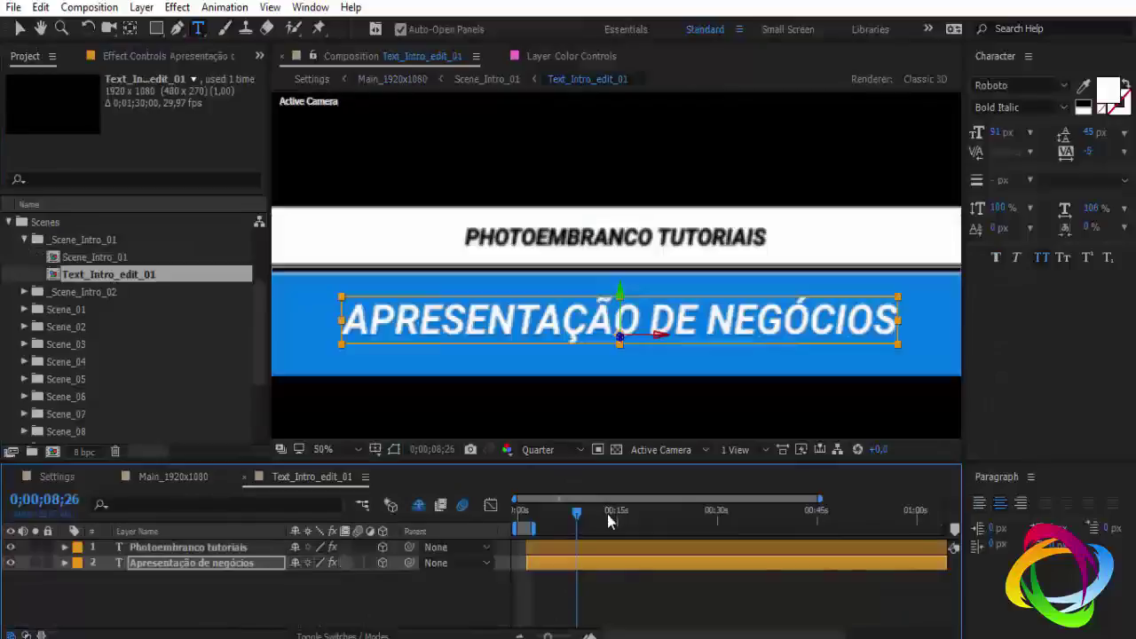
click(609, 521)
scroll(611, 268, down, 2)
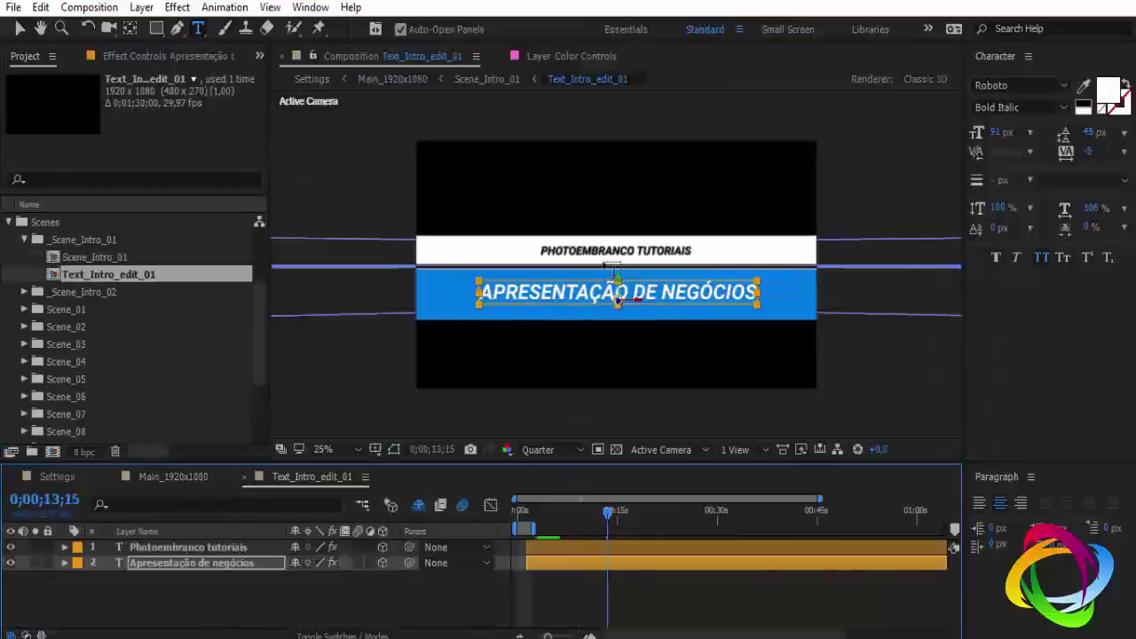
click(244, 476)
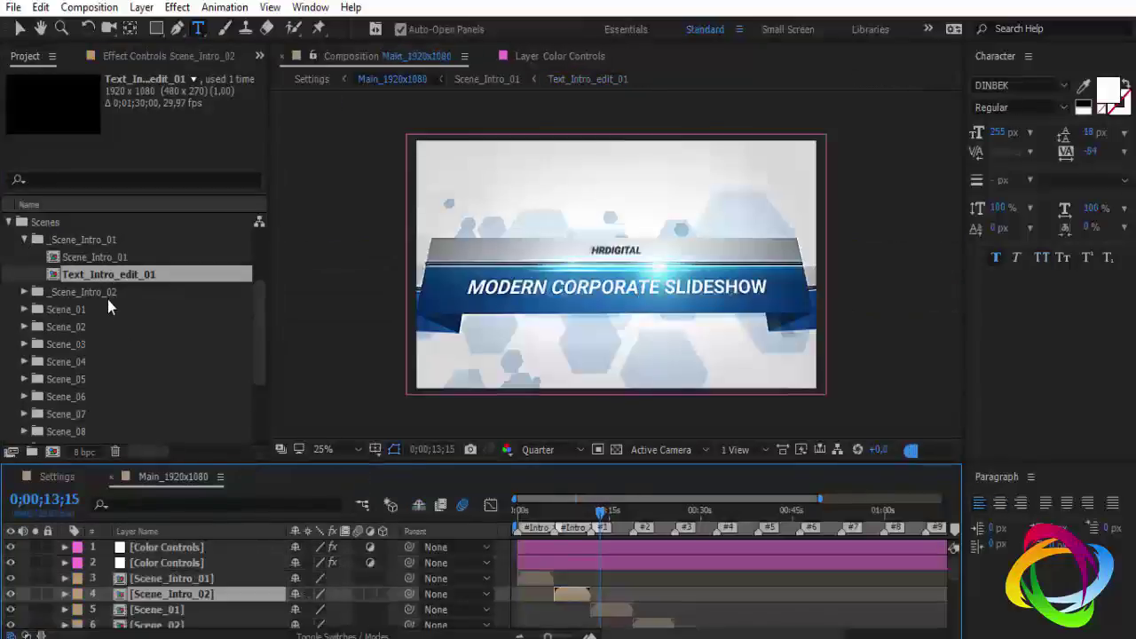
- Collapse _Scene_Intro_01 and expand the Scene_01 folder in the Project panel
click(24, 240)
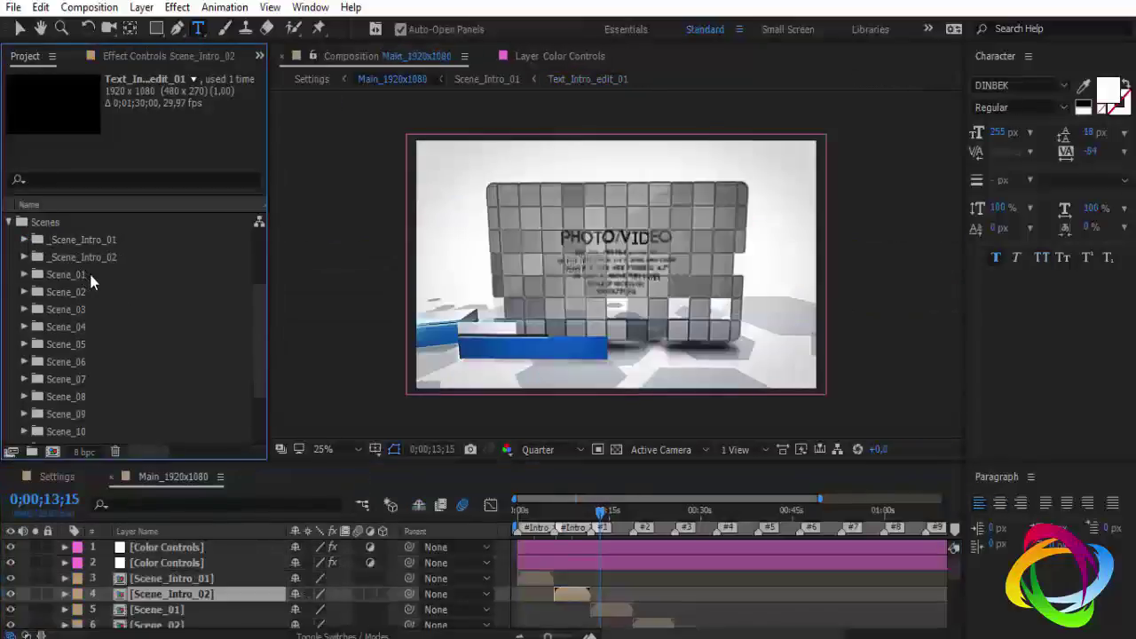
click(25, 274)
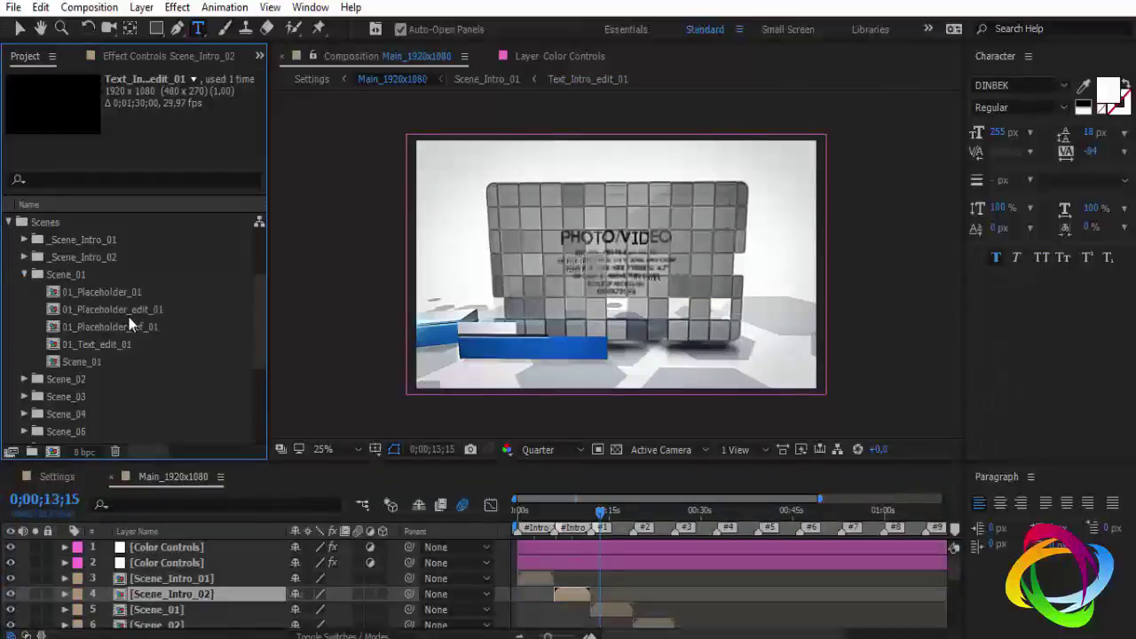
scroll(123, 344, down, 3)
scroll(122, 343, up, 3)
click(25, 275)
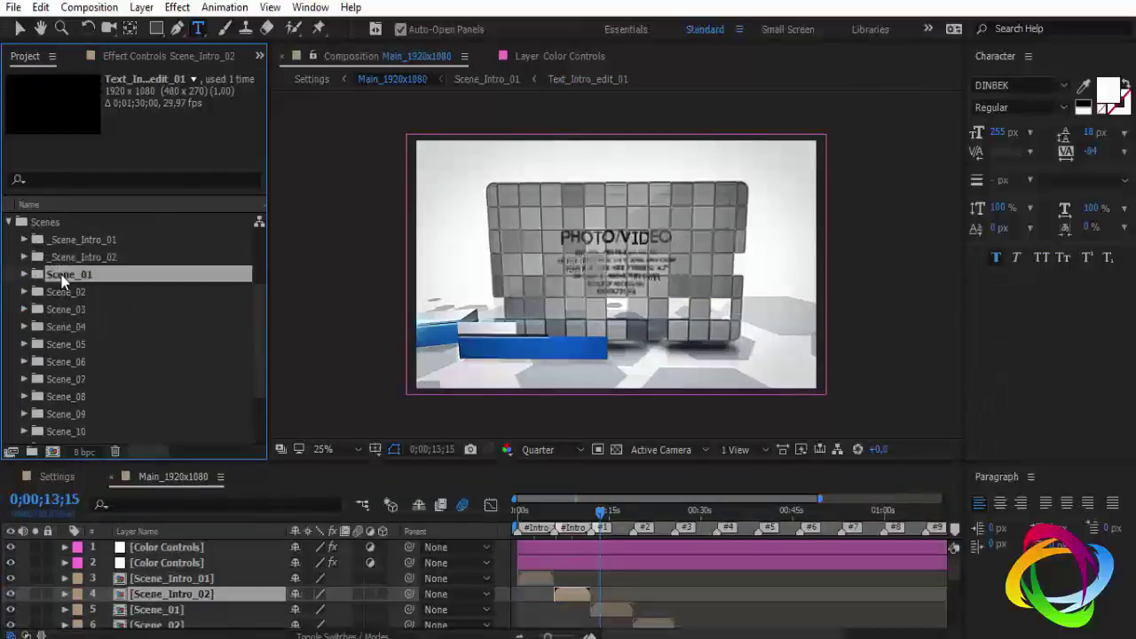
scroll(142, 398, down, 3)
scroll(87, 354, up, 1)
scroll(85, 382, up, 2)
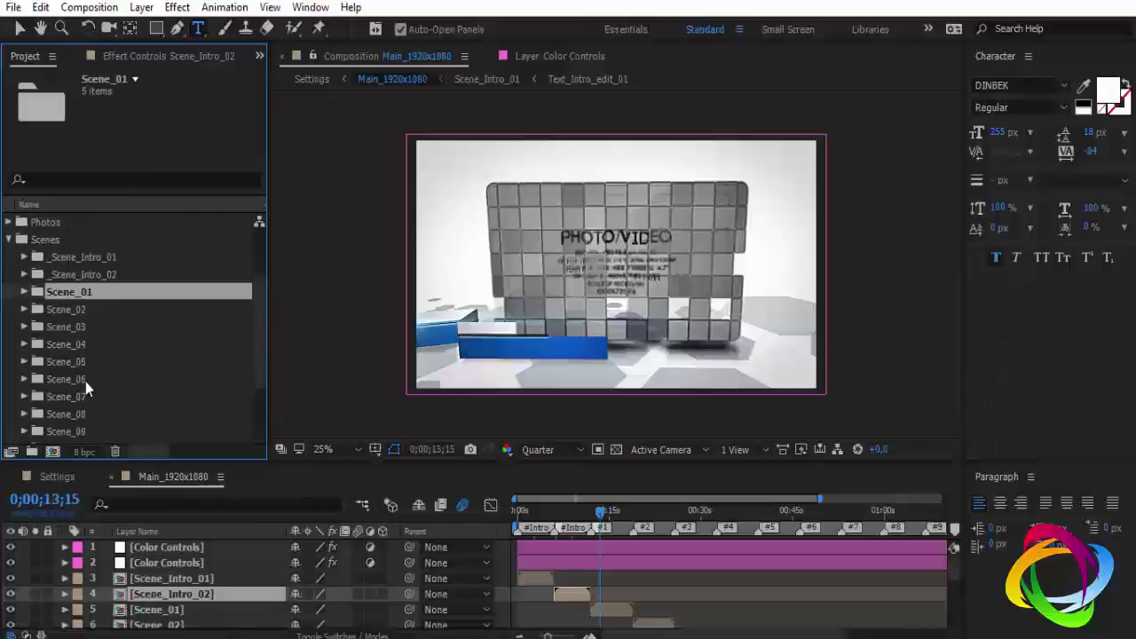
scroll(84, 378, down, 2)
scroll(87, 390, down, 1)
scroll(86, 377, up, 3)
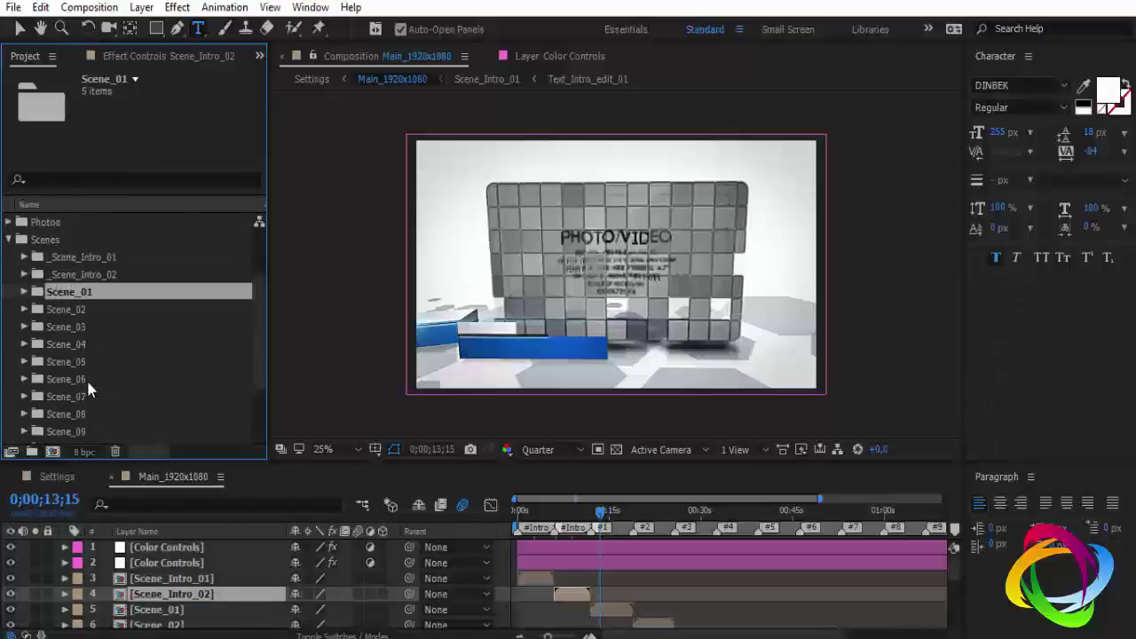
scroll(84, 373, up, 3)
scroll(64, 377, down, 2)
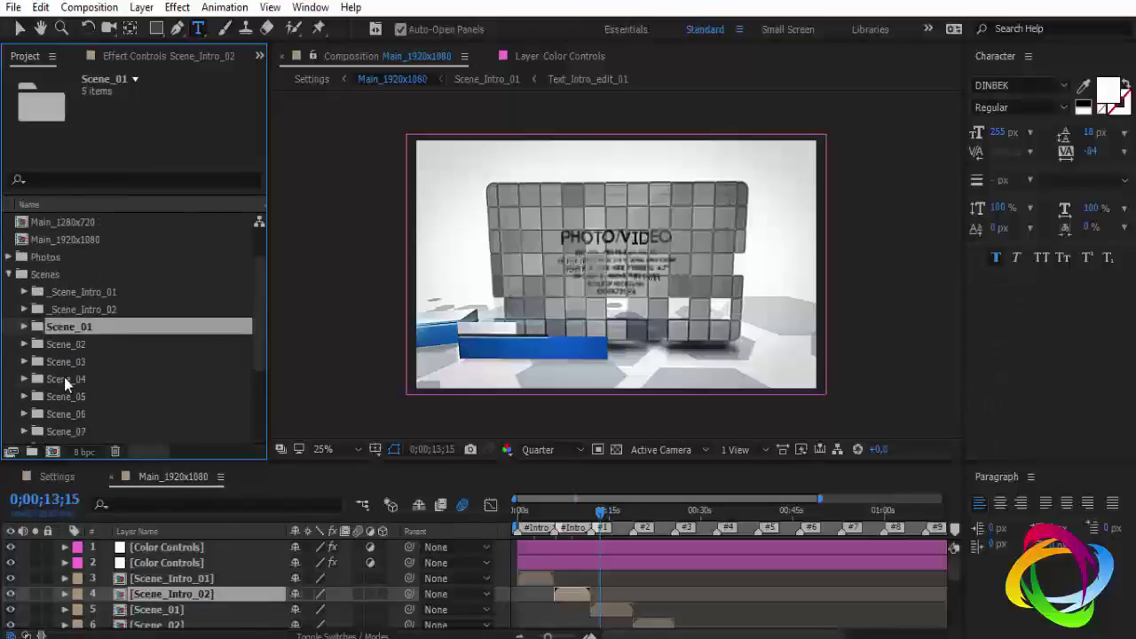
click(25, 327)
- Inspect Scene_01's compositions and layers, jumping to the PHOTO/VIDEO placeholder frame in the main timeline
click(111, 347)
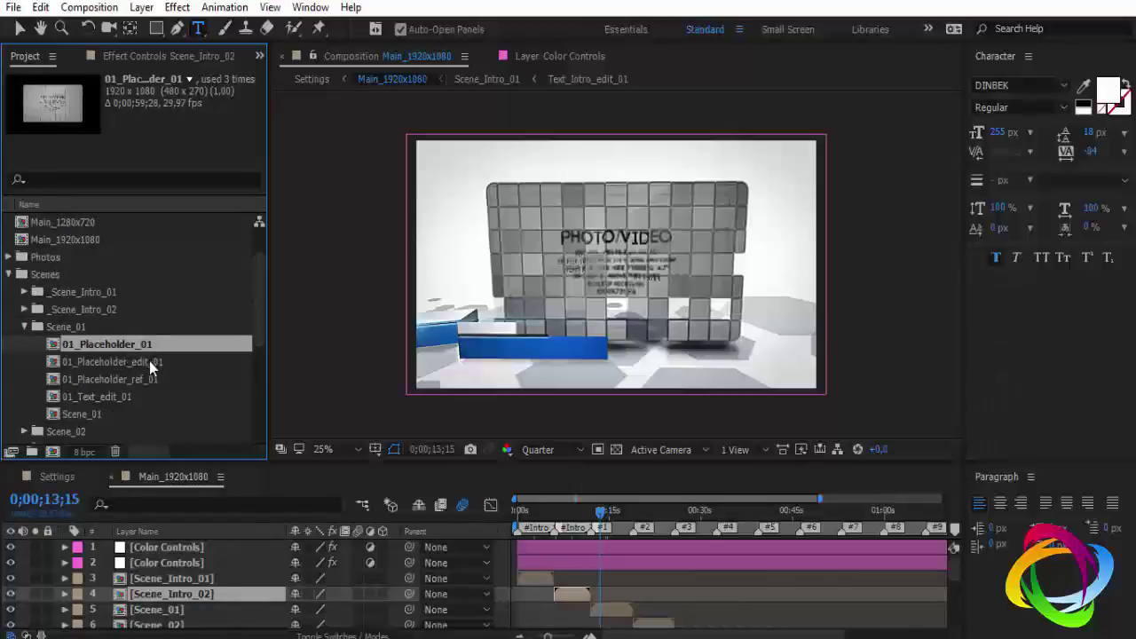
click(148, 364)
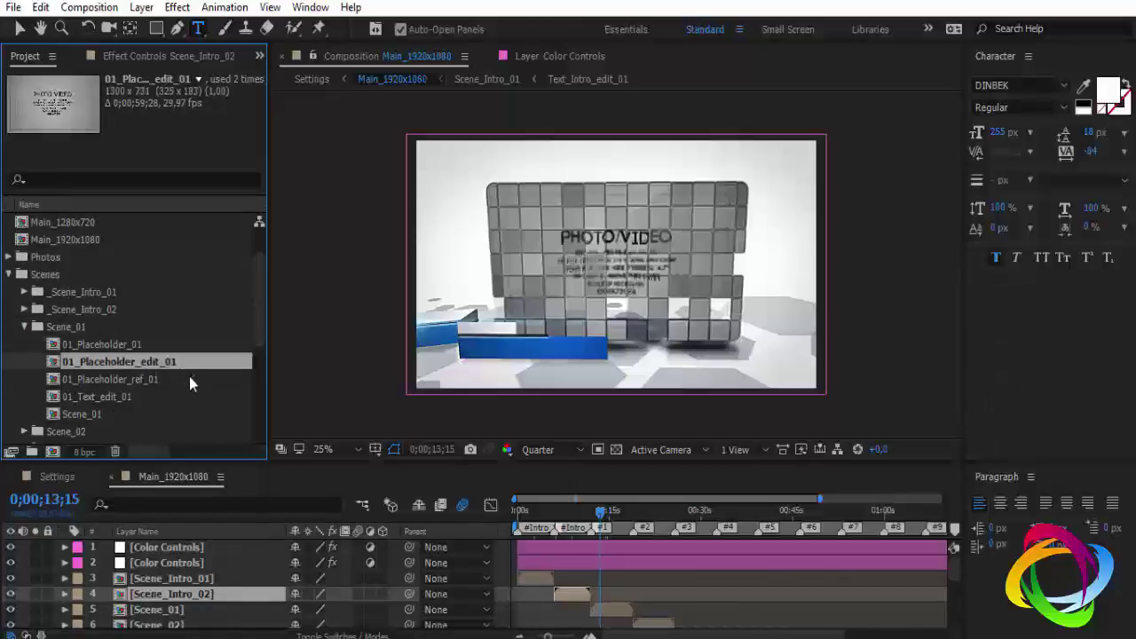
click(111, 395)
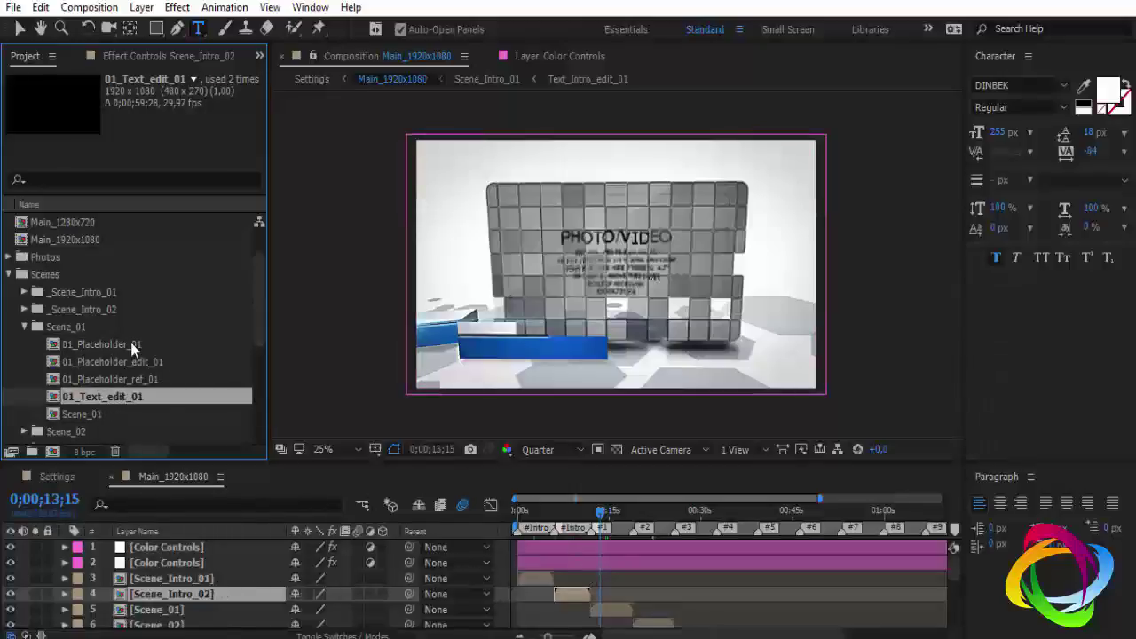
click(197, 578)
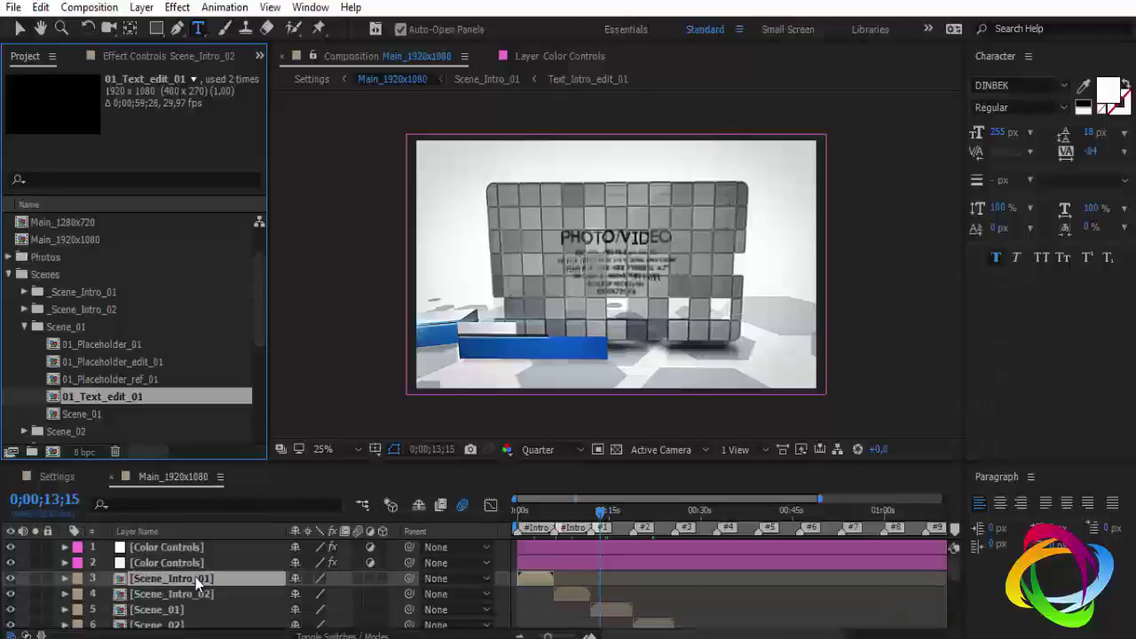
click(571, 515)
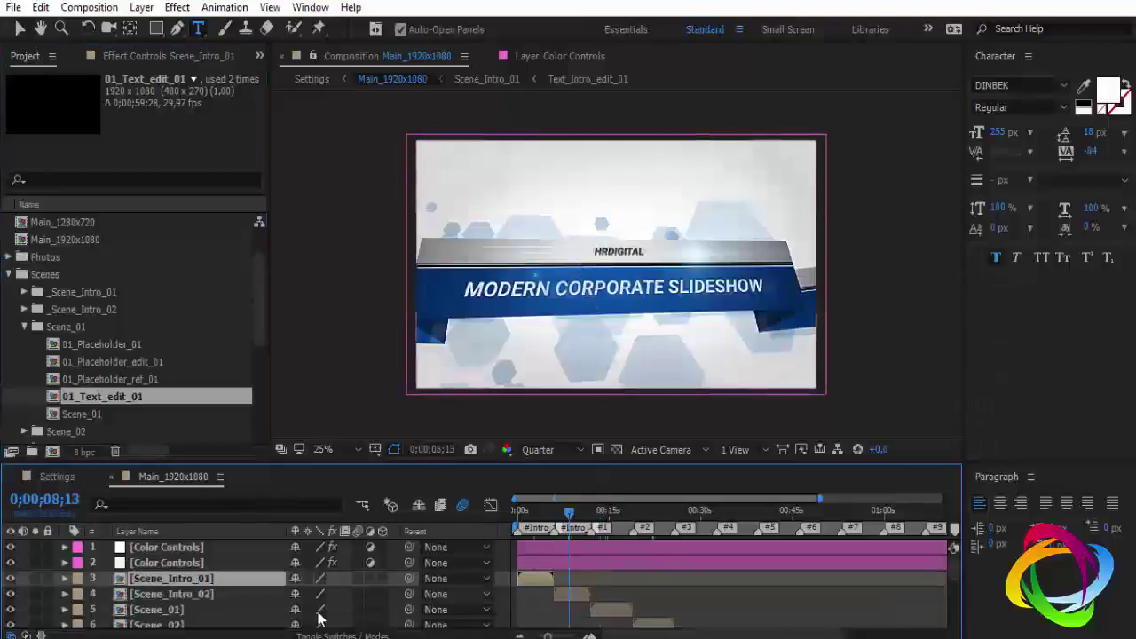
click(177, 611)
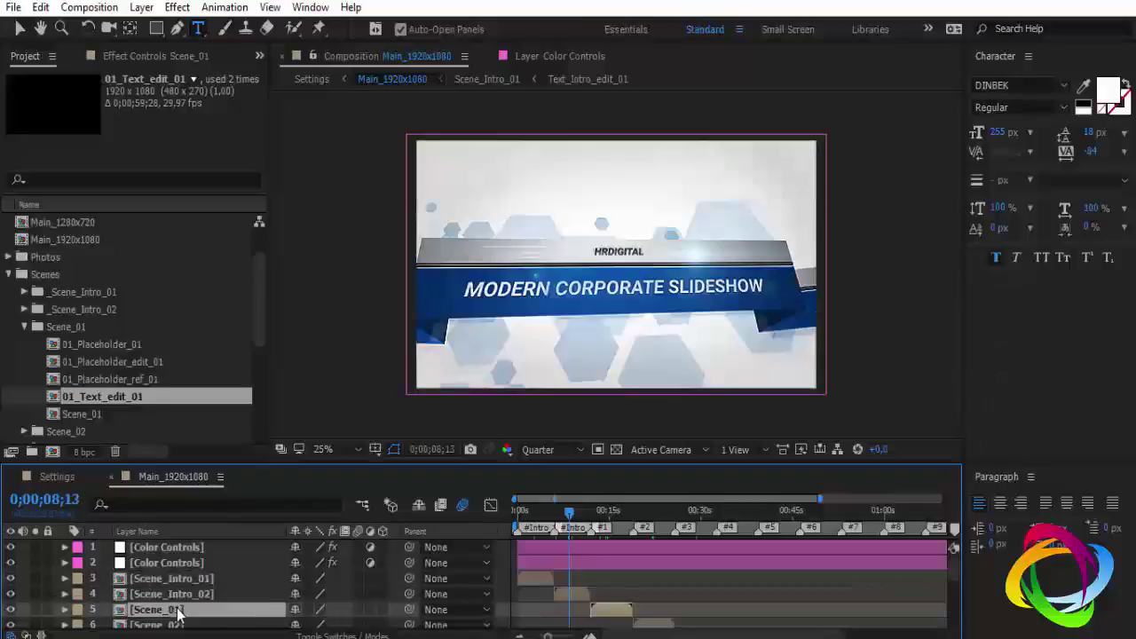
click(614, 529)
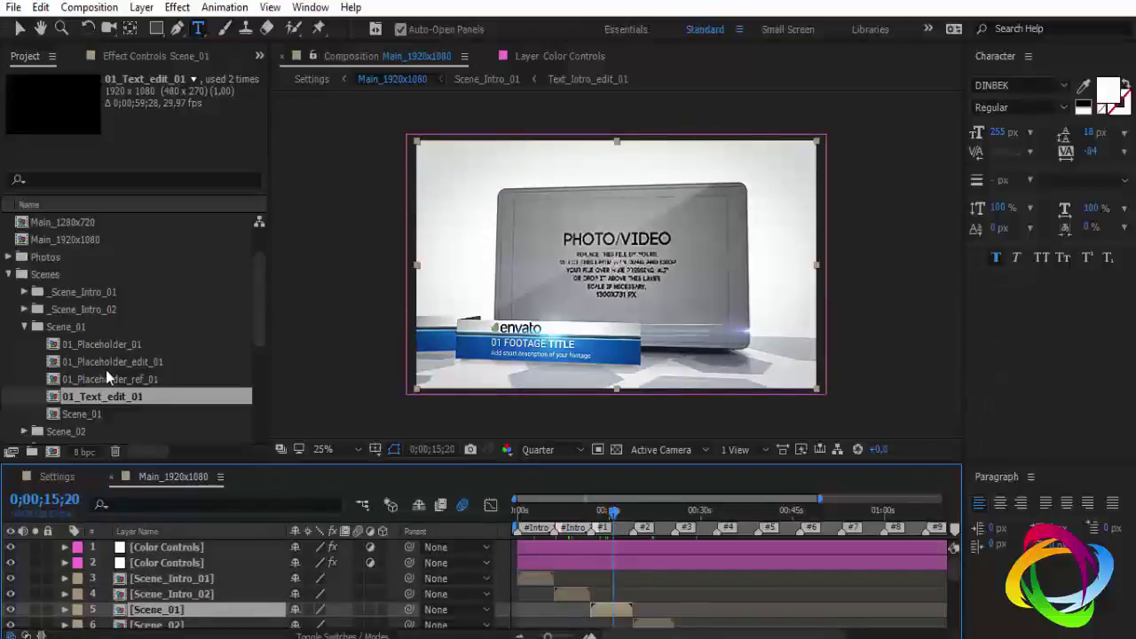
- Open the 01_Placeholder_edit_01 composition from the Scene_01 folder
click(120, 346)
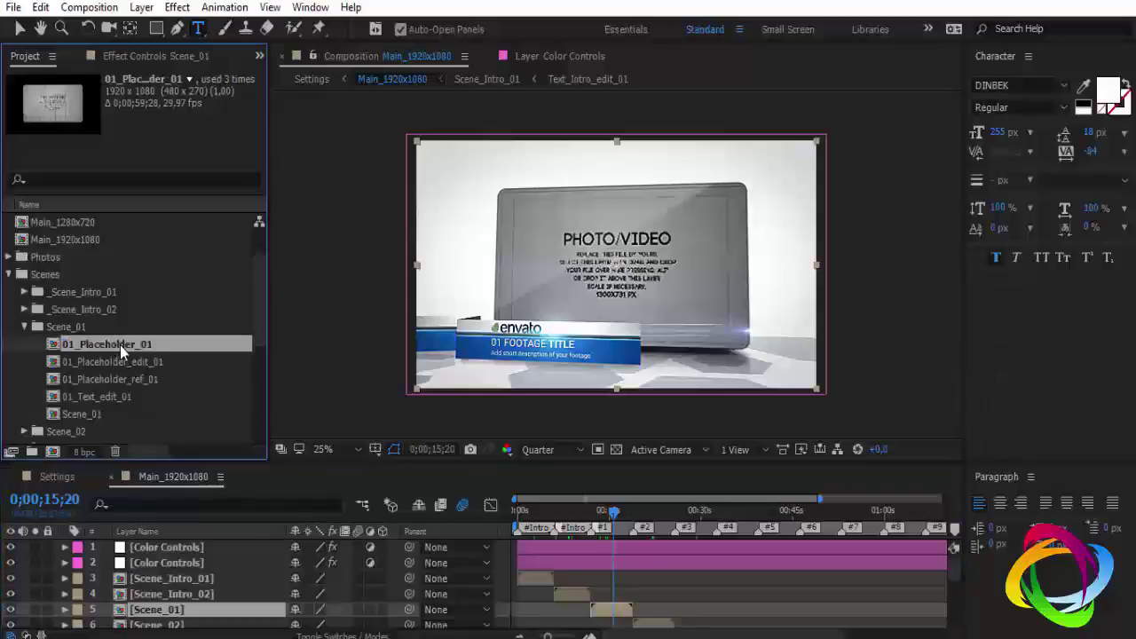
click(125, 360)
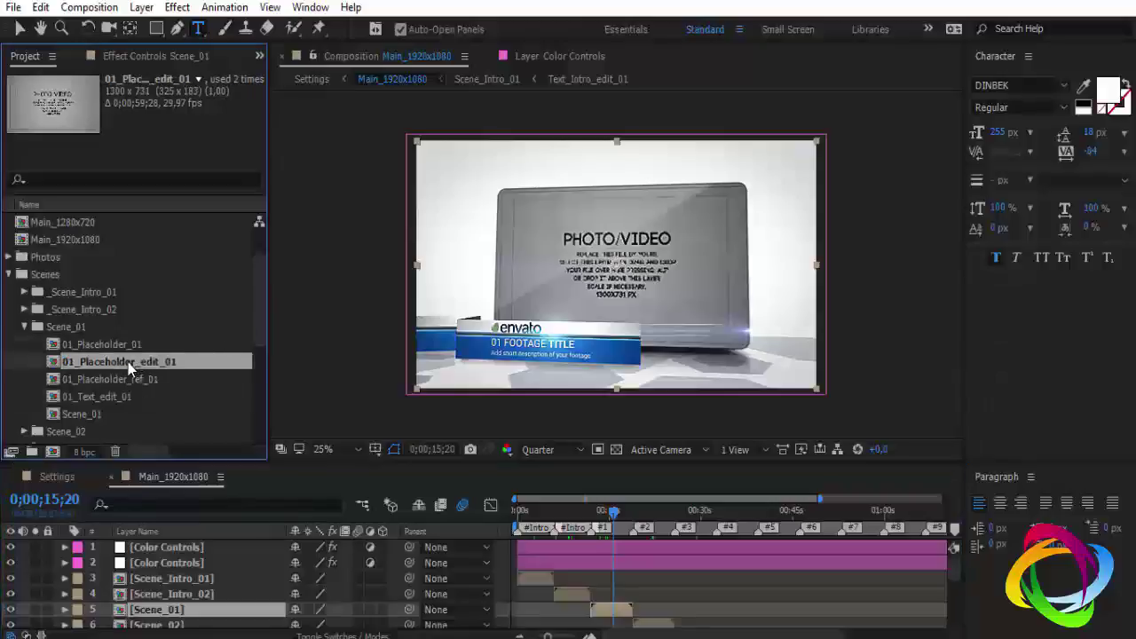
double_click(128, 362)
- Set the time to 0;00;16;10 and pick the portrait photo from the Photos folder
click(656, 513)
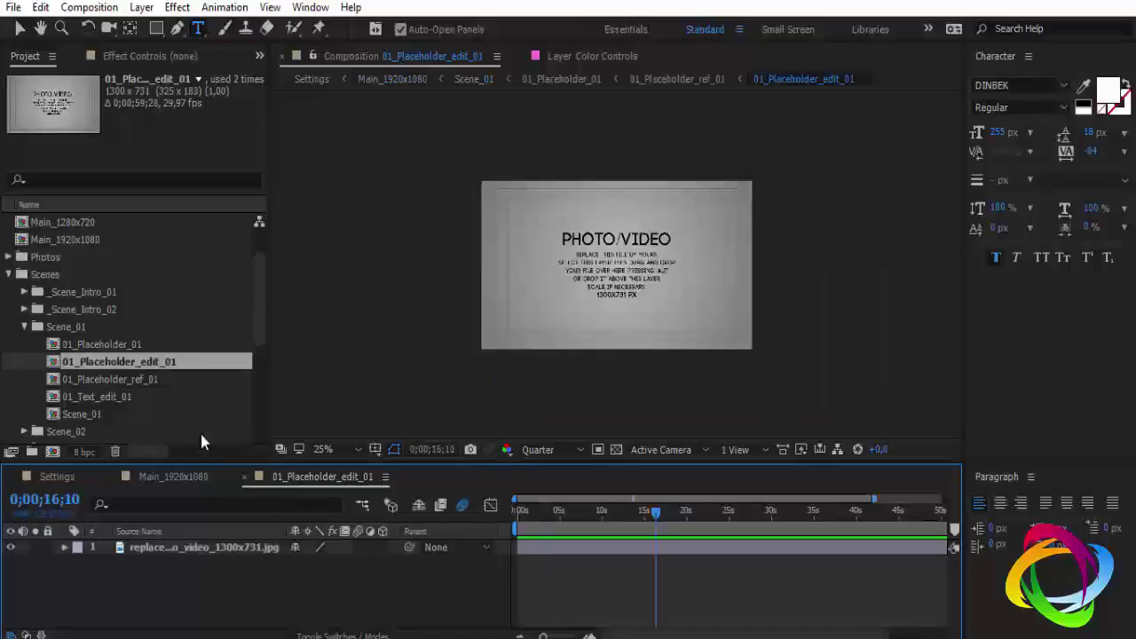
scroll(76, 371, down, 5)
scroll(64, 398, up, 2)
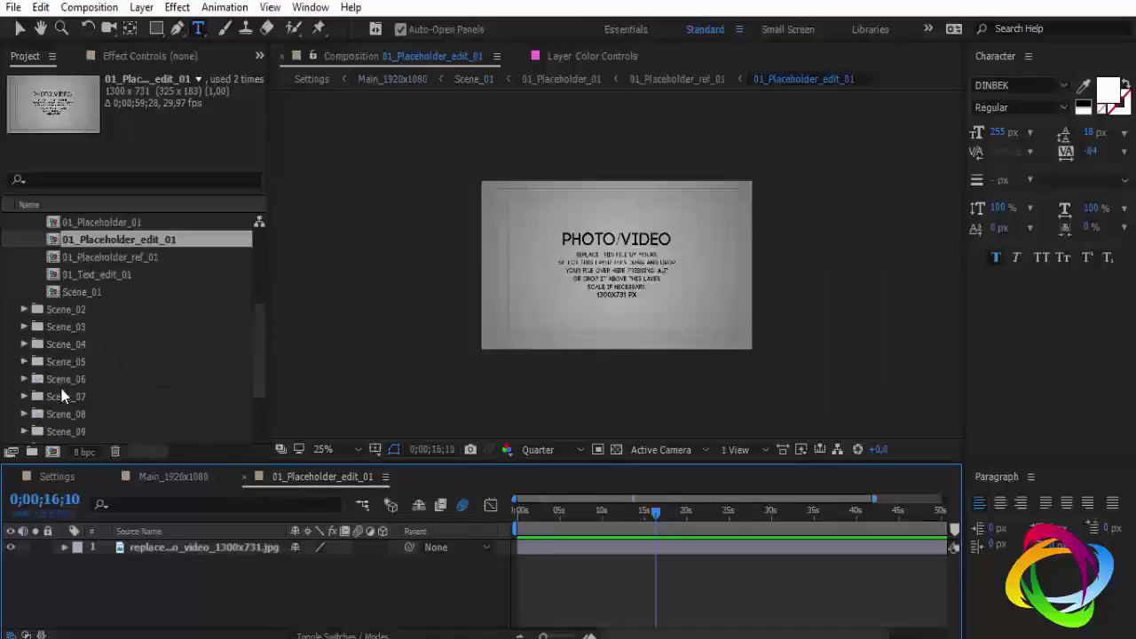
scroll(62, 396, up, 3)
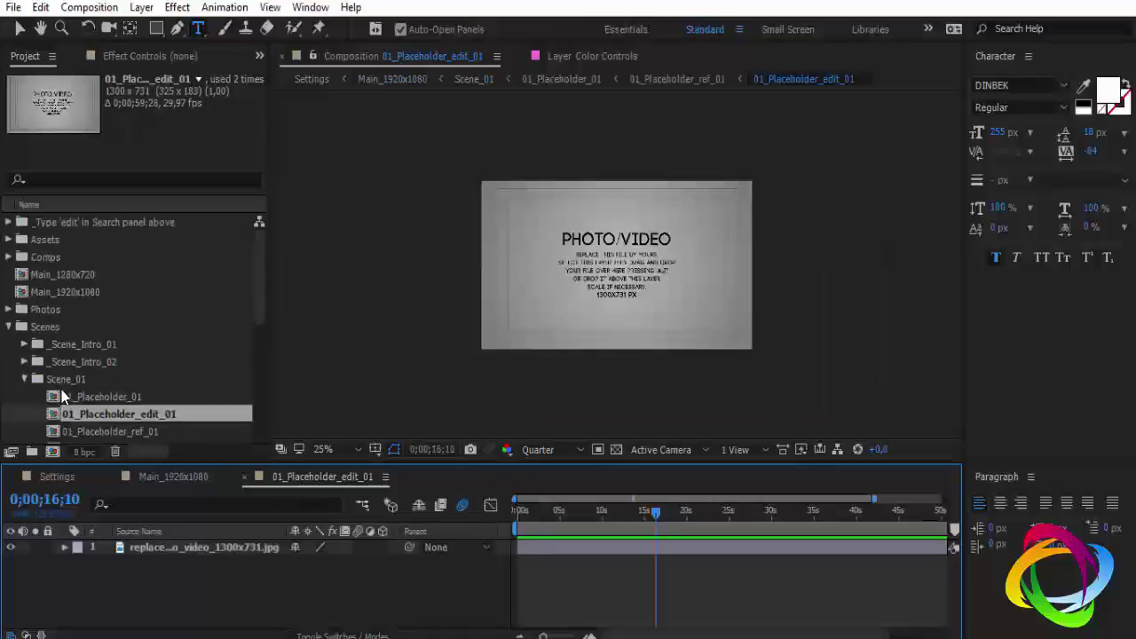
click(10, 312)
scroll(78, 368, down, 3)
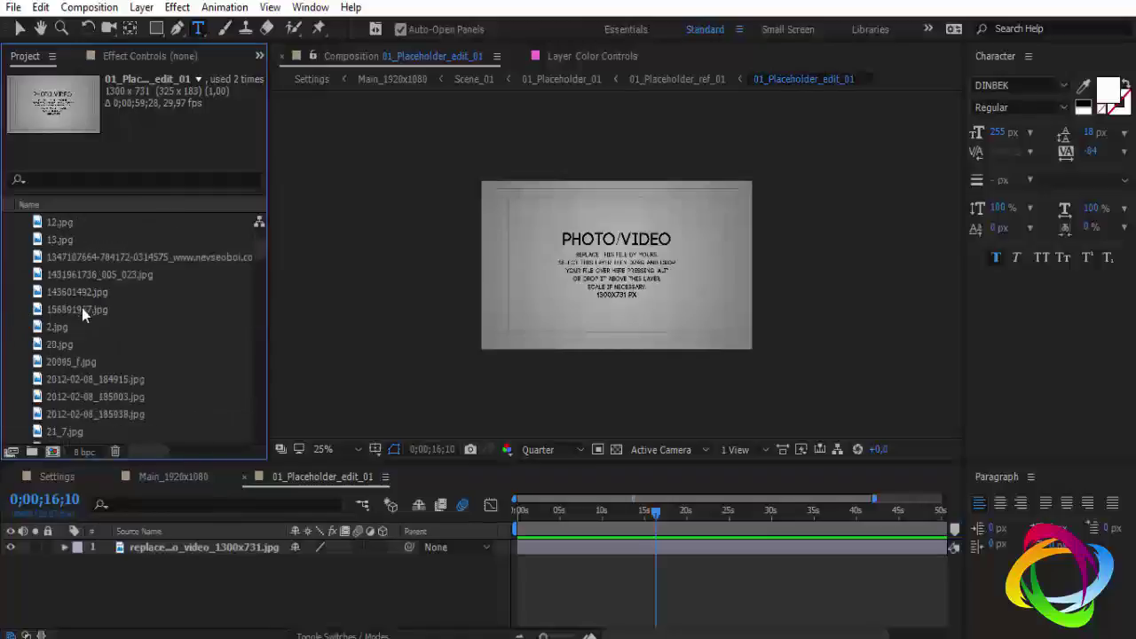
click(84, 279)
click(108, 259)
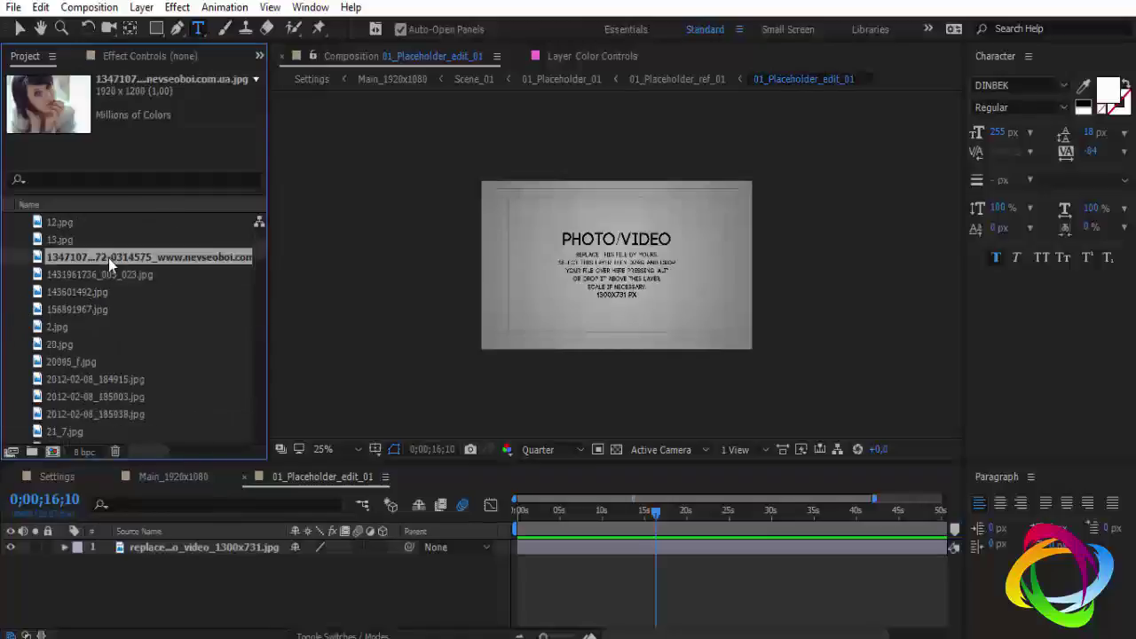
- Add the portrait photo to the placeholder, scale it to 69% and nudge it down to fill the frame
drag(111, 257, 168, 545)
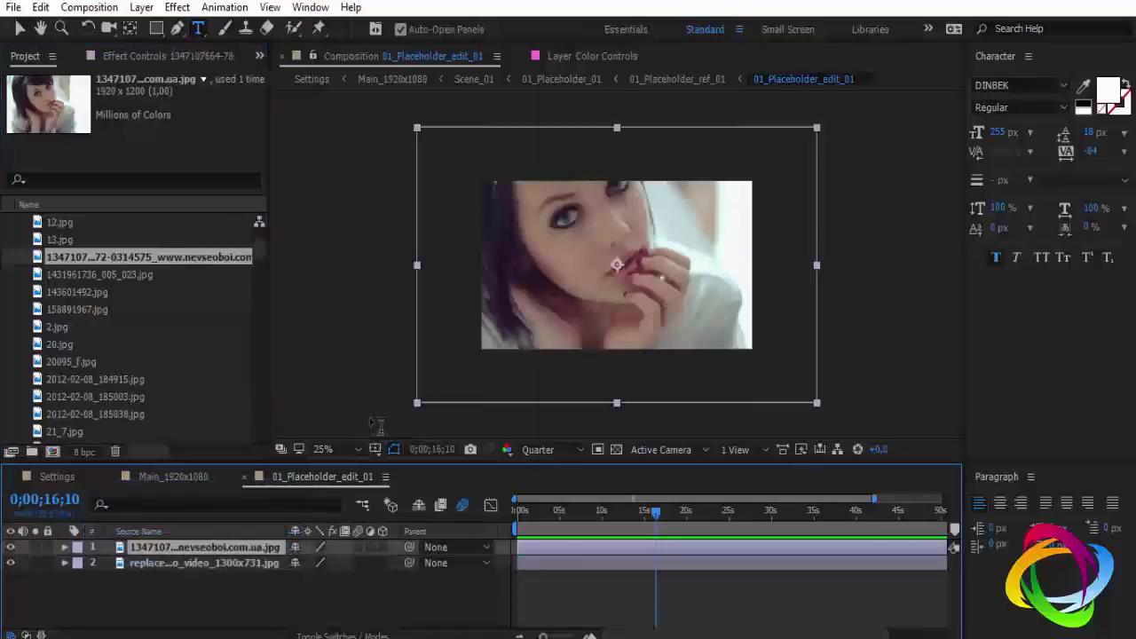
key(s)
drag(342, 563, 321, 570)
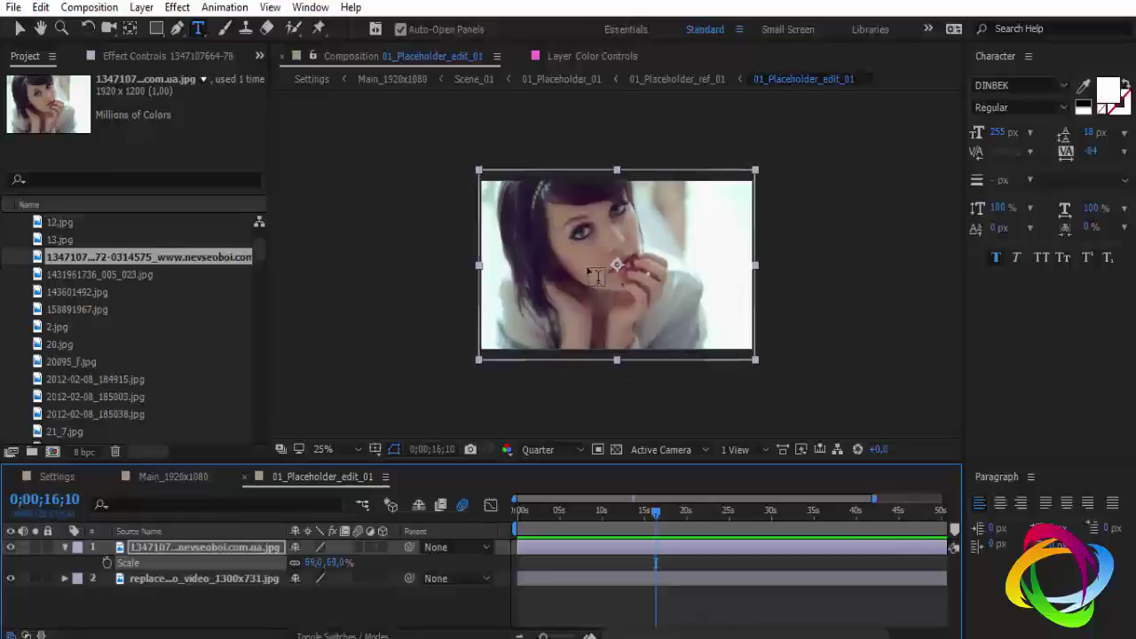
key(v)
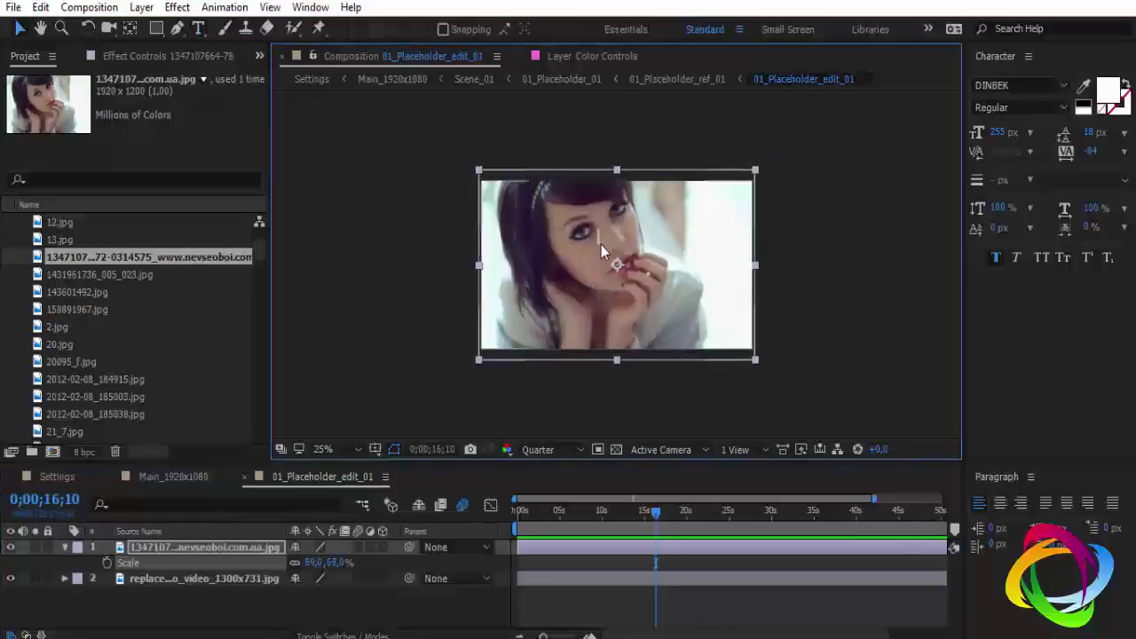
drag(601, 244, 601, 255)
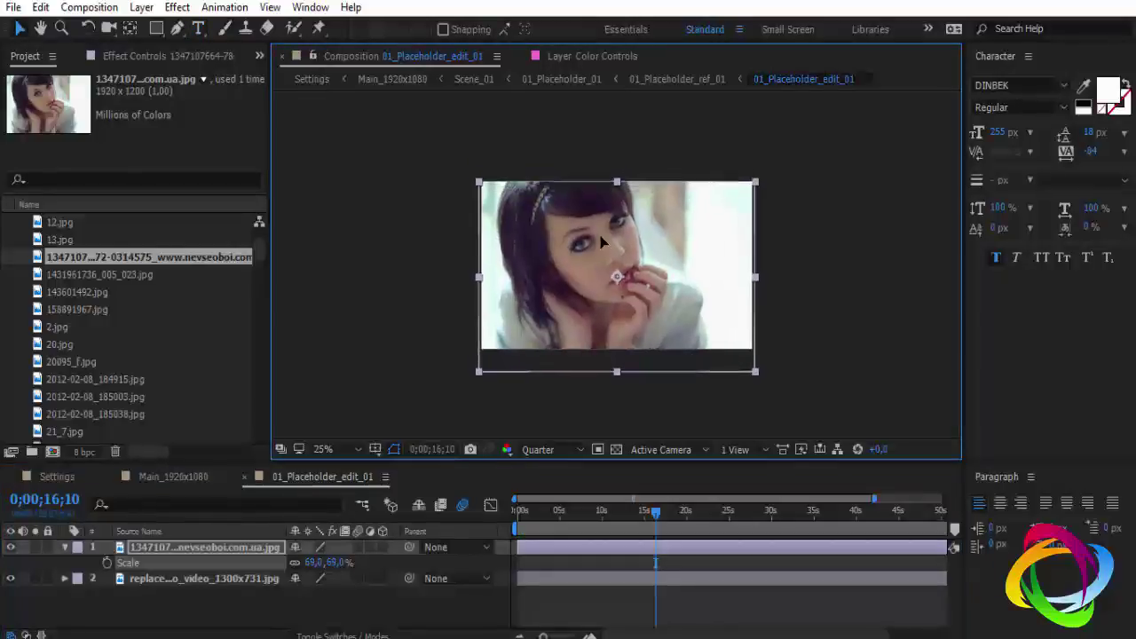
- Preview scene 1 in Main_1920x1080 at 0;00;14;25, collapse Photos and select 01_Text_edit_01
click(245, 477)
click(608, 515)
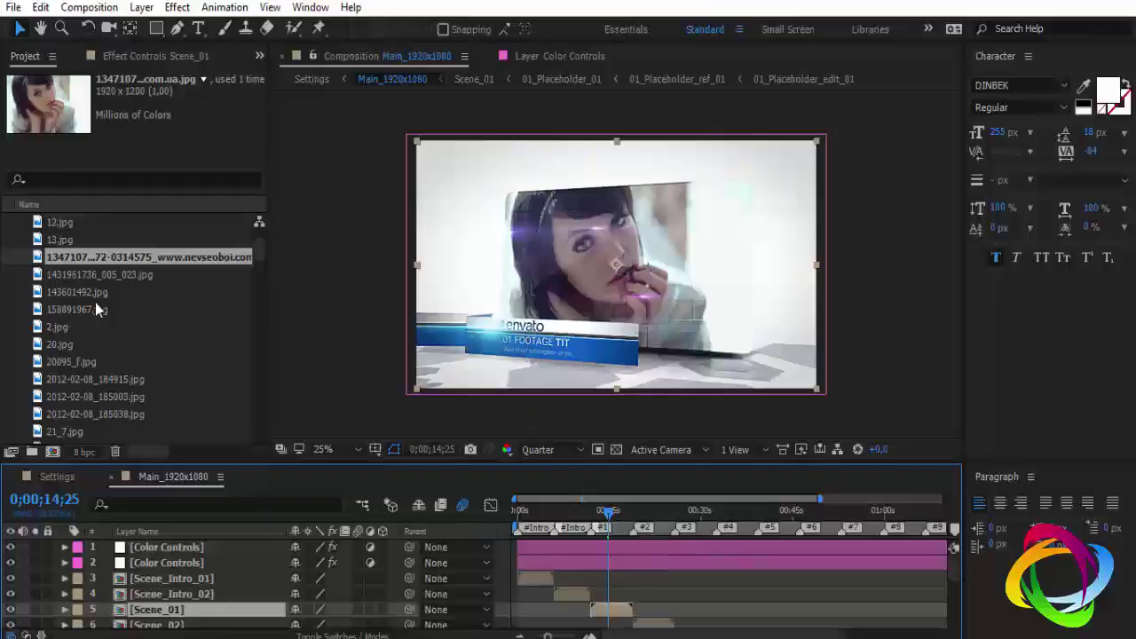
scroll(95, 309, up, 8)
scroll(81, 280, up, 2)
click(9, 314)
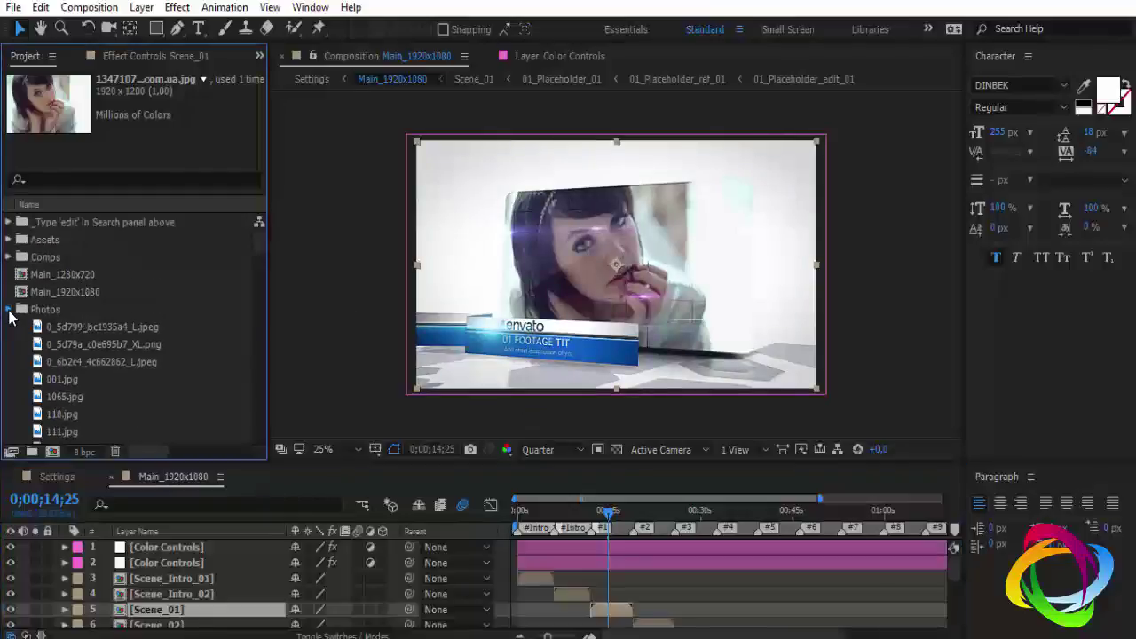
click(9, 310)
scroll(154, 395, down, 1)
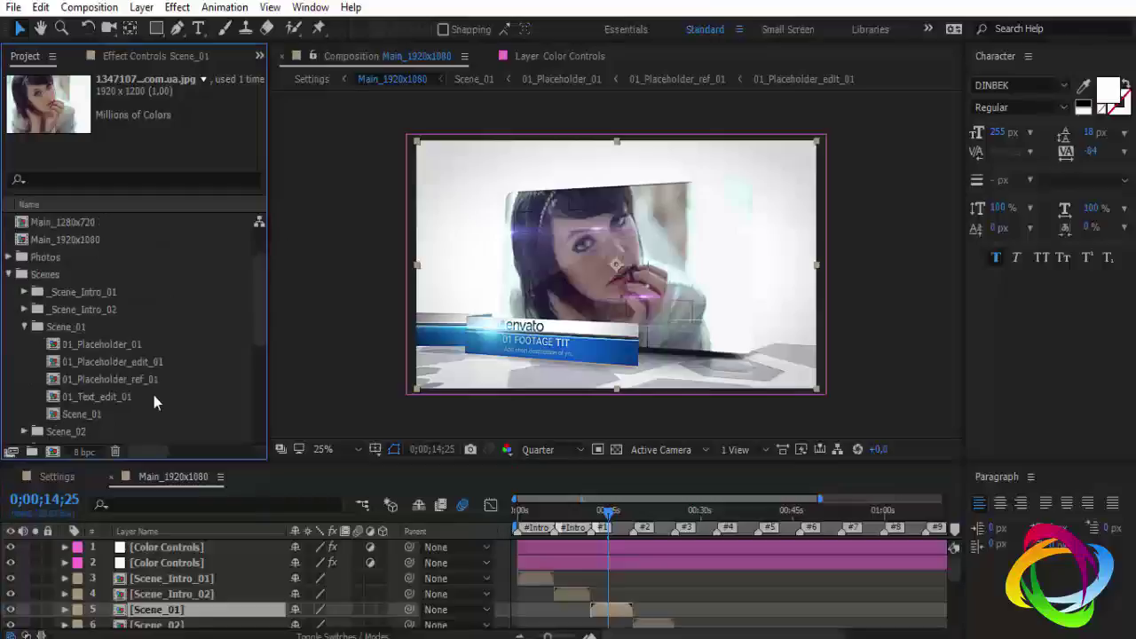
click(106, 397)
- Open 01_Text_edit_01 fitted to the viewer, inspect the logo precomp, and hide the envato logo layer
double_click(108, 395)
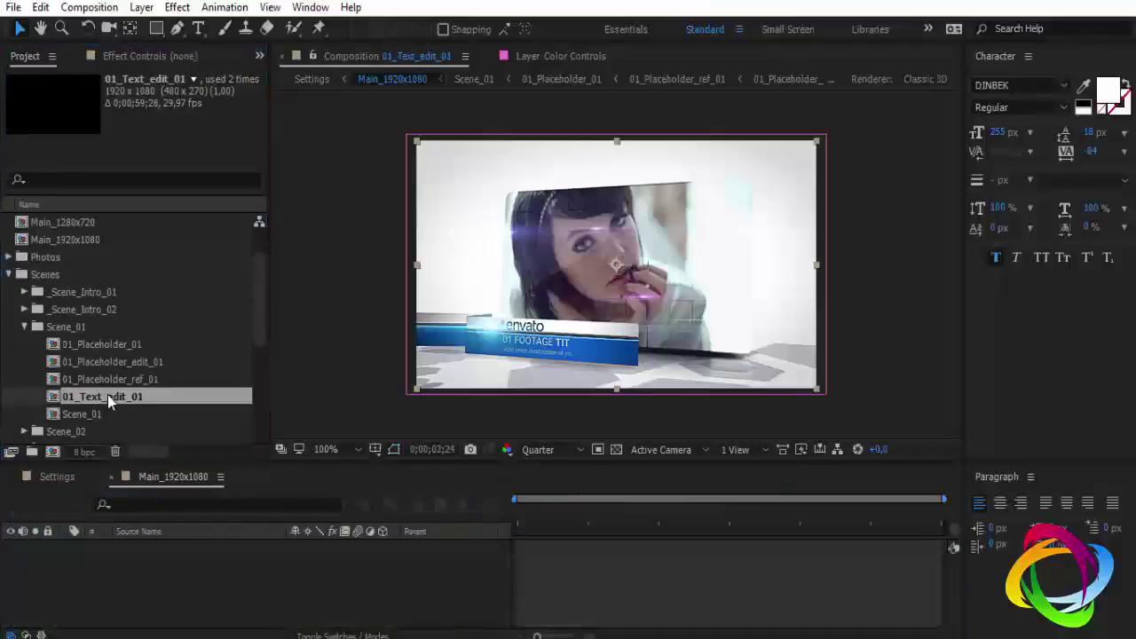
key(comma)
key(comma)
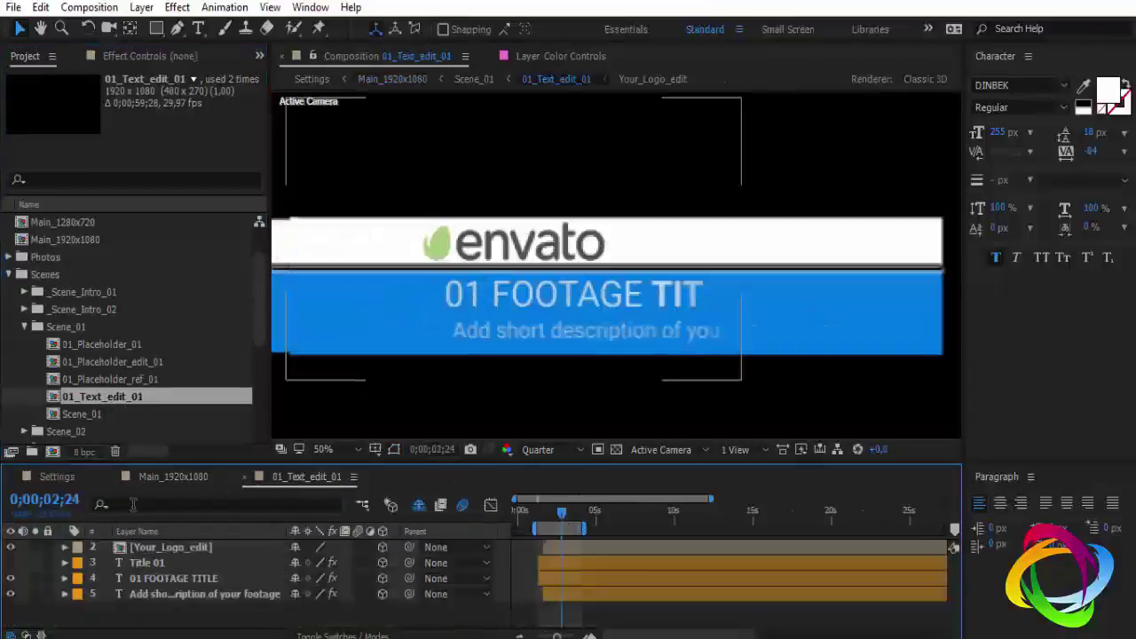
click(12, 563)
click(12, 563)
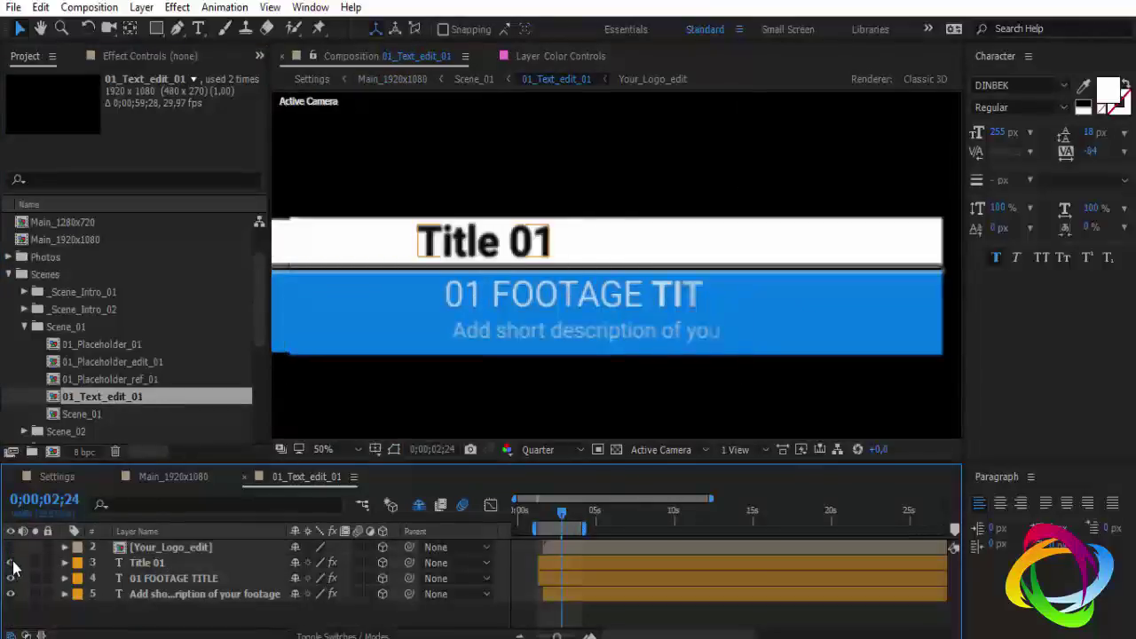
click(11, 547)
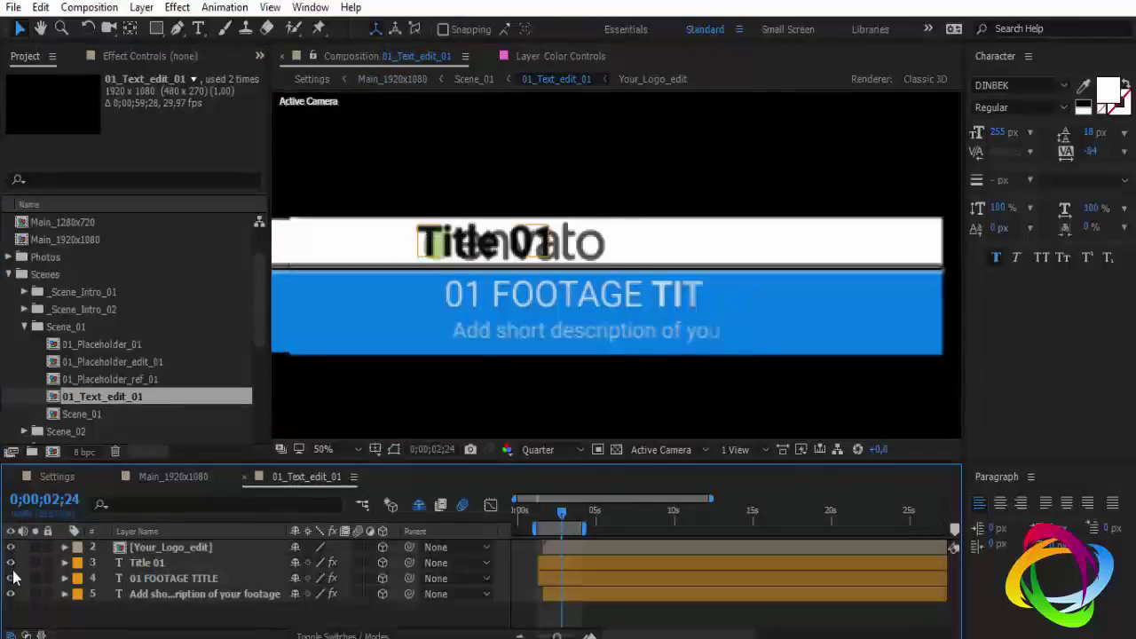
click(11, 563)
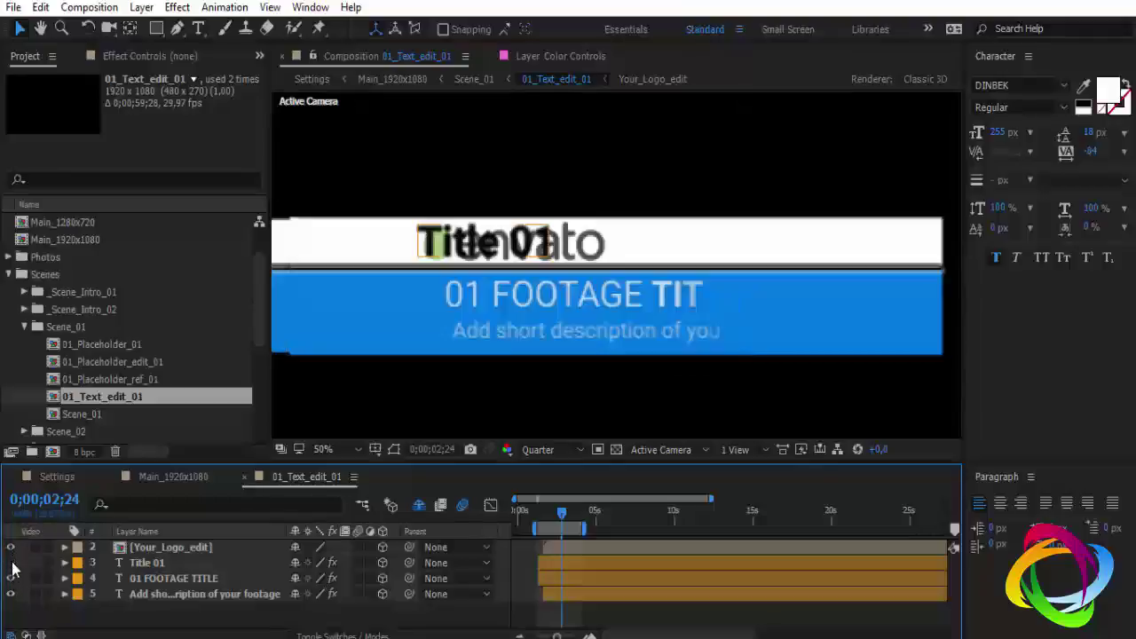
double_click(166, 548)
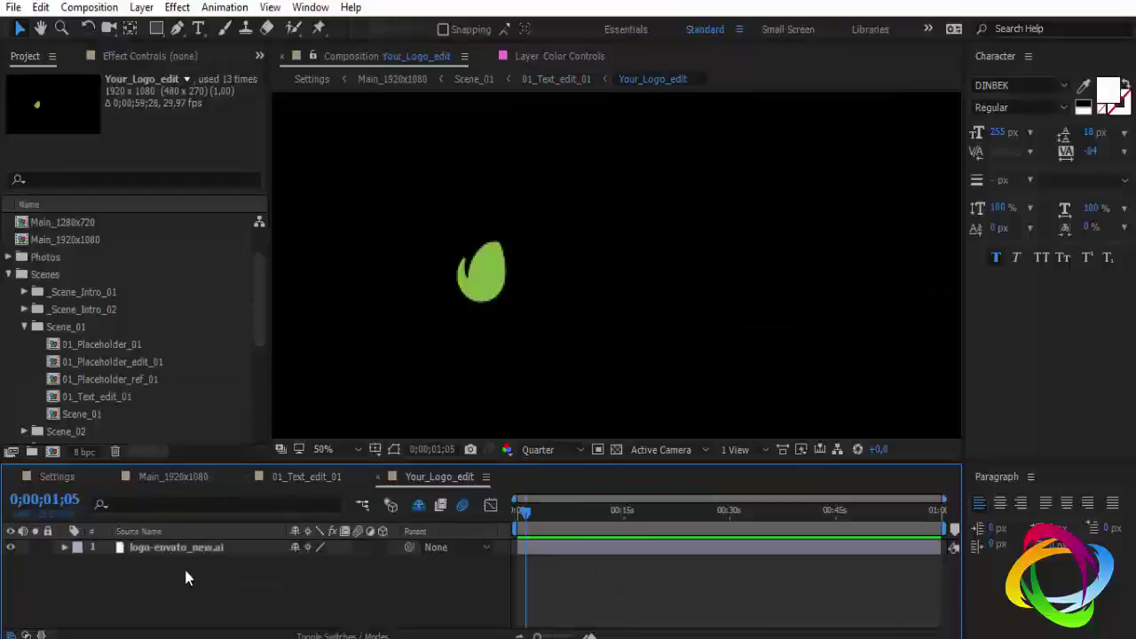
click(380, 478)
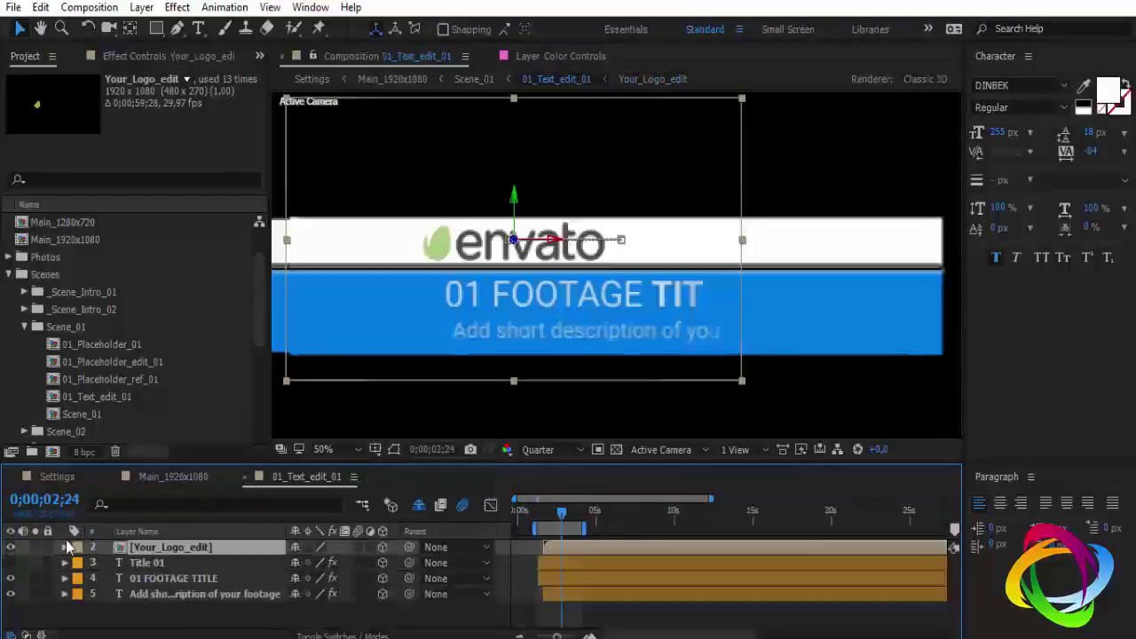
click(10, 548)
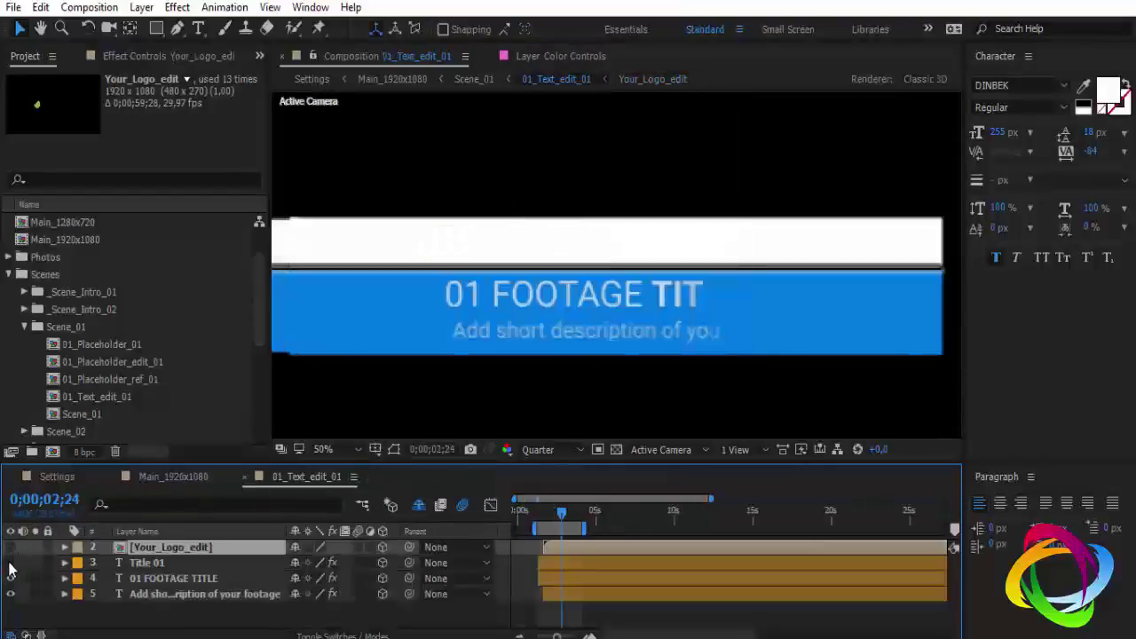
- Retype the three lower-third lines as 'Templates editáveis', 'Se inscreva no canal' and 'Deixe seu like'
click(153, 562)
double_click(152, 562)
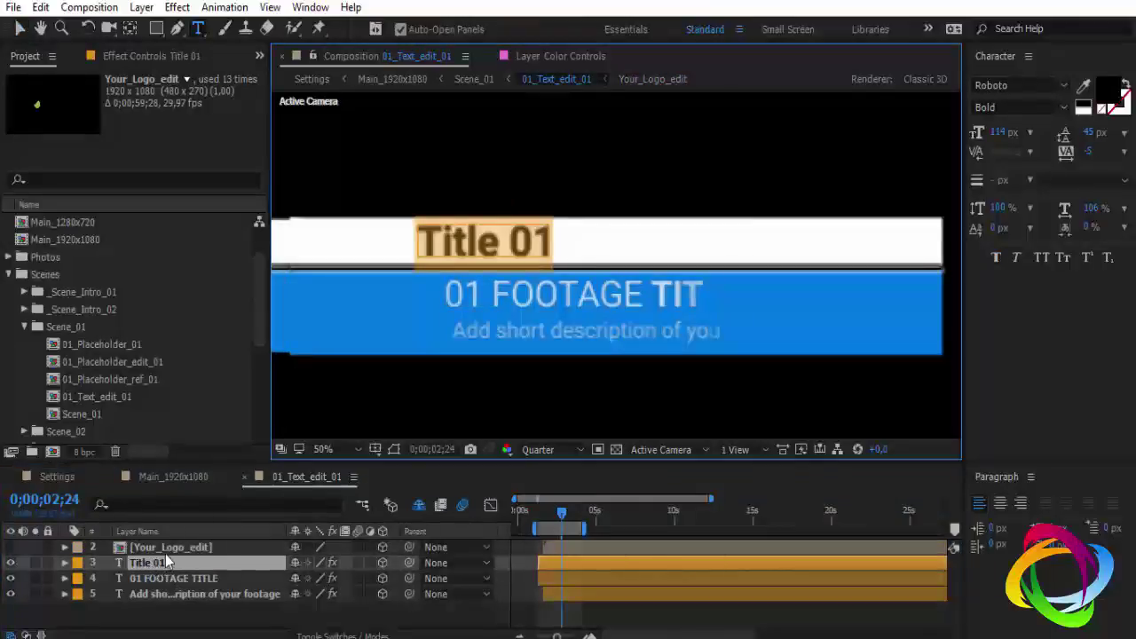
text(T)
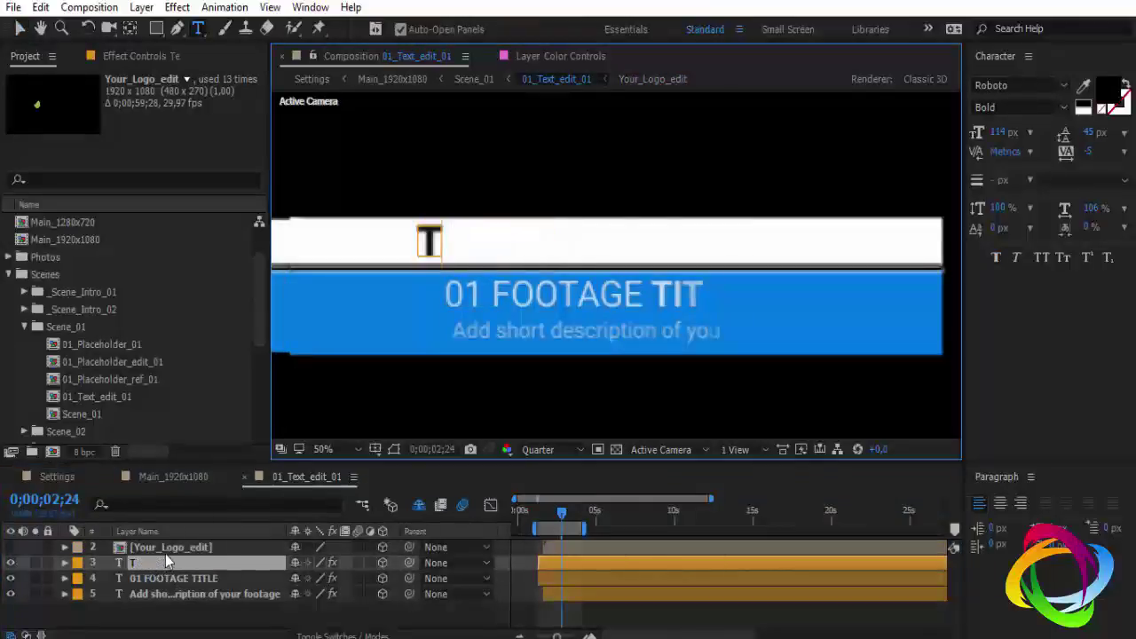
text(empla)
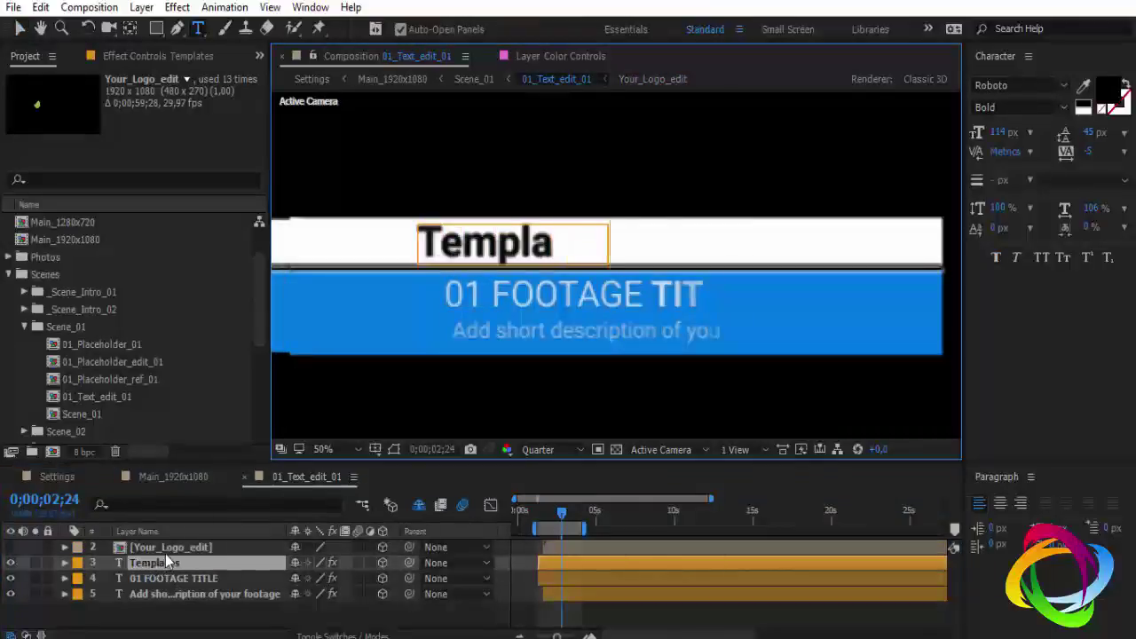
text(tes edi)
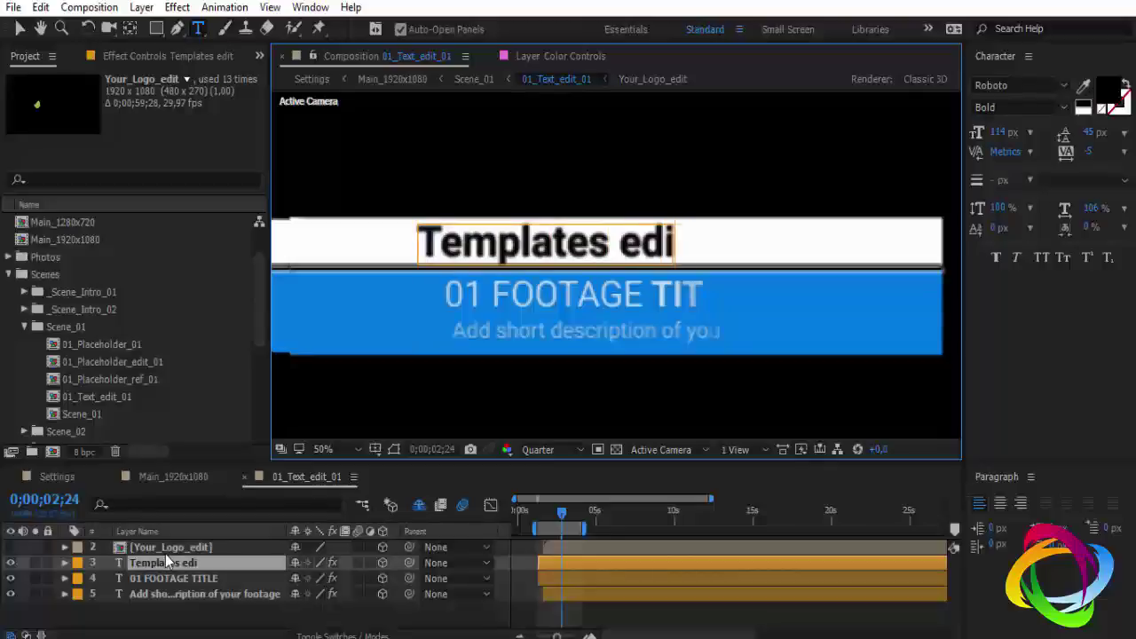
text(táveis)
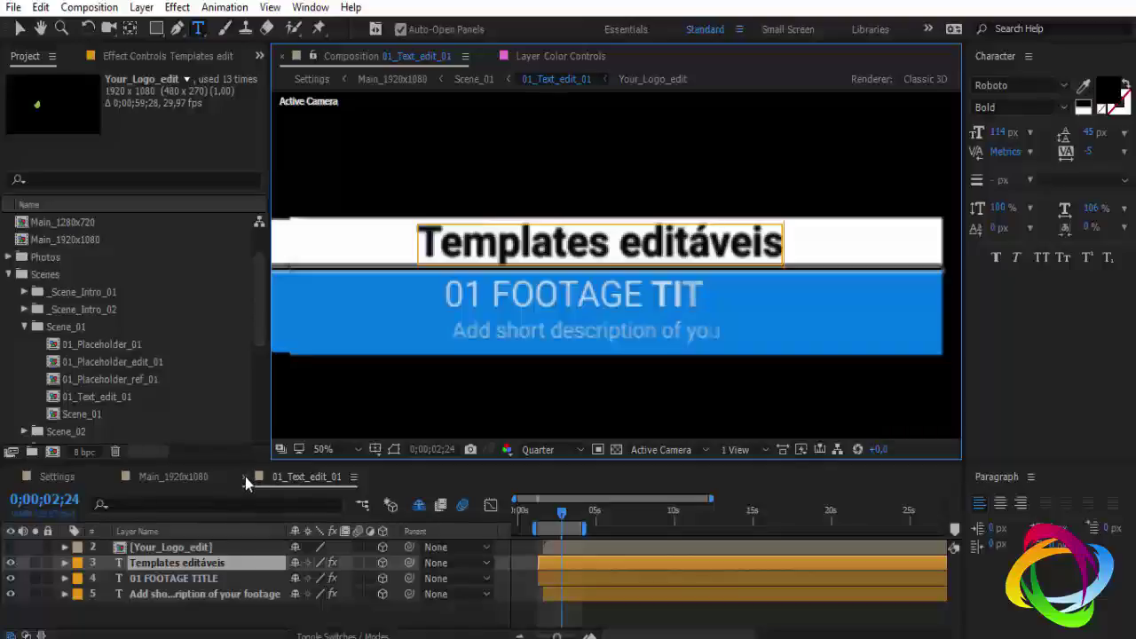
click(196, 580)
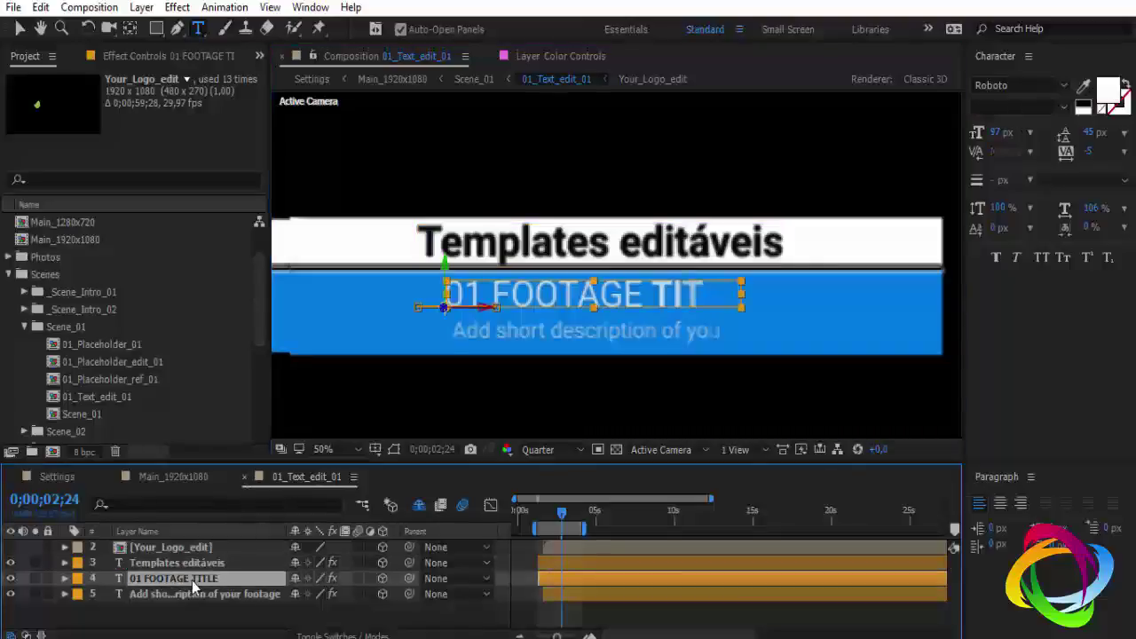
double_click(192, 581)
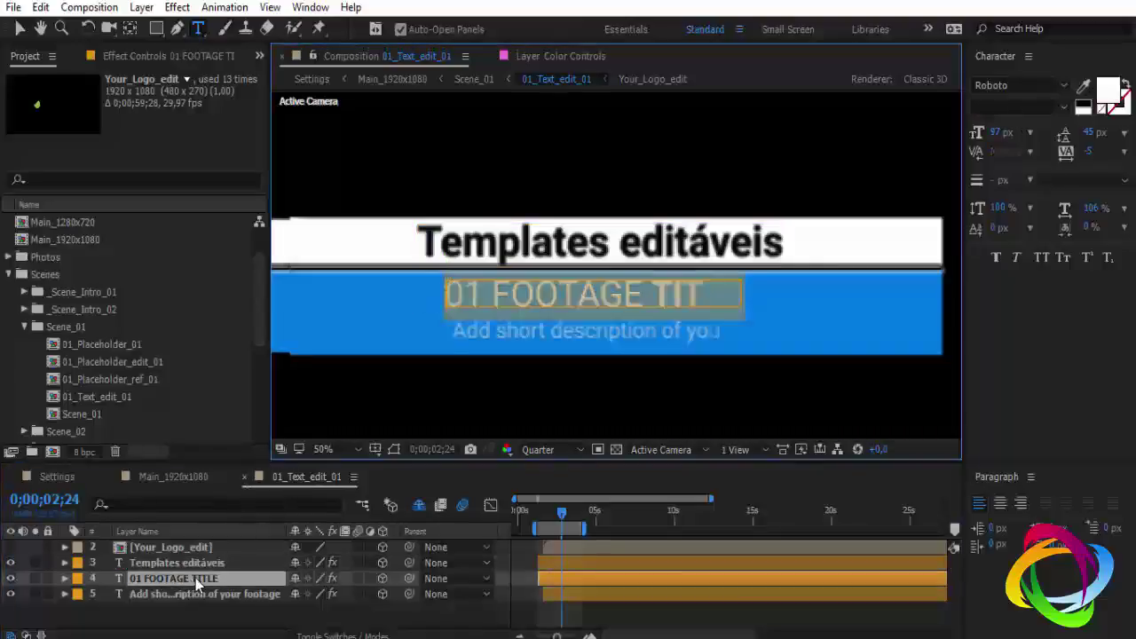
text(Se i)
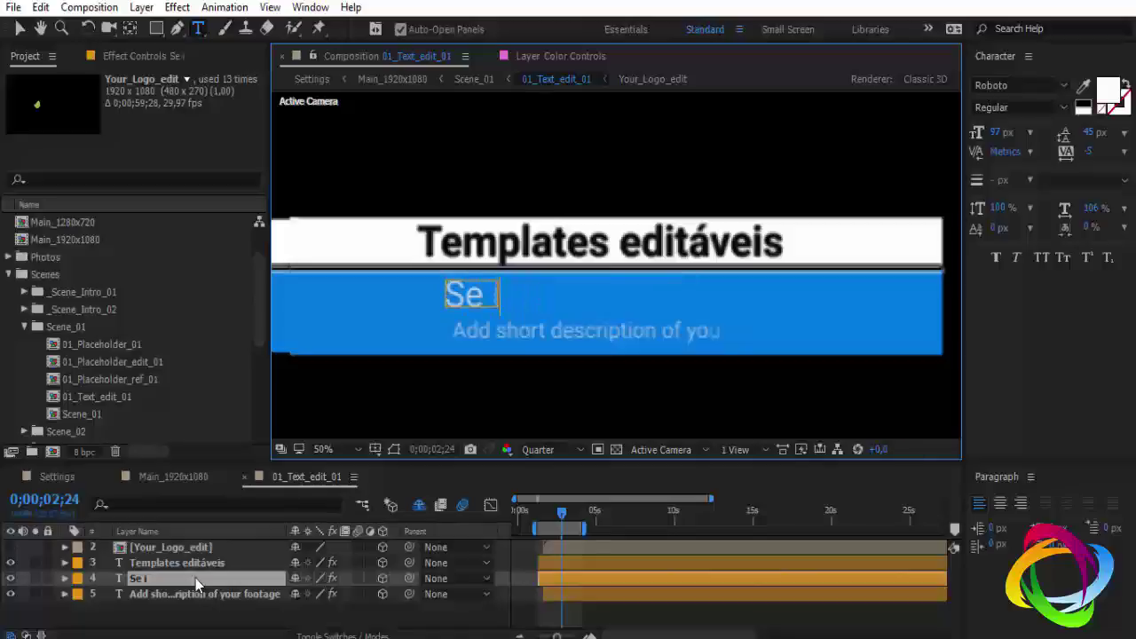
text(n)
text(scr)
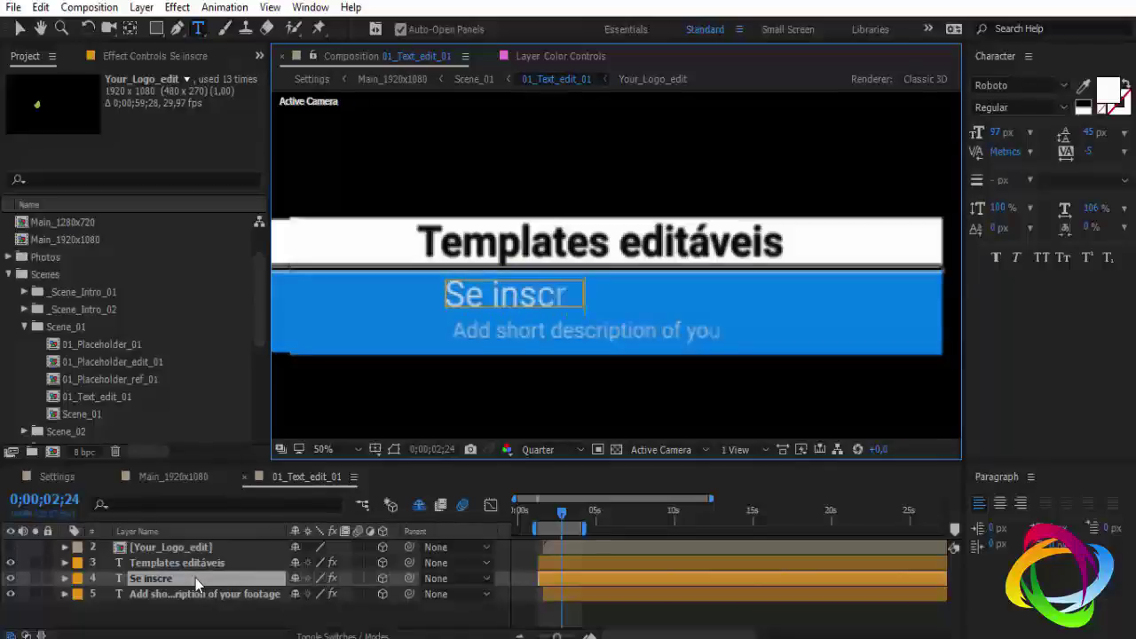
text(eva no)
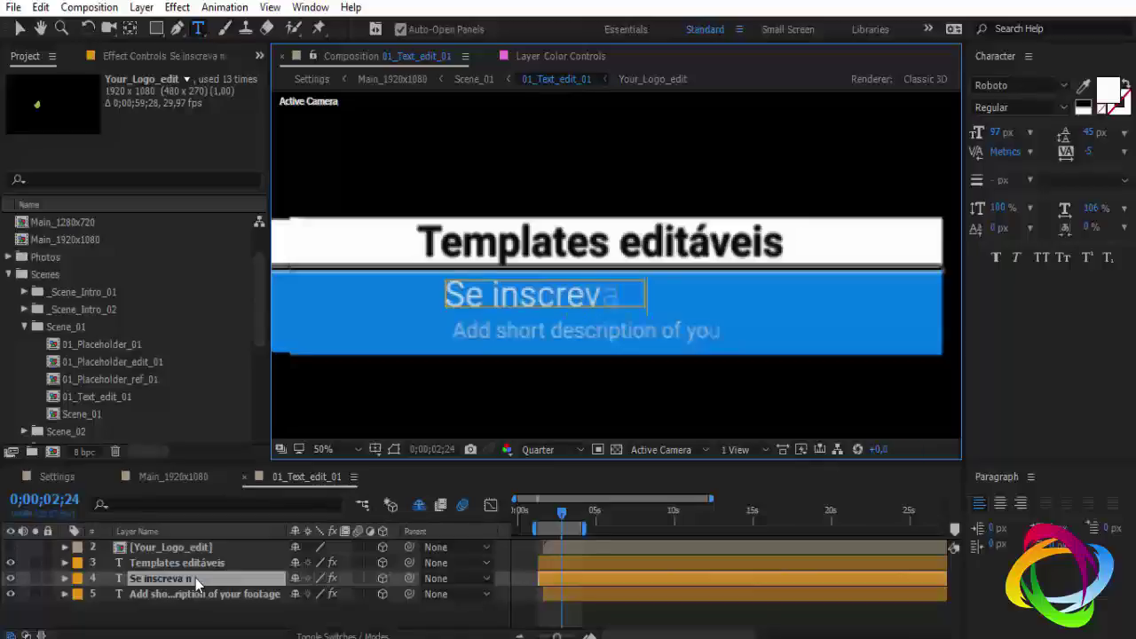
text( canal)
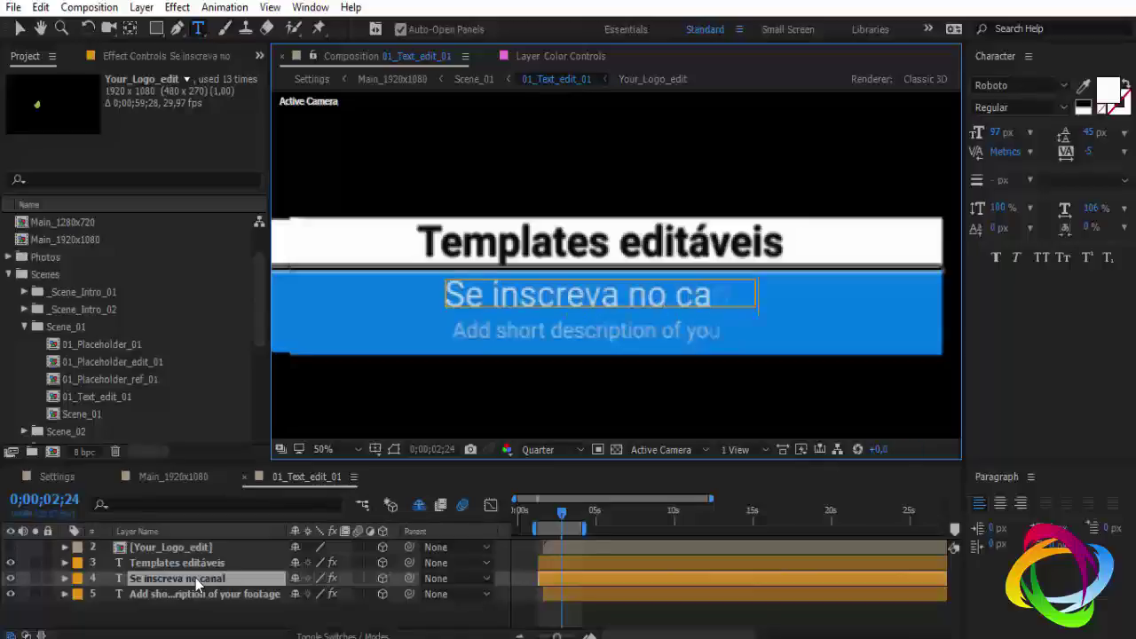
click(172, 596)
key(Return)
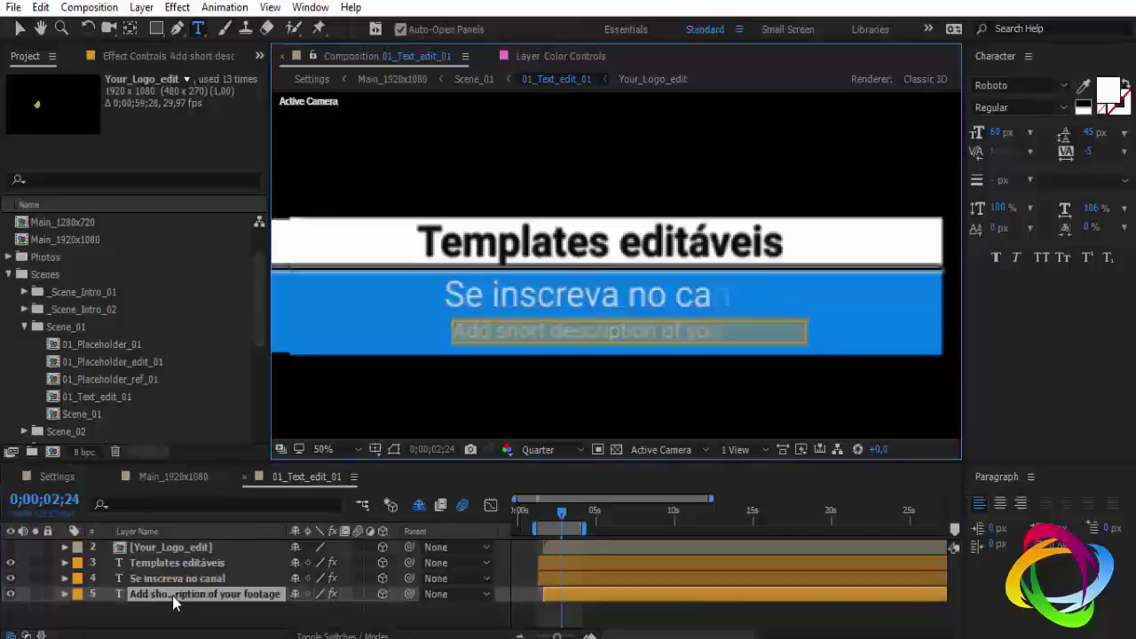
text(D)
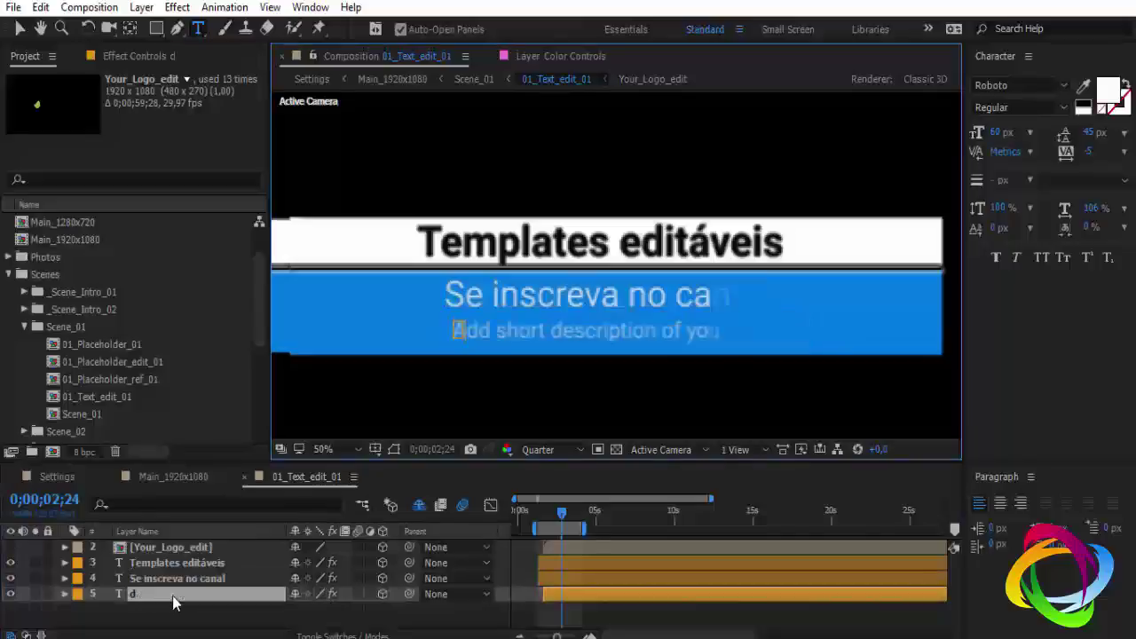
text(ei)
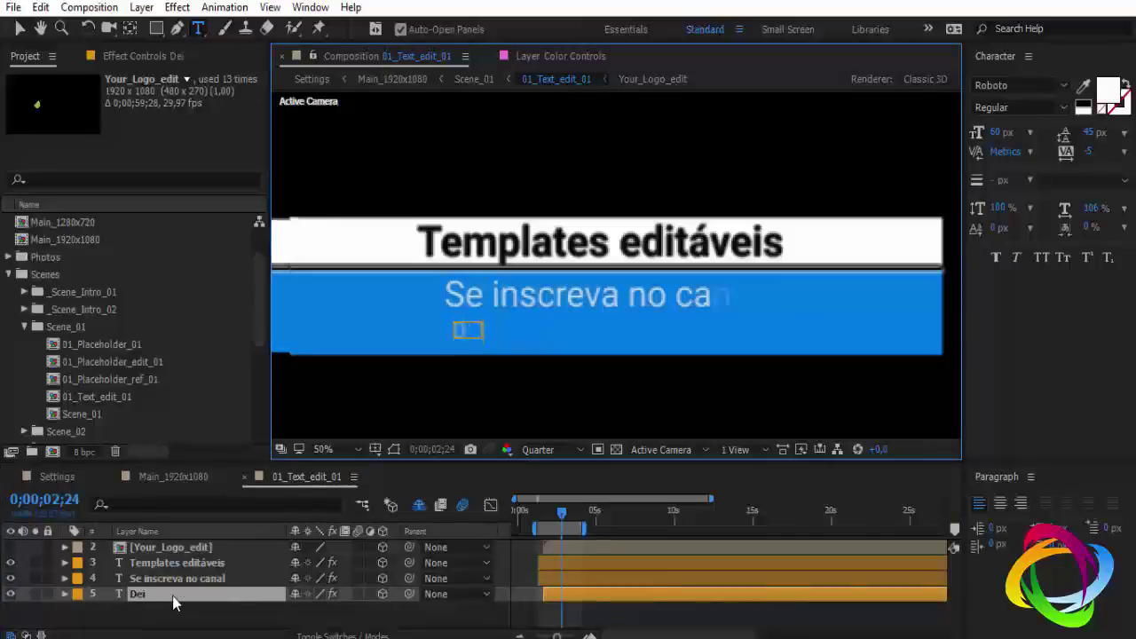
text(xe seu l)
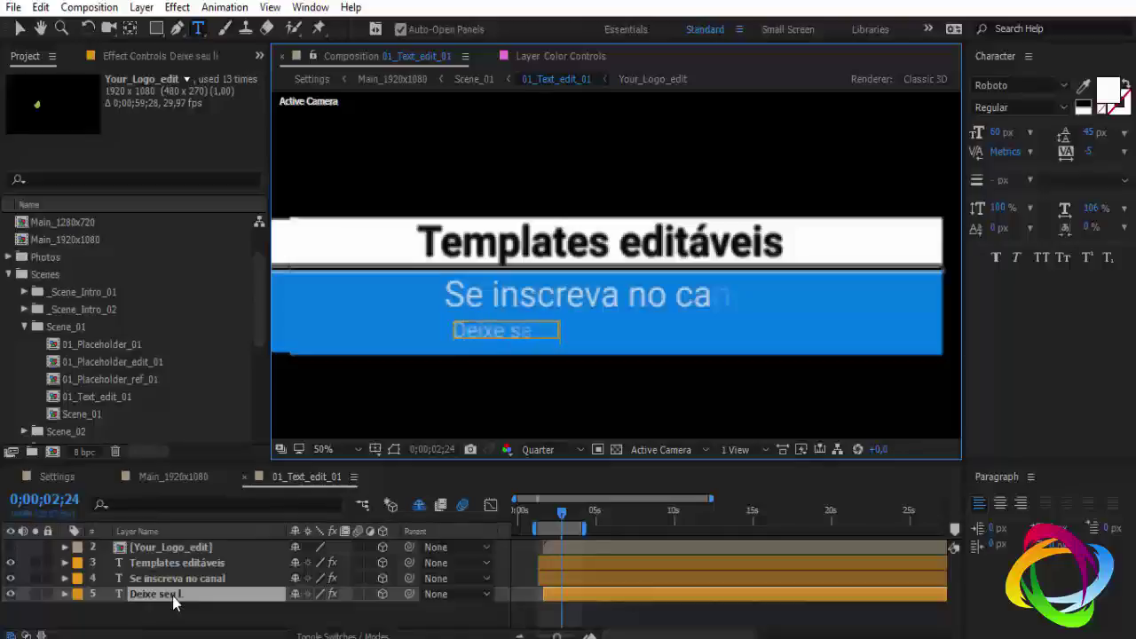
text(ike)
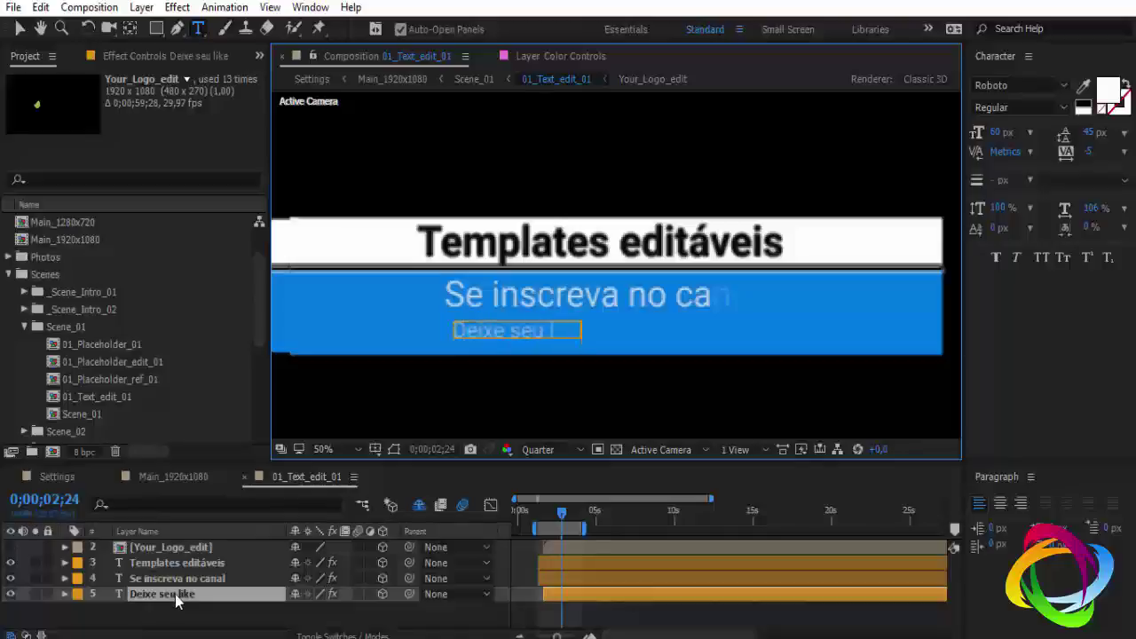
key(Return)
- Close the text composition and scrub Main_1920x1080 to the Templates editáveis lower-third frame
click(246, 476)
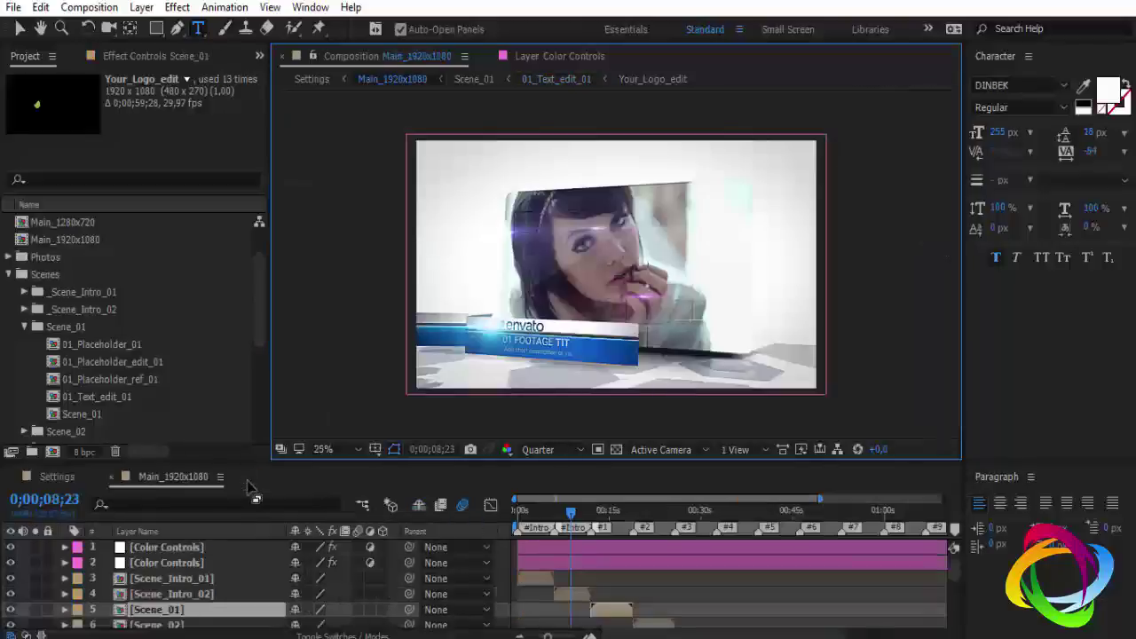
click(527, 511)
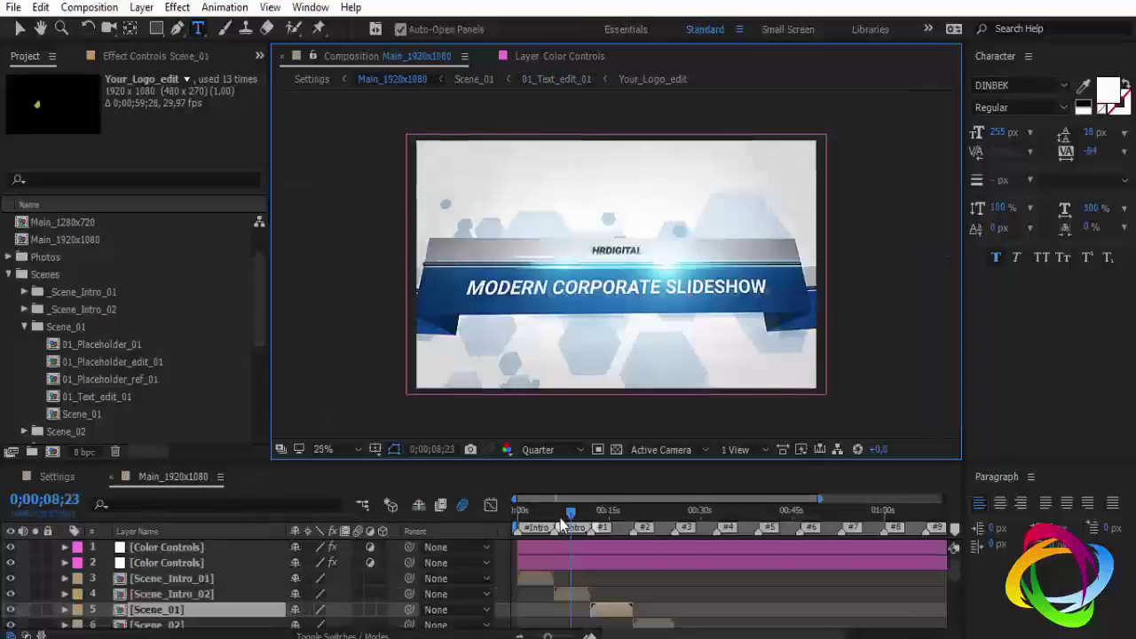
click(611, 522)
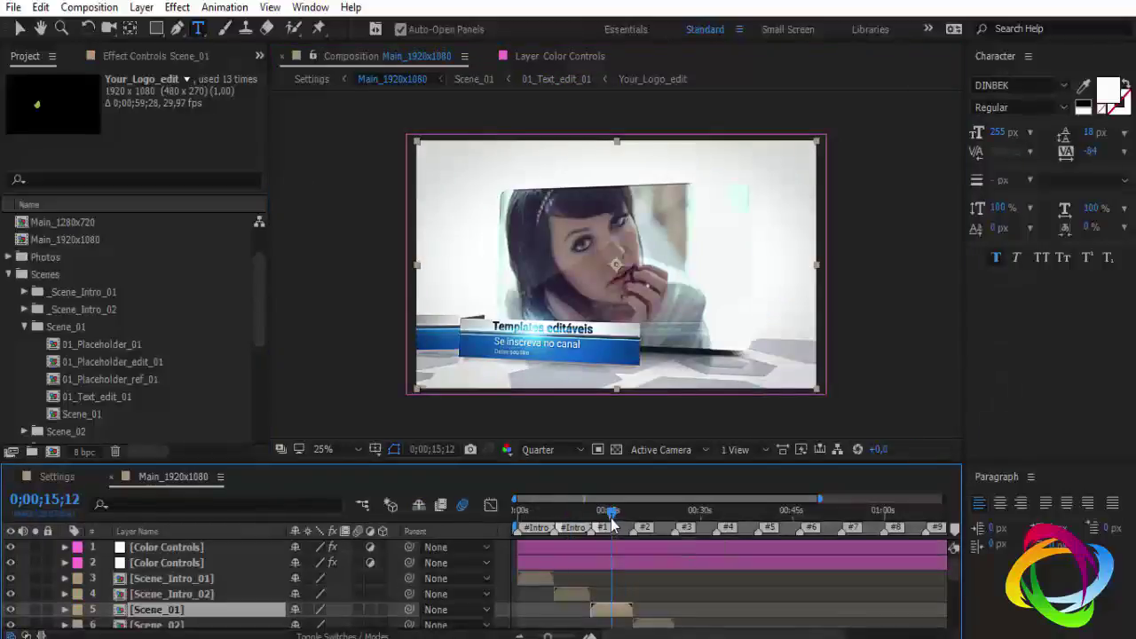
drag(612, 524, 609, 524)
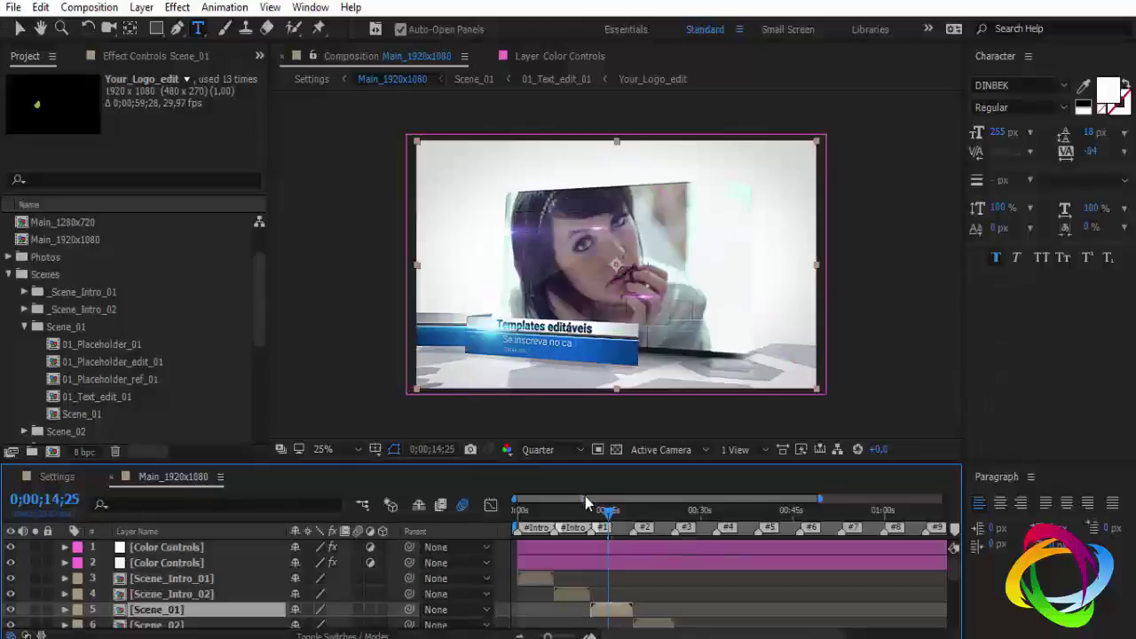
- Swap Scene_01 for an expanded Scene_02 folder and move to the scene 2 placeholder frame at 0;00;23;17
click(25, 327)
scroll(75, 378, down, 3)
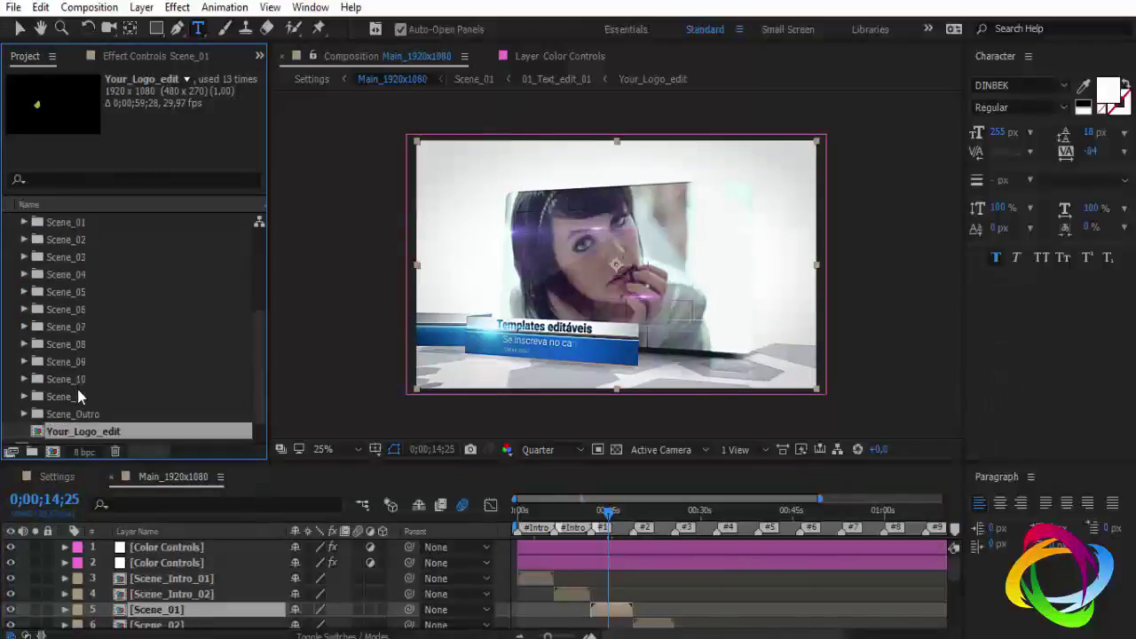
scroll(86, 392, up, 3)
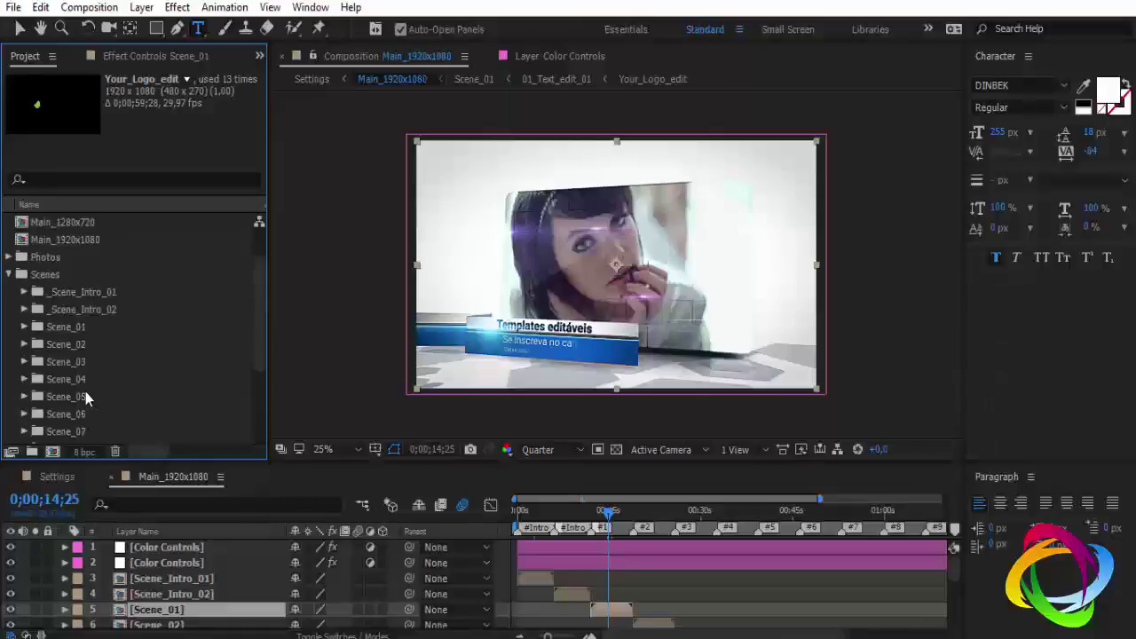
click(24, 344)
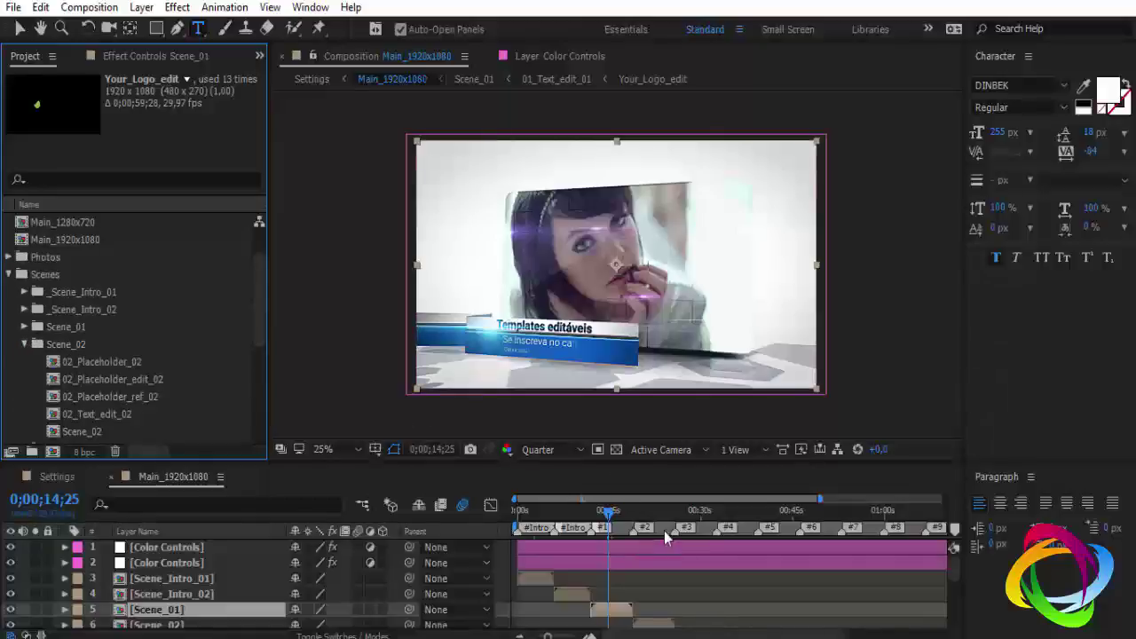
click(662, 531)
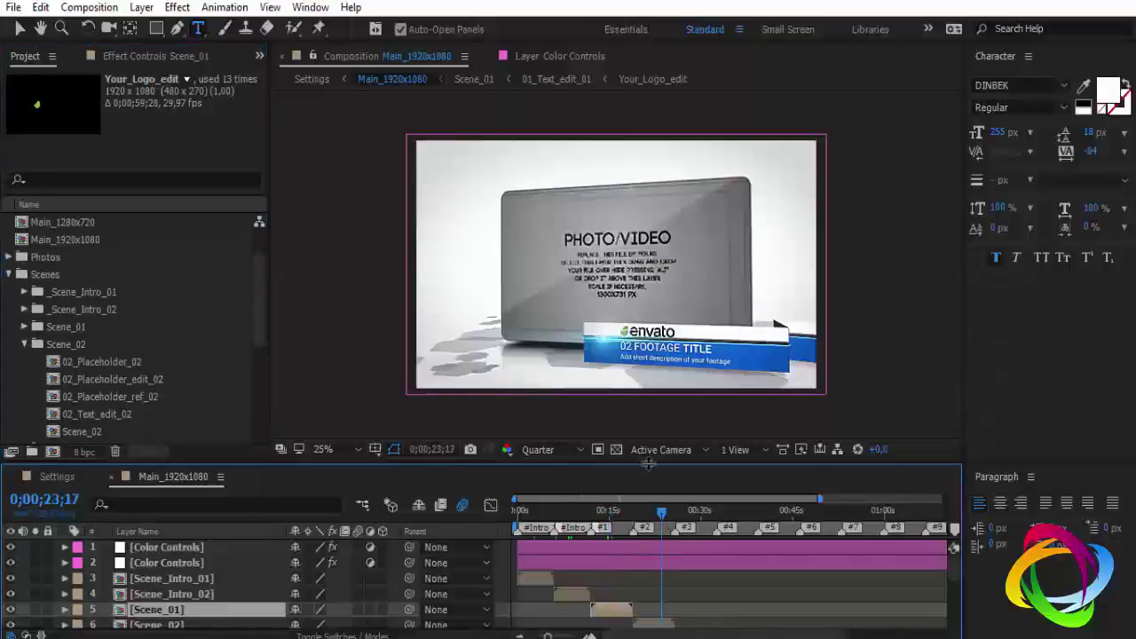
drag(649, 464, 655, 435)
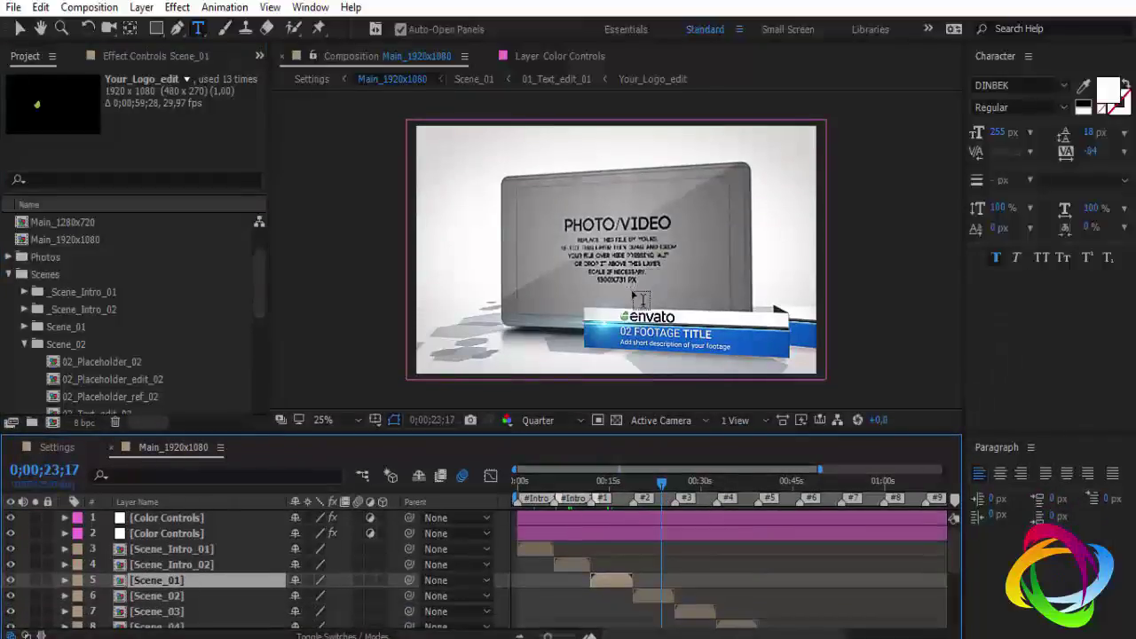
key(v)
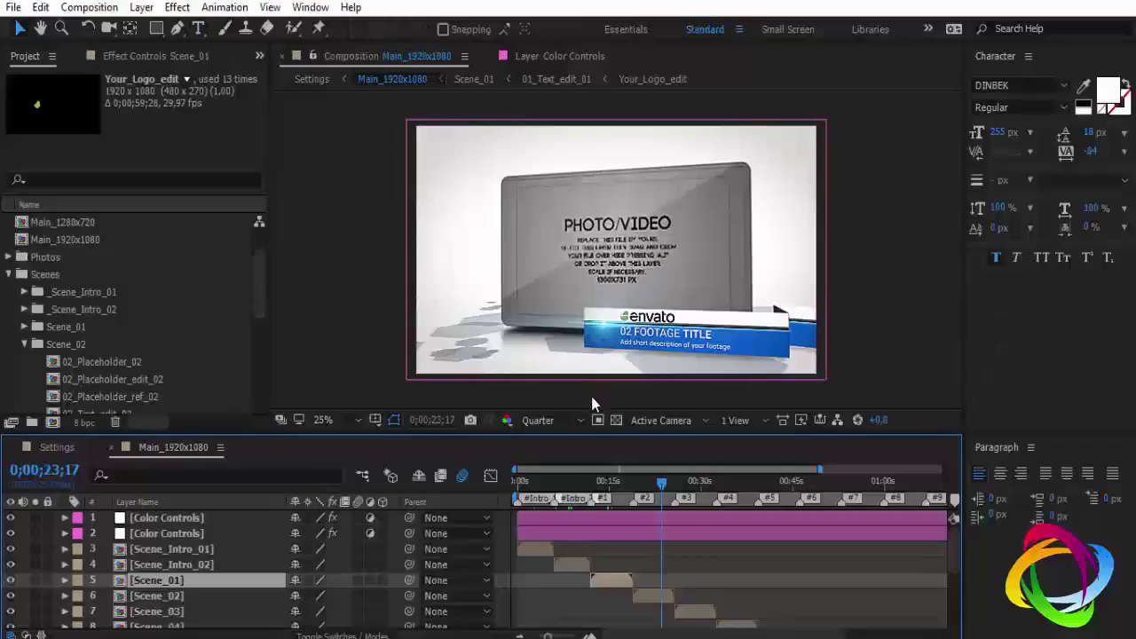
- Select the Scene_02 layer and open 02_Placeholder_edit_02 with its 1300x731 PHOTO/VIDEO placeholder image
click(652, 596)
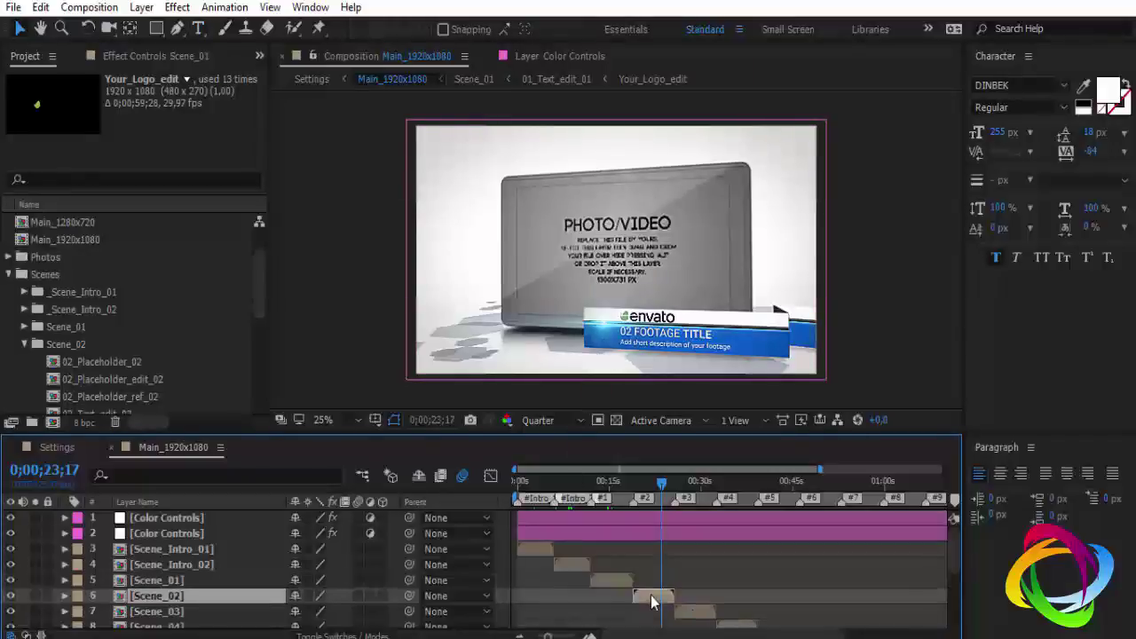
scroll(146, 381, down, 3)
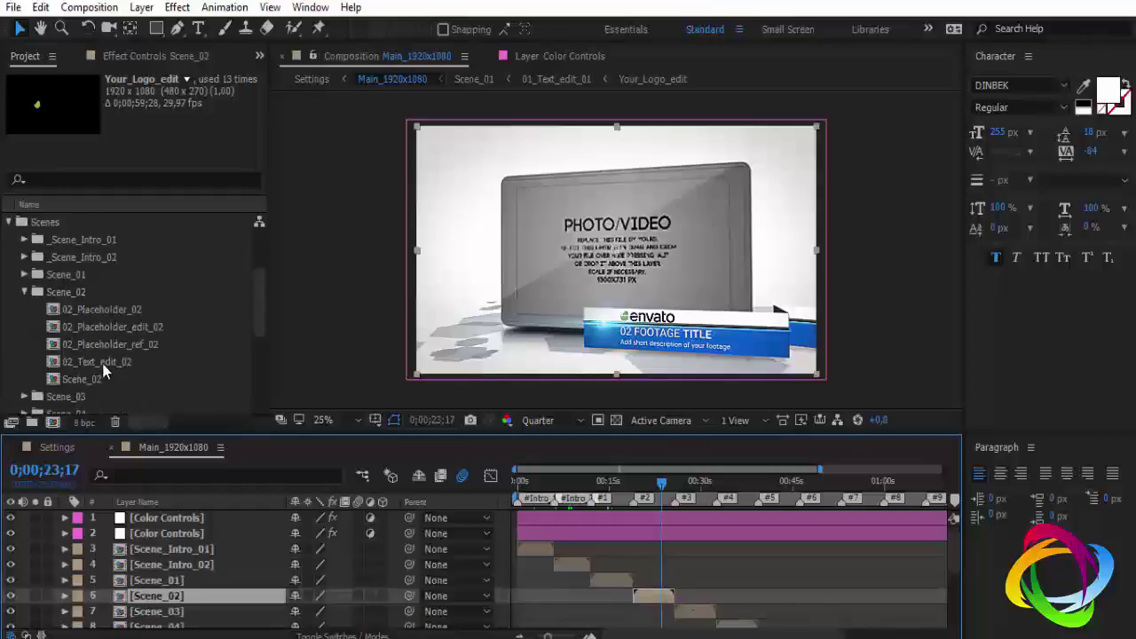
click(133, 328)
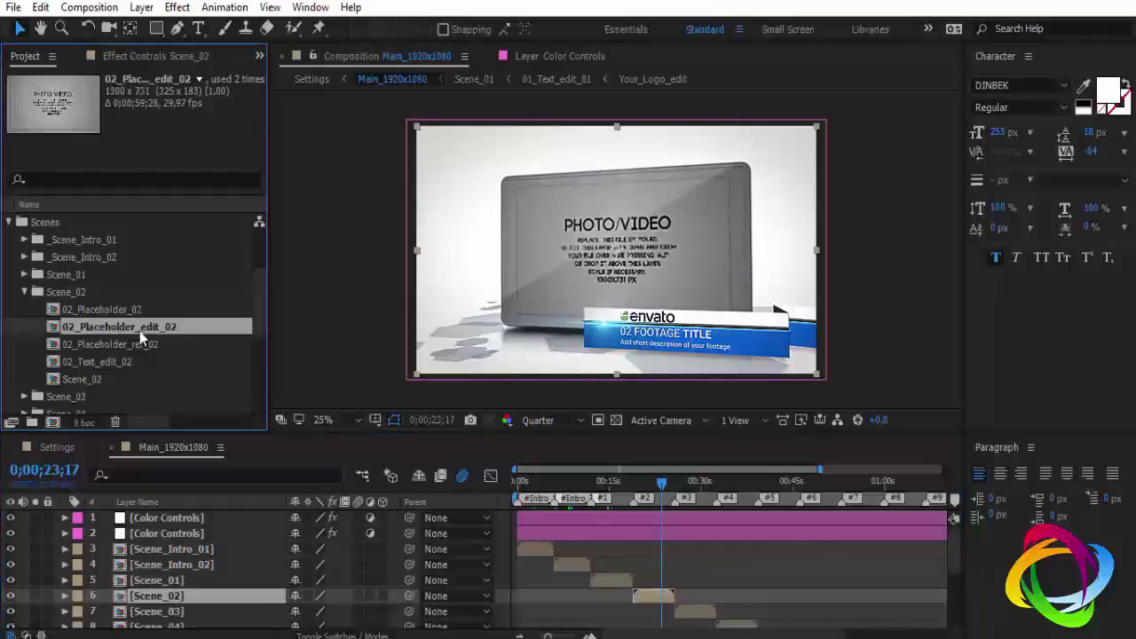
double_click(111, 327)
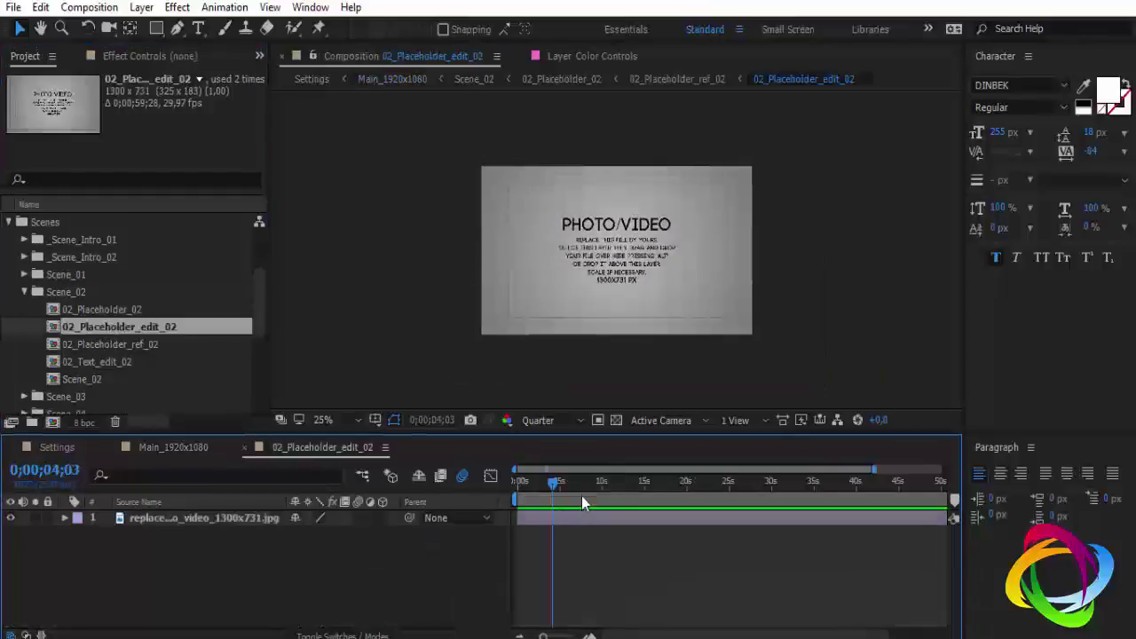
click(582, 496)
scroll(122, 304, down, 6)
scroll(122, 304, down, 3)
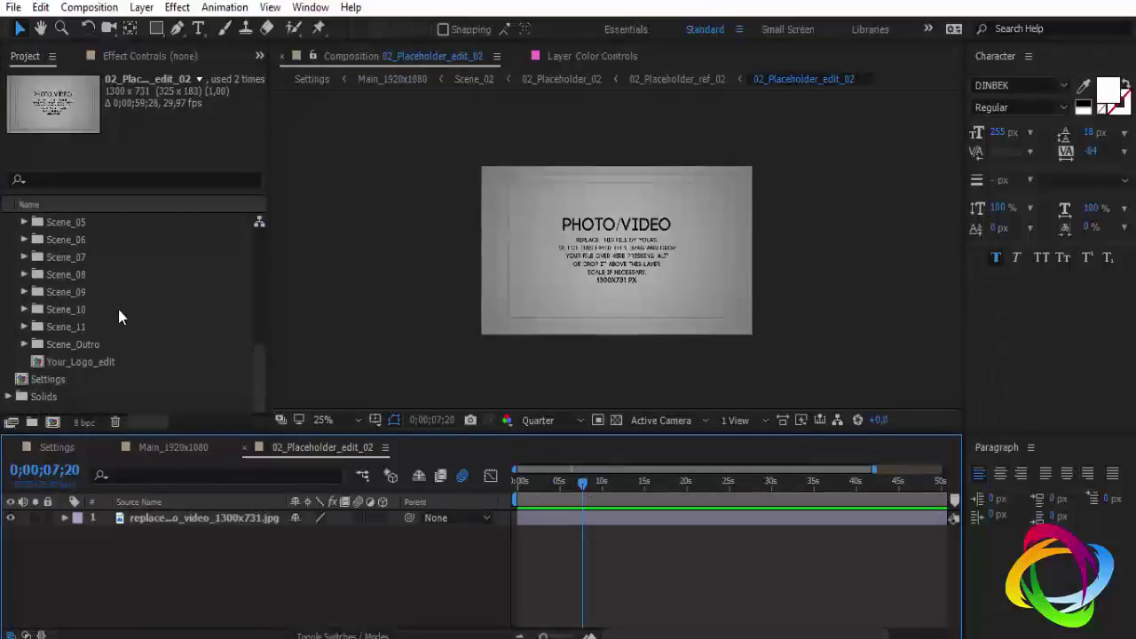
scroll(106, 298, up, 5)
scroll(95, 281, up, 4)
scroll(95, 281, up, 3)
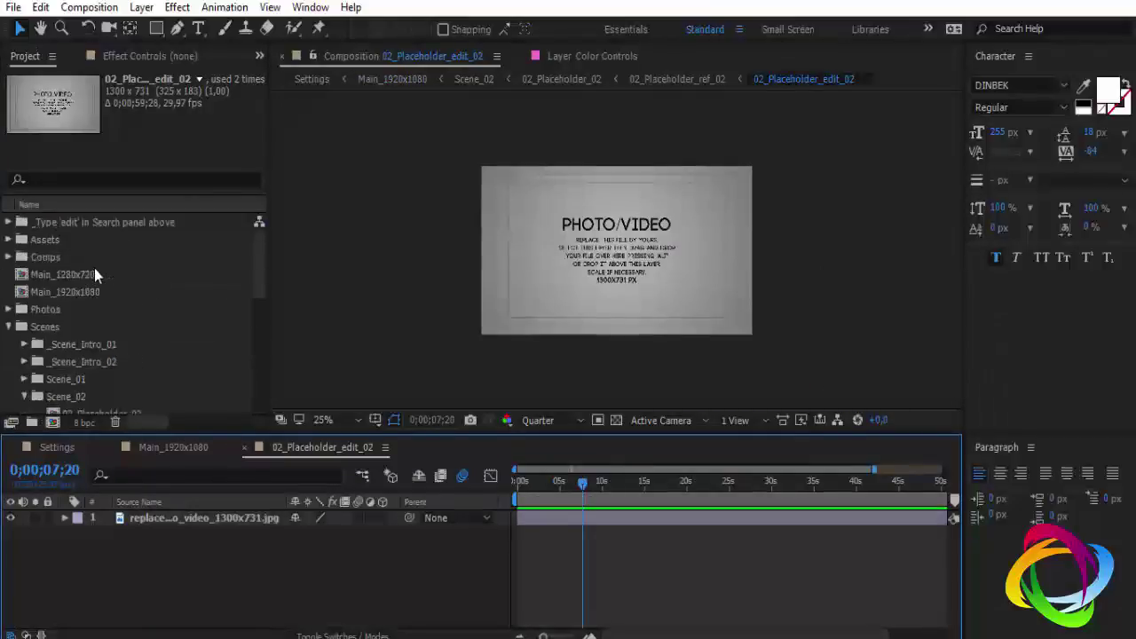
scroll(69, 361, down, 3)
scroll(66, 357, down, 6)
scroll(64, 360, down, 5)
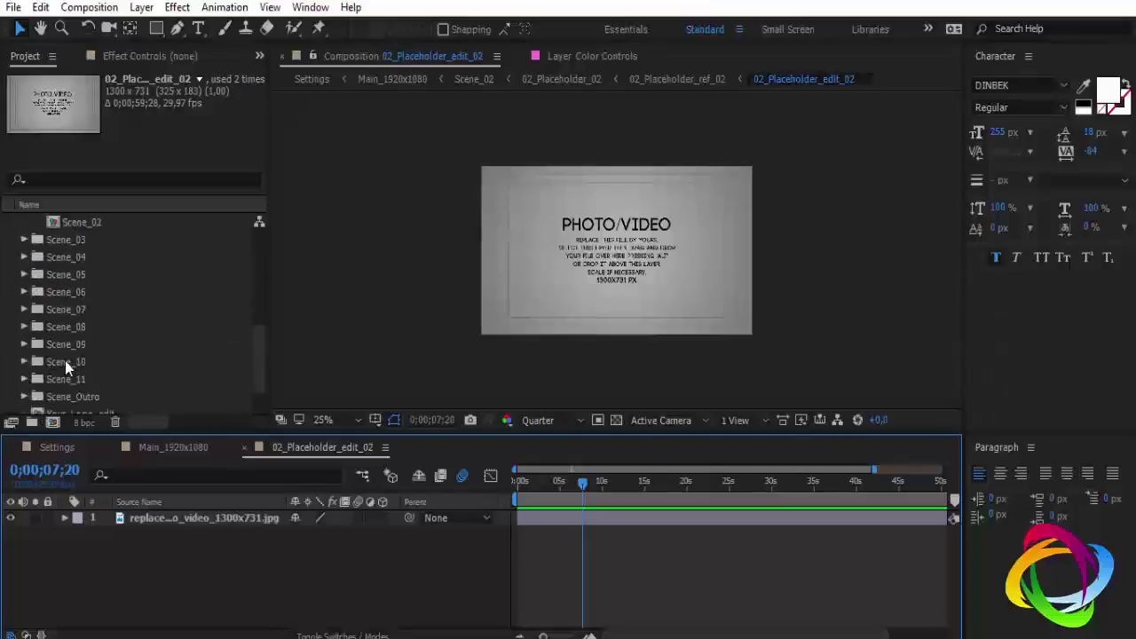
scroll(65, 360, down, 1)
scroll(65, 360, up, 3)
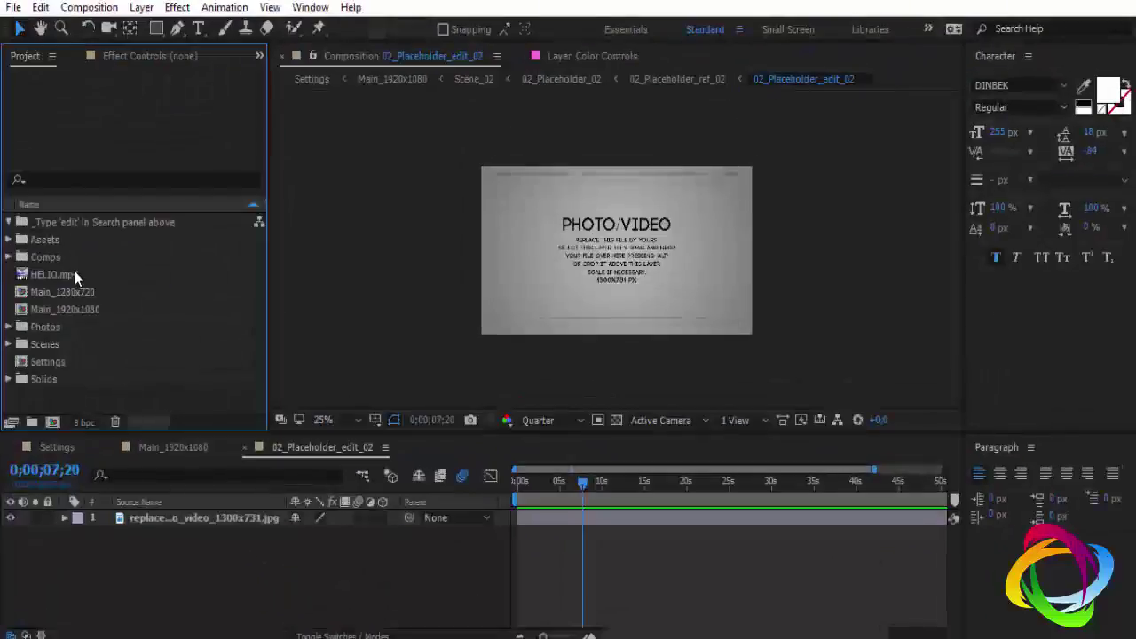
- Add HELIO.mp4 over the scene 2 placeholder at 71% scale, then preview it in Main_1920x1080
click(75, 277)
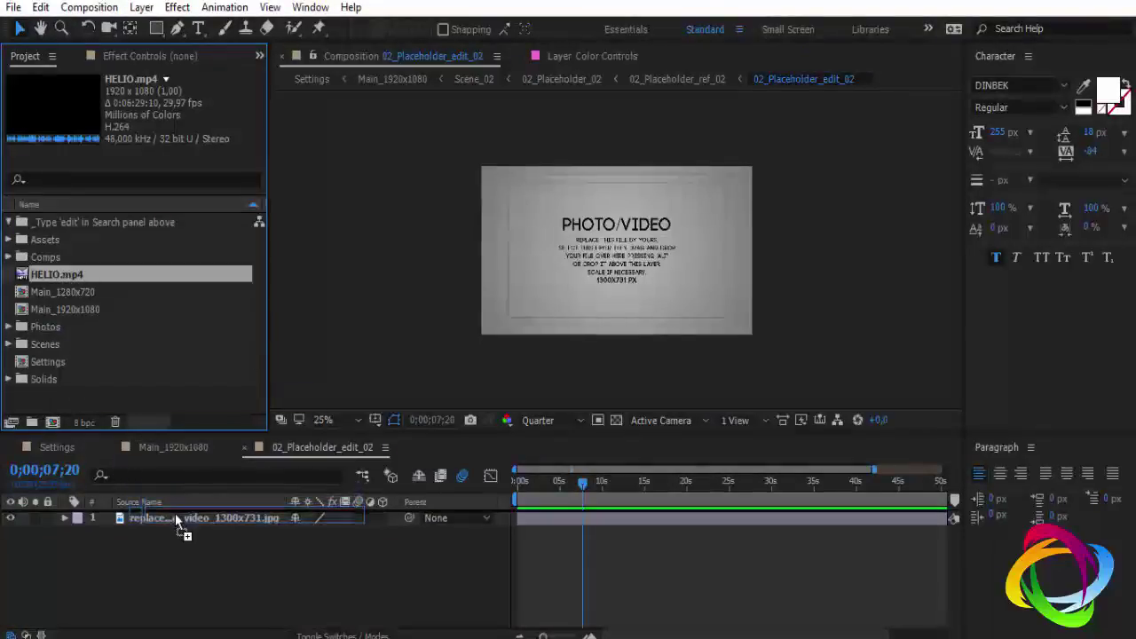
drag(62, 279, 186, 528)
key(s)
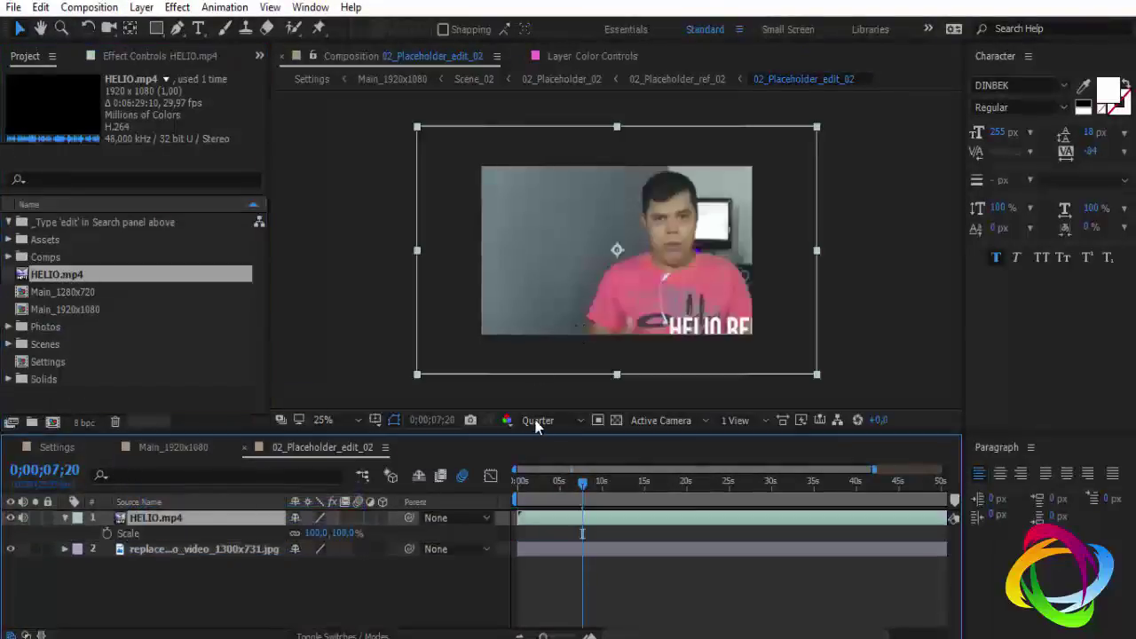
drag(344, 533, 321, 532)
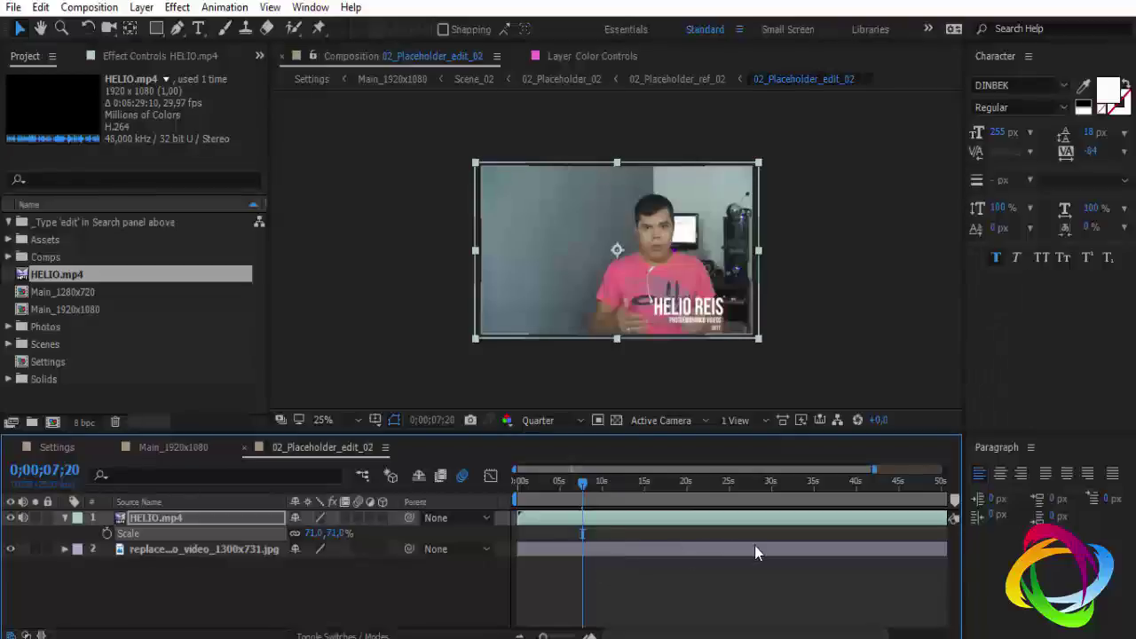
click(753, 518)
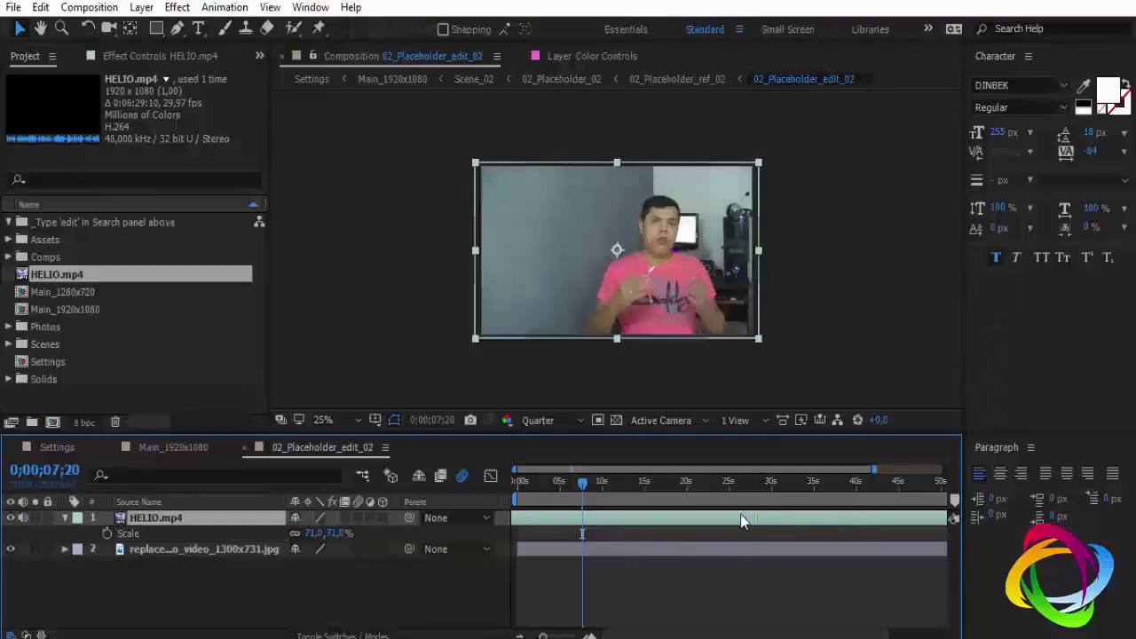
click(246, 447)
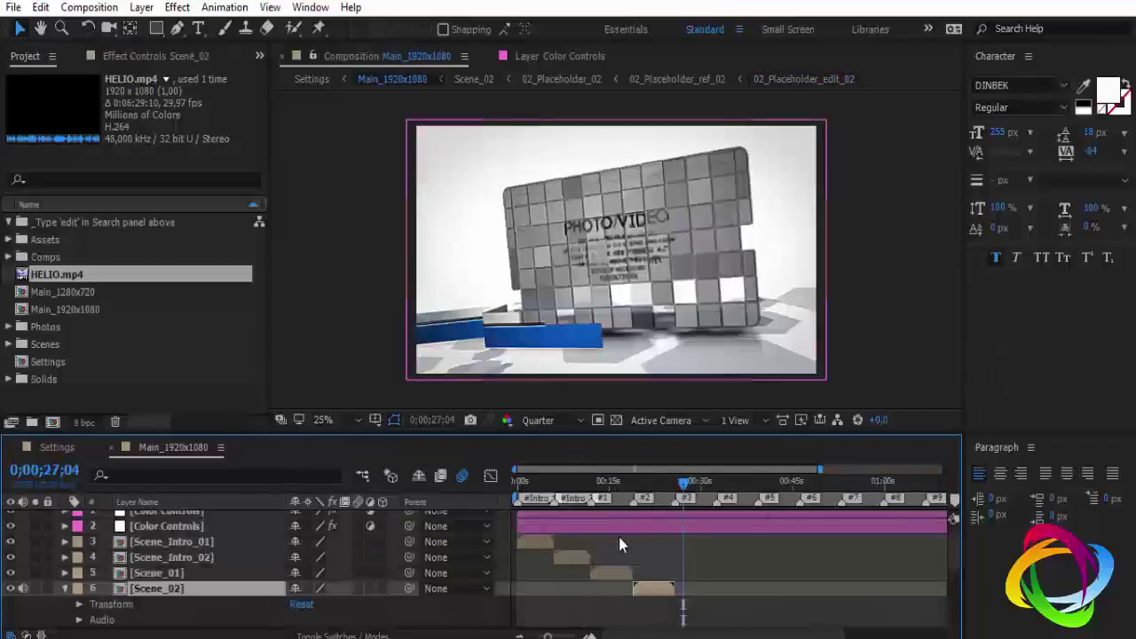
click(647, 504)
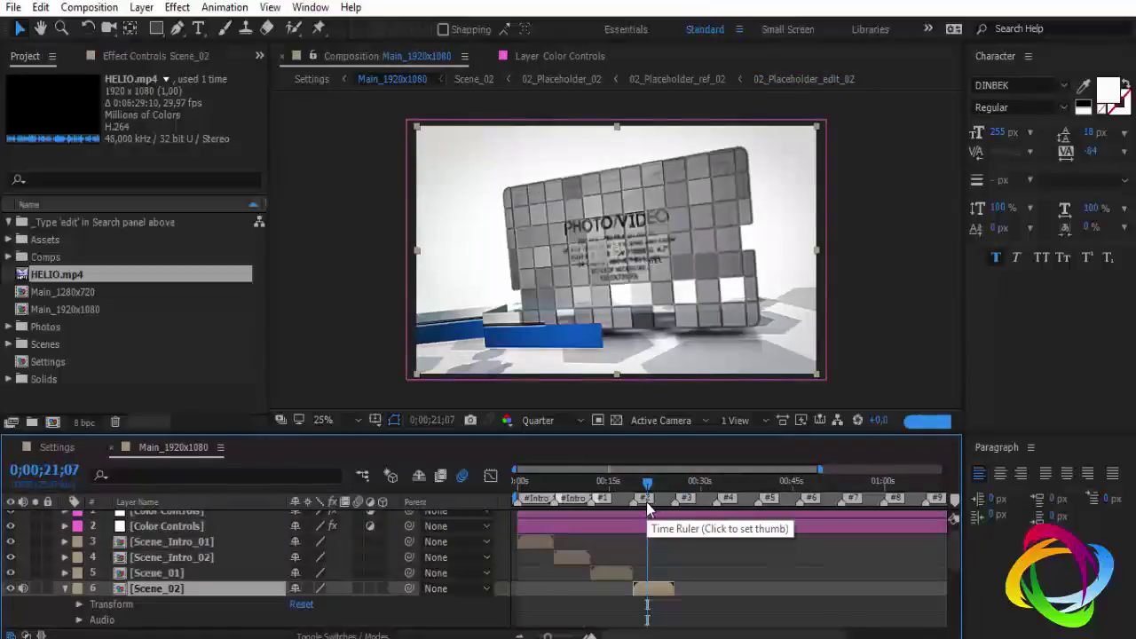
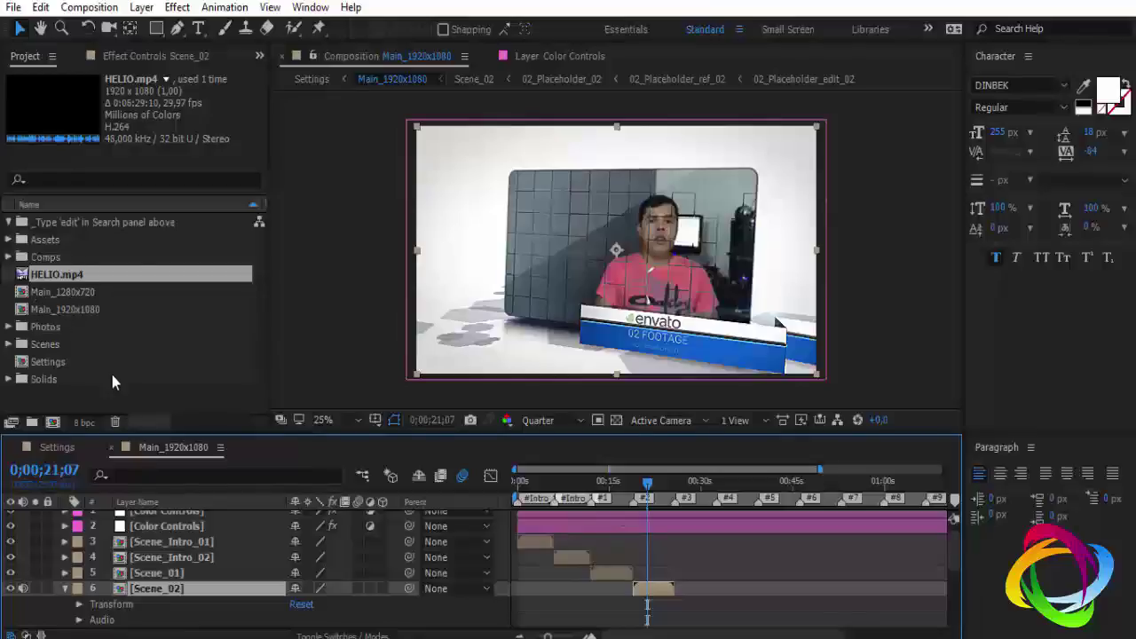
- Expand the Scene_02 folder and open the 02_Text_edit_02 composition
click(9, 344)
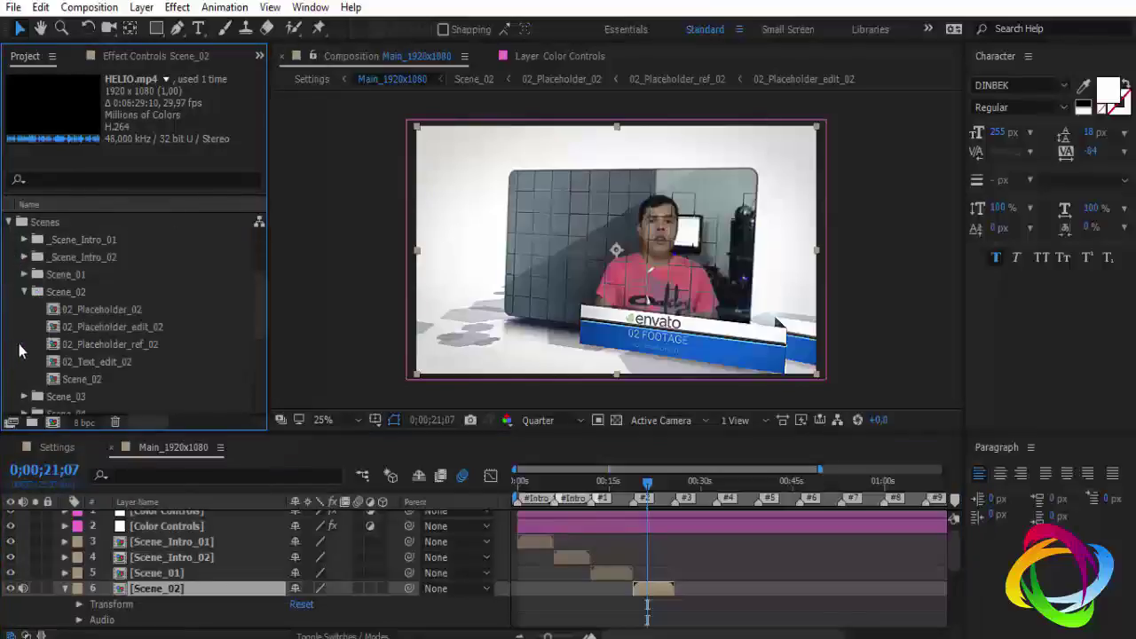
click(130, 359)
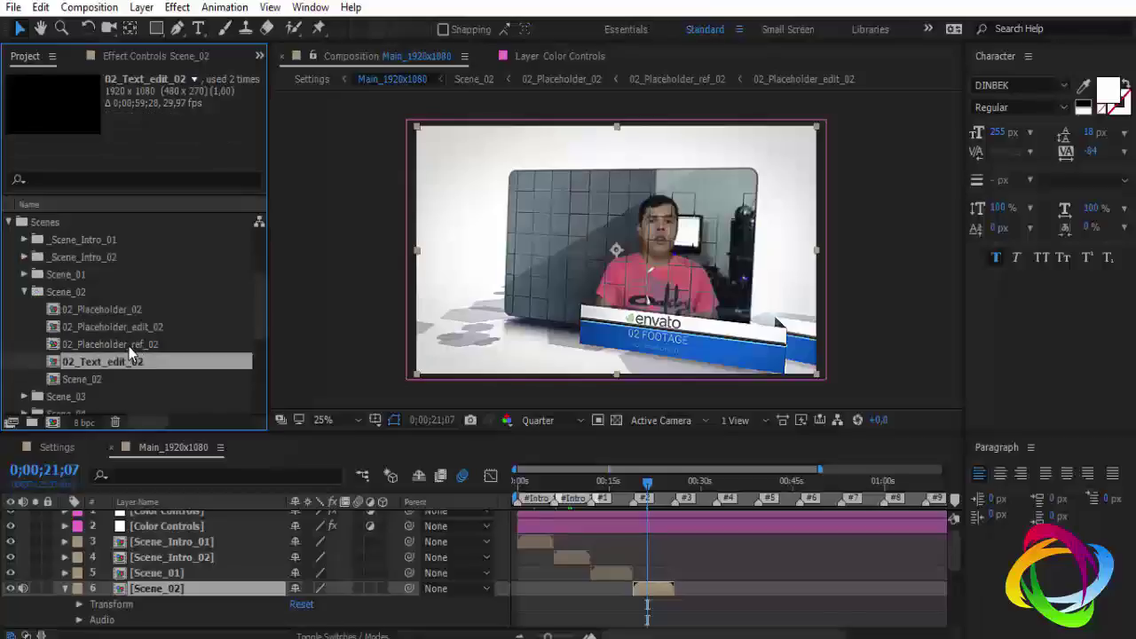
double_click(130, 353)
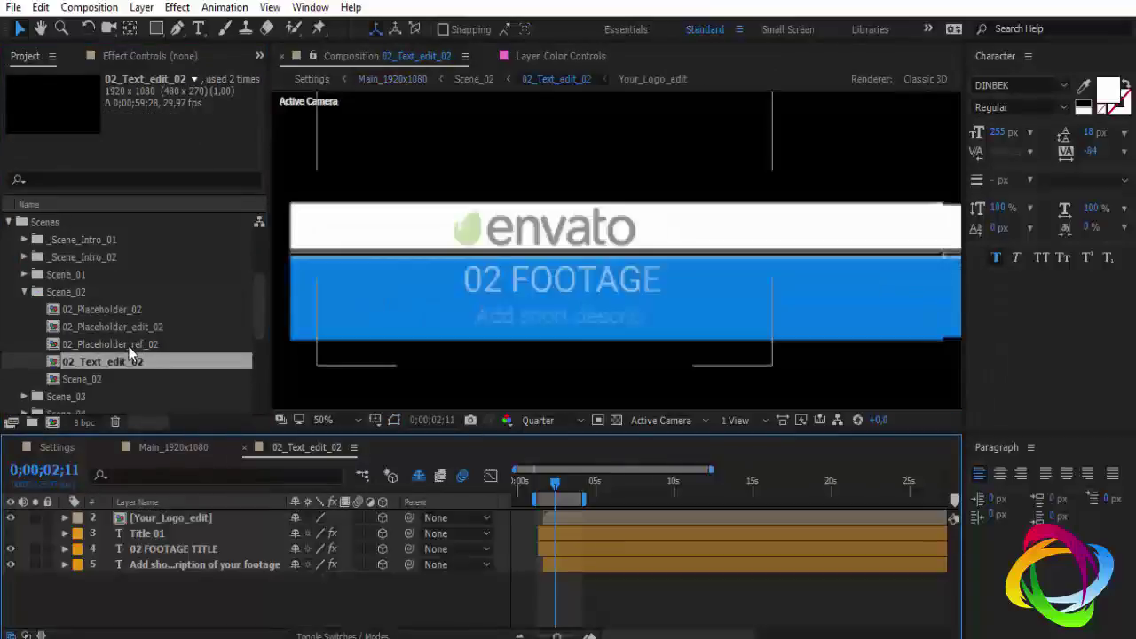
- Hide the Your_Logo_edit layer and replace the Title 01 text with the presenter's name
key(ctrl+Down)
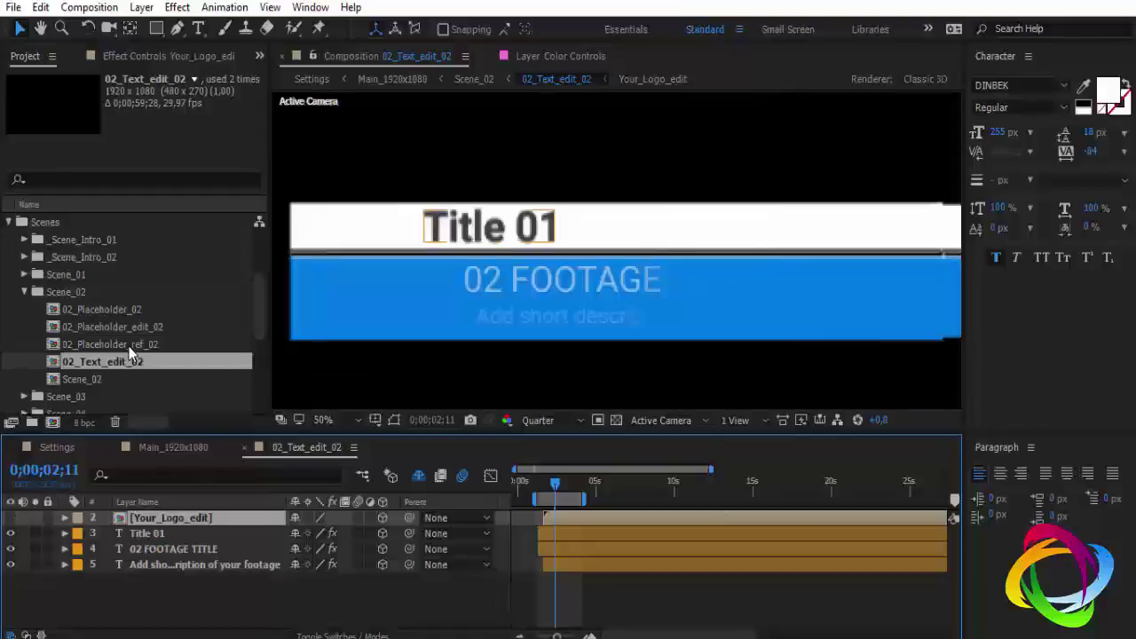
key(ctrl+Down)
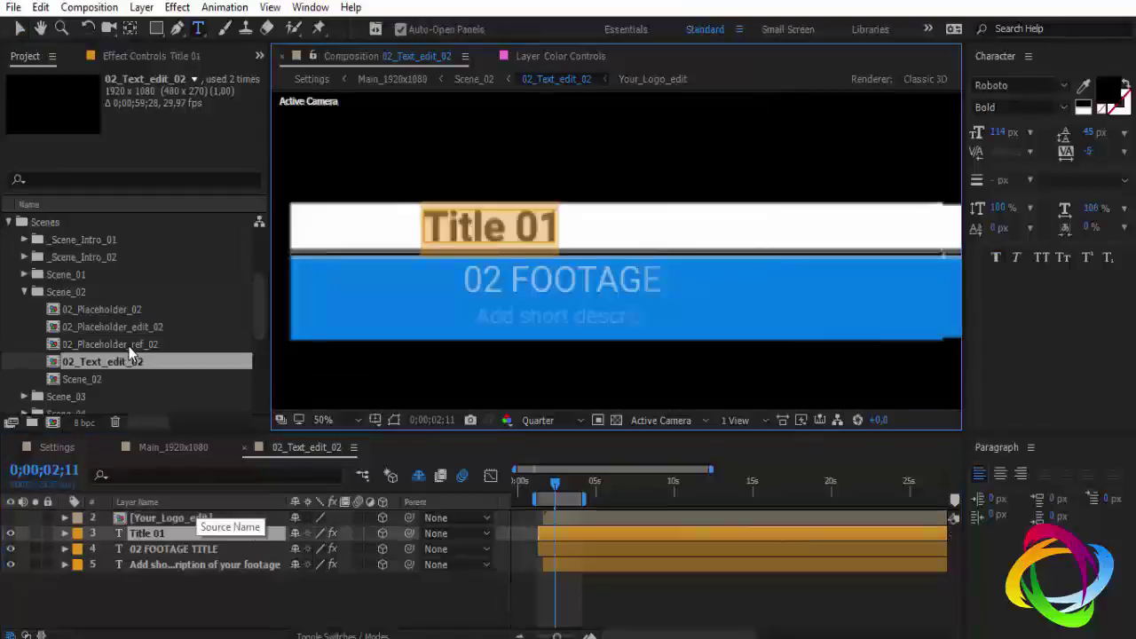
text(Hélio)
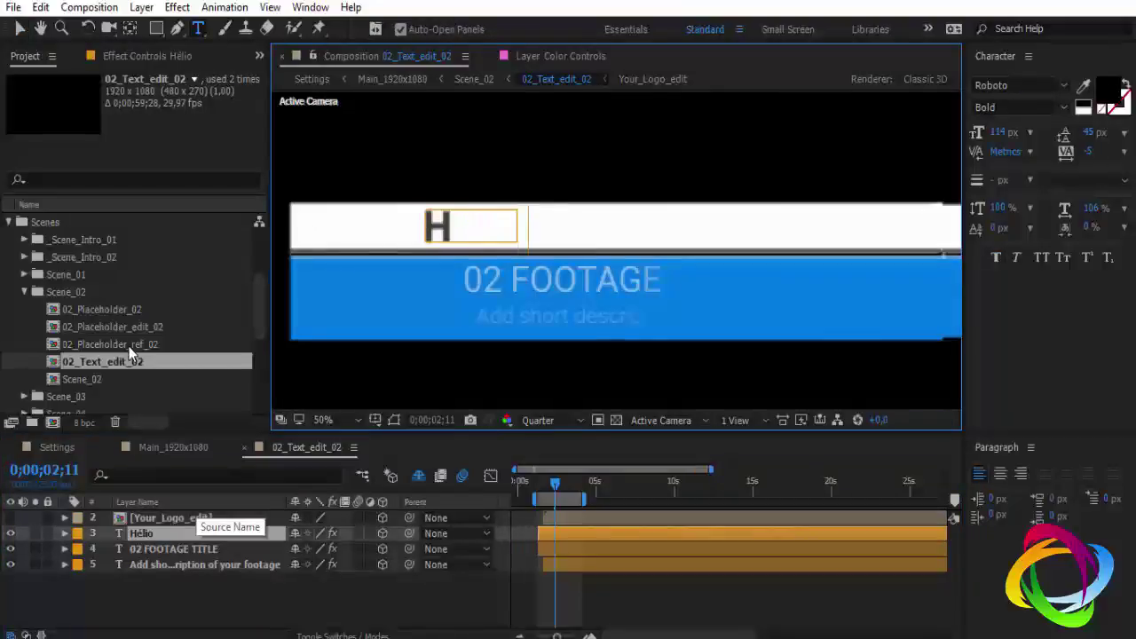
text( Re)
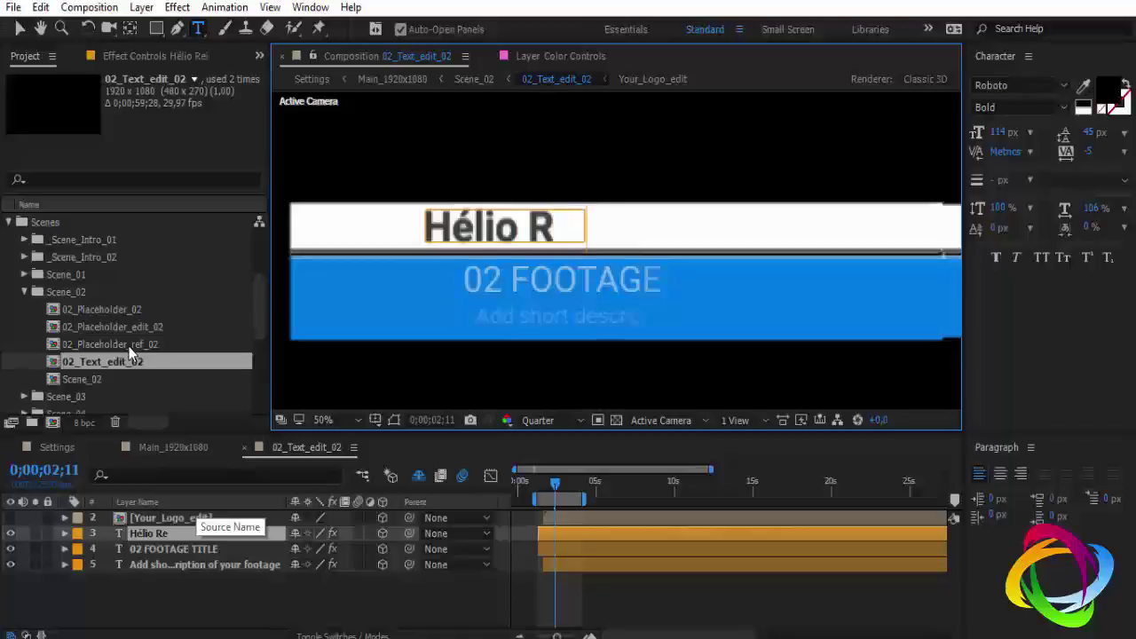
text(is)
key(ctrl+Down)
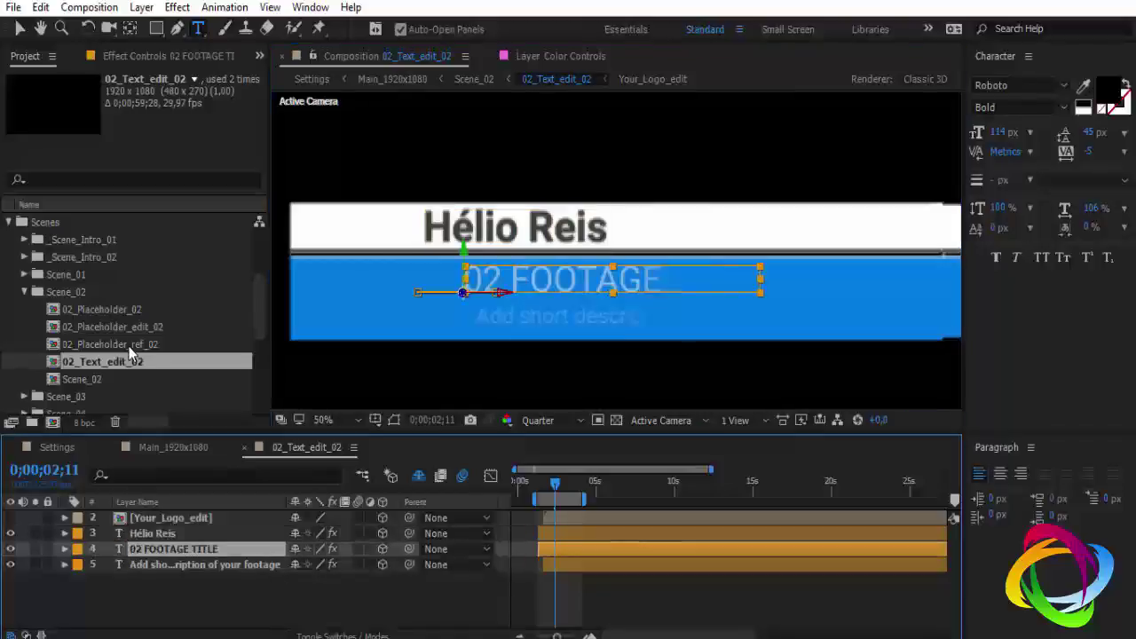
- Change the 02 FOOTAGE TITLE text to 'Photoembranco.com.br' and close the text comp
key(KP_Enter)
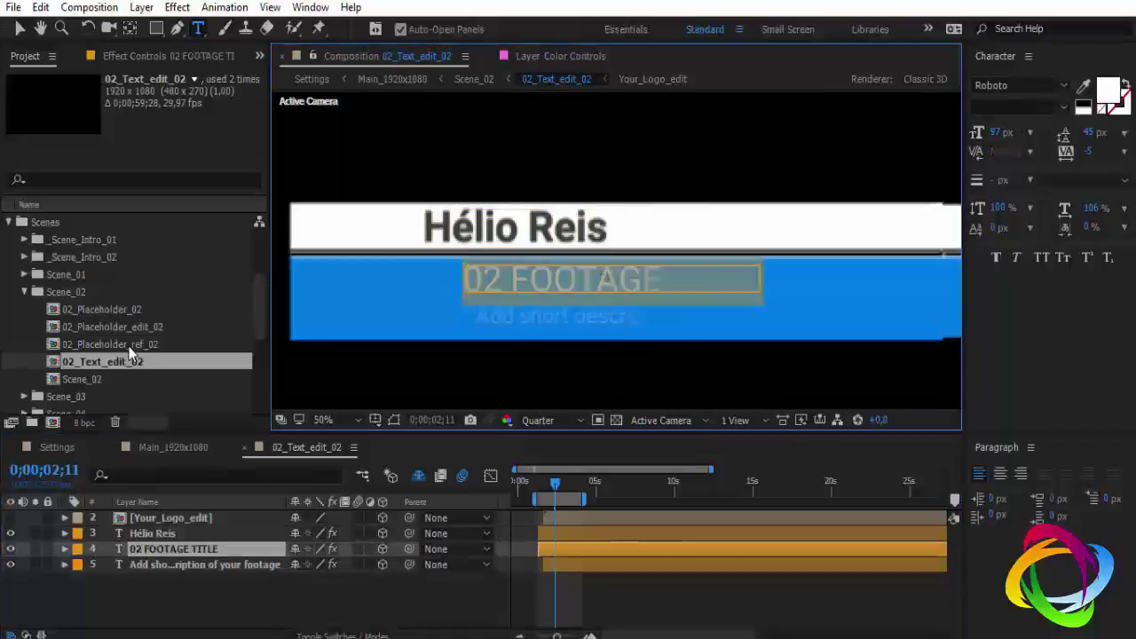
text(Phot)
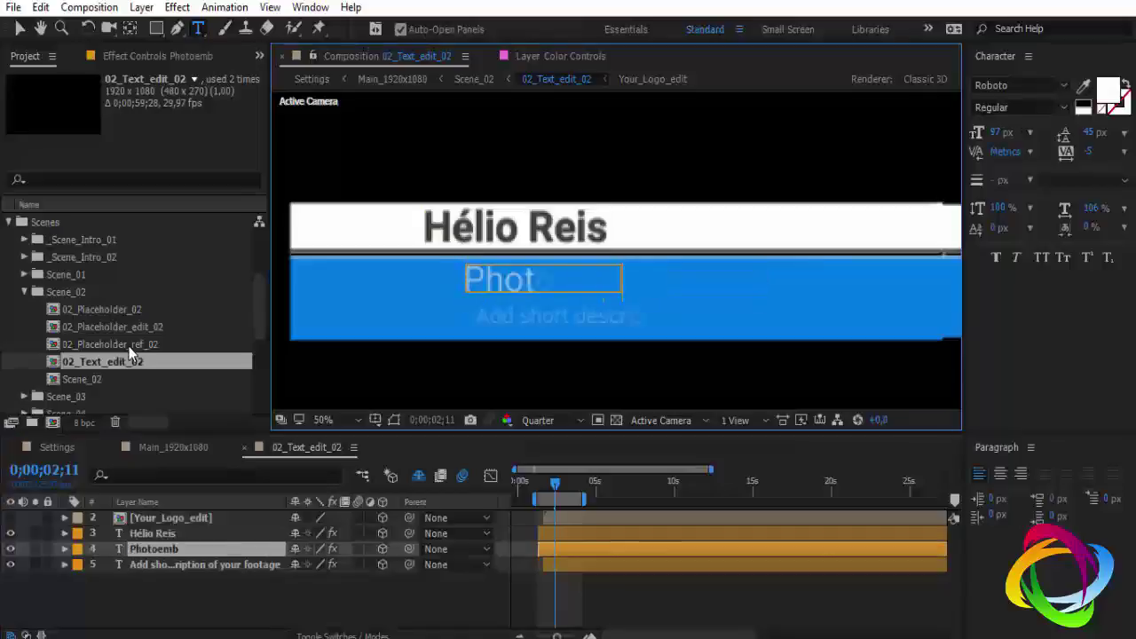
text(oembranco)
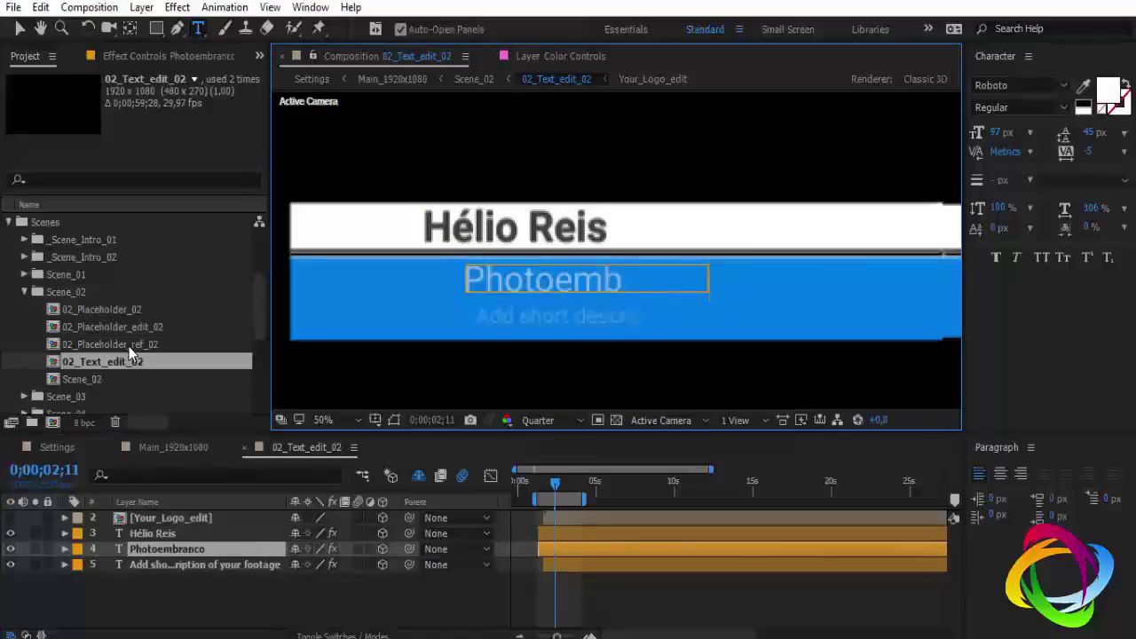
text(.com.br)
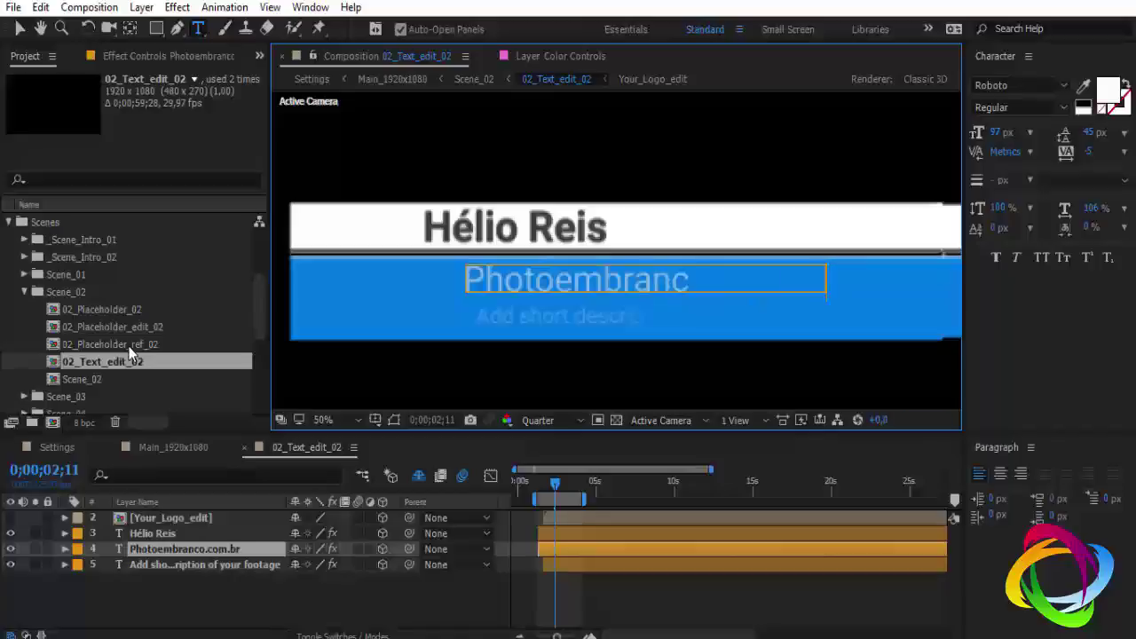
key(ctrl+w)
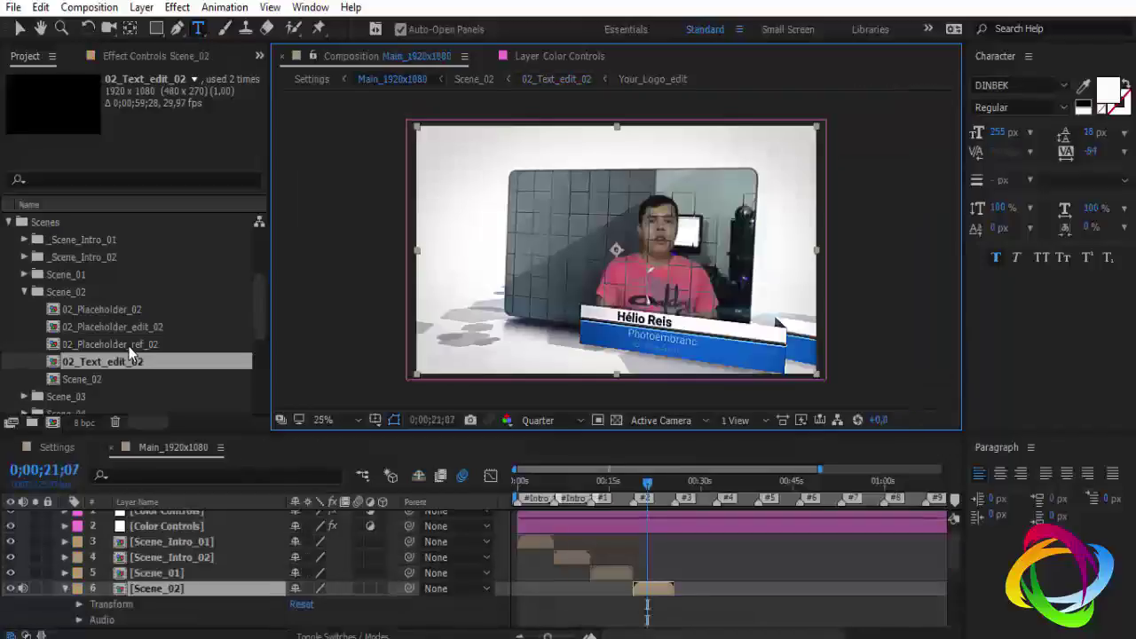
- Preview the Main_1920x1080 composition from an earlier point in the timeline
click(617, 482)
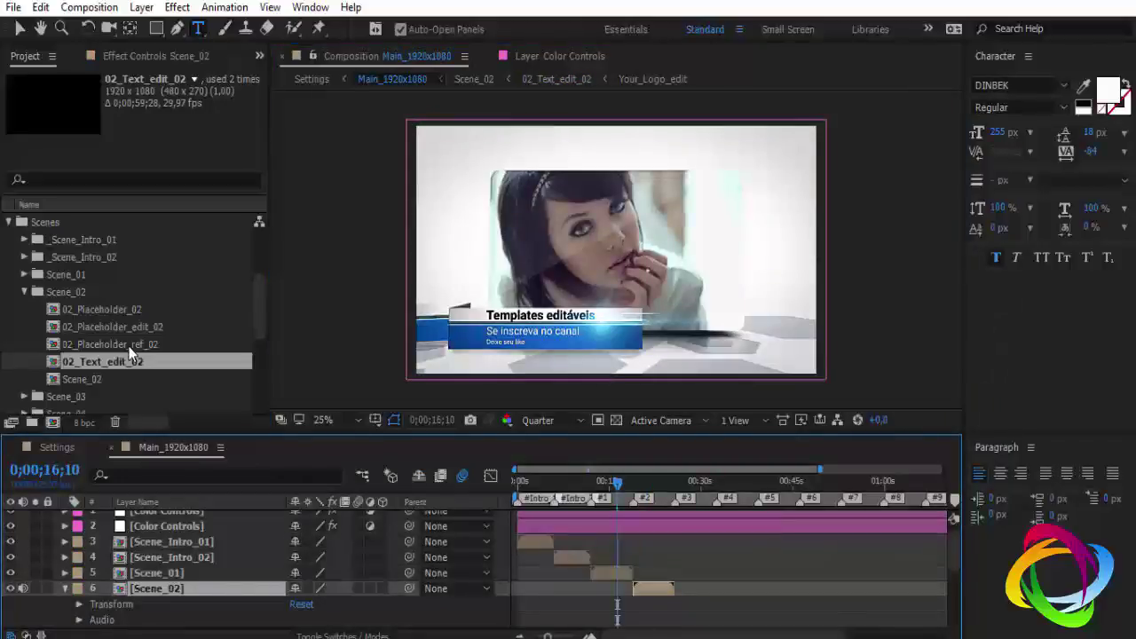
key(v)
key(space)
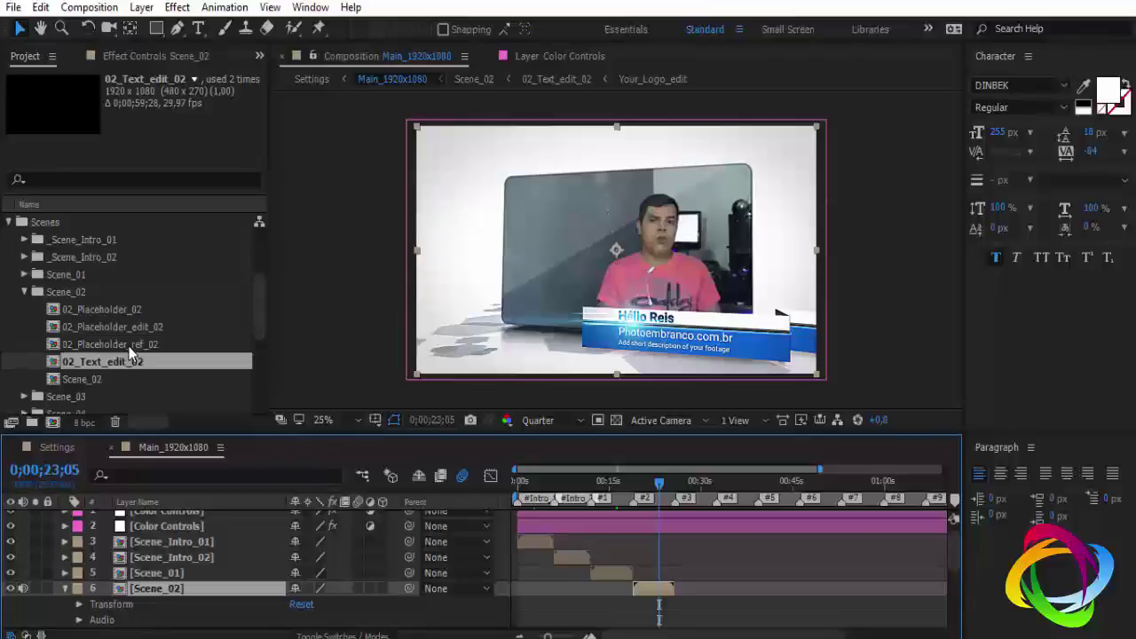
key(space)
- Collapse Scene_02, expand Scene_Outro and open the Text_Outro_edit composition
click(129, 354)
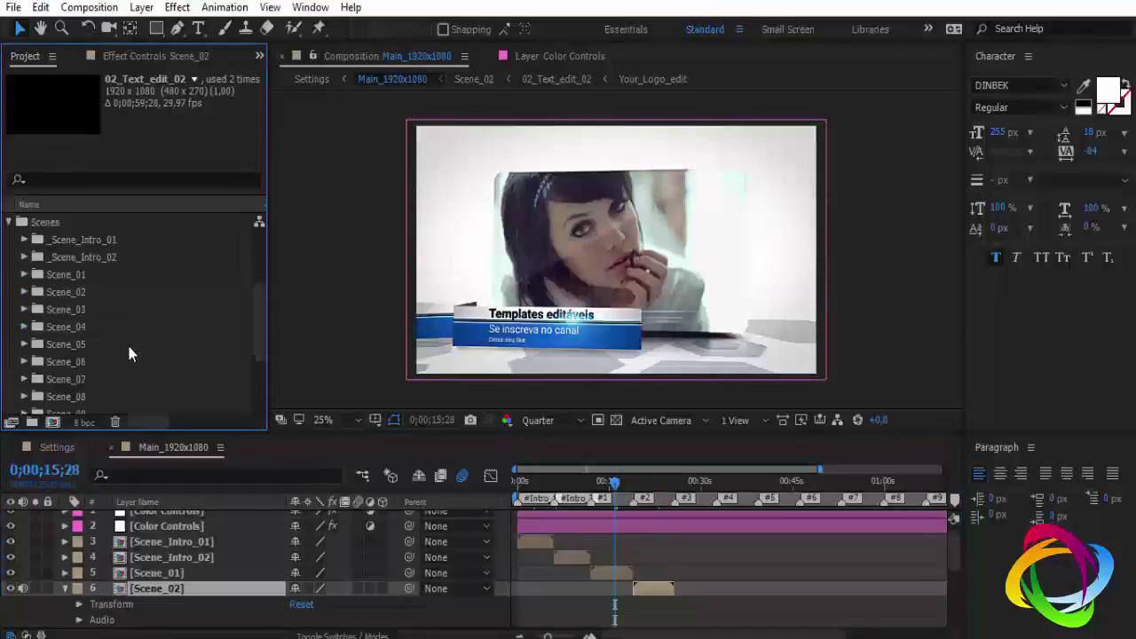
scroll(129, 353, down, 2)
scroll(129, 353, down, 2)
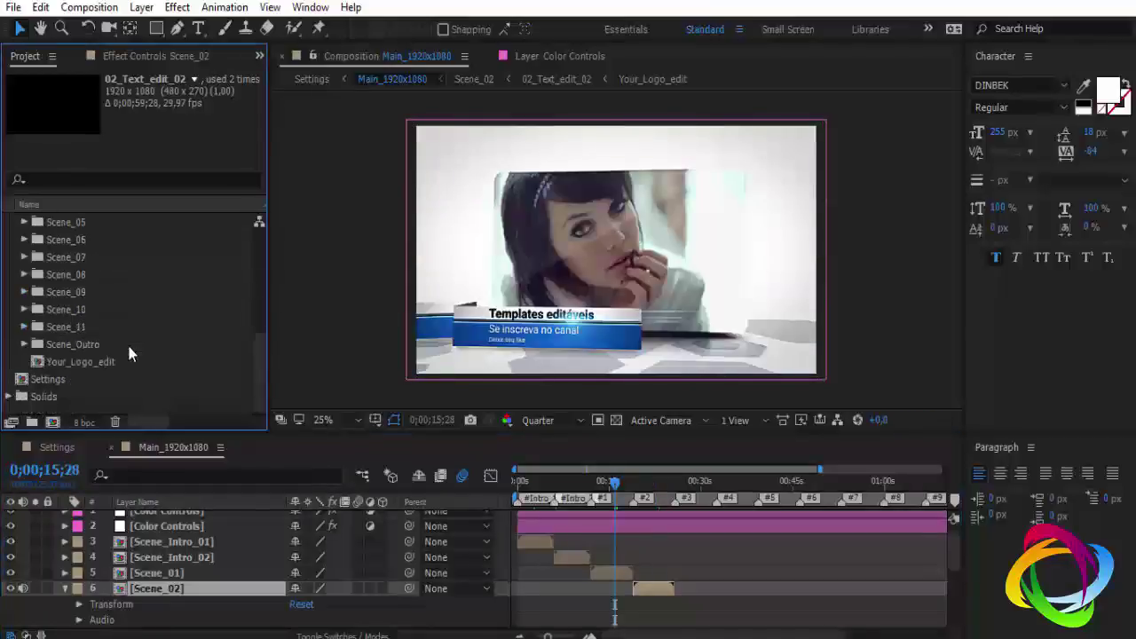
double_click(129, 349)
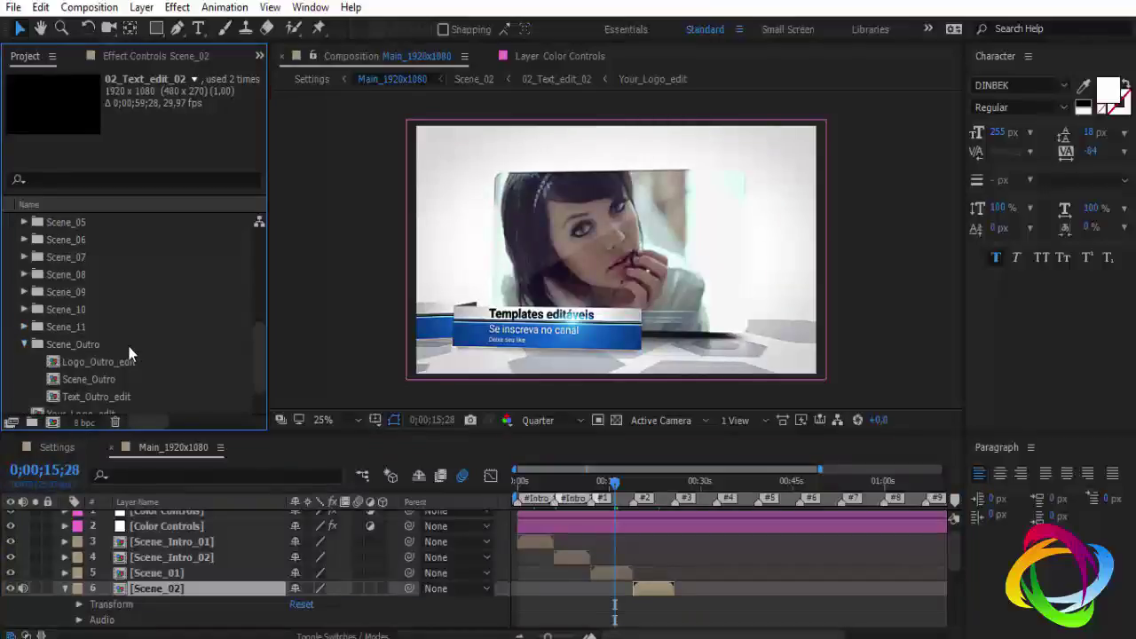
double_click(96, 397)
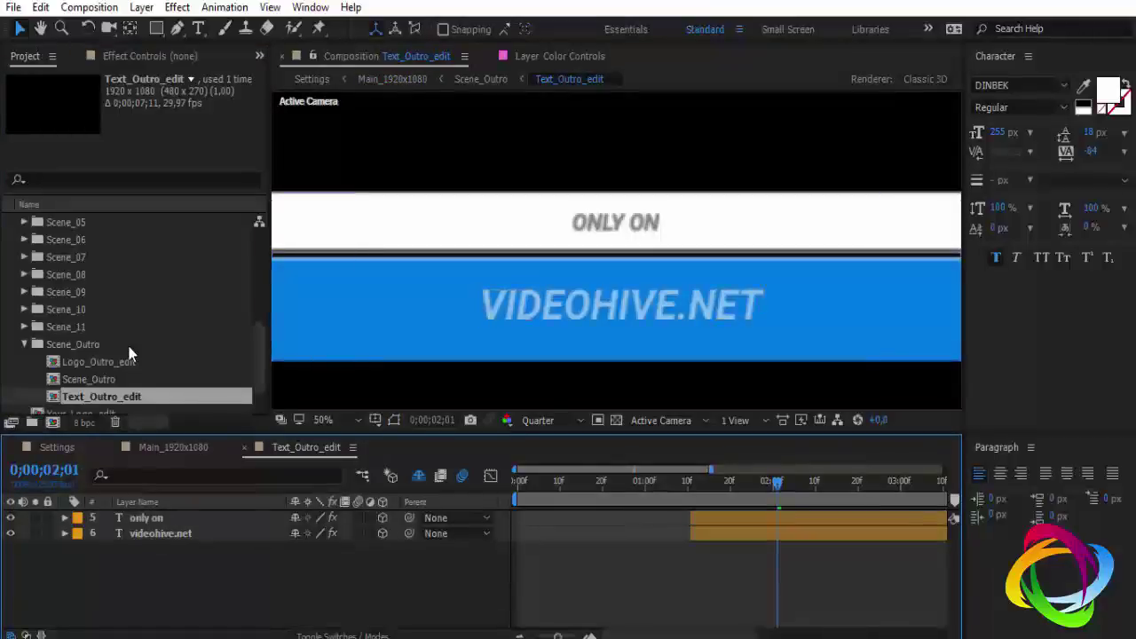
- Close the Text_Outro_edit composition and scroll the Project panel back to the top
key(ctrl+w)
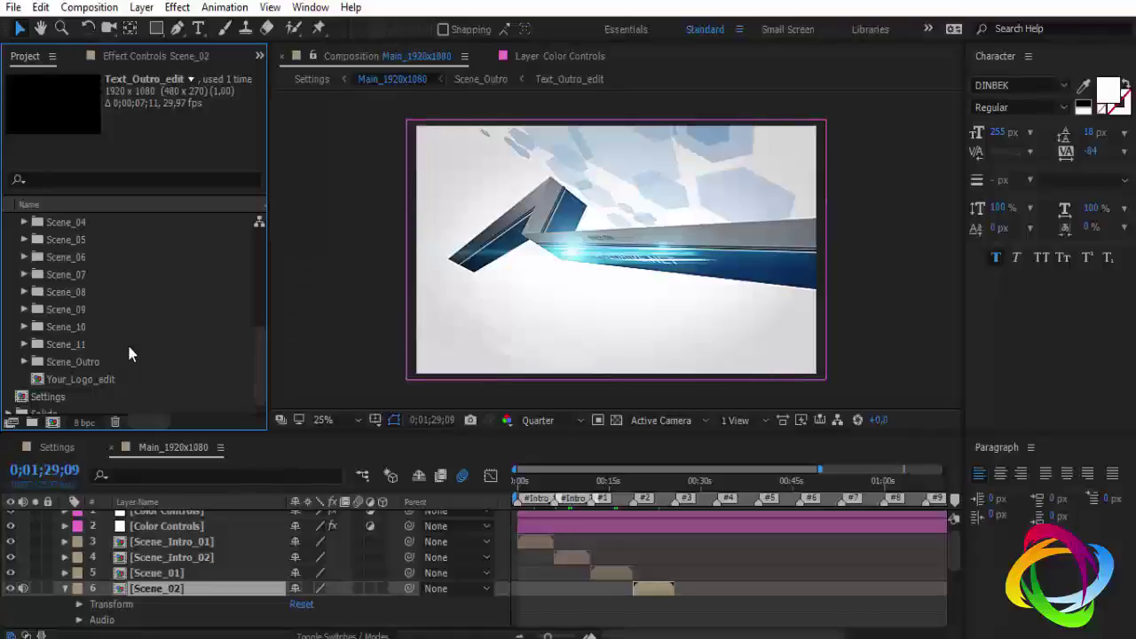
scroll(128, 354, up, 3)
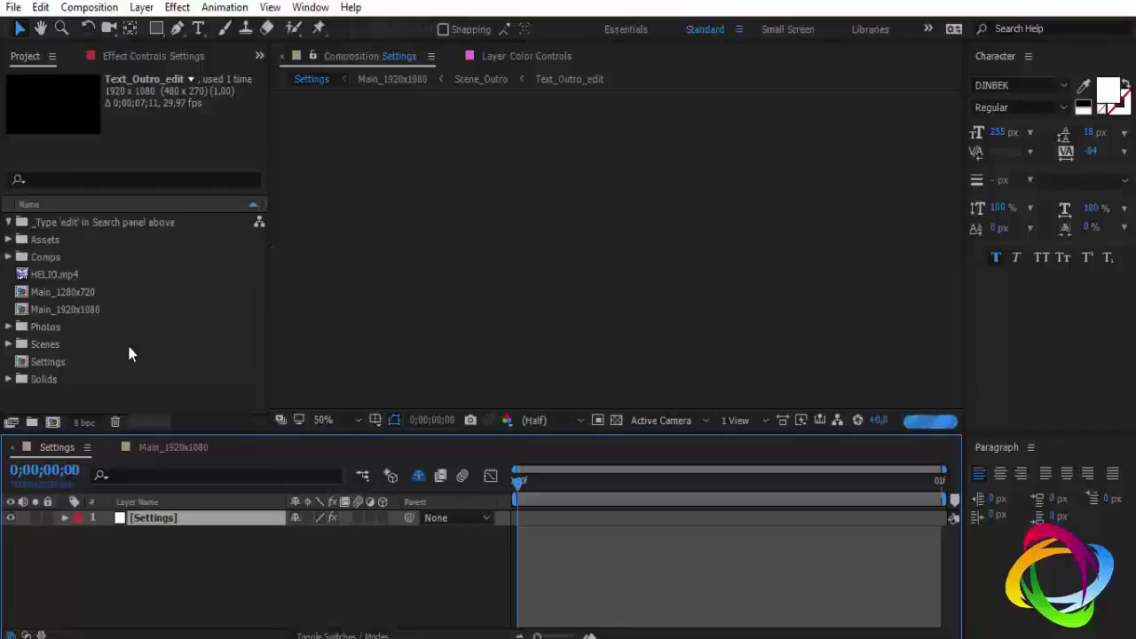
- Set the preview resolution to Quarter, checking the frame at 25% and 50% zoom
key(ctrl+alt+shift+j)
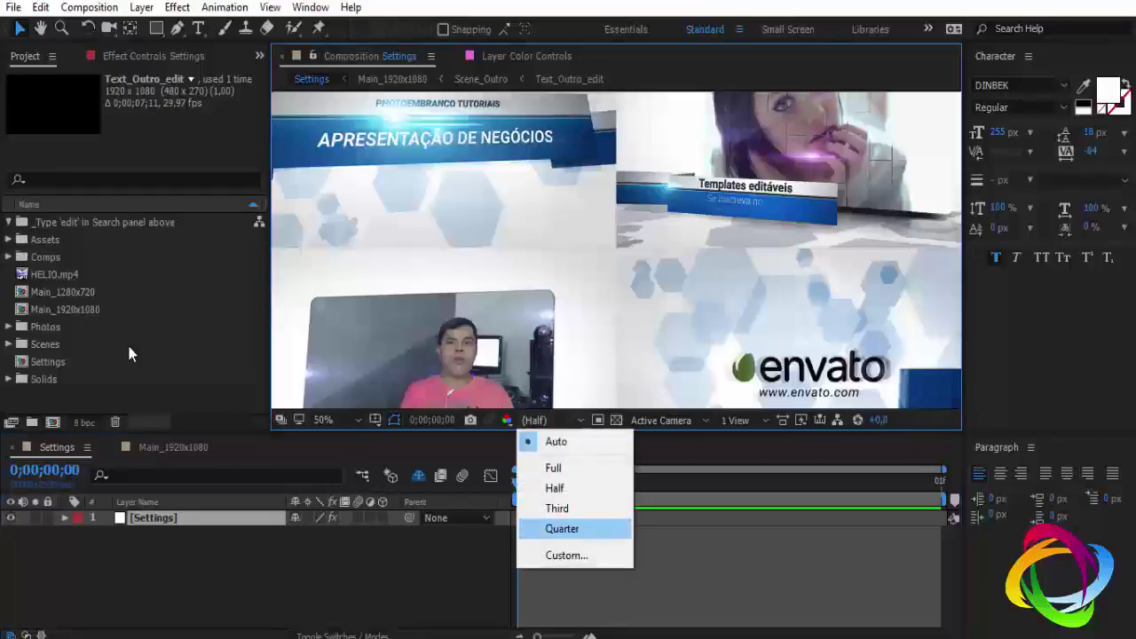
key(comma)
key(comma)
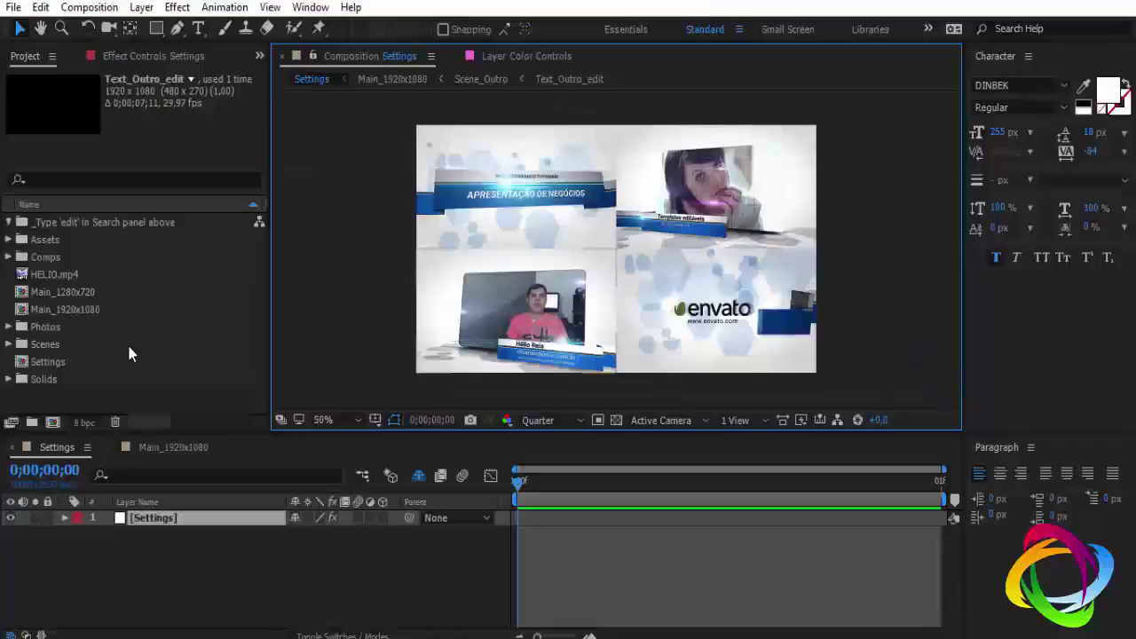
key(period)
key(comma)
key(period)
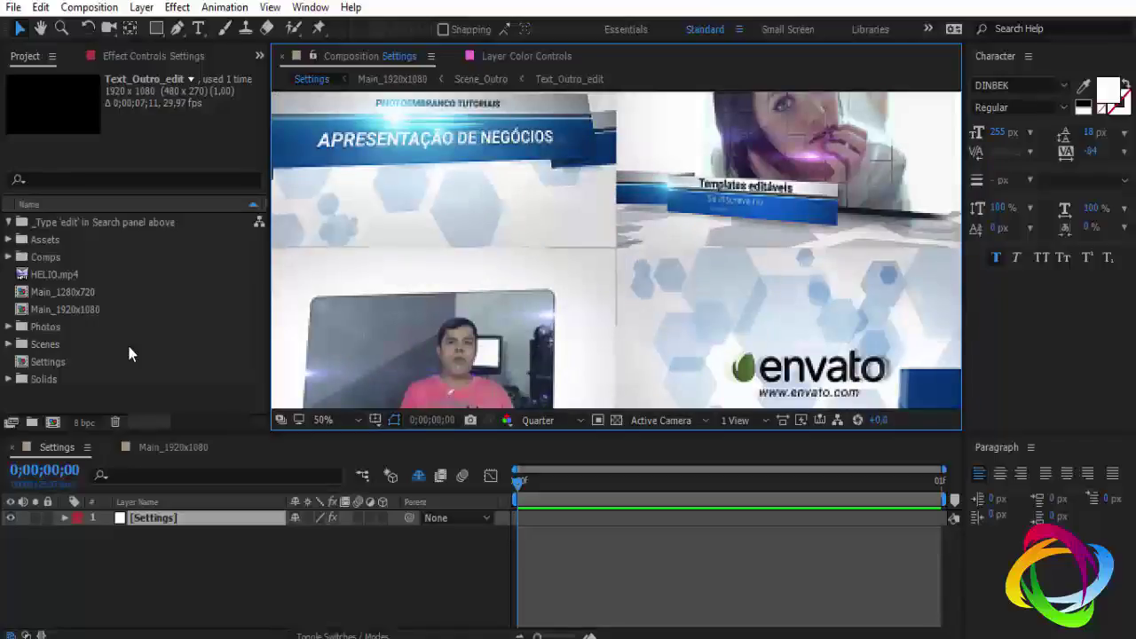
click(551, 420)
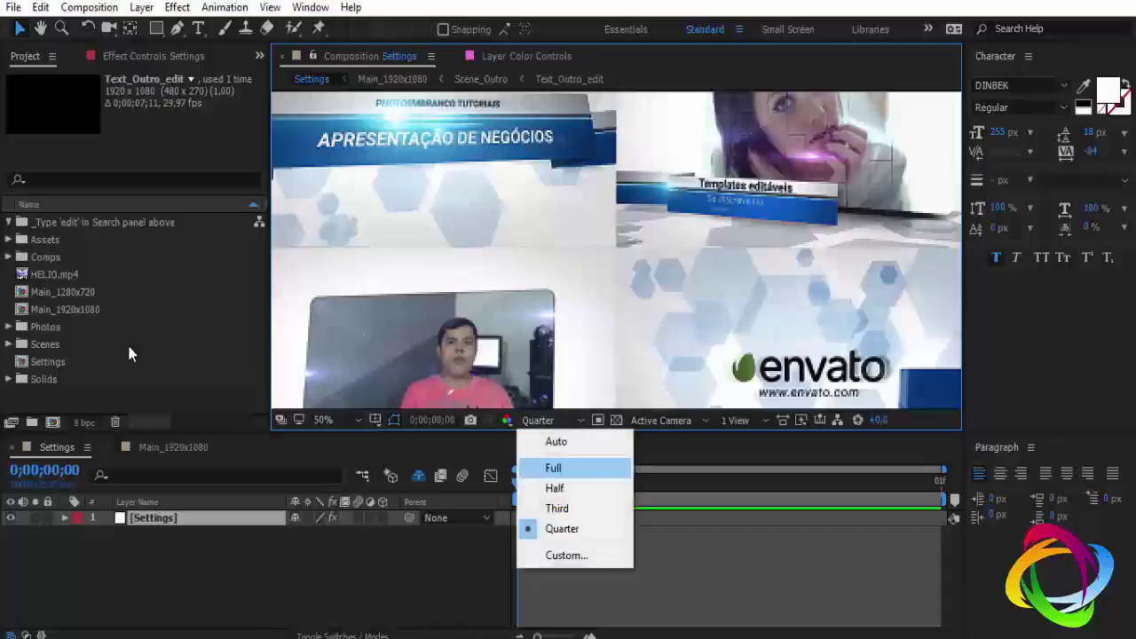
key(Up)
key(Escape)
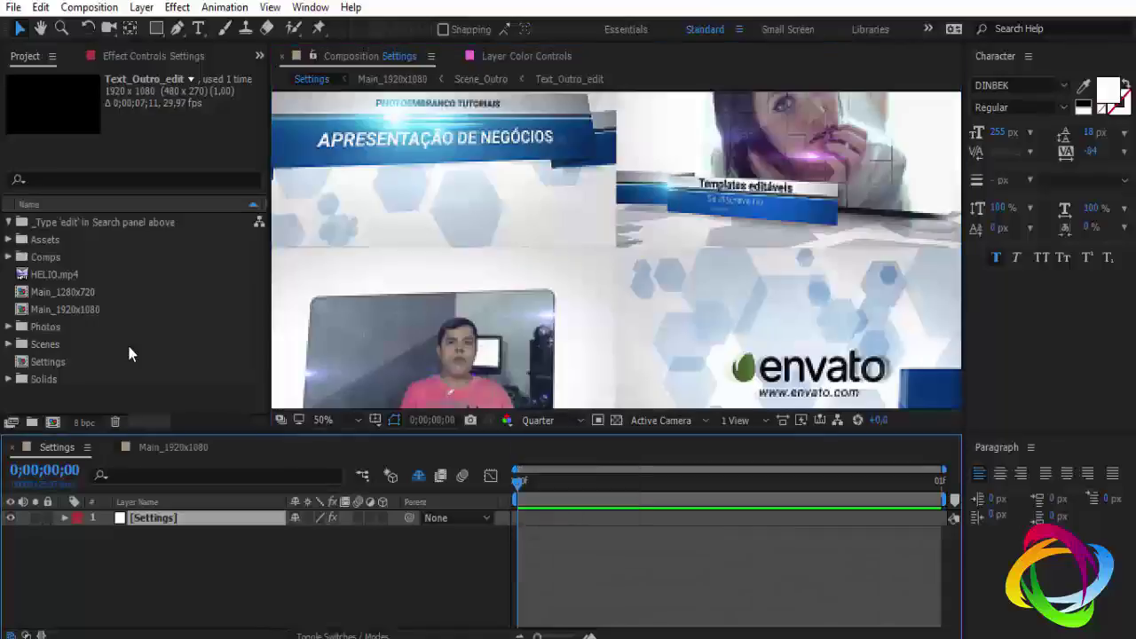
- Check the Settings layer's Effect Controls, then return to the Main_1920x1080 composition
key(F3)
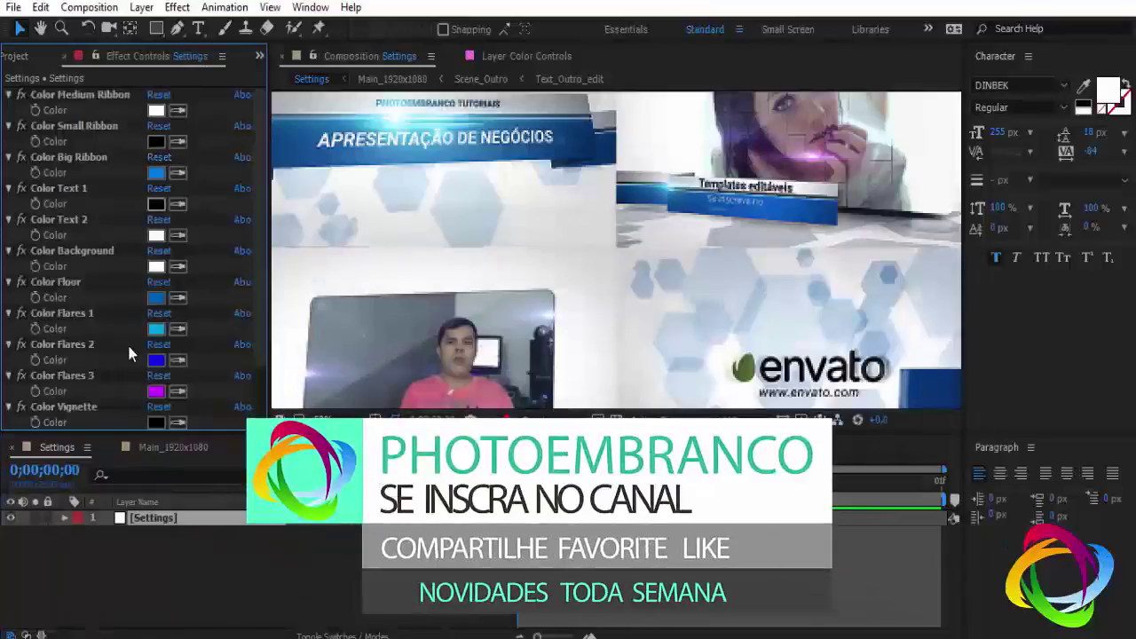
key(ctrl+0)
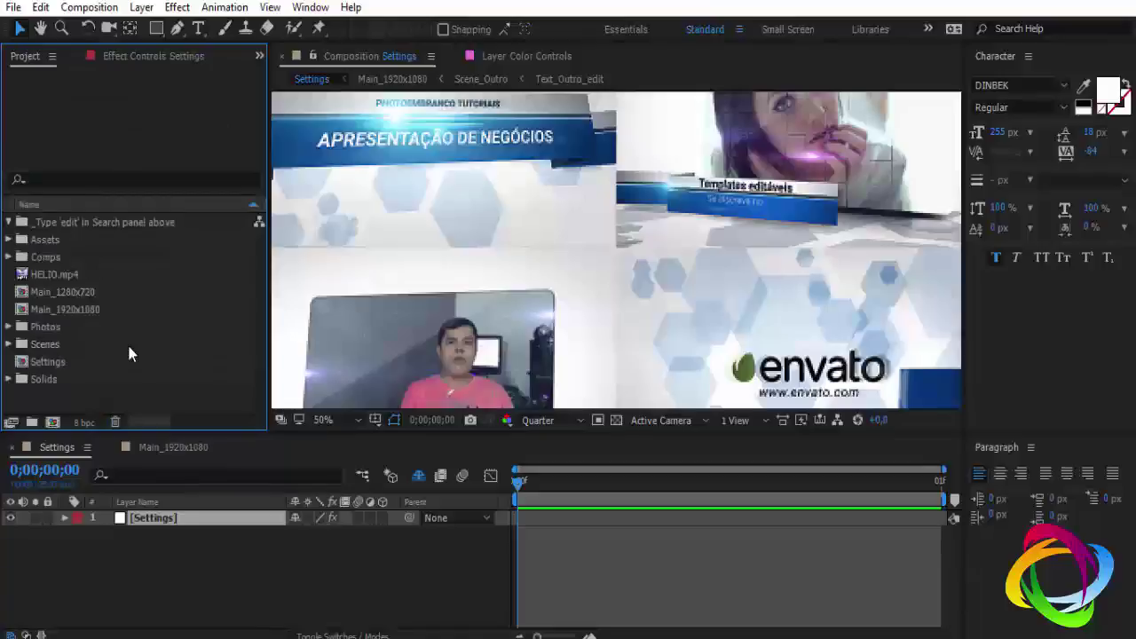
key(shift+period)
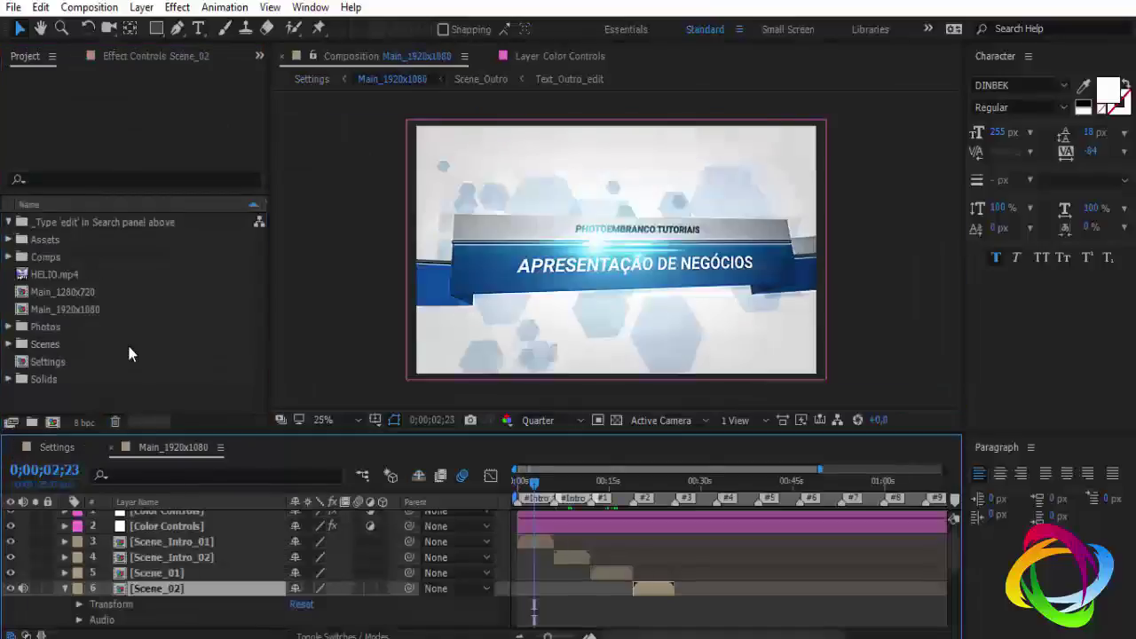
- Open the Main_1280x720 composition and close the Main_1920x1080 timeline
key(m)
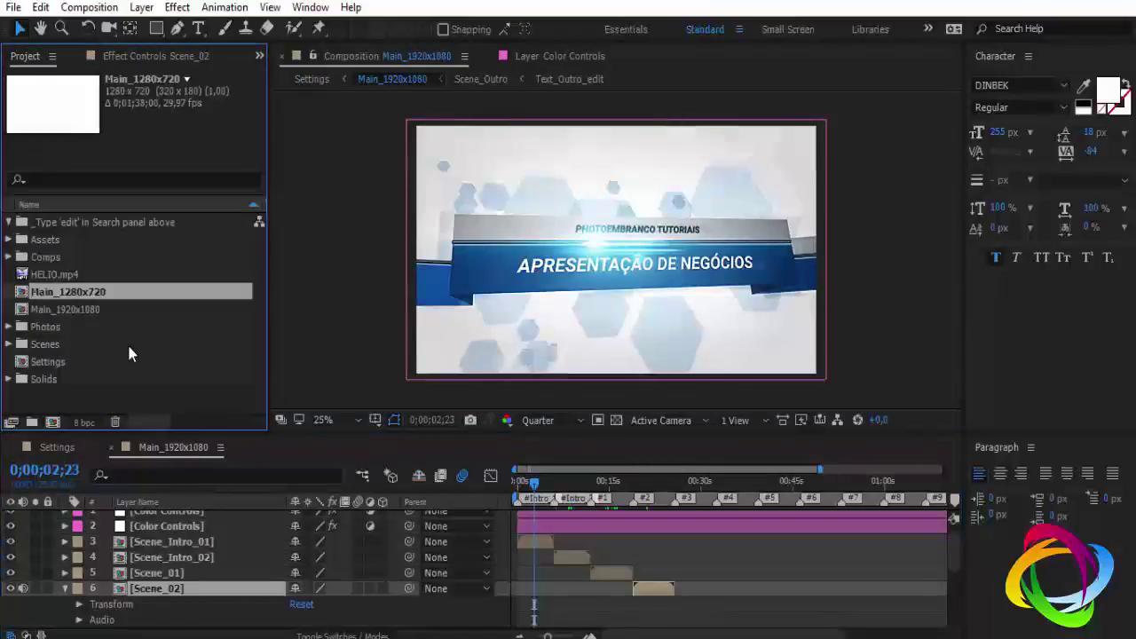
key(Down)
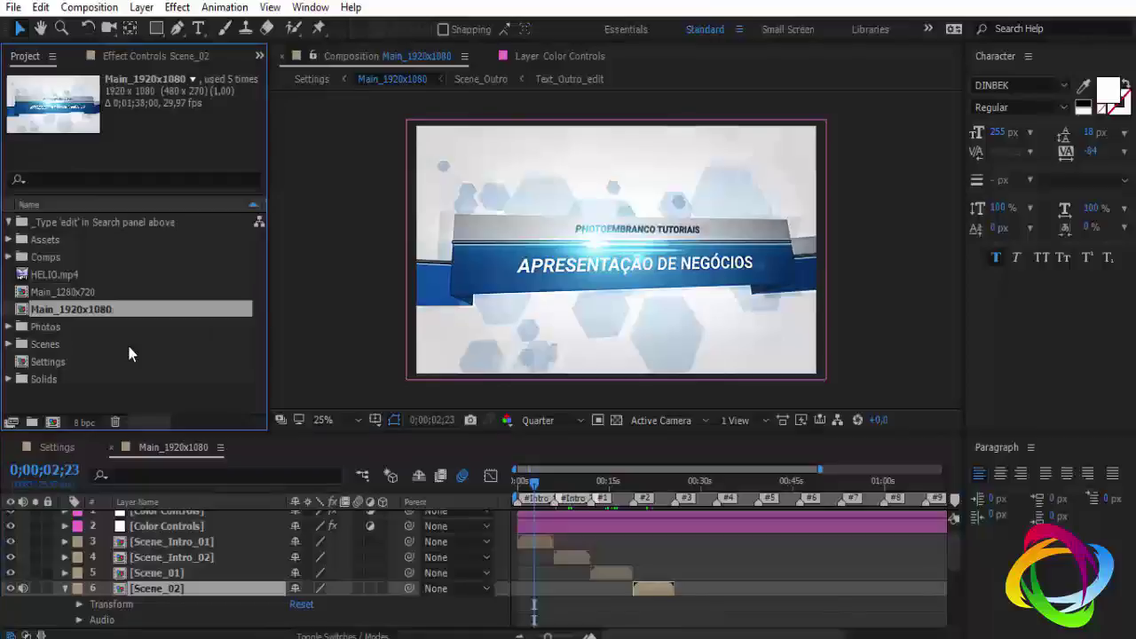
key(Up)
key(Return)
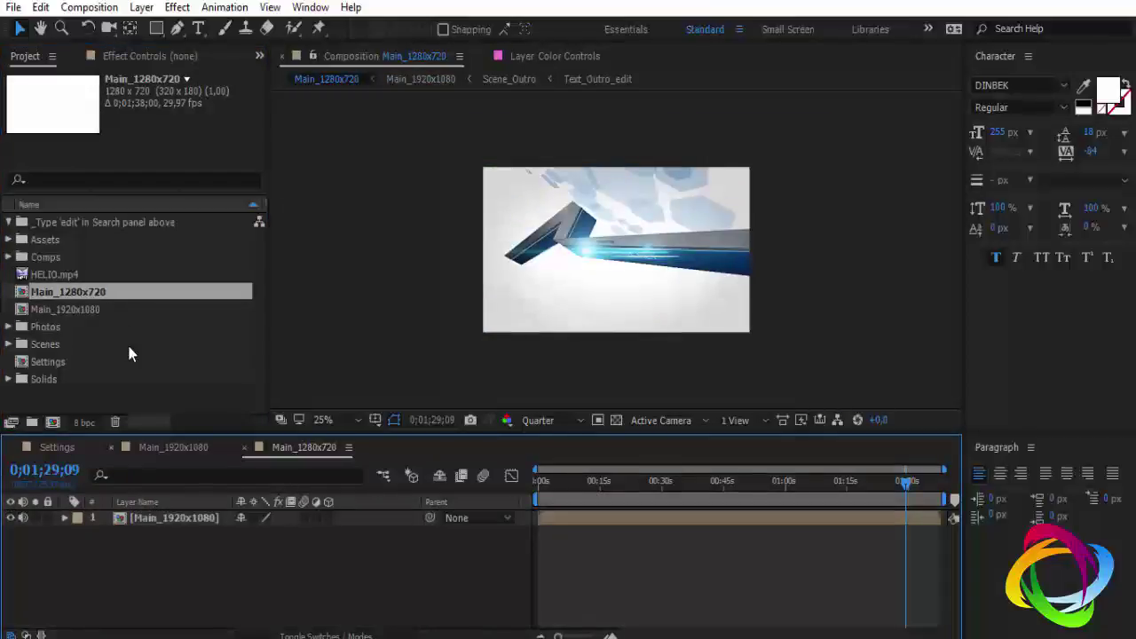
key(ctrl+w)
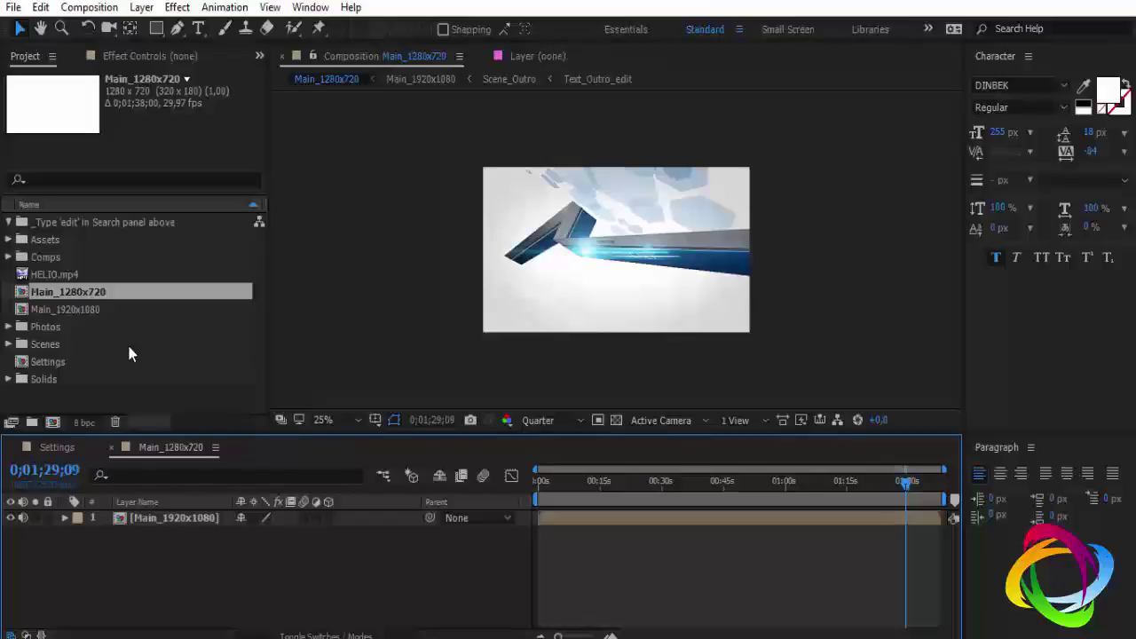
- Add Main_1280x720 to the Render Queue
key(ctrl+0)
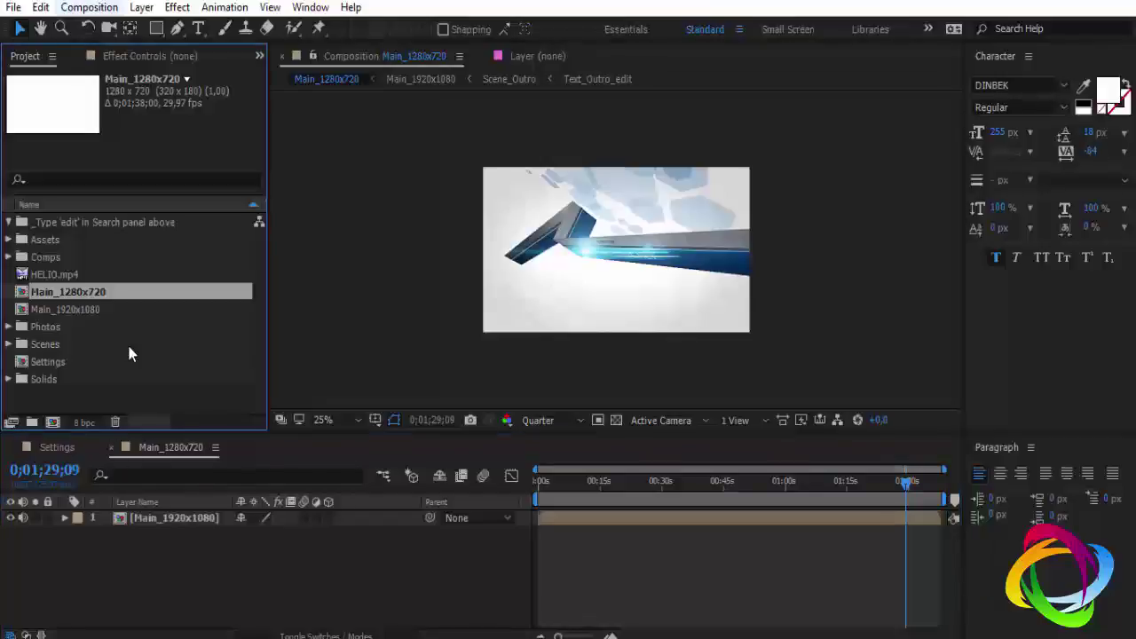
key(alt+c)
key(Down)
key(Down)
key(Down)
key(Down)
key(Return)
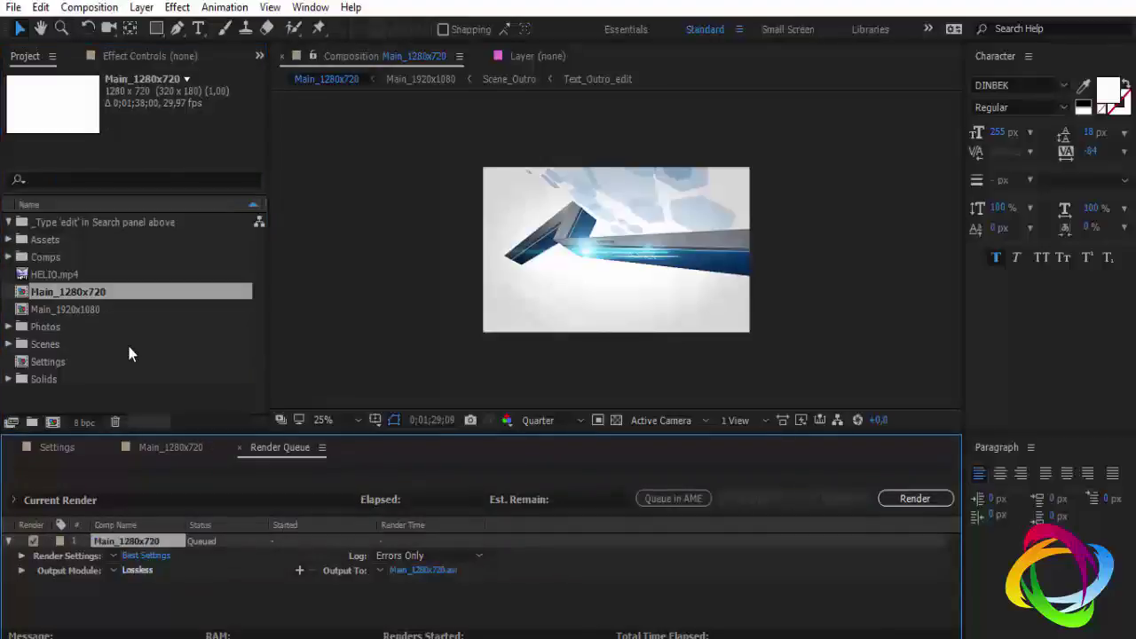
- Set the render's Output Module format to QuickTime
key(Return)
key(alt+Down)
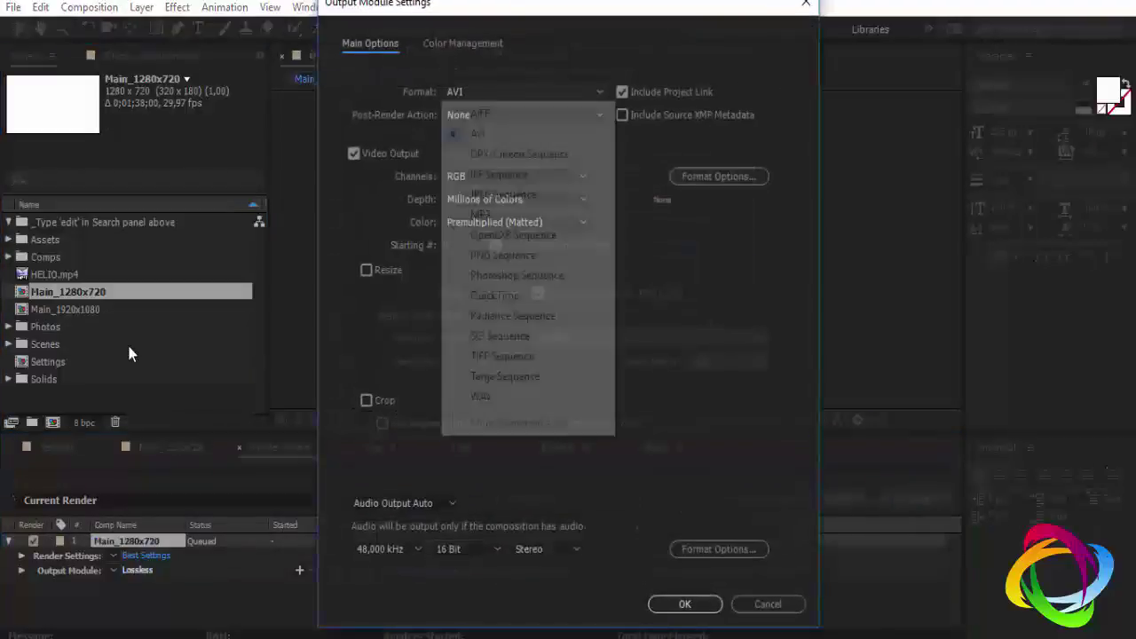
key(Down)
key(Down)
key(Down)
key(Return)
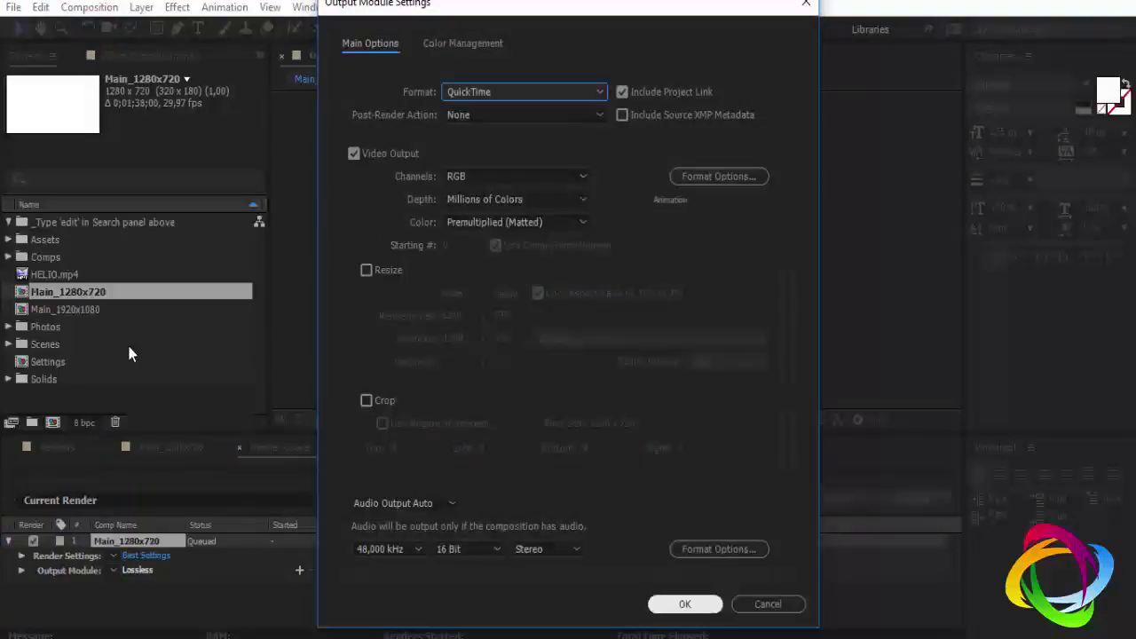
key(Return)
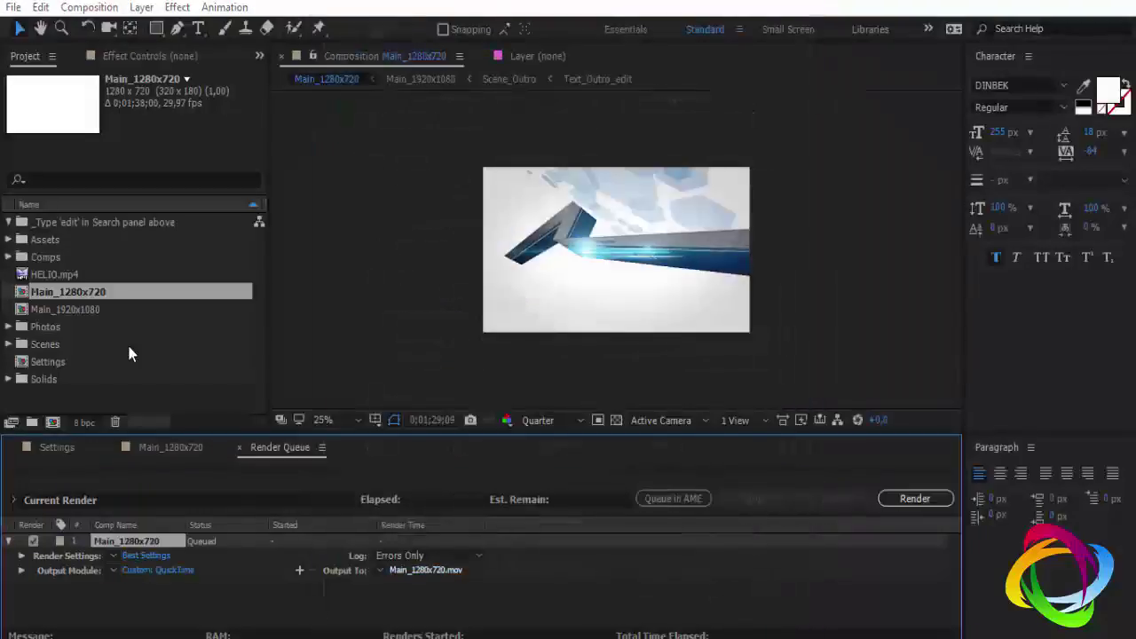
- Output the render to Main_1280x720.mov on the desktop, then quit After Effects
key(Return)
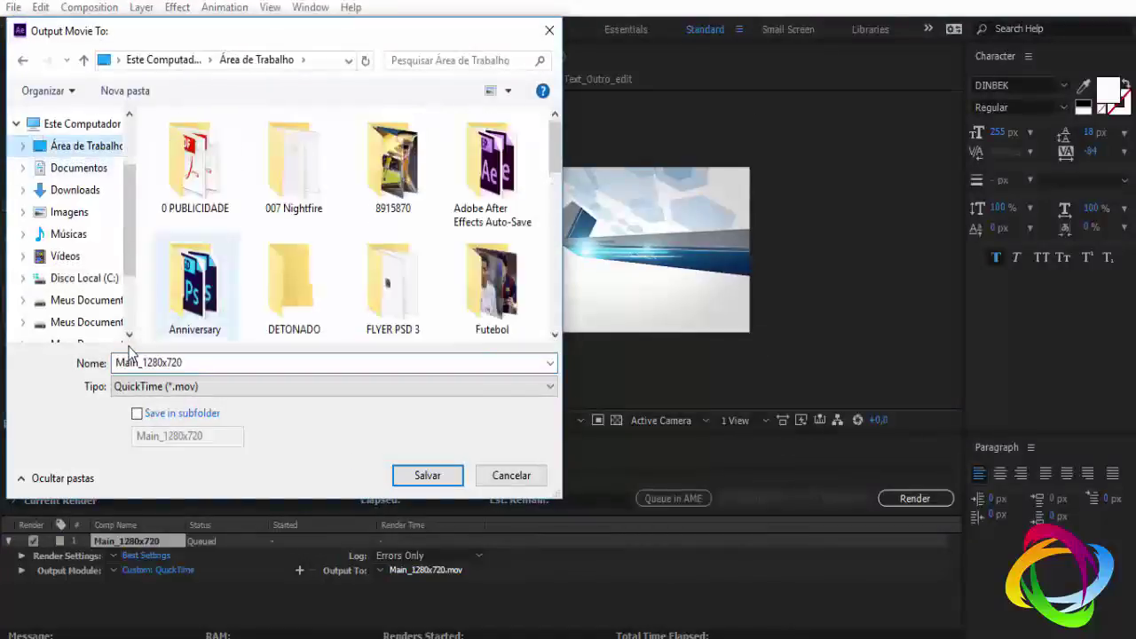
key(Return)
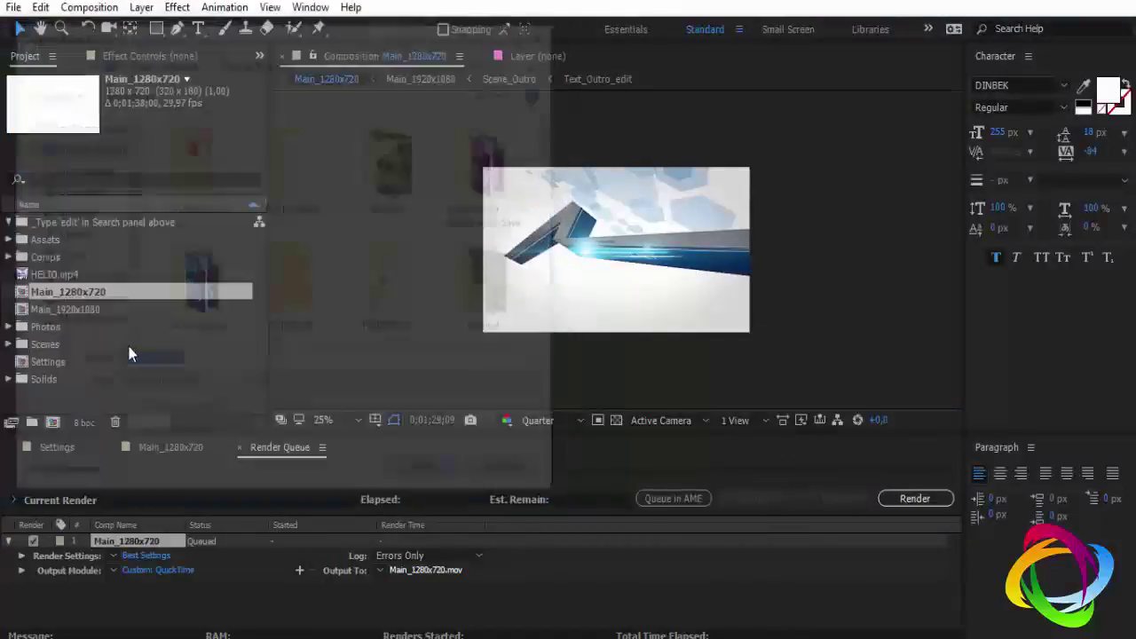
key(ctrl+q)
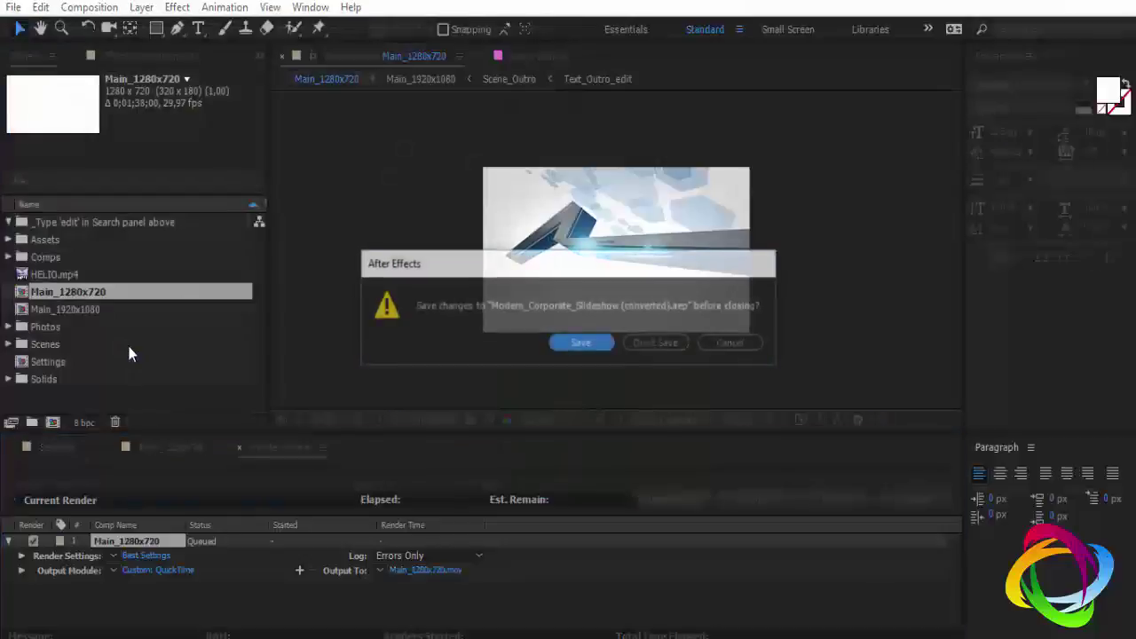
key(Return)
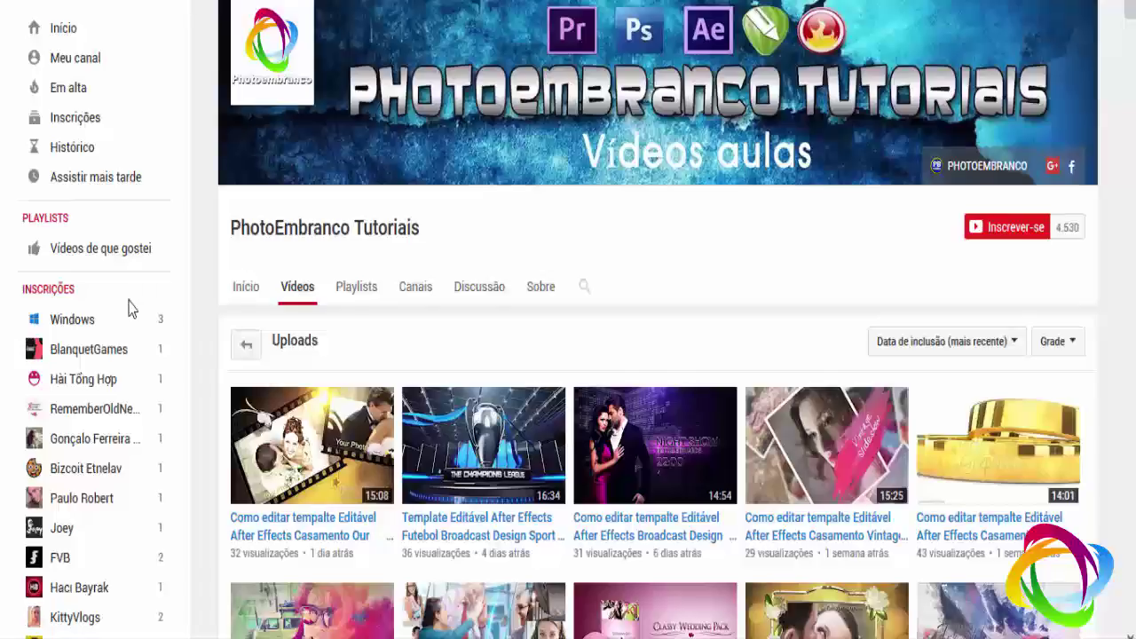
- View the PhotoEmbranco Tutoriais channel's Vídeos page on YouTube
mouse_move(182, 638)
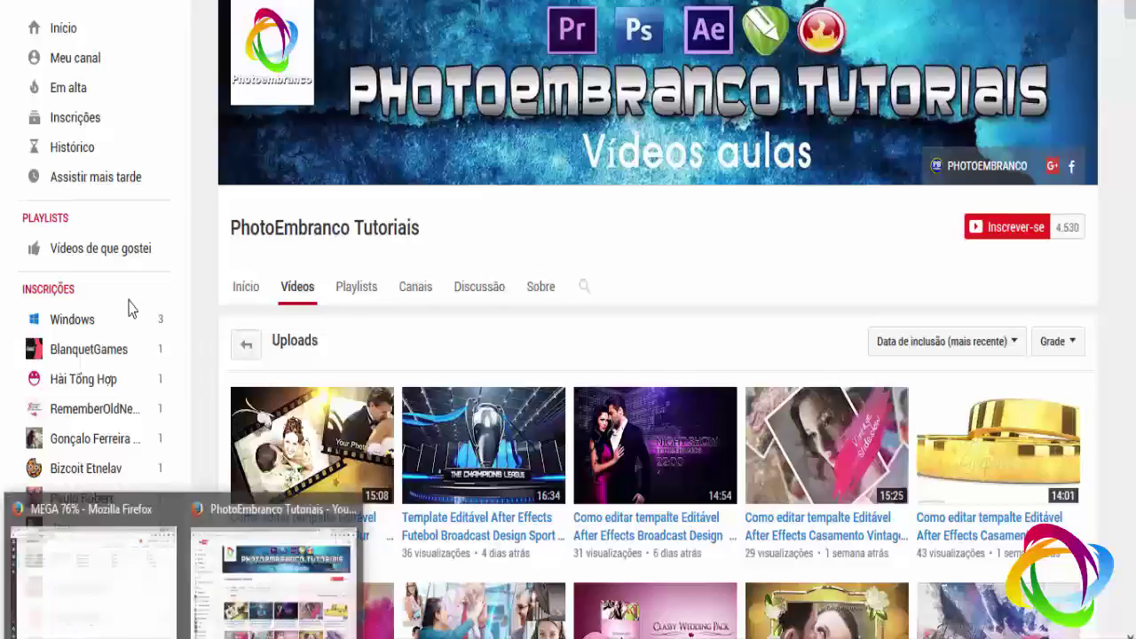